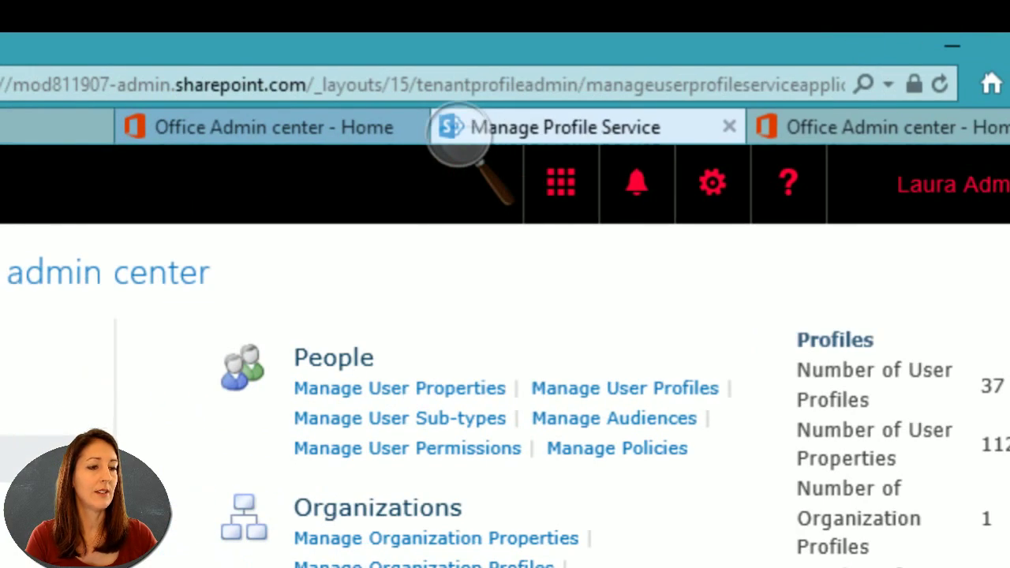
Reduce the screen magnification to 100% and minimize the recording preview window beside the browser
click(459, 134)
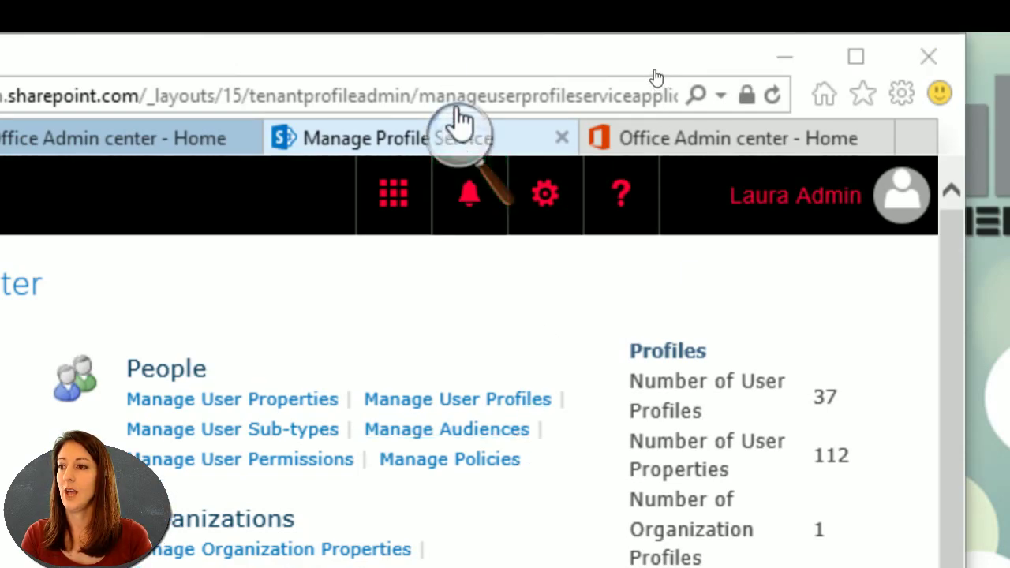
click(458, 135)
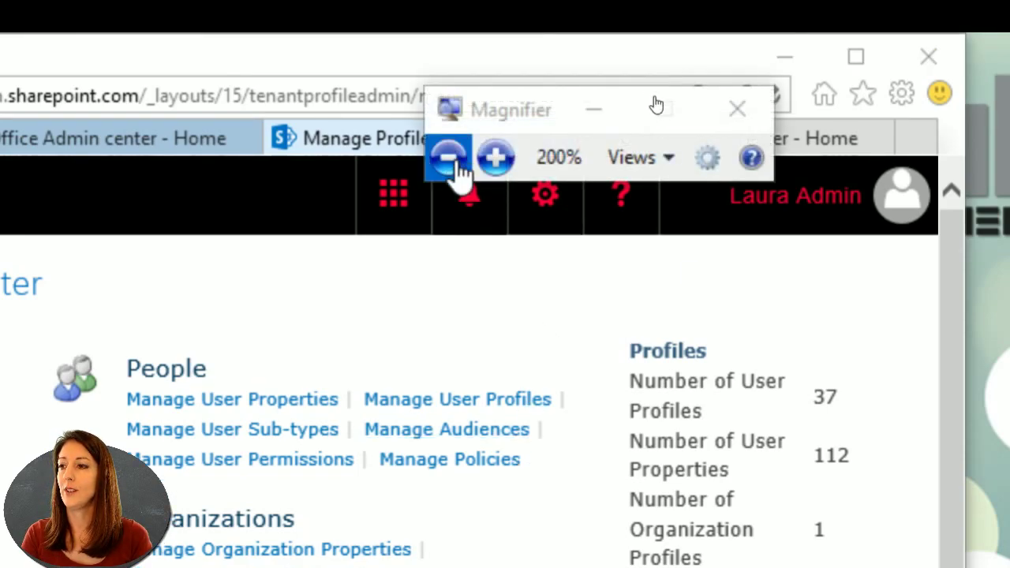
click(457, 163)
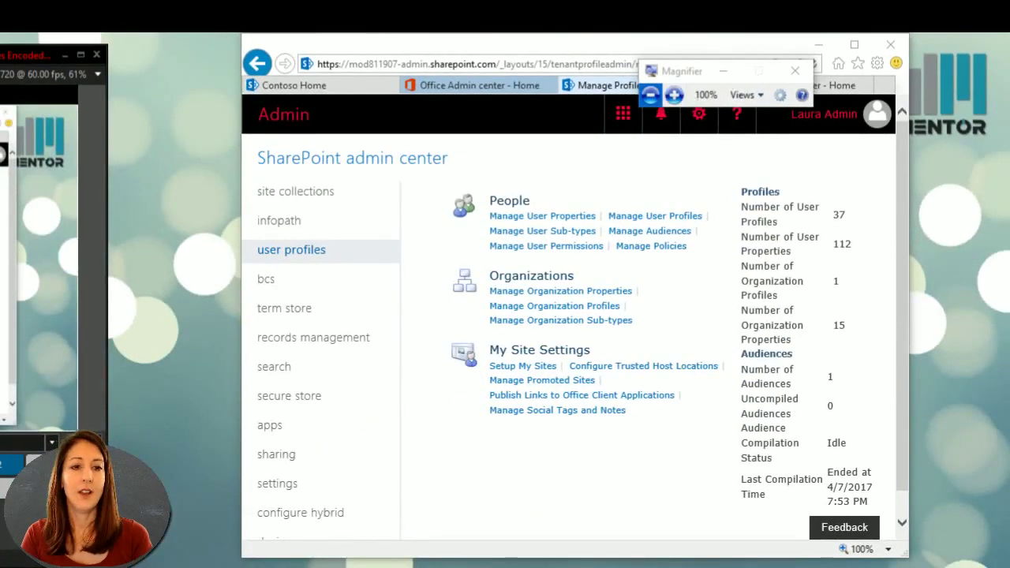
click(65, 55)
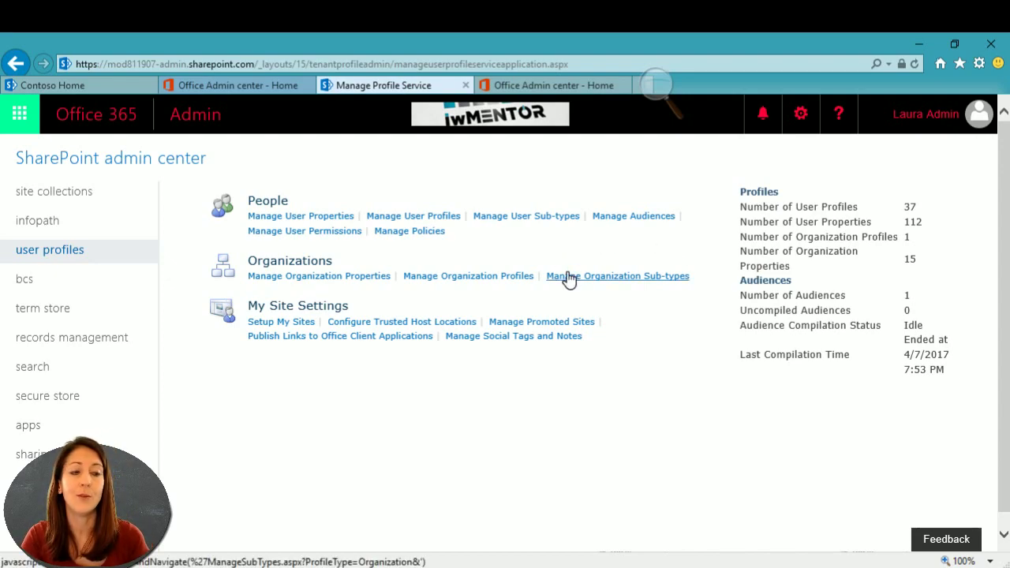
Open the user properties management page and examine the names and data types of the profile properties
click(338, 217)
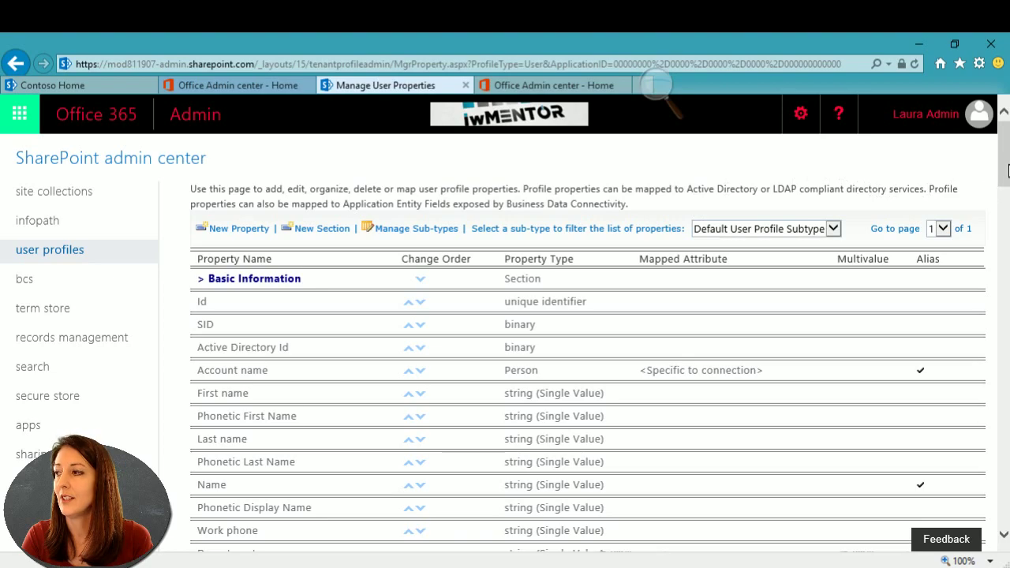
scroll(1004, 166, down, 3)
drag(1004, 168, 1004, 172)
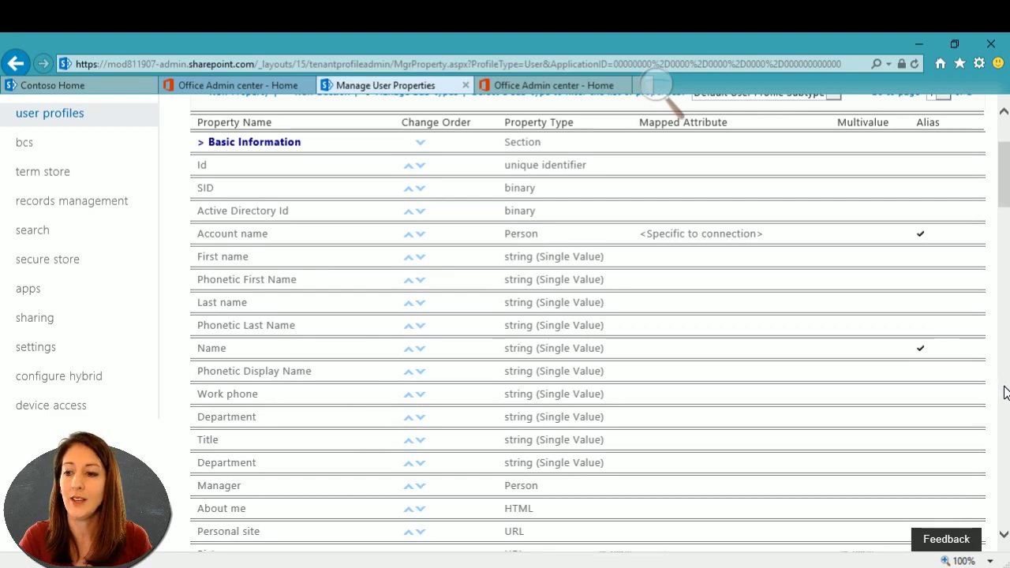
scroll(1004, 392, down, 5)
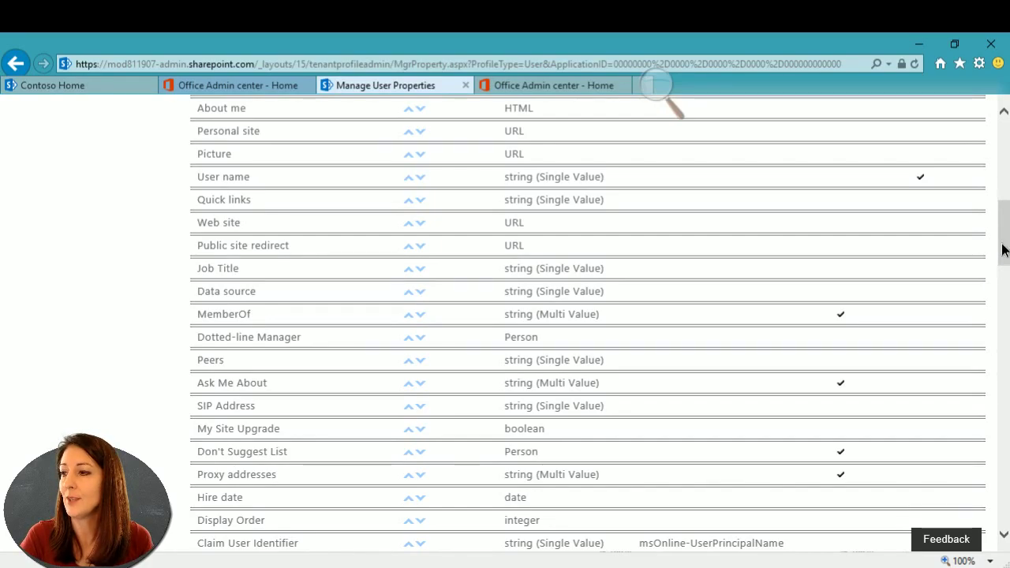
drag(1004, 248, 1007, 184)
drag(1007, 182, 1007, 184)
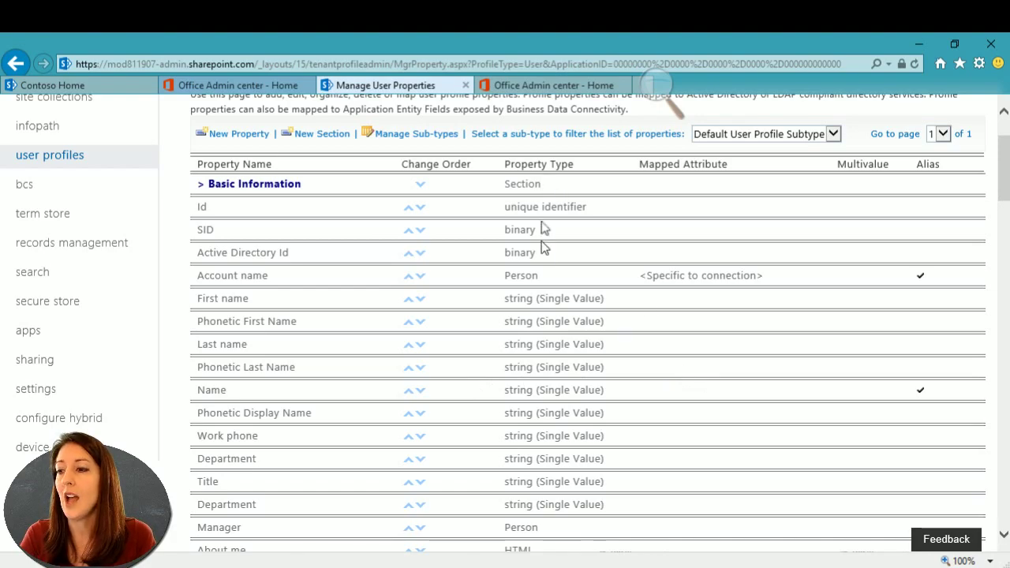
scroll(564, 447, down, 2)
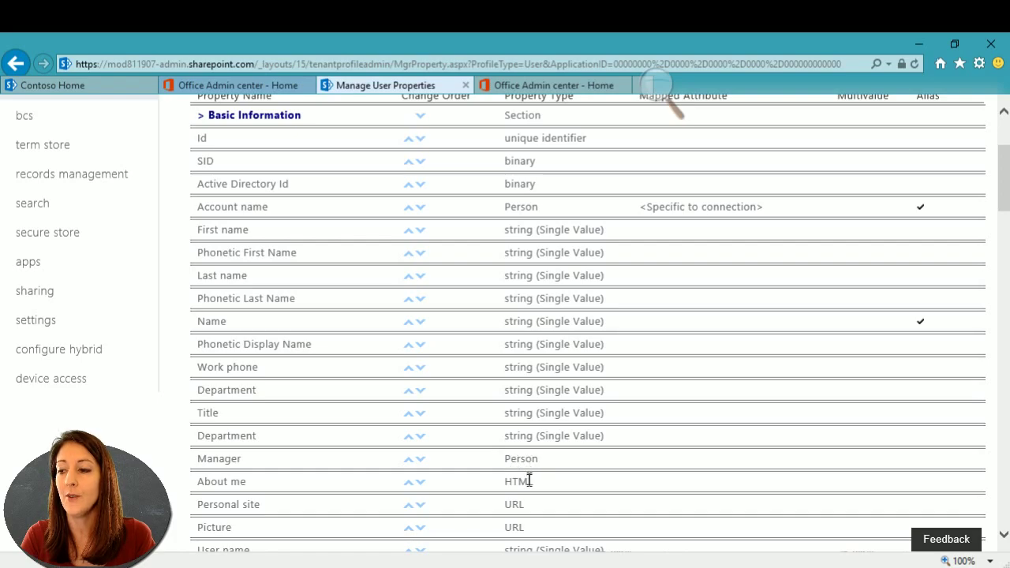
scroll(524, 485, down, 2)
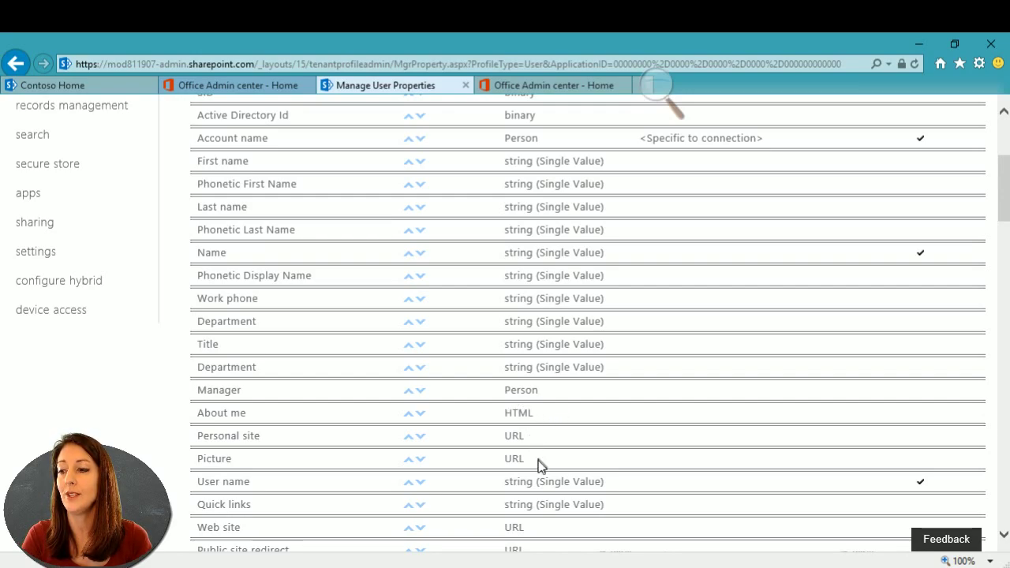
scroll(567, 445, up, 3)
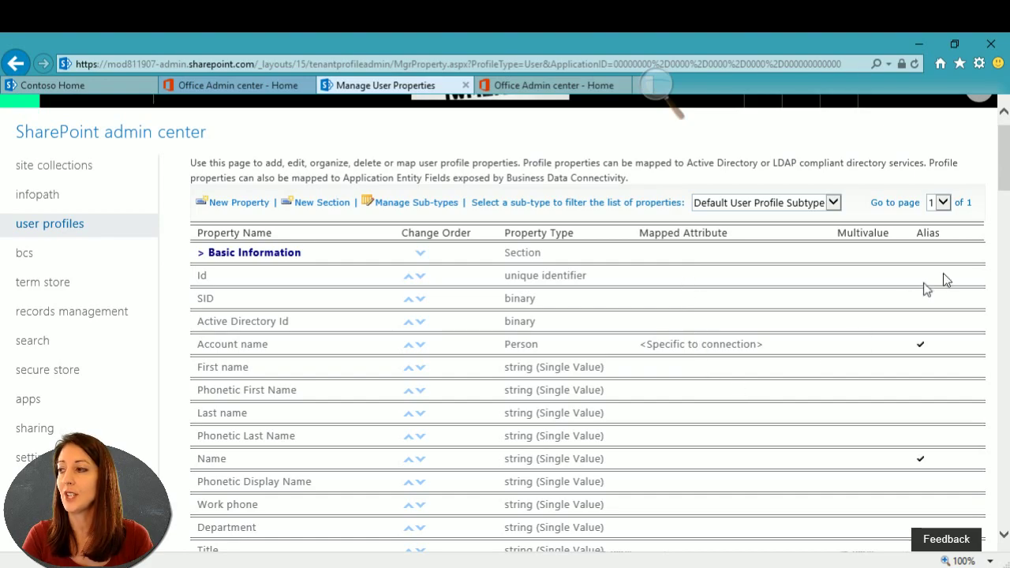
Examine which user profile properties are marked as multivalue or alias across the Basic Information, Contact Information and Details sections
drag(1002, 176, 1006, 251)
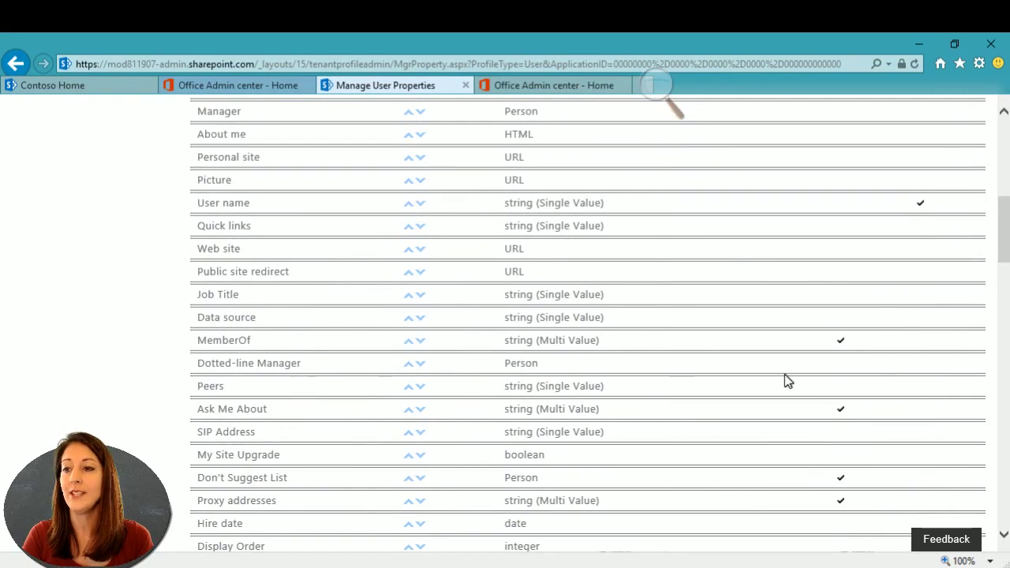
drag(1004, 234, 1005, 147)
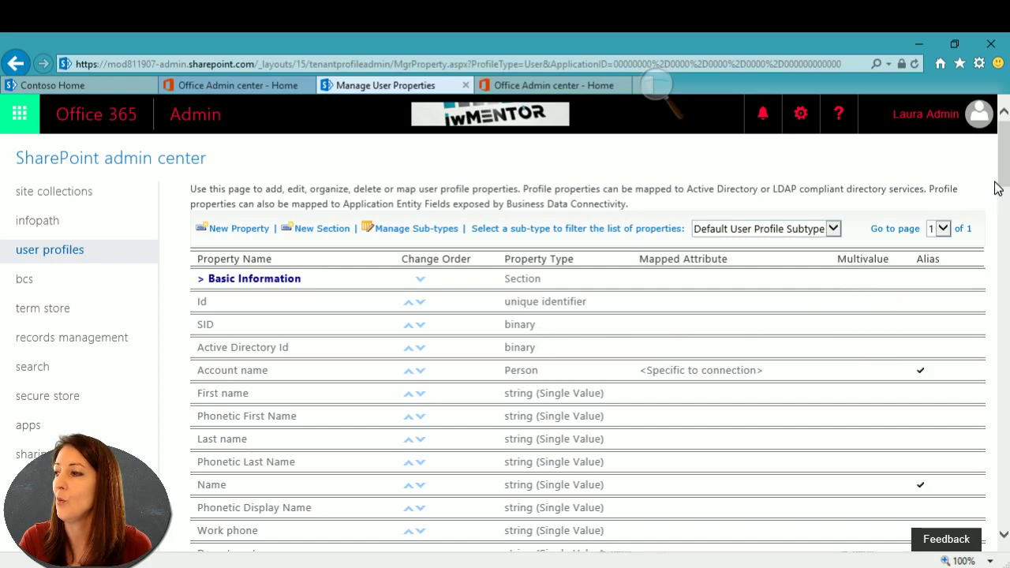
drag(1005, 171, 1005, 251)
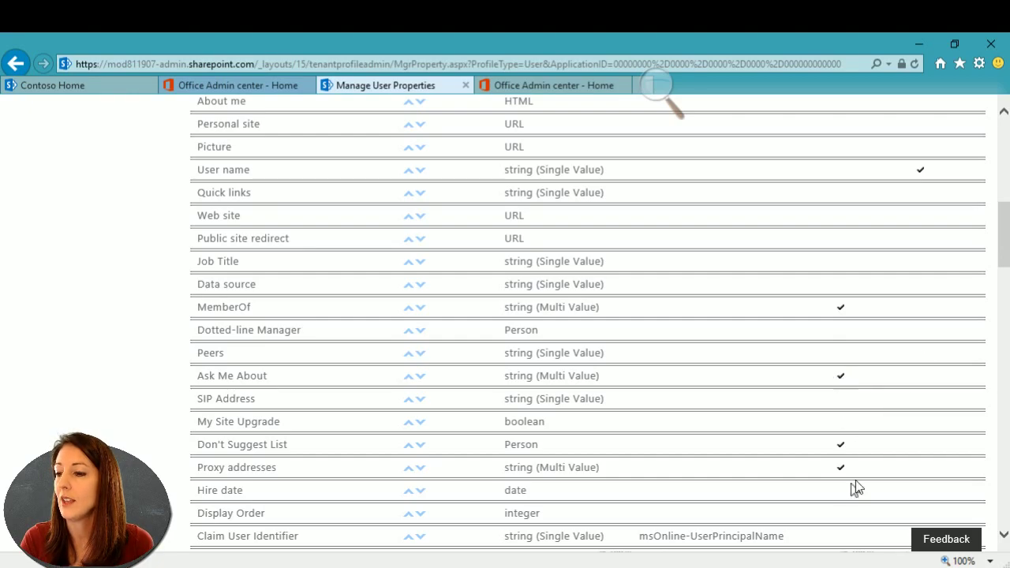
drag(1008, 225, 1008, 152)
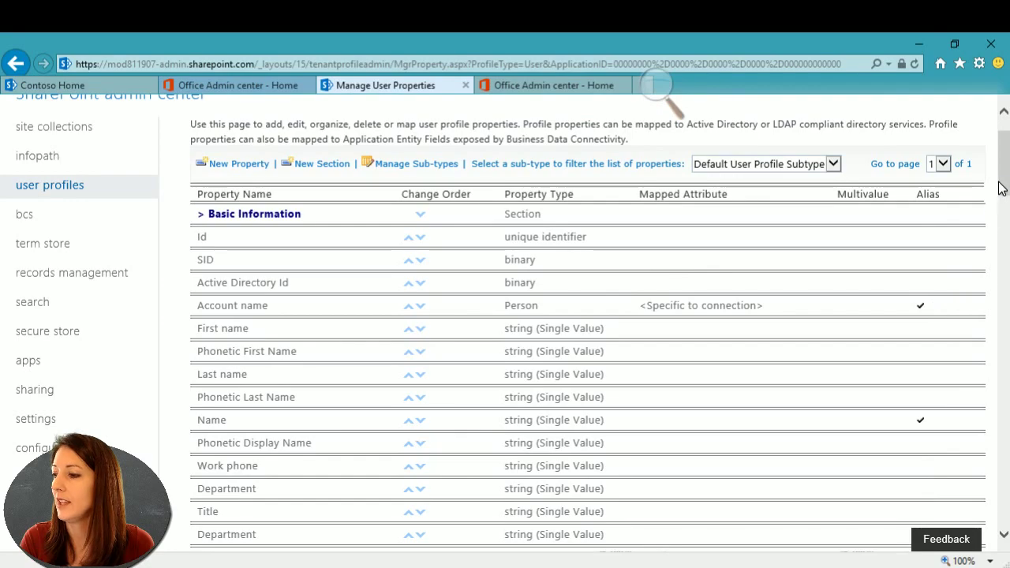
drag(1001, 187, 1007, 252)
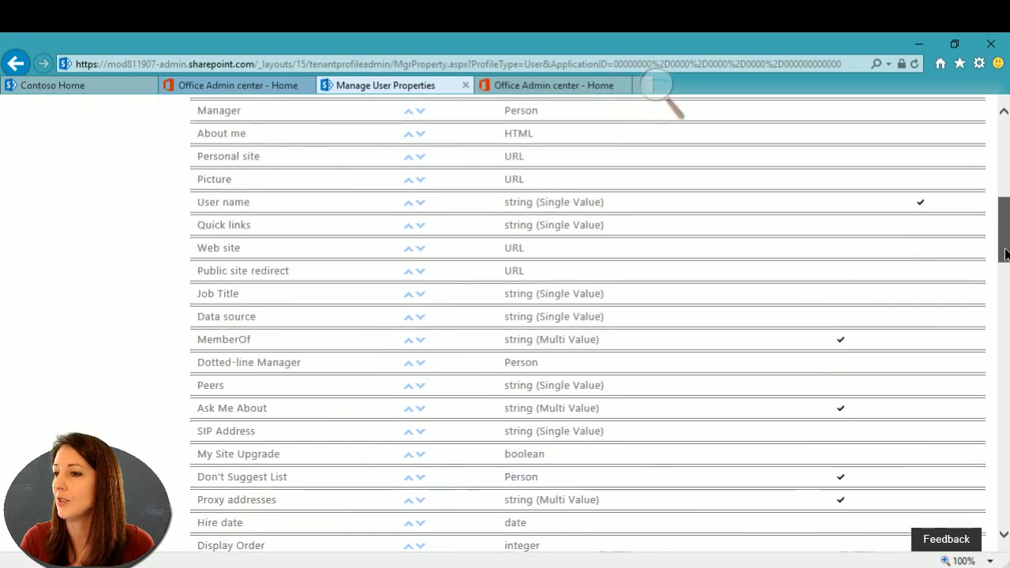
drag(1007, 252, 1009, 387)
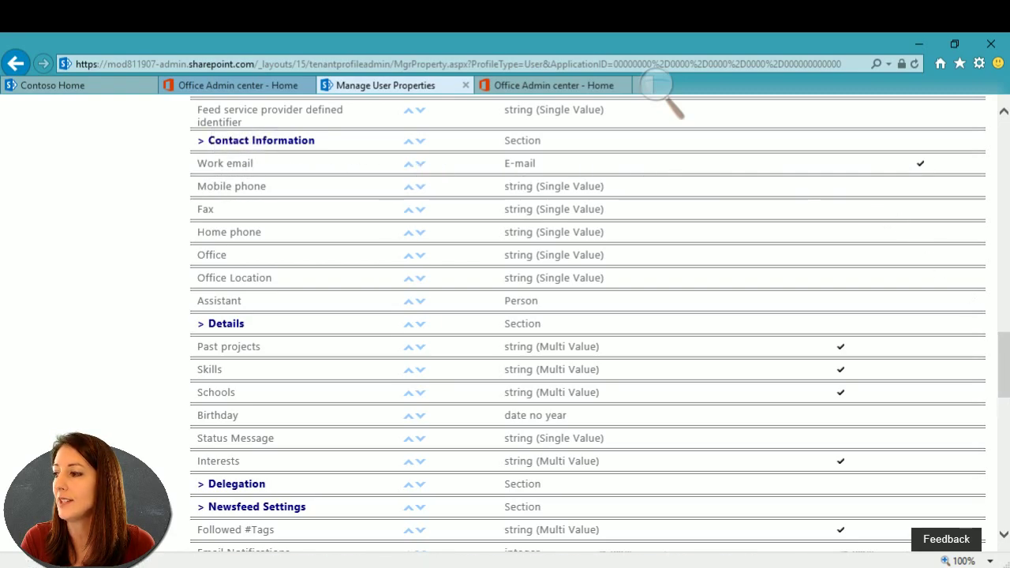
drag(1006, 379, 1004, 192)
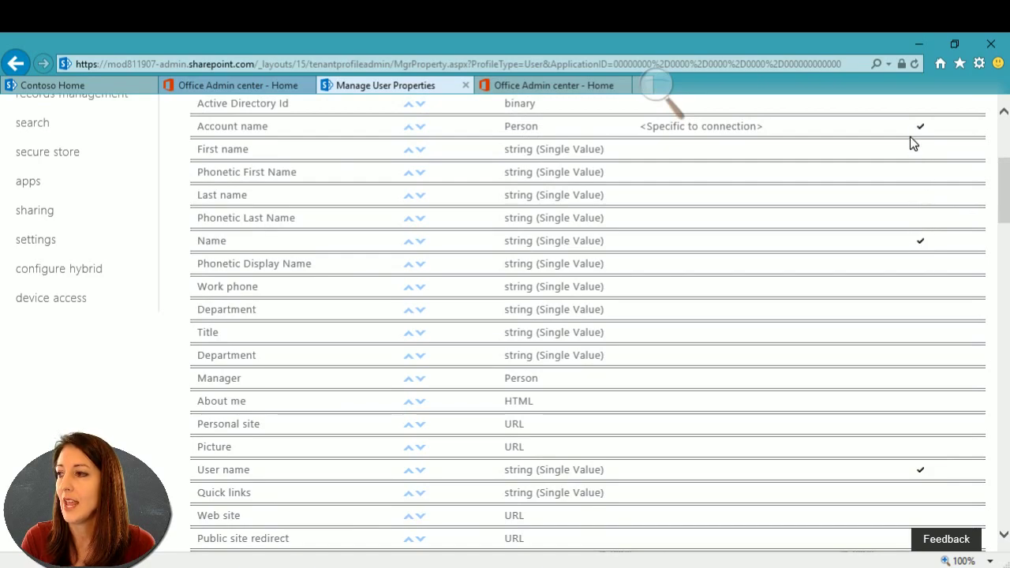
drag(1005, 187, 1005, 173)
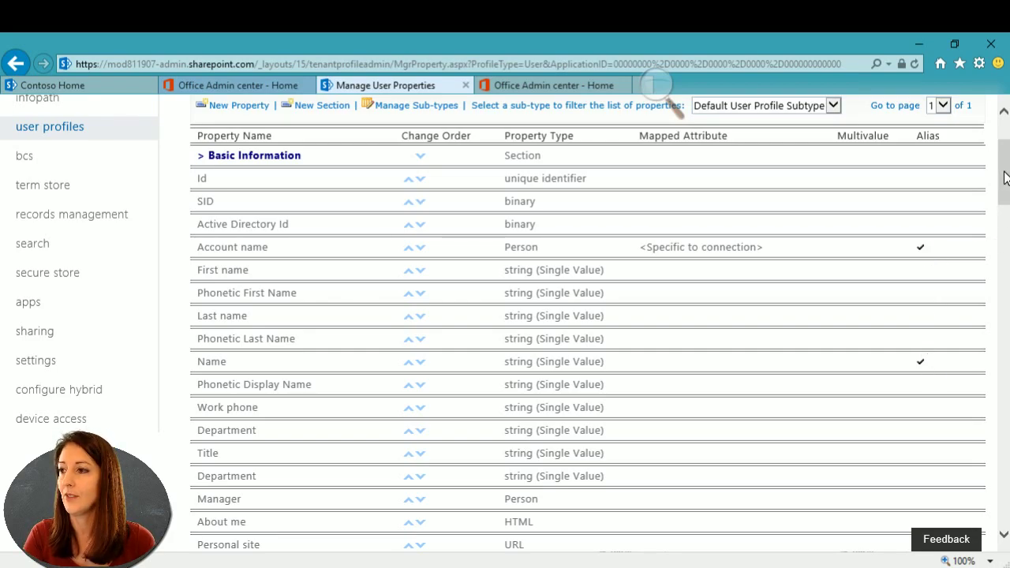
drag(1005, 177, 1004, 154)
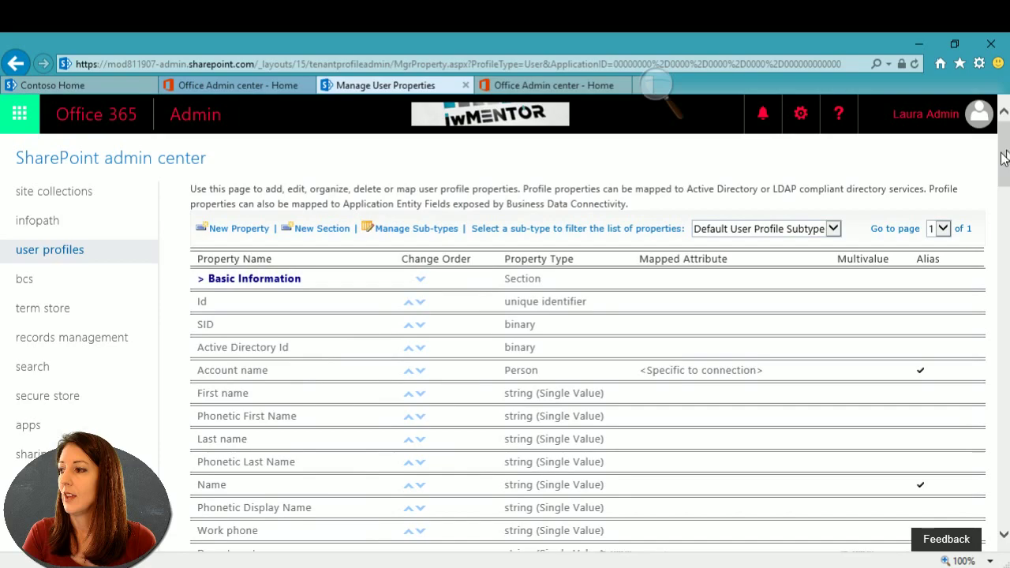
Start a new user profile property with "Branch" as name and display name, and view its localized text options without adding a language
click(229, 233)
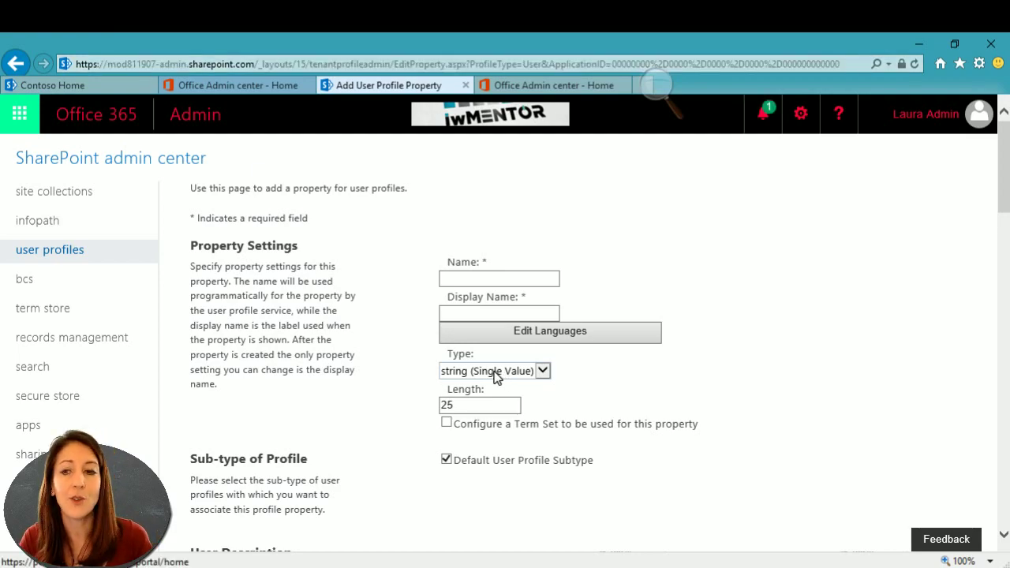
click(474, 278)
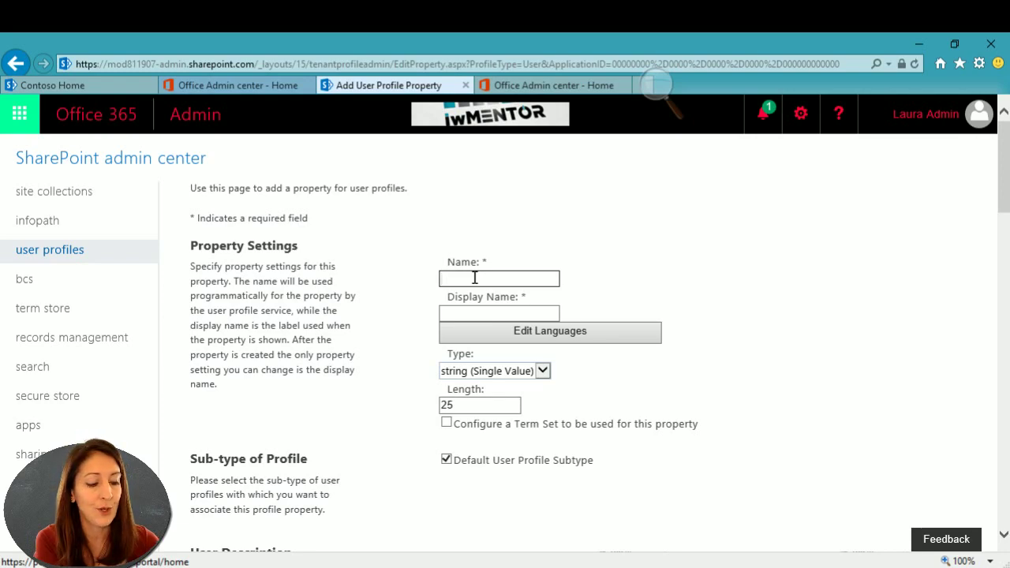
text(Branch)
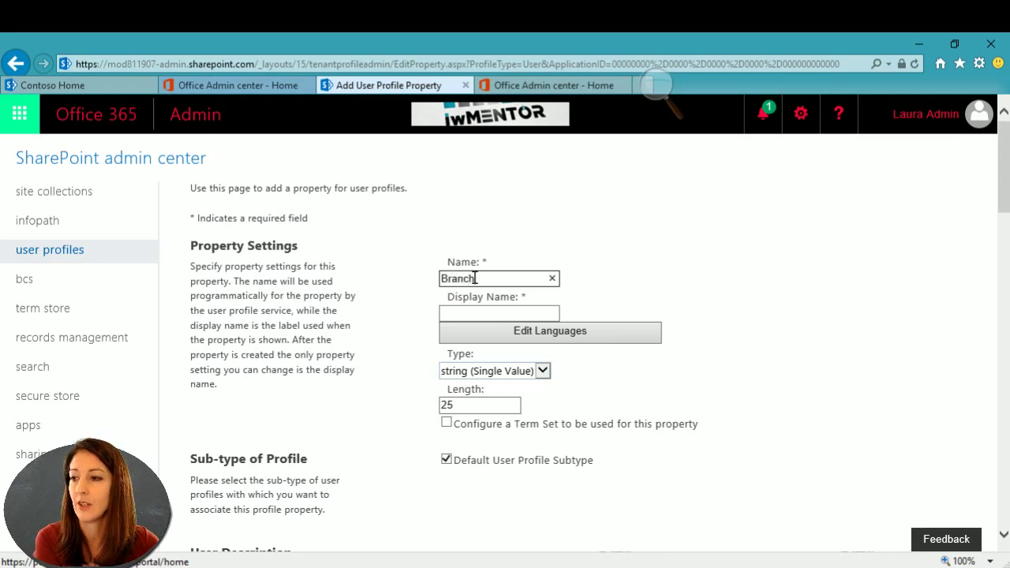
click(502, 313)
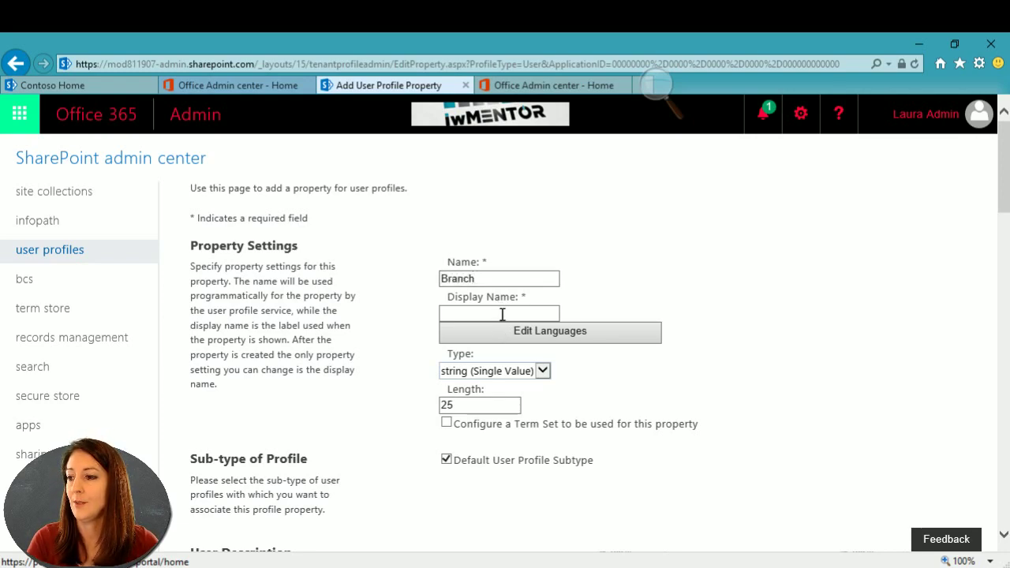
text(Branch)
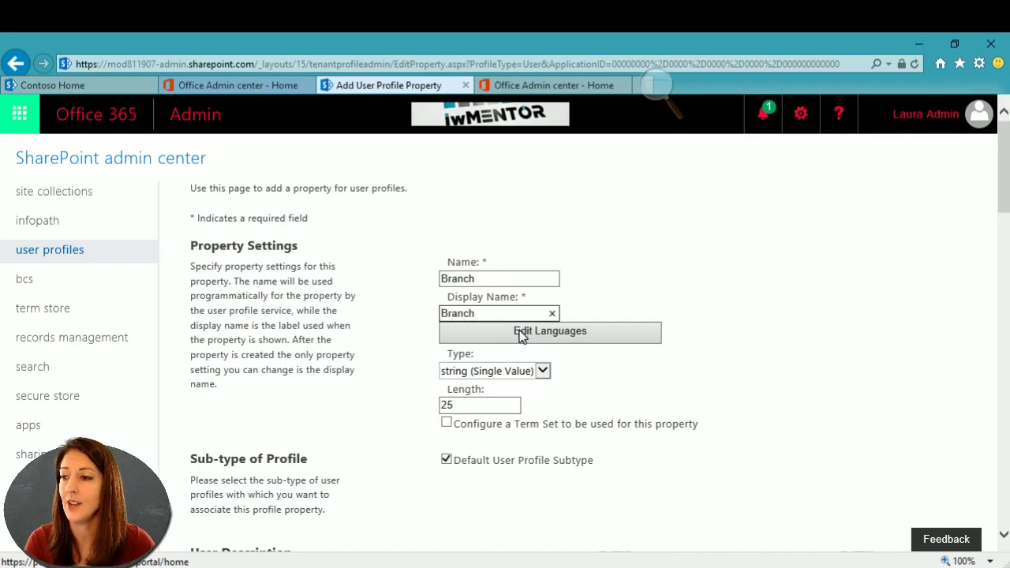
click(524, 334)
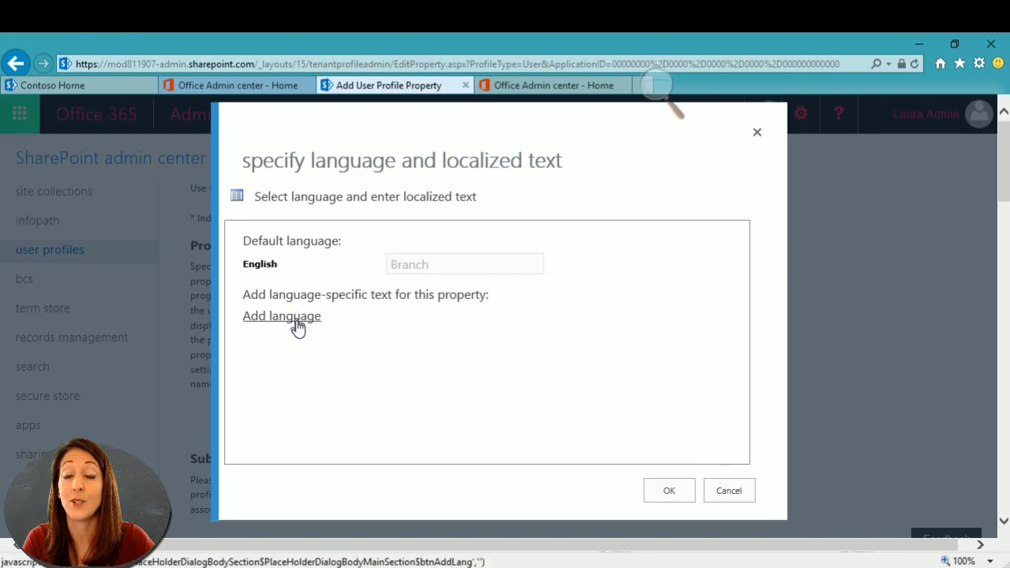
click(747, 491)
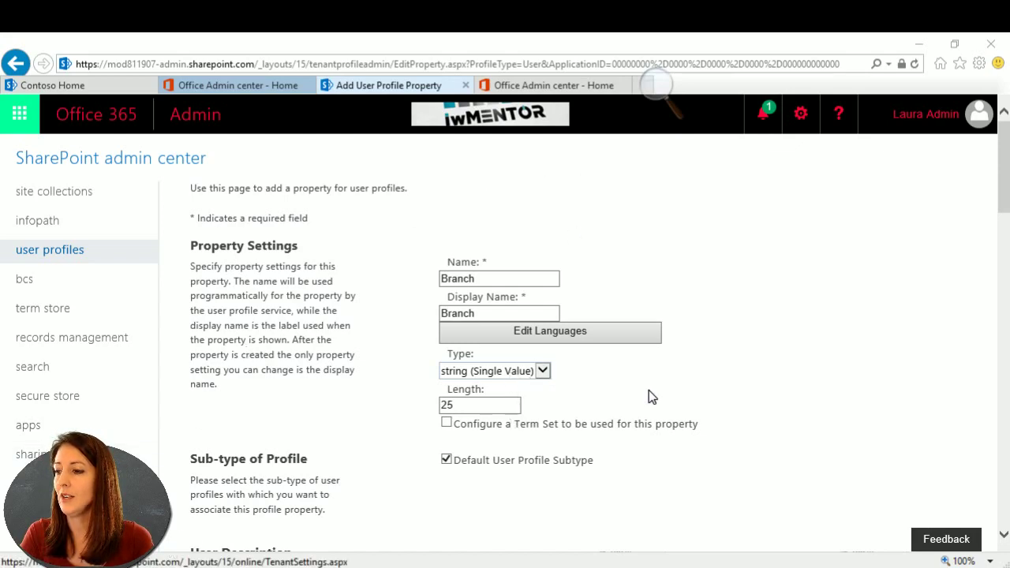
Enter "What Contoso branch is this person located in?" as the new property's user description
scroll(649, 390, down, 1)
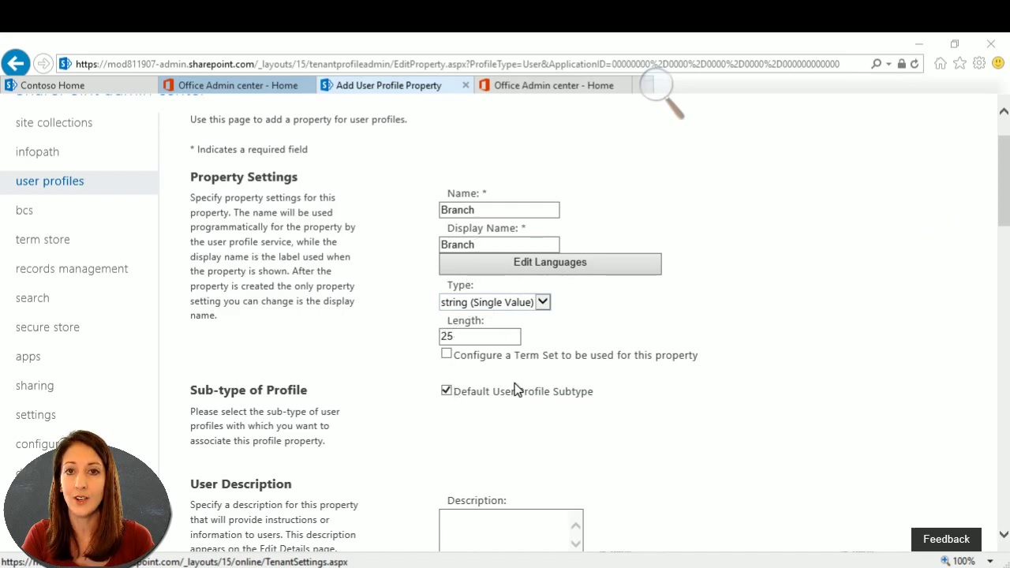
drag(1008, 175, 1009, 210)
click(477, 368)
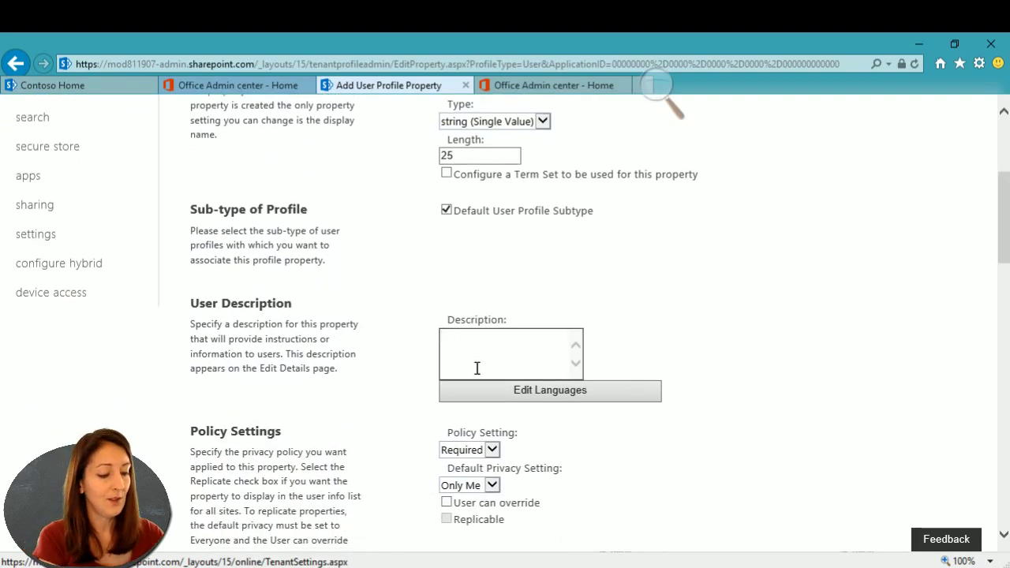
text(What Cont)
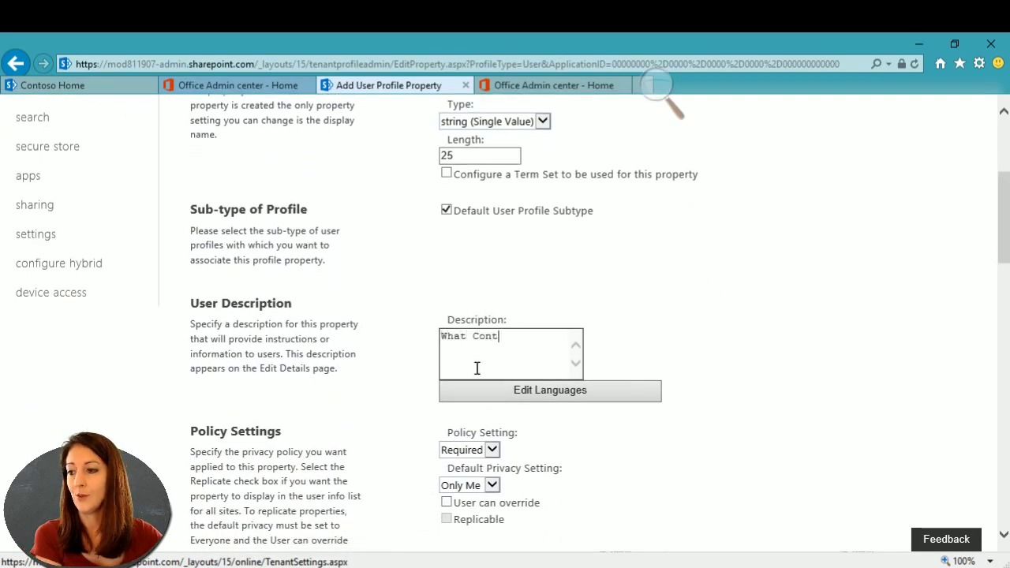
text(oso b)
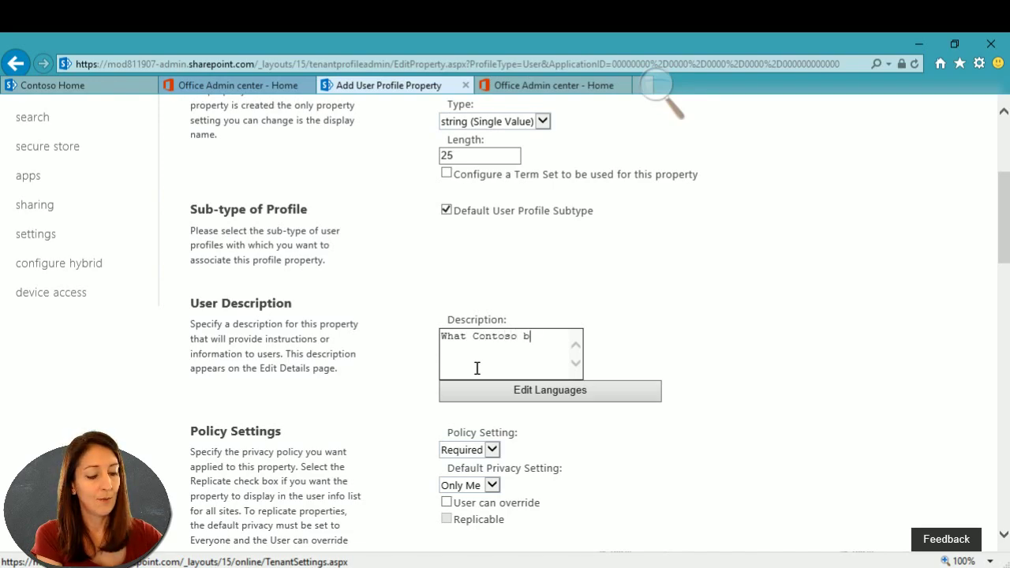
text(ranch is)
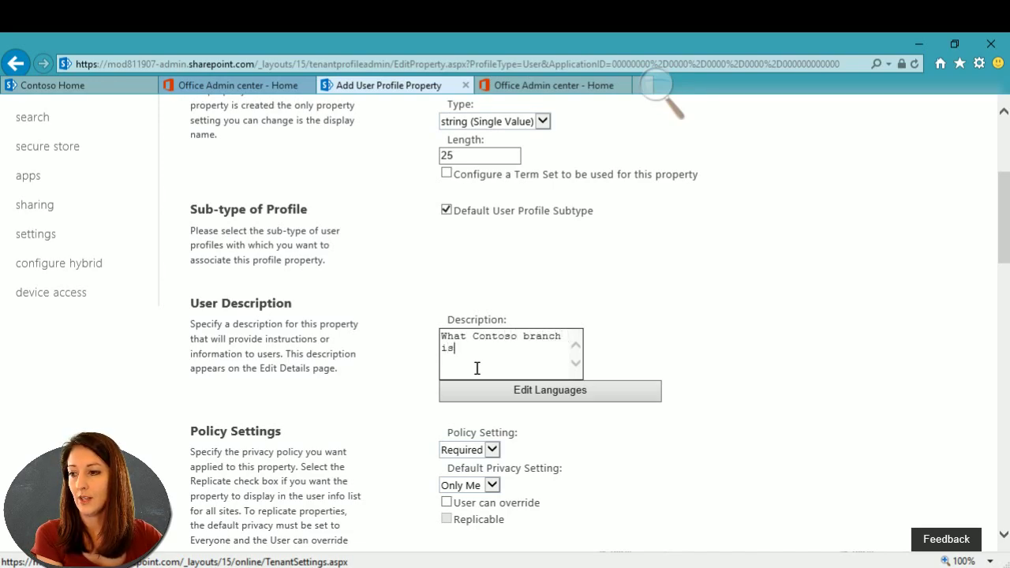
text( this person )
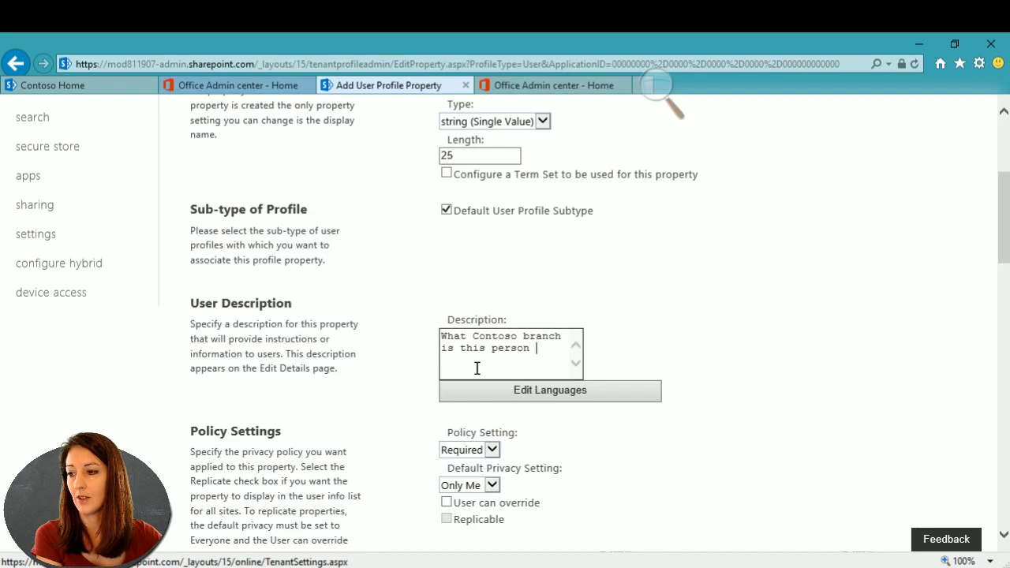
text(locare)
key(BackSpace)
key(BackSpace)
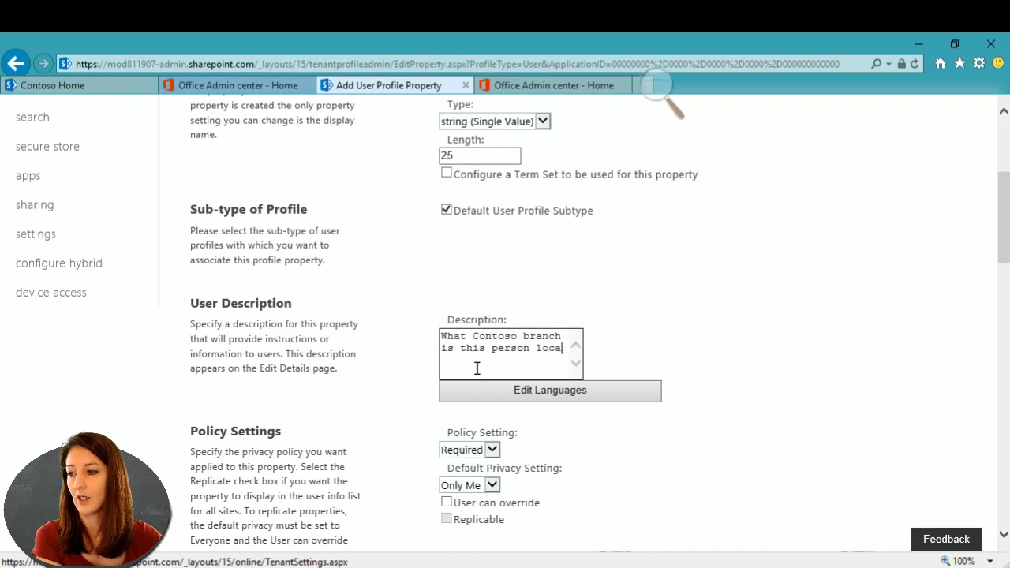
text(ted in?)
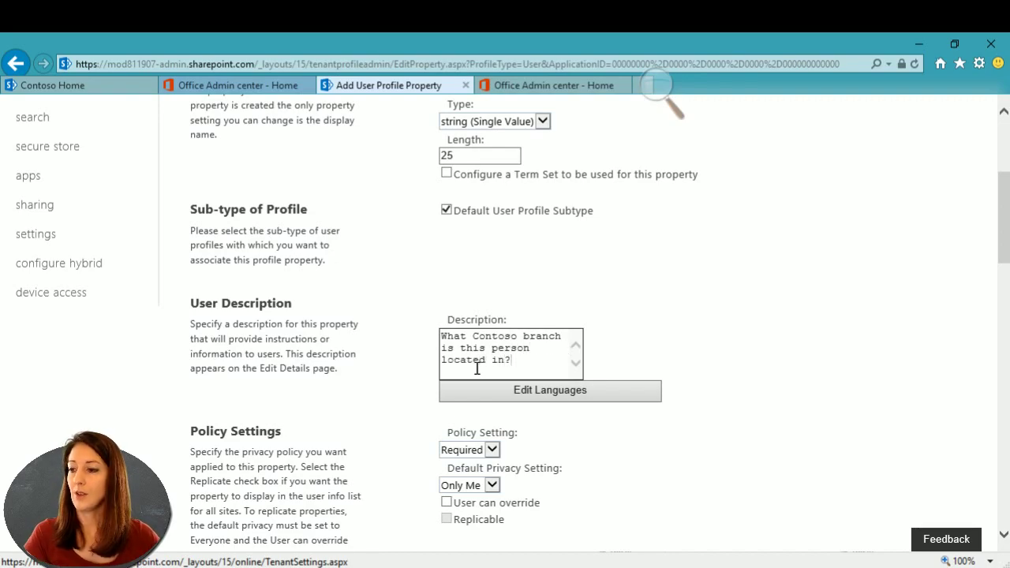
Set the Branch property's policy setting to Optional and view the default privacy choices
scroll(785, 452, down, 3)
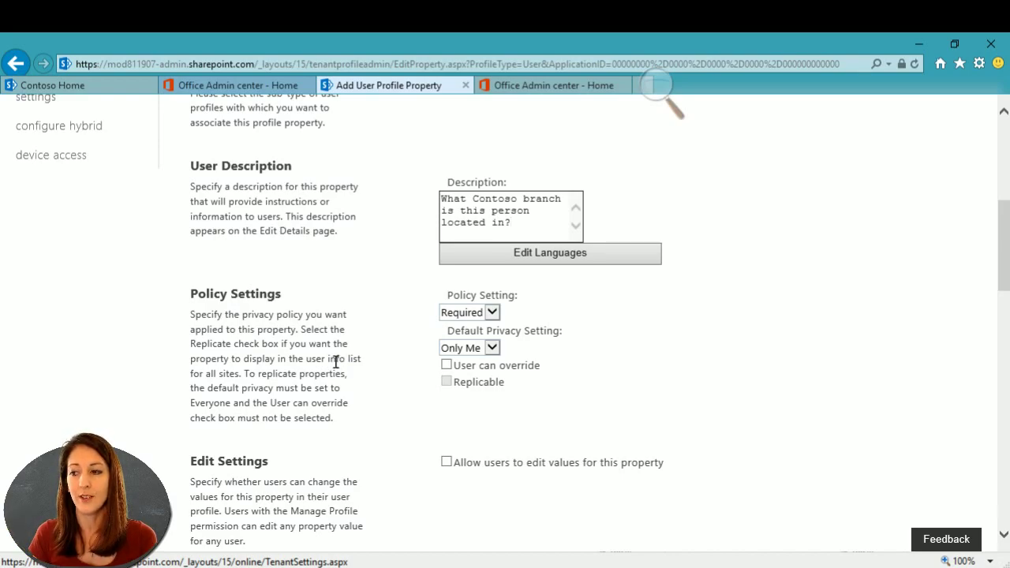
click(492, 312)
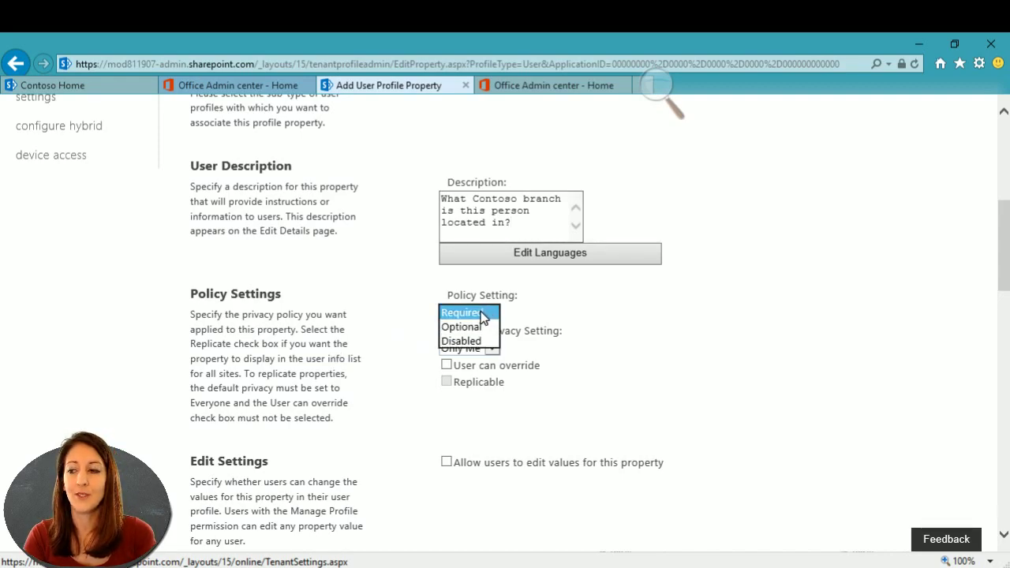
click(474, 327)
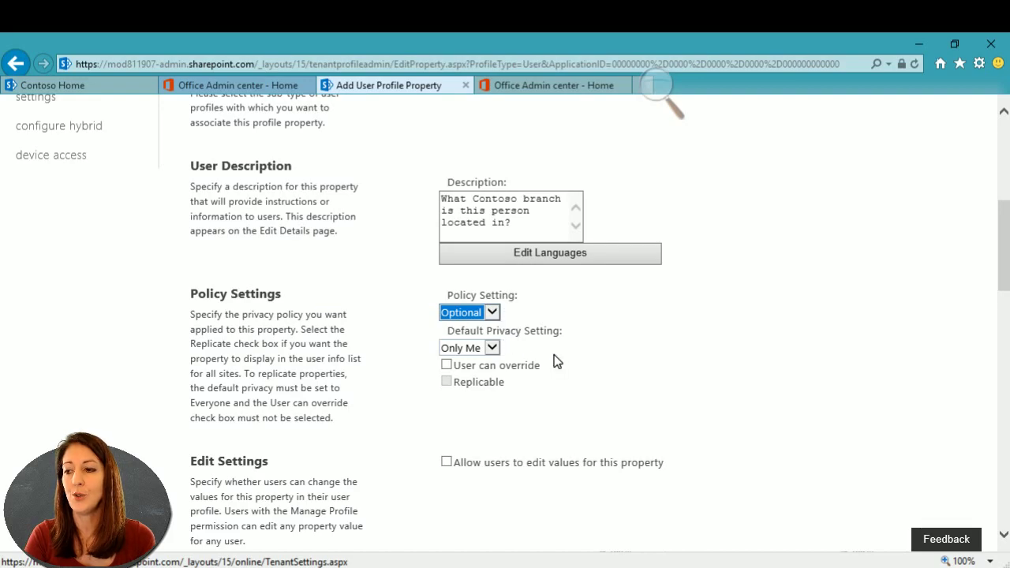
click(490, 348)
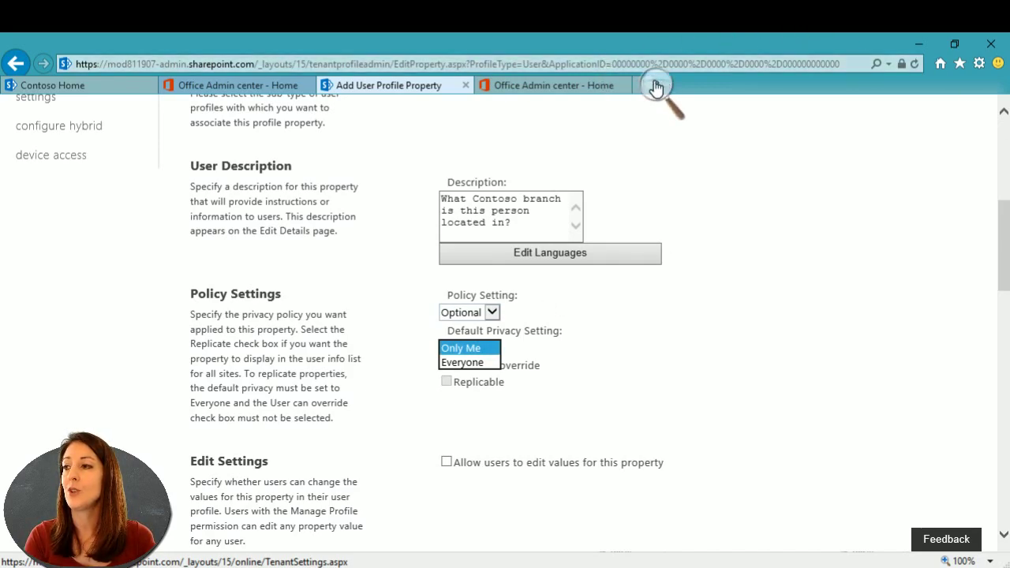
From the Contoso Home page, open the signed-in account's Delve profile for updating
click(55, 89)
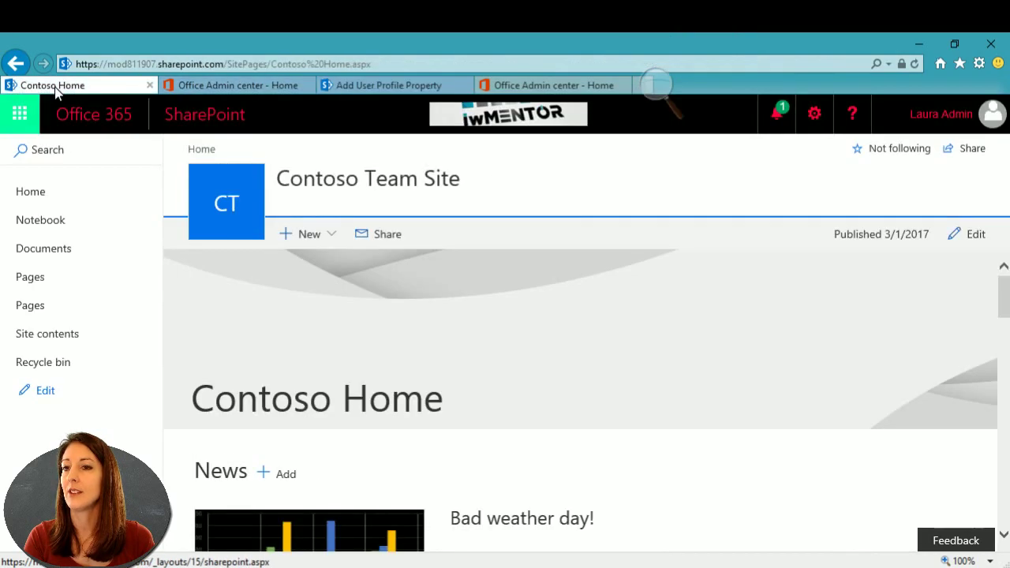
click(951, 120)
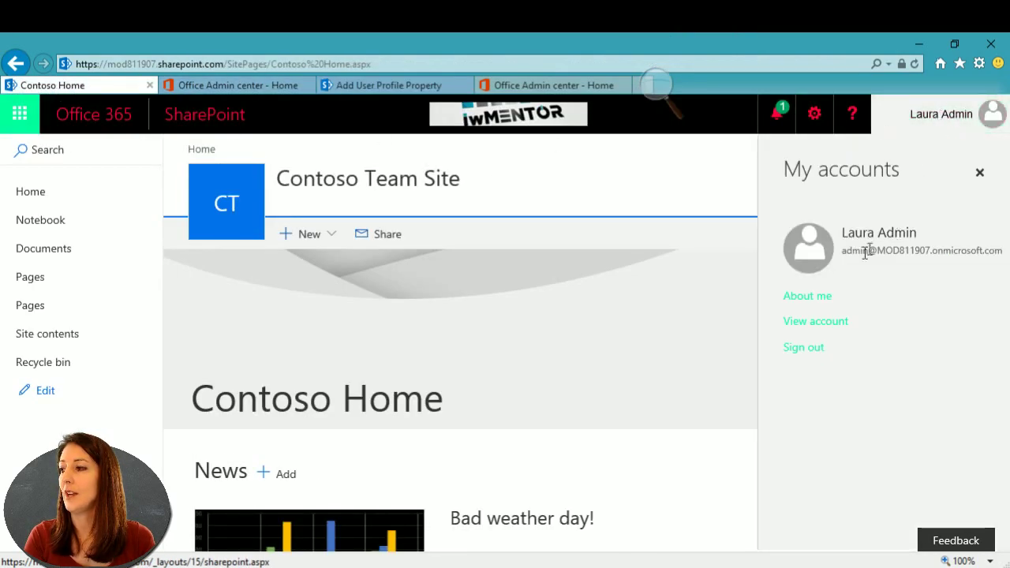
click(812, 299)
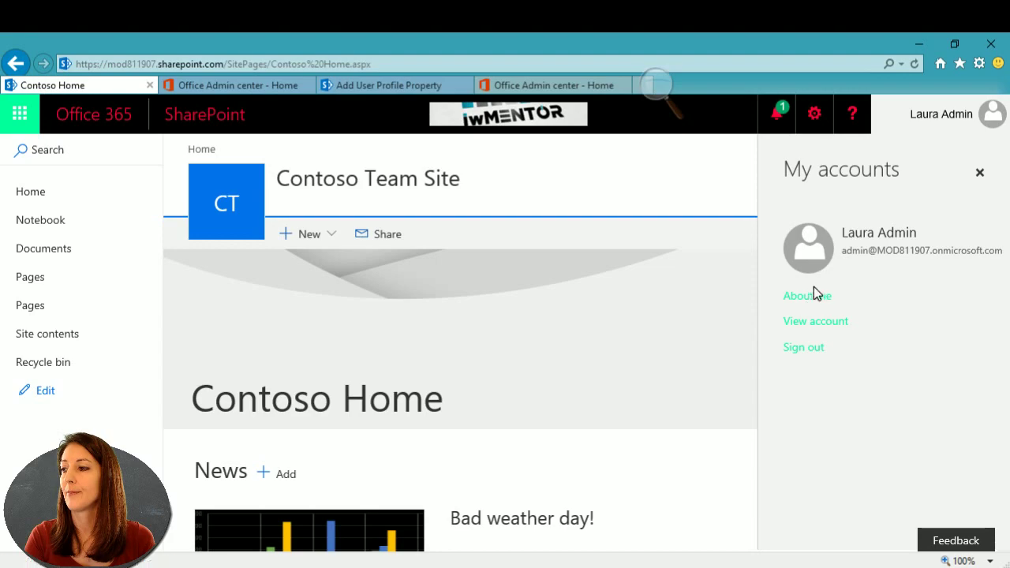
click(793, 306)
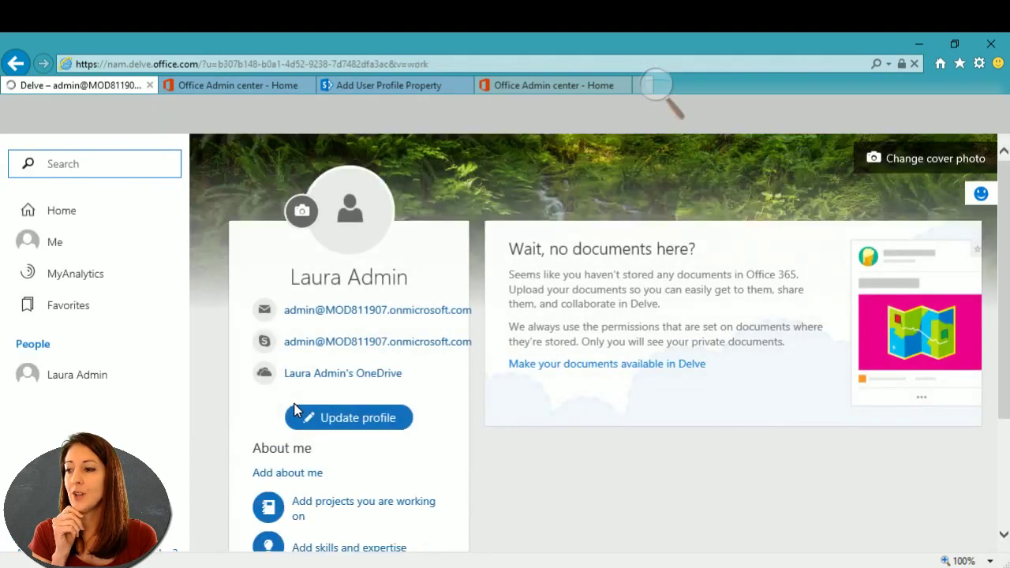
click(344, 419)
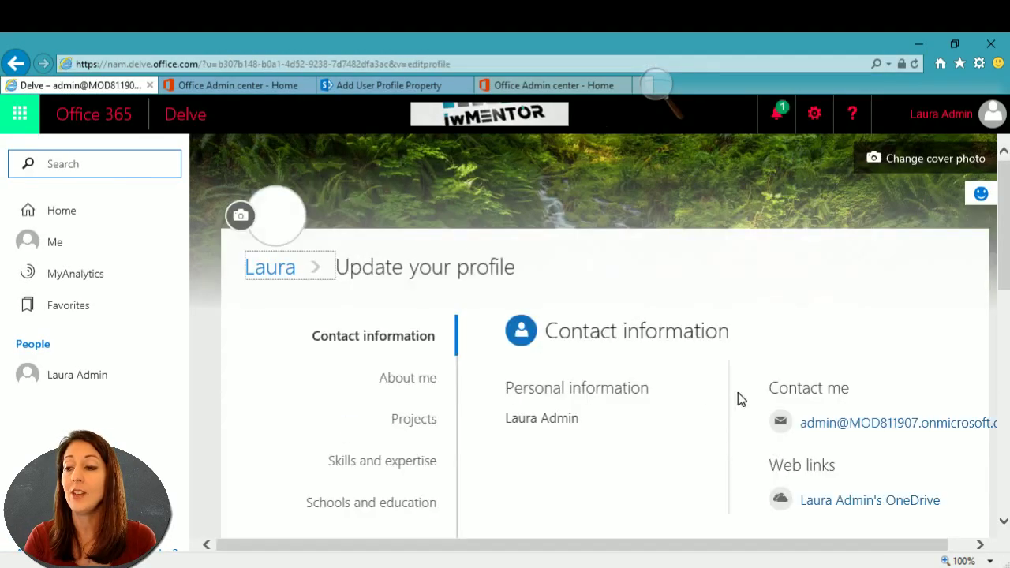
Examine the Contact information, About me and Projects sections of the profile for editable fields
scroll(616, 395, down, 2)
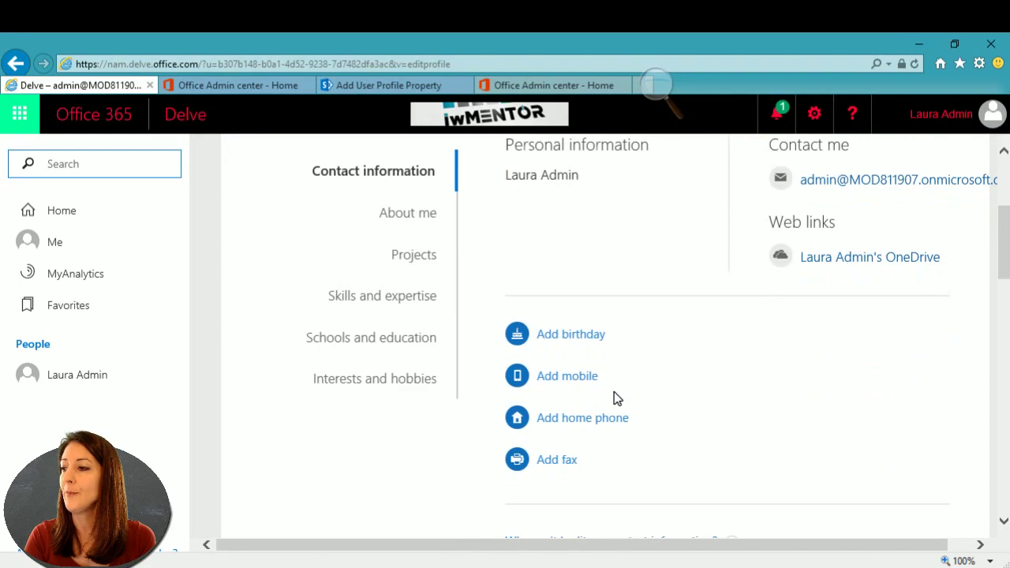
scroll(616, 399, up, 1)
scroll(616, 399, down, 4)
scroll(617, 399, down, 4)
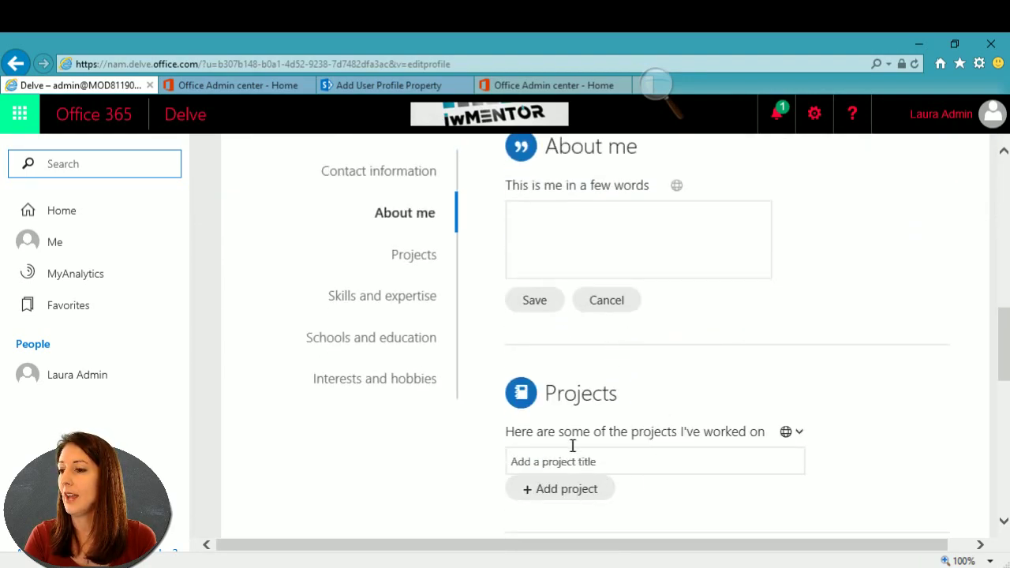
click(390, 171)
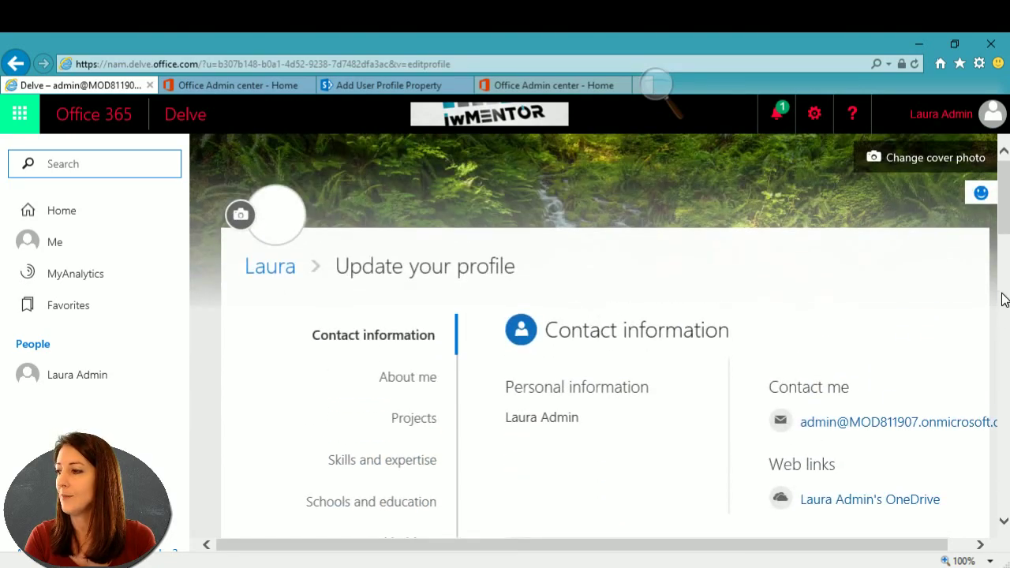
drag(1002, 228, 1004, 243)
scroll(1007, 253, down, 1)
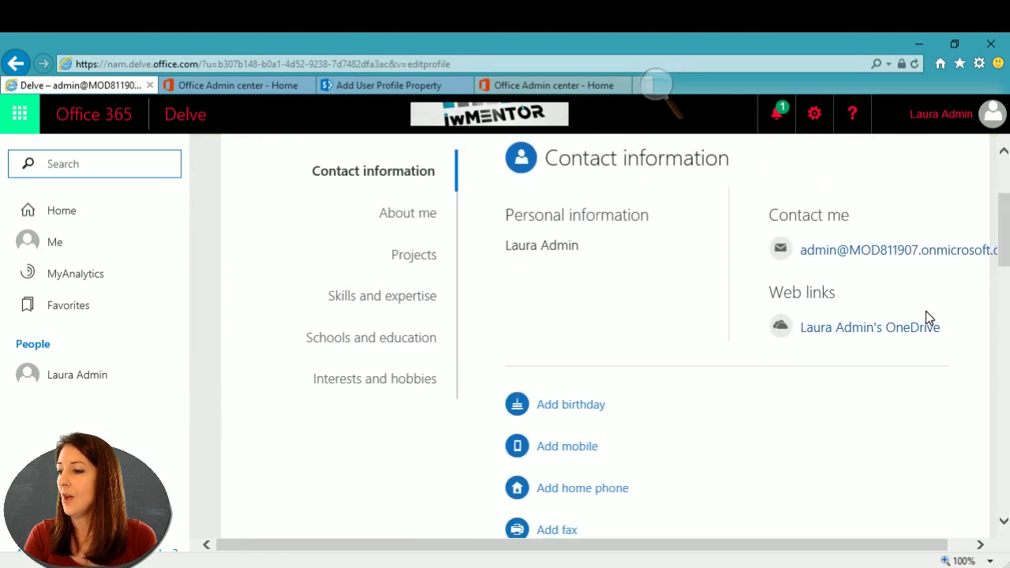
Compare the visibility controls of the mobile and home phone fields, showing the home phone's visibility options
click(544, 446)
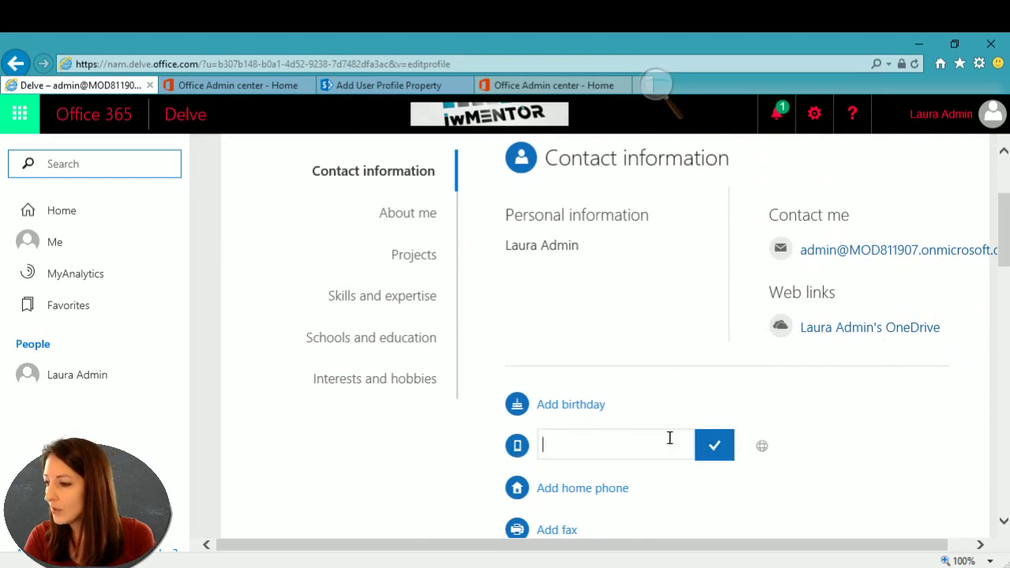
mouse_move(762, 447)
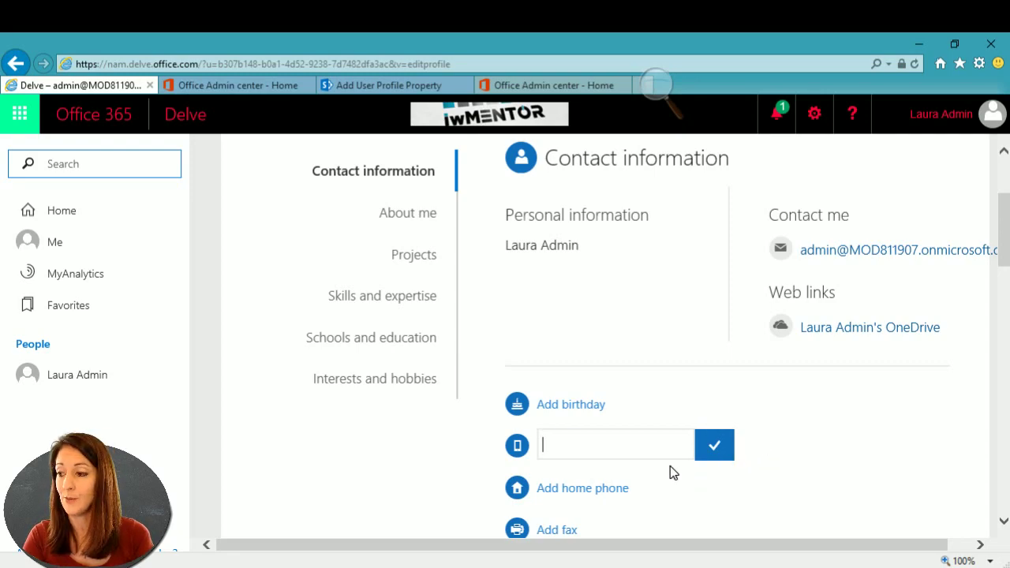
click(598, 491)
click(597, 494)
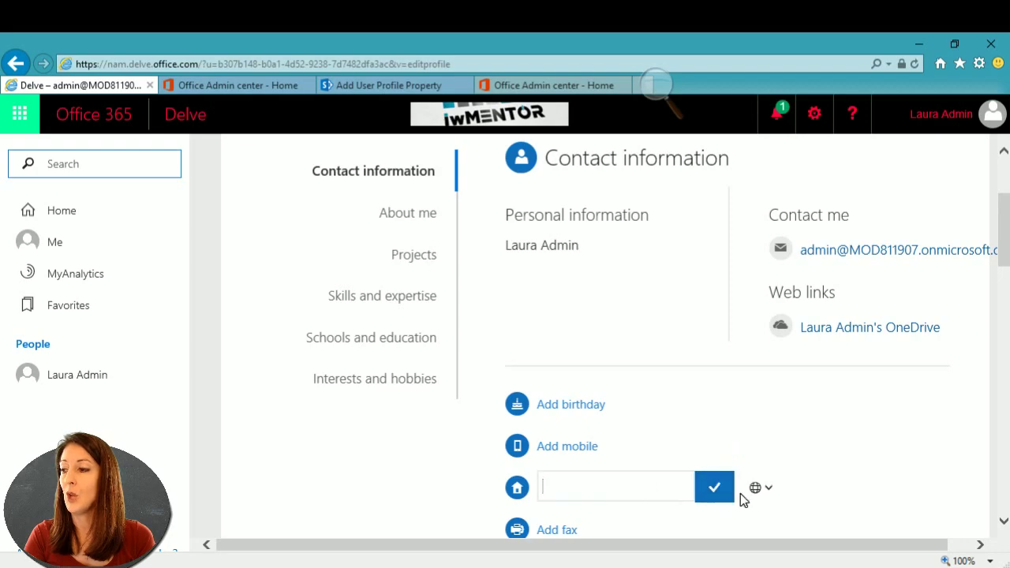
click(762, 487)
scroll(859, 452, down, 3)
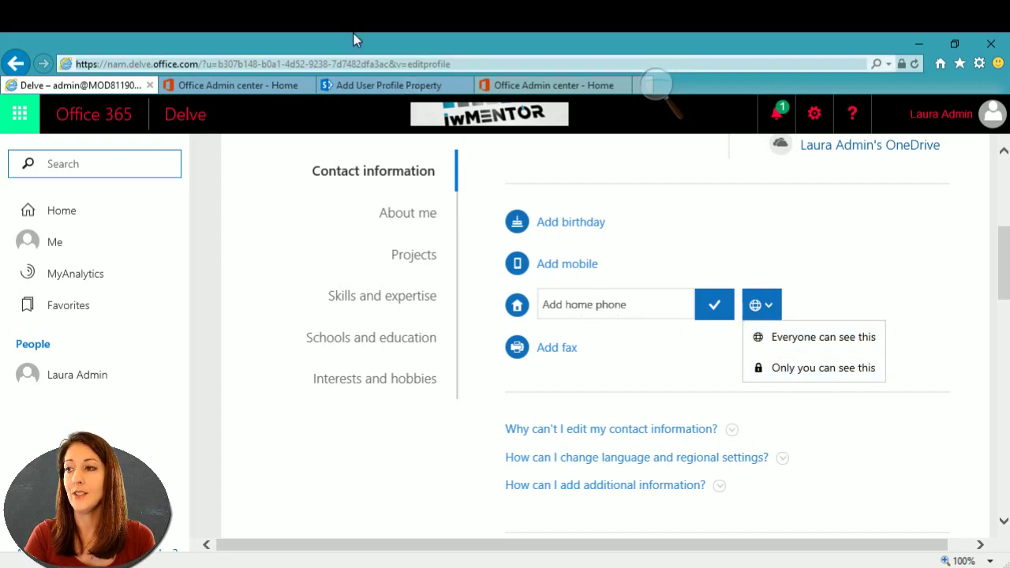
Return to the Add User Profile Property form and set the default privacy setting to Everyone
click(387, 85)
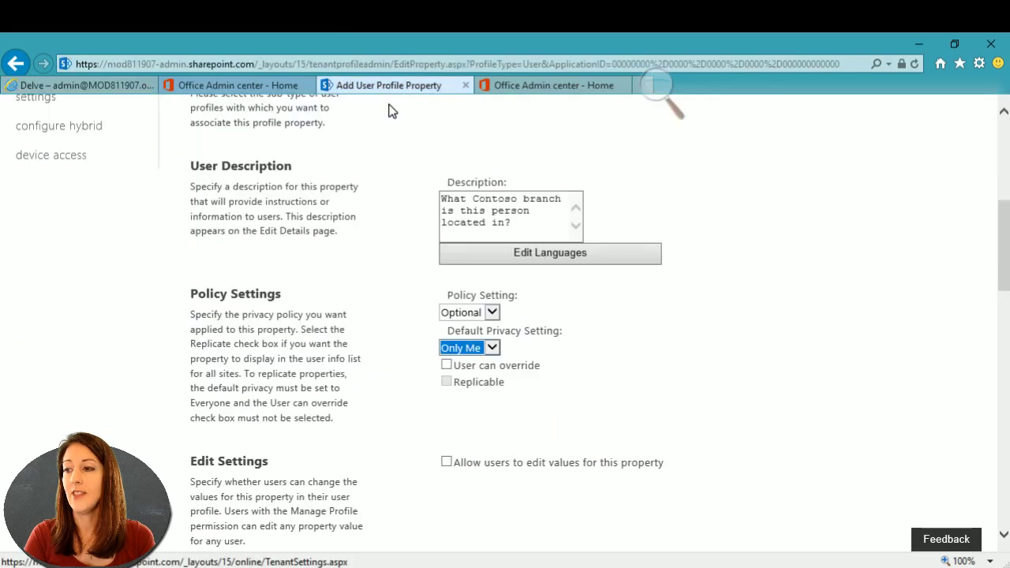
click(491, 352)
click(489, 353)
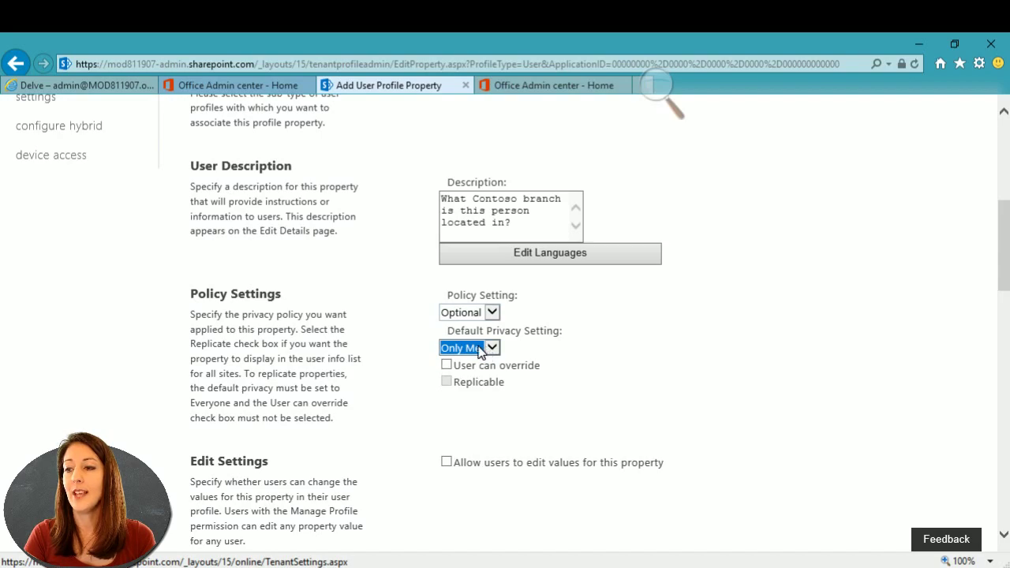
click(490, 350)
click(474, 361)
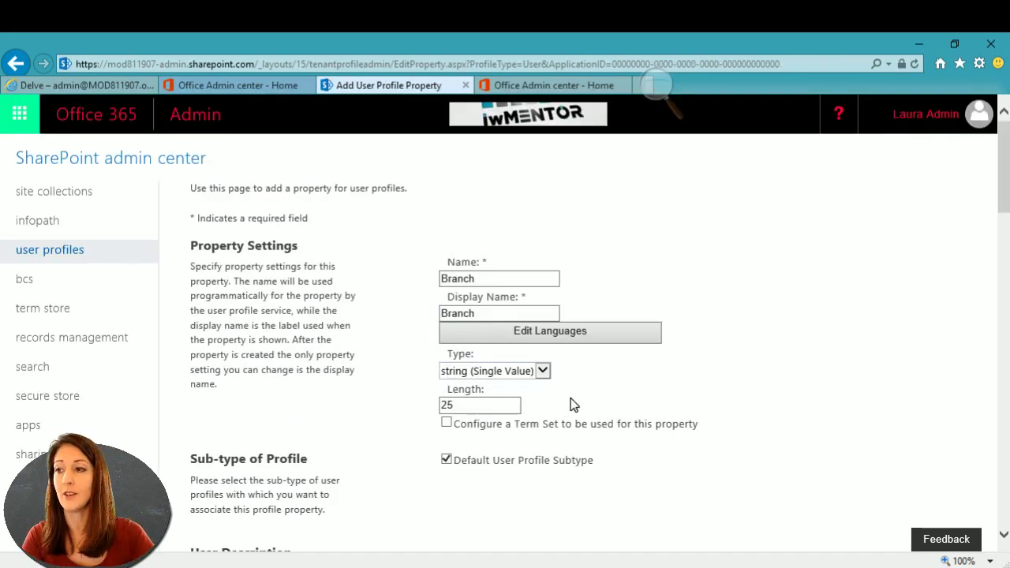
Make the Branch property replicable and acknowledge the replicated data notice
scroll(689, 385, down, 5)
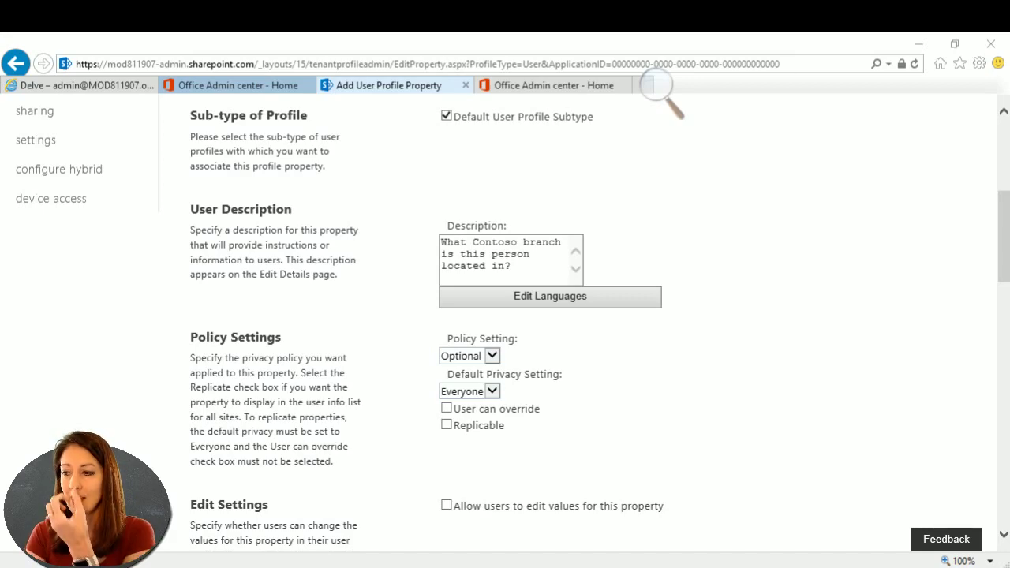
scroll(598, 400, down, 2)
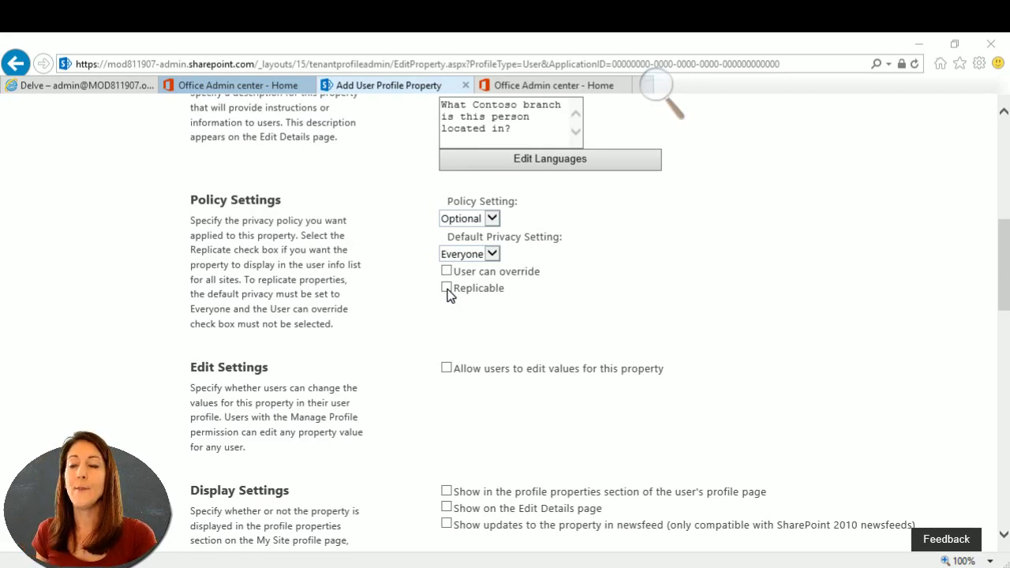
click(447, 289)
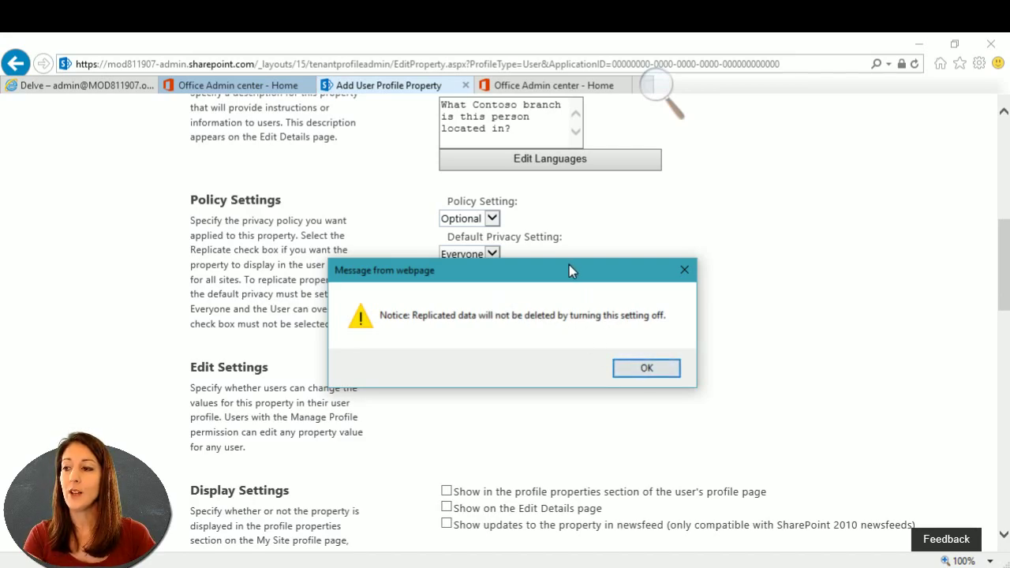
drag(570, 266, 581, 331)
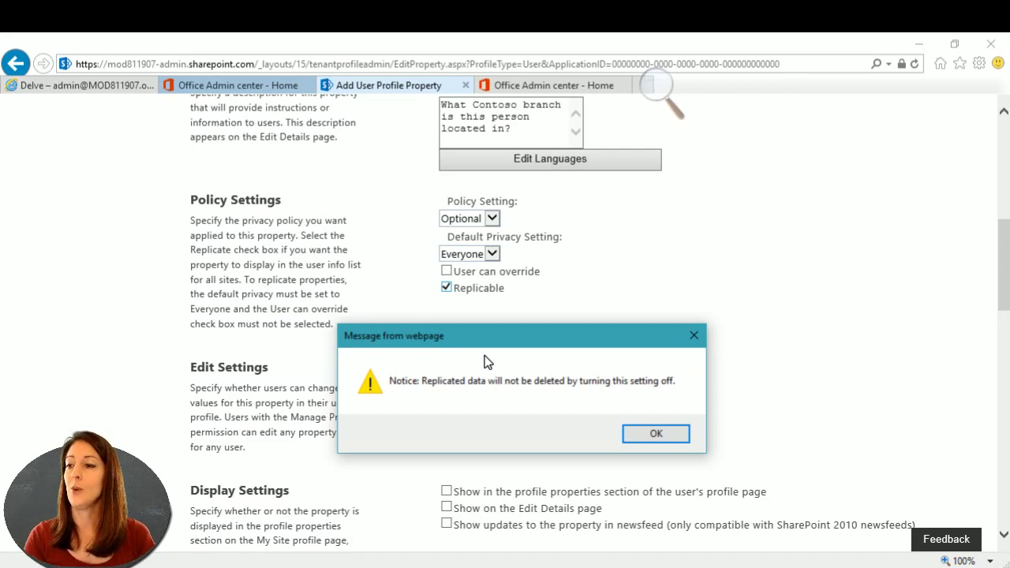
click(654, 433)
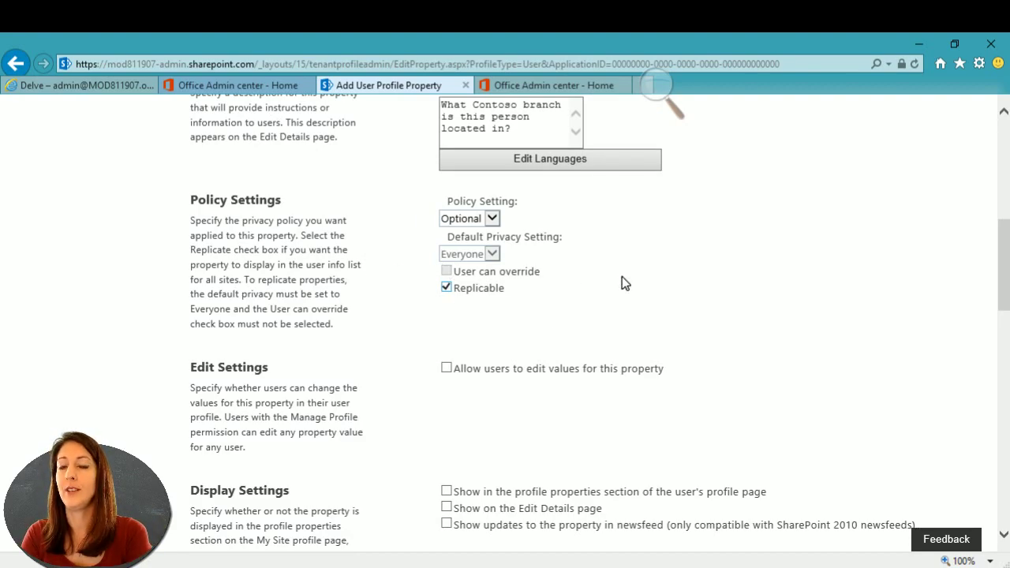
Load mod811907.sharepoint.com in a new browser tab and open People and groups from its site settings
click(635, 92)
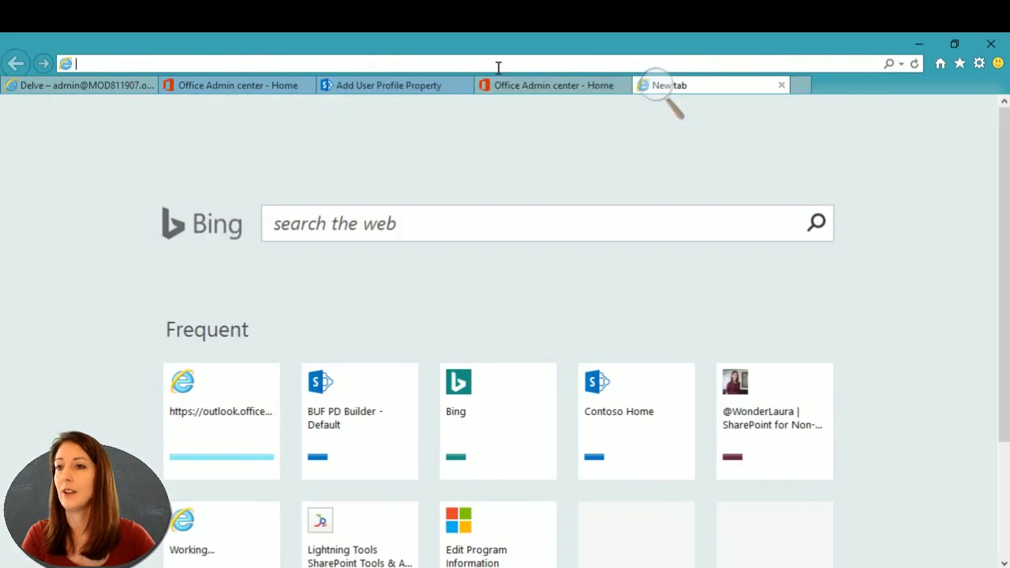
text(mod811907.sharepoint.com/)
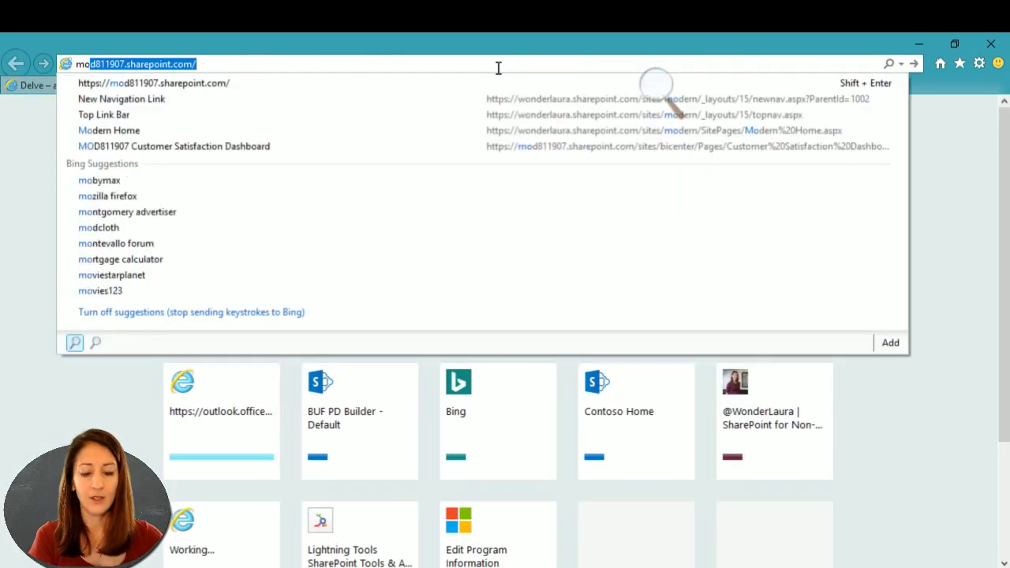
key(Return)
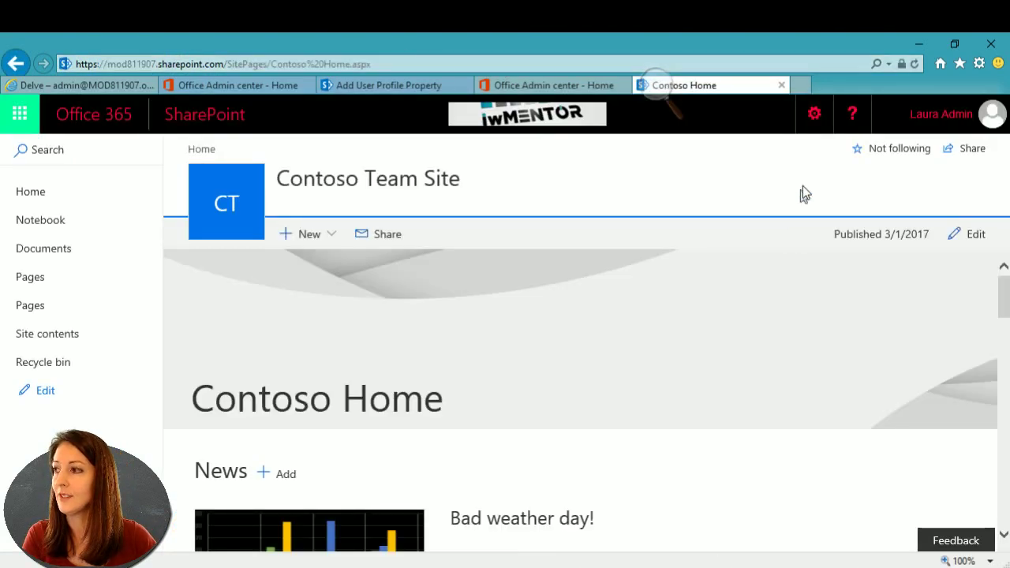
click(813, 116)
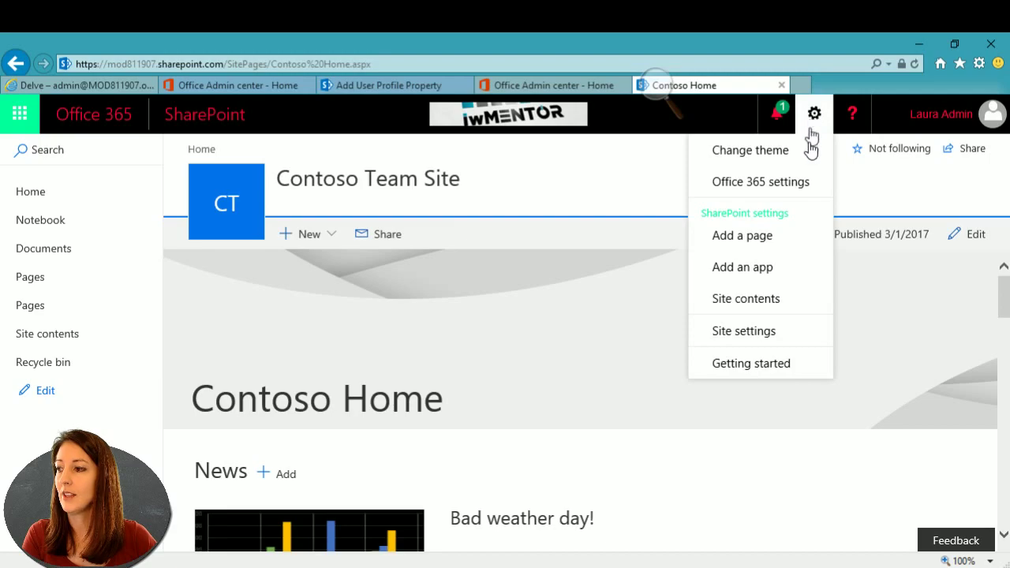
click(768, 338)
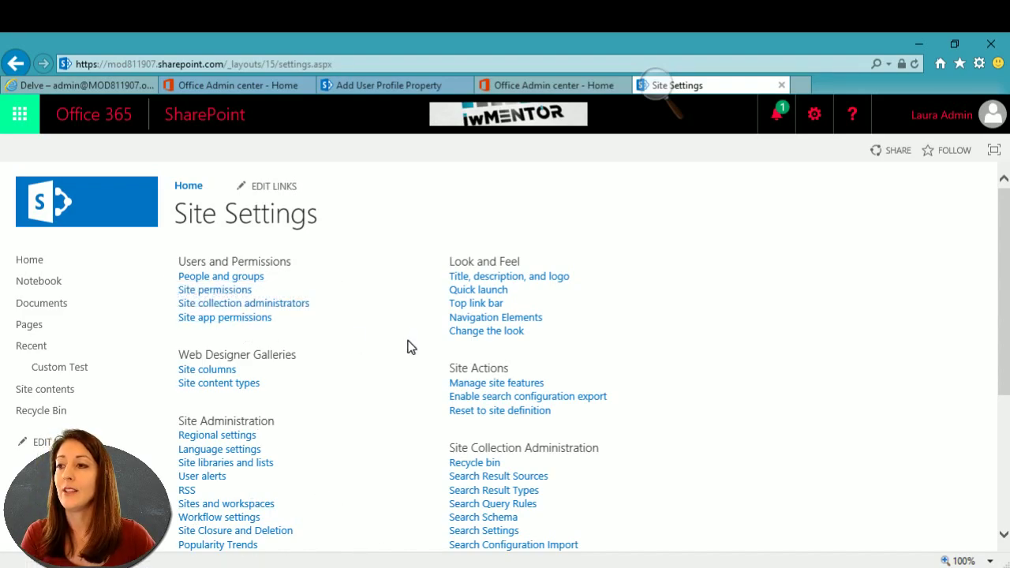
click(246, 279)
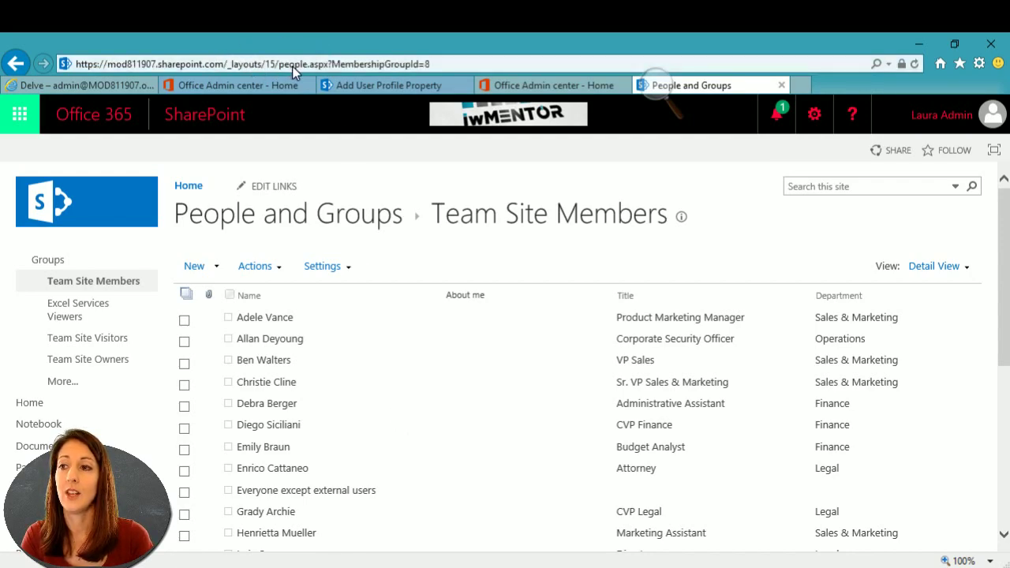
Try to load the People and Groups page with MembershipGroupId=1 in its address
click(447, 63)
click(449, 63)
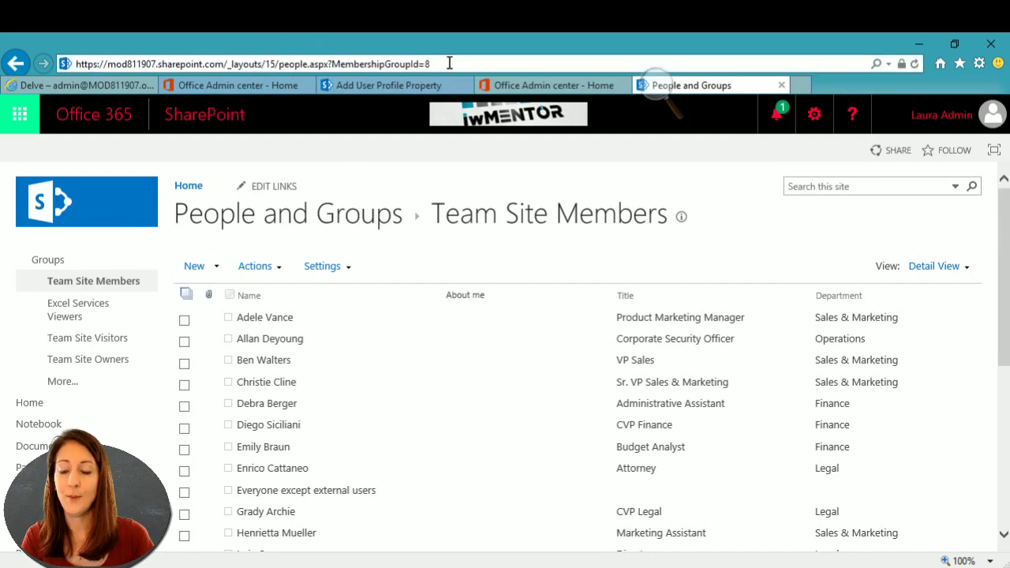
key(BackSpace)
text(1)
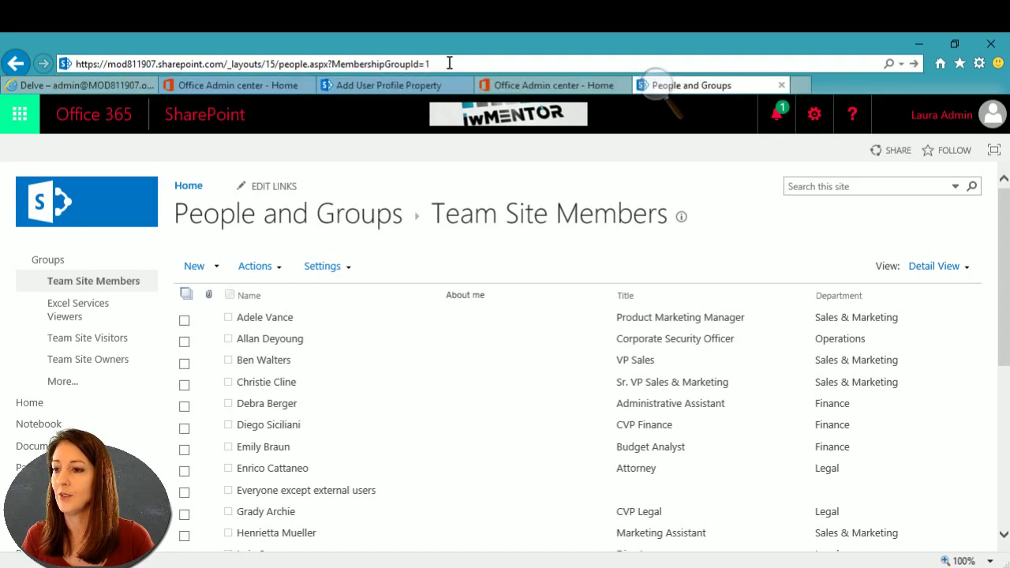
key(Return)
Load the People and Groups page with MembershipGroupId=0 to list all people
click(466, 63)
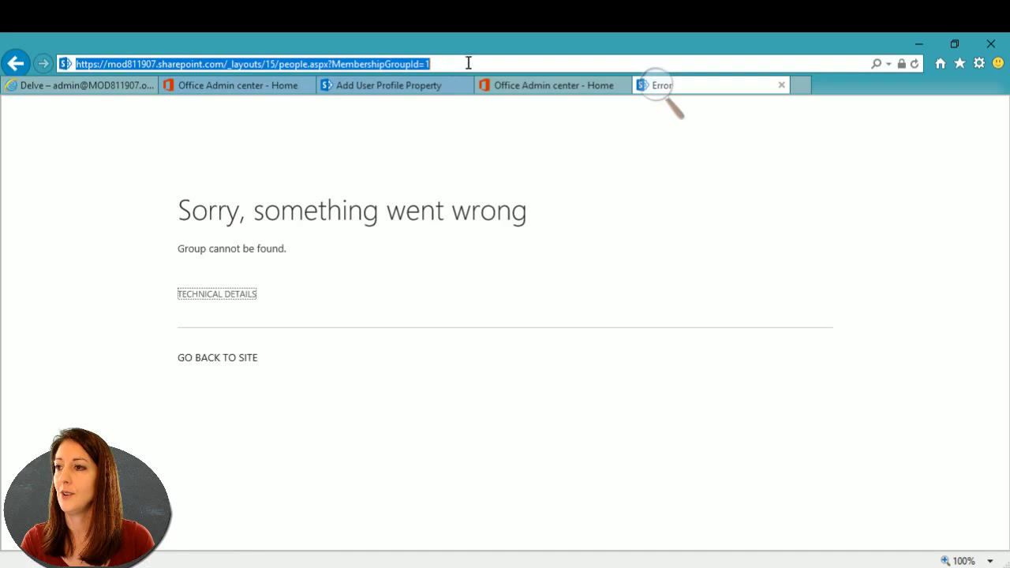
click(467, 63)
key(BackSpace)
text(0)
key(Return)
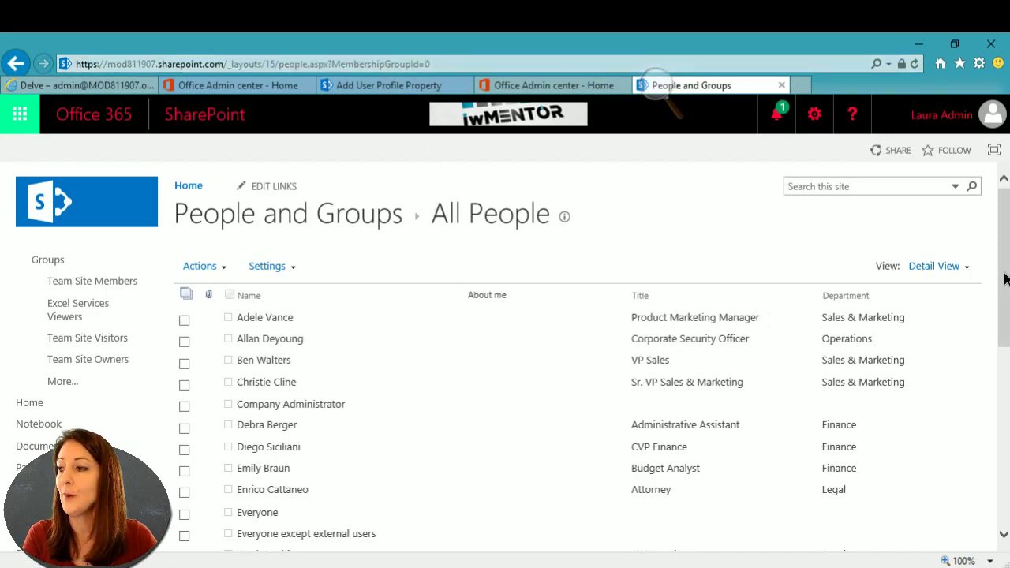
Review the All People list in Detail View, then switch it to List View to compare the columns
scroll(513, 355, down, 5)
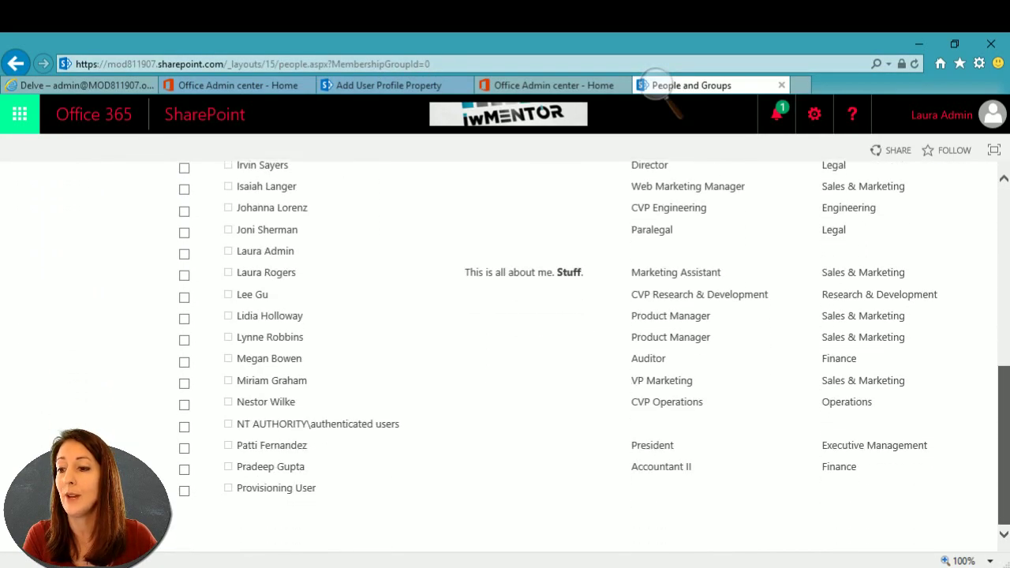
scroll(513, 356, up, 6)
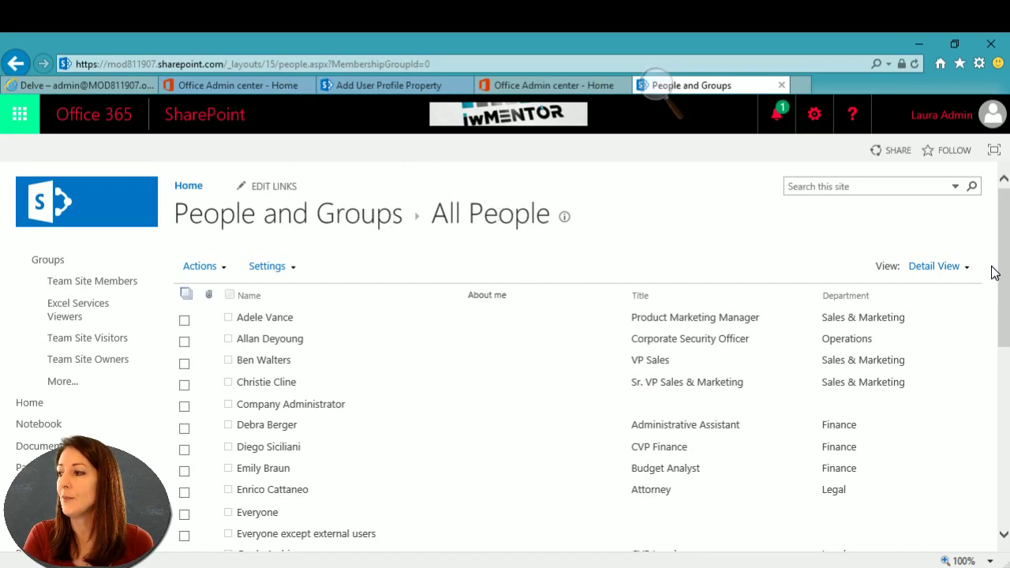
mouse_move(1004, 276)
mouse_down()
mouse_move(1004, 388)
mouse_move(1004, 287)
mouse_up()
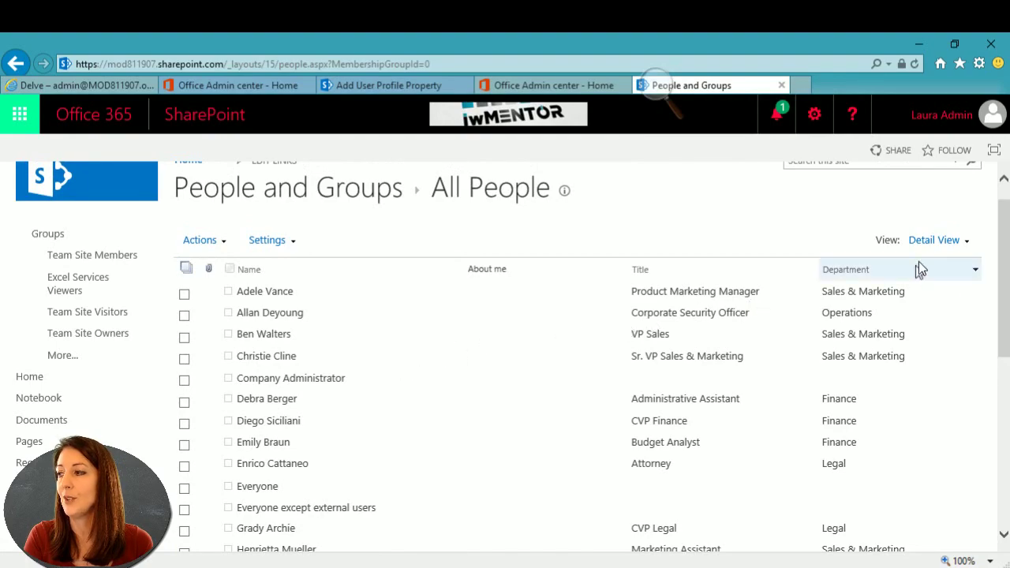
click(945, 243)
click(937, 289)
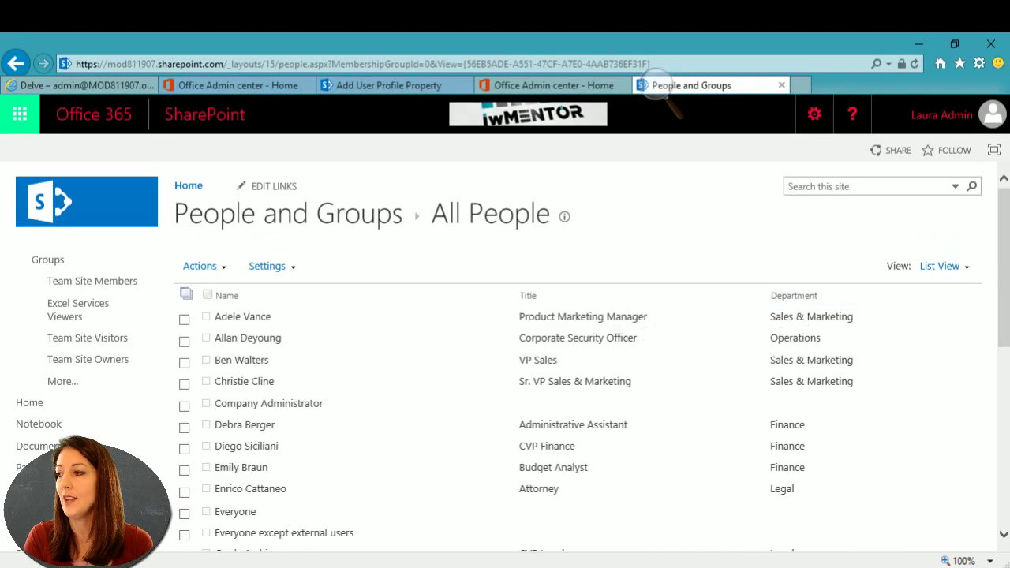
scroll(1007, 287, down, 1)
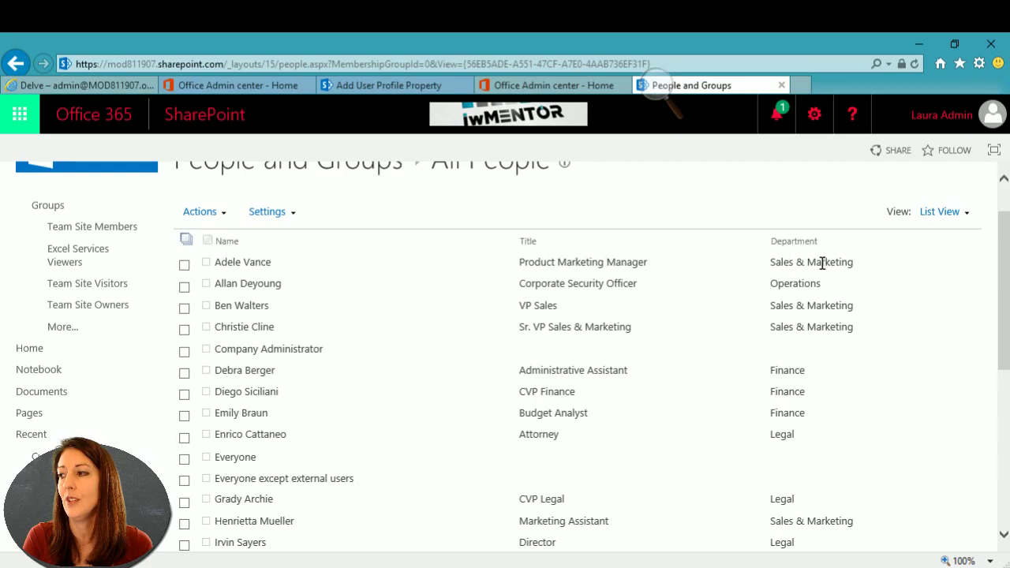
From the people list's settings, start a personal Standard View and enter a first name as the view name
click(292, 215)
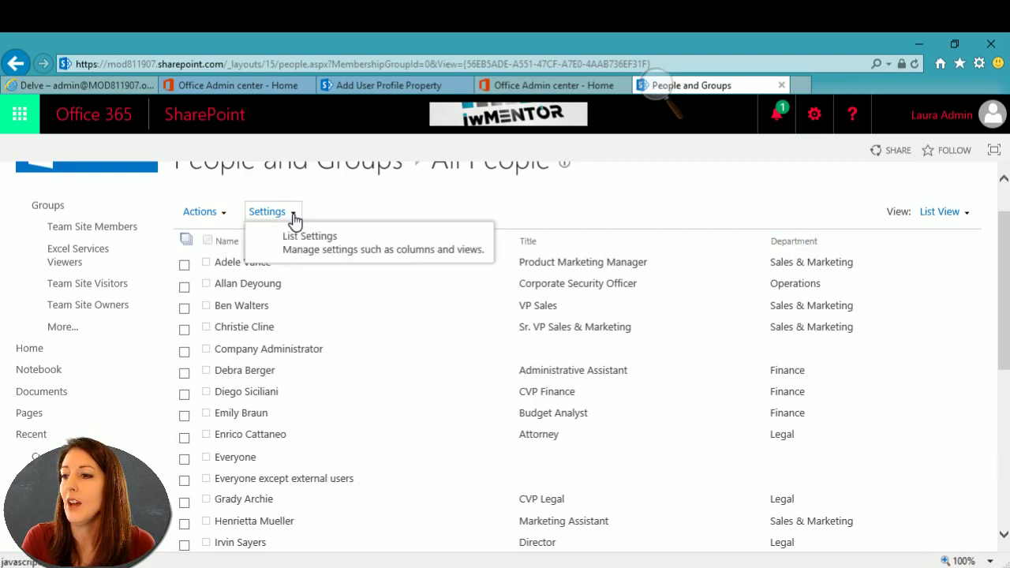
click(335, 251)
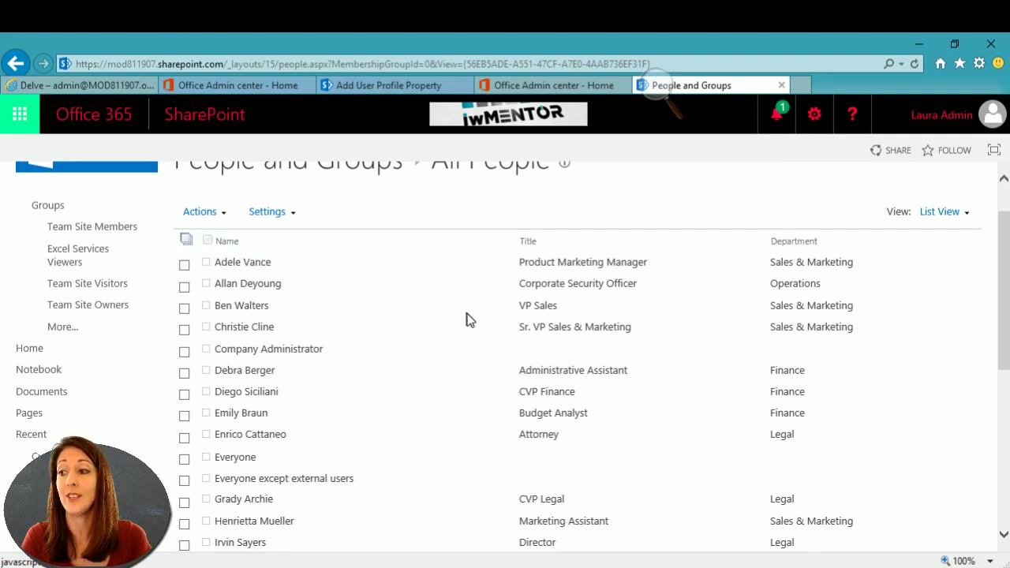
scroll(506, 355, down, 10)
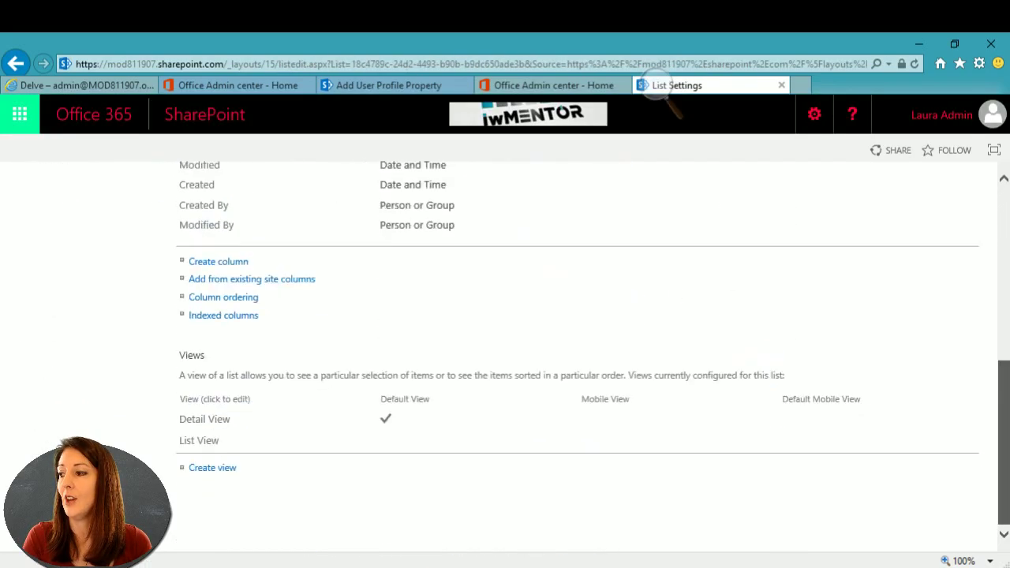
click(214, 469)
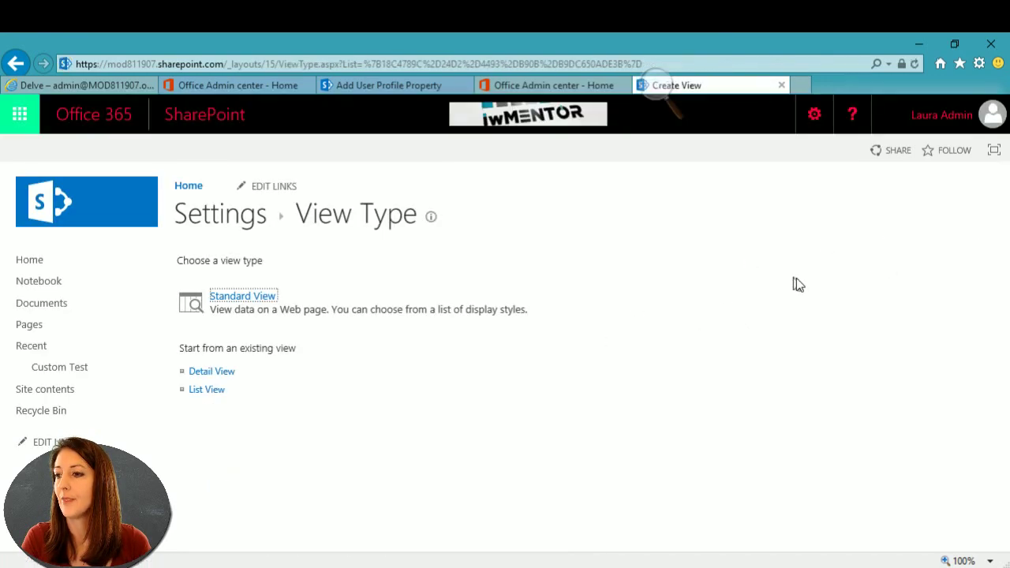
click(237, 297)
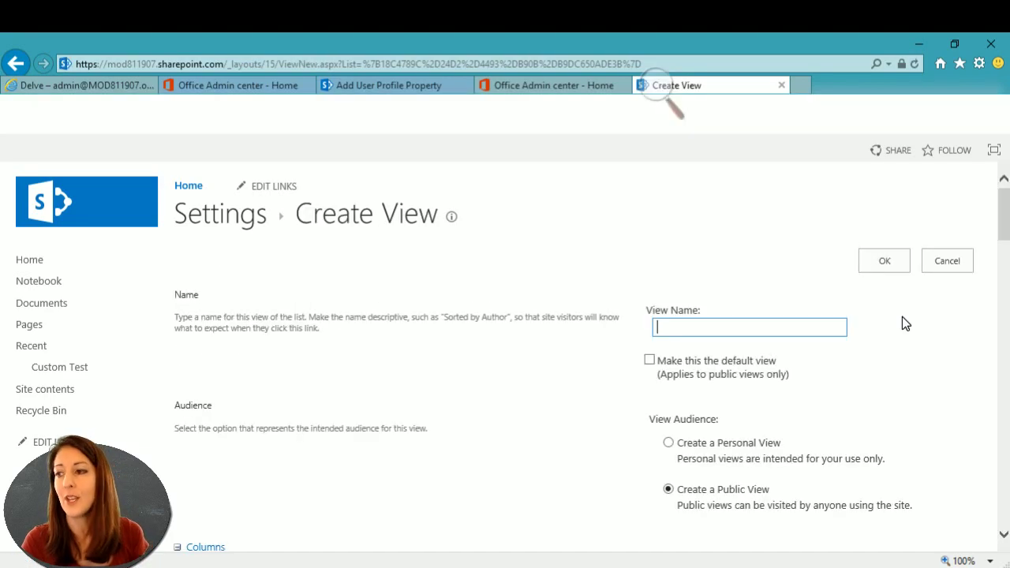
text(laura)
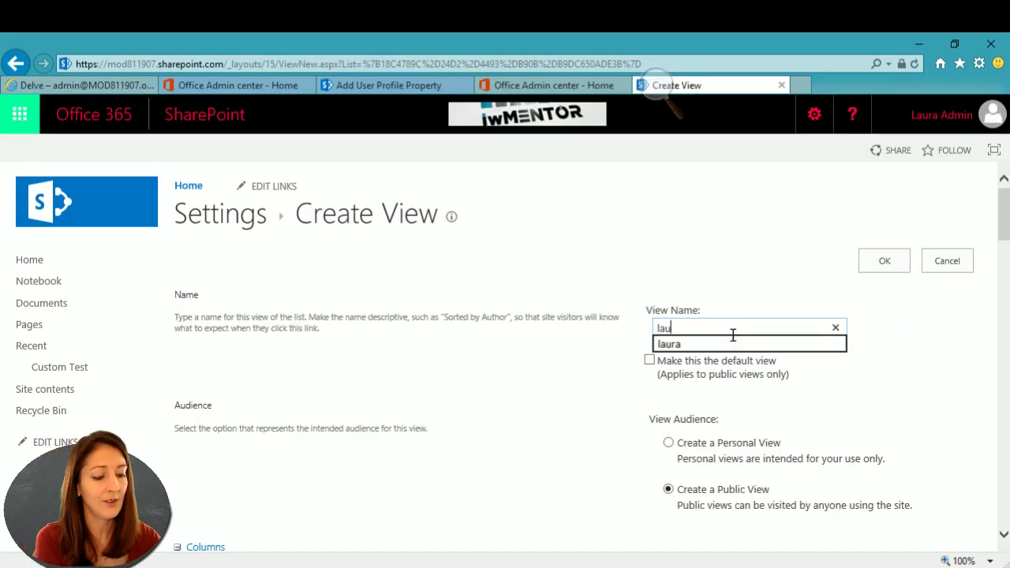
click(669, 445)
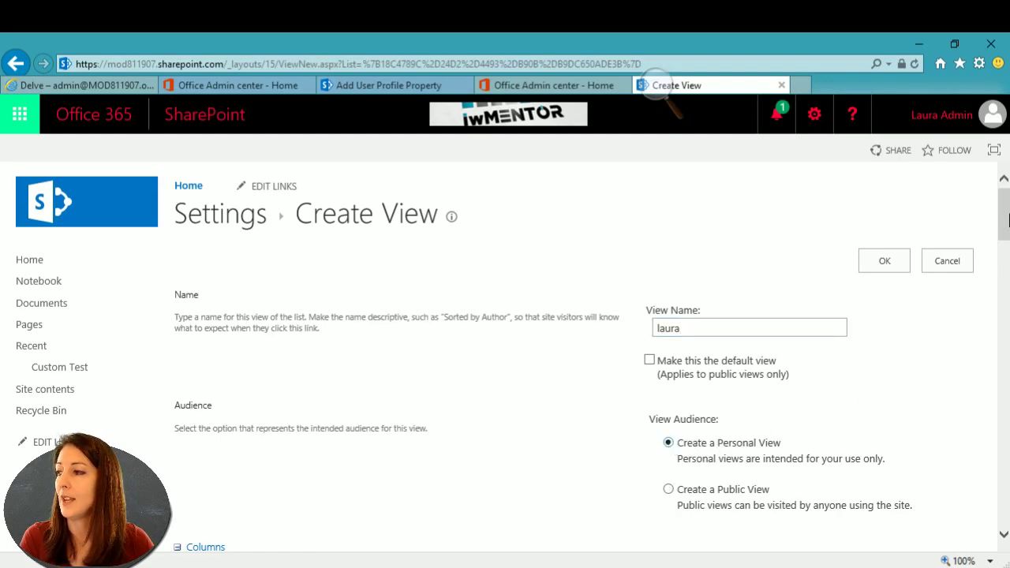
Include the Account, Ask Me About, Is Site Admin, Last name, Mobile phone, Modified, Modified By and Name columns in the view
scroll(505, 355, down, 2)
scroll(663, 316, down, 4)
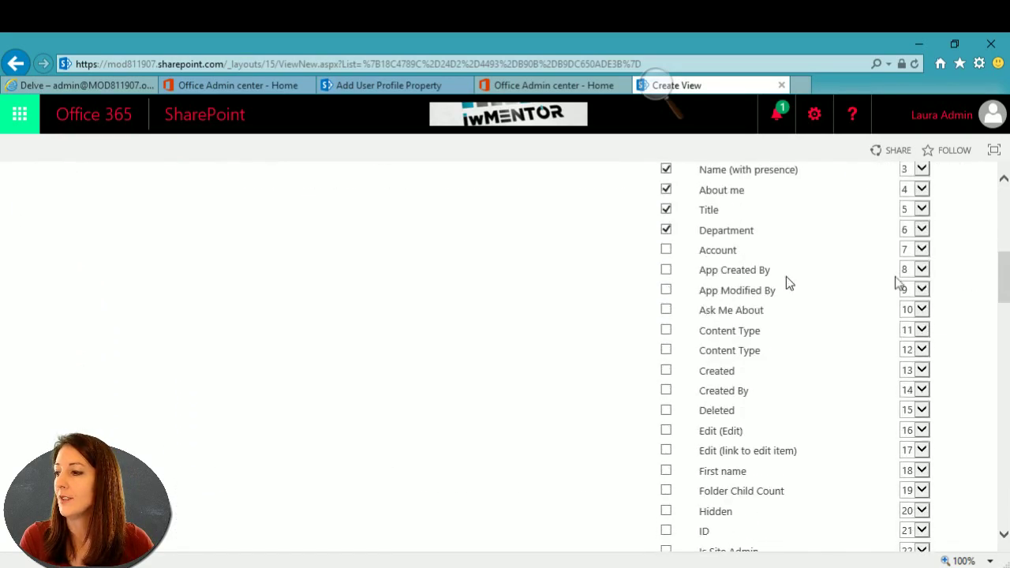
click(667, 310)
click(667, 250)
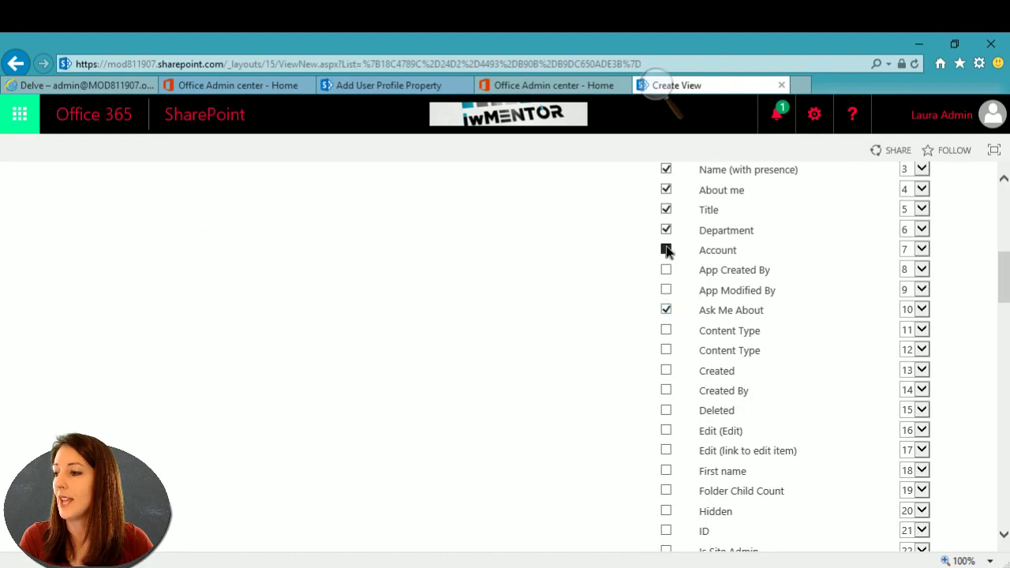
scroll(677, 426, down, 2)
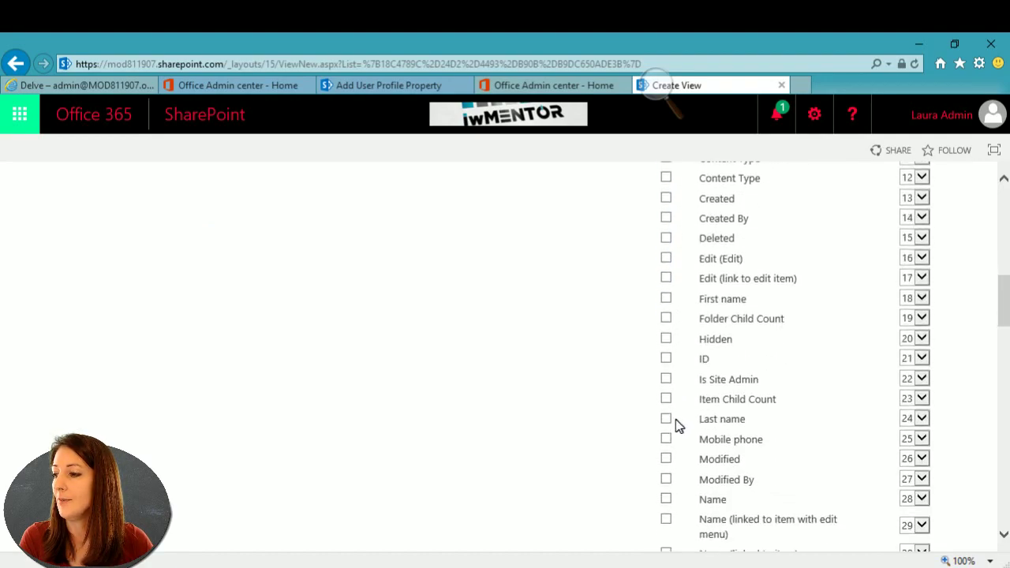
click(666, 377)
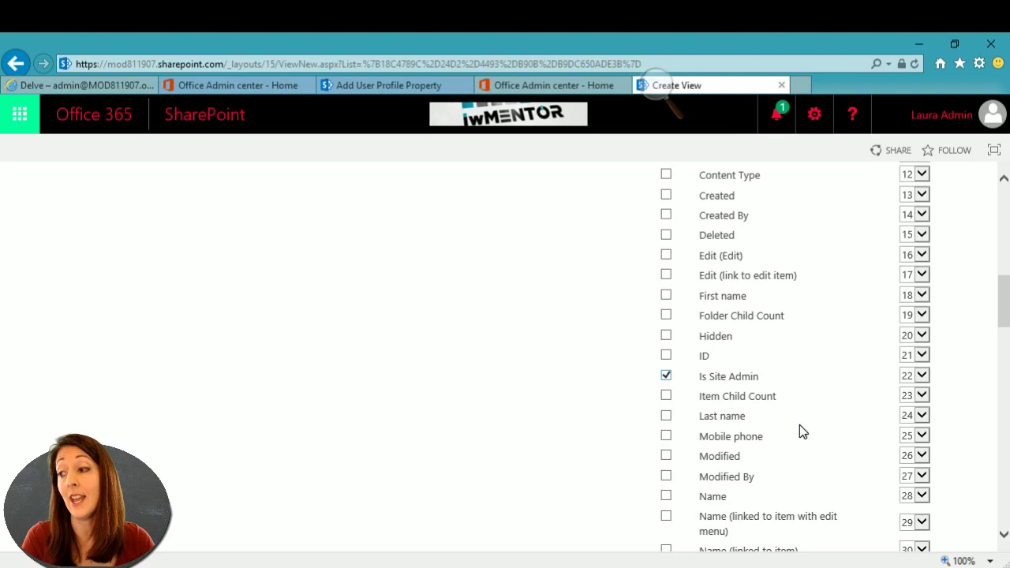
click(667, 418)
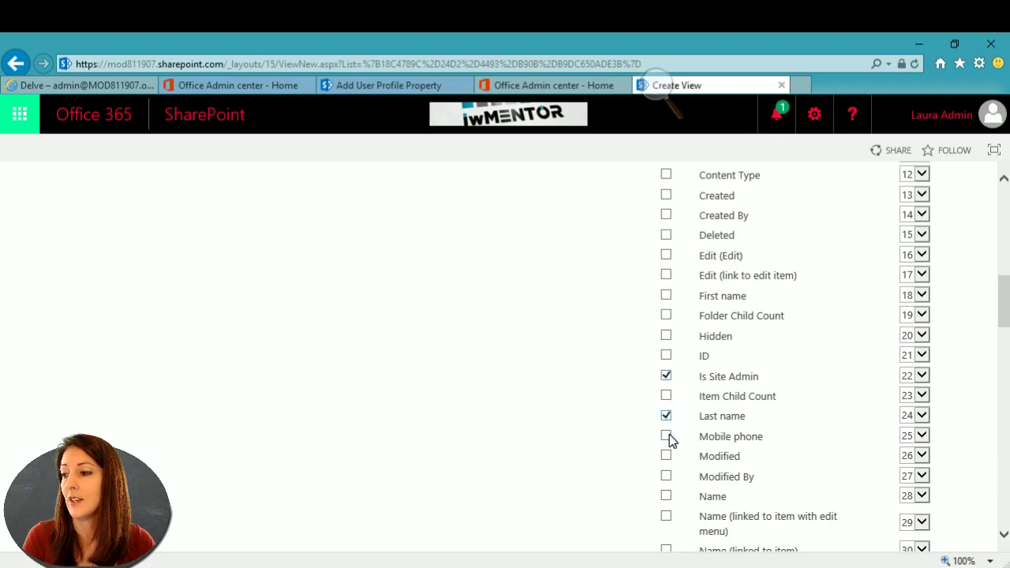
click(669, 439)
click(668, 474)
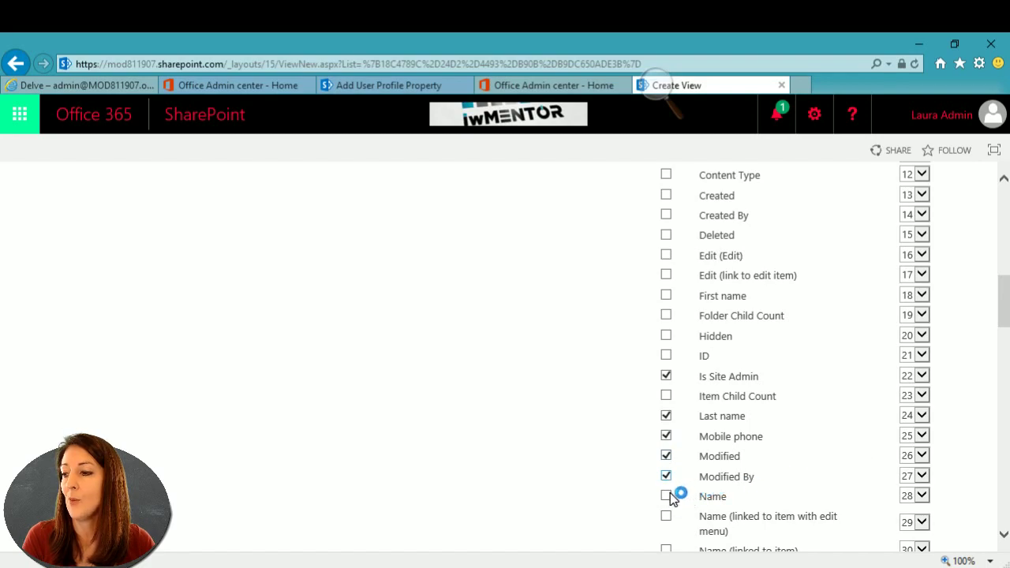
click(668, 495)
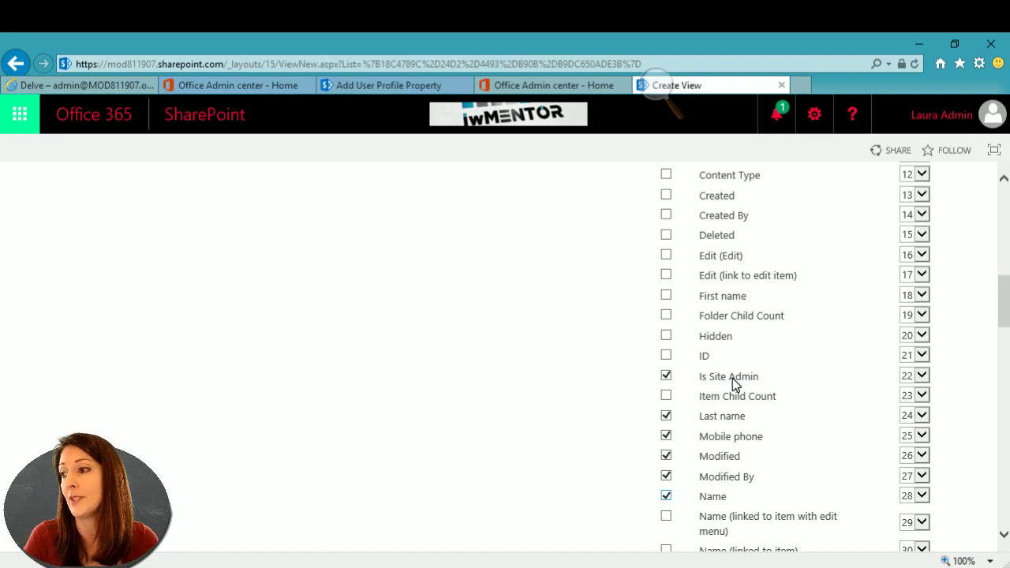
Add the Office, Picture, User name and Work phone columns, and save the new view
scroll(743, 382, down, 5)
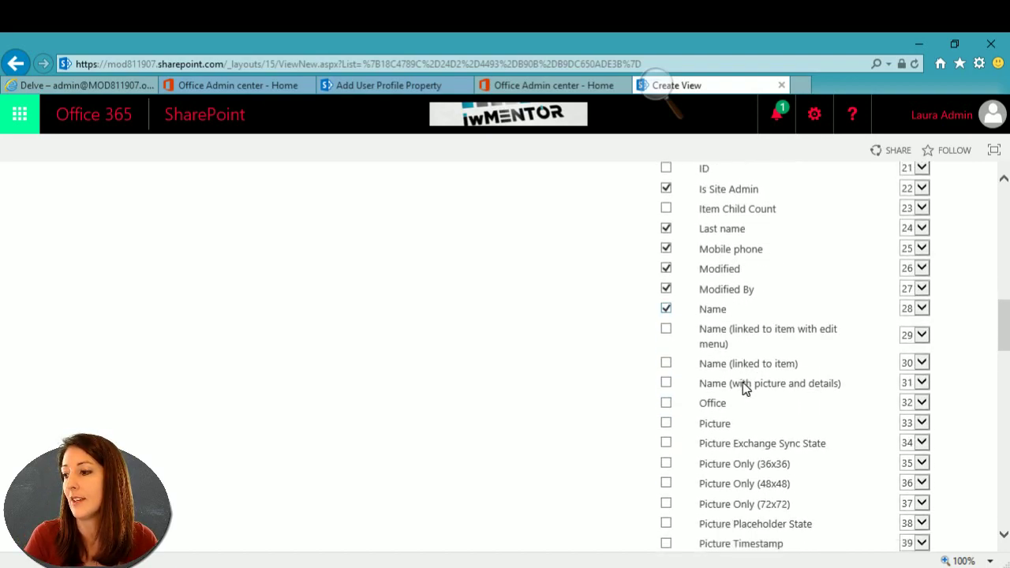
click(666, 319)
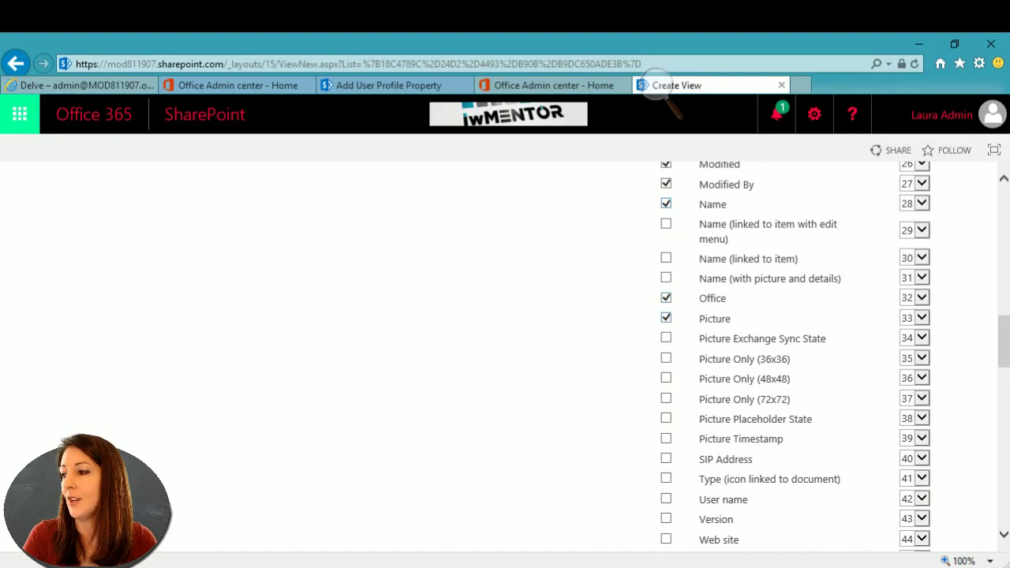
drag(1004, 350, 1008, 369)
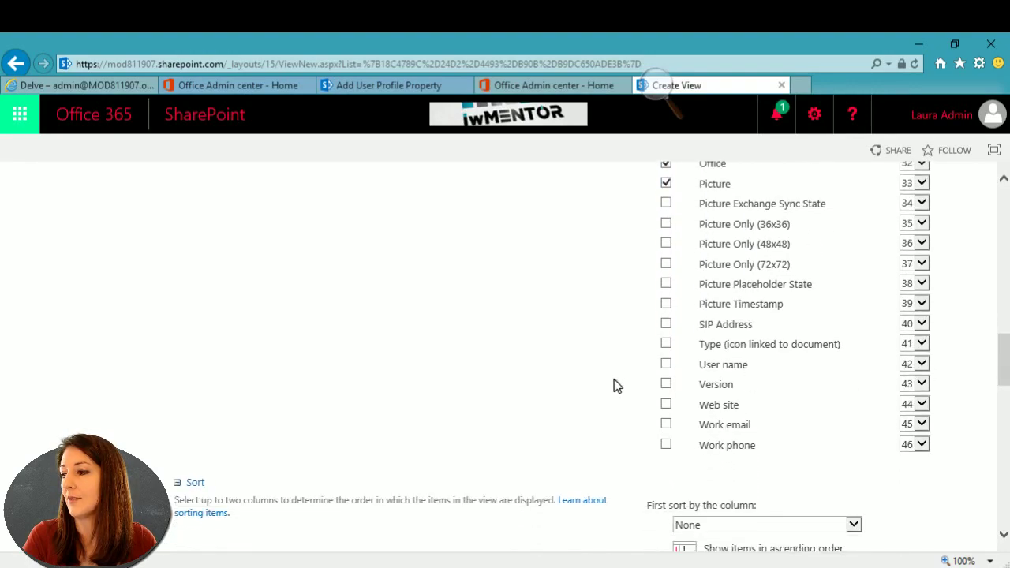
click(666, 364)
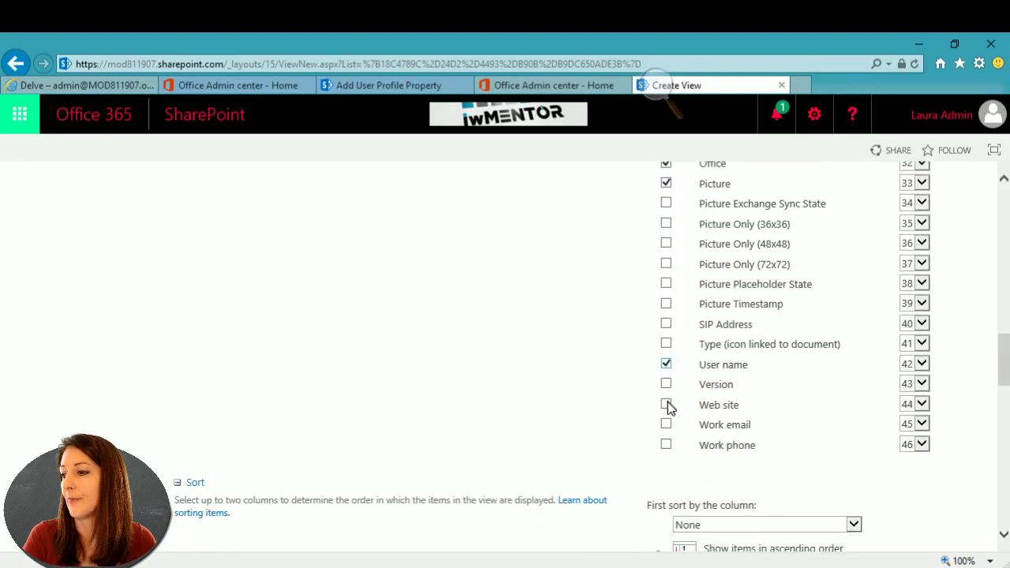
click(666, 445)
drag(1006, 368, 1006, 212)
click(885, 262)
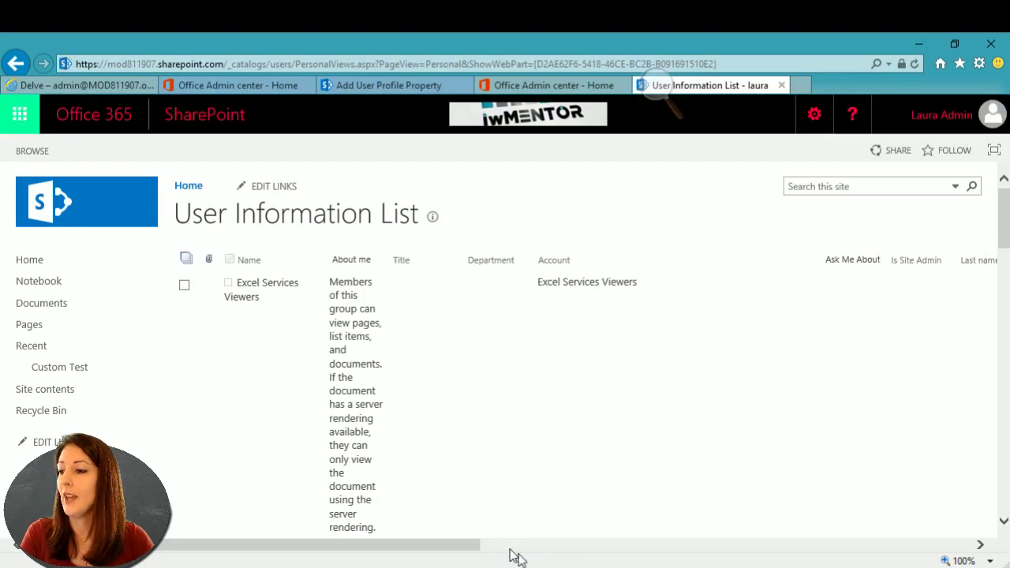
Examine the profile columns of the listed users across the new User Information List view
drag(466, 548, 553, 545)
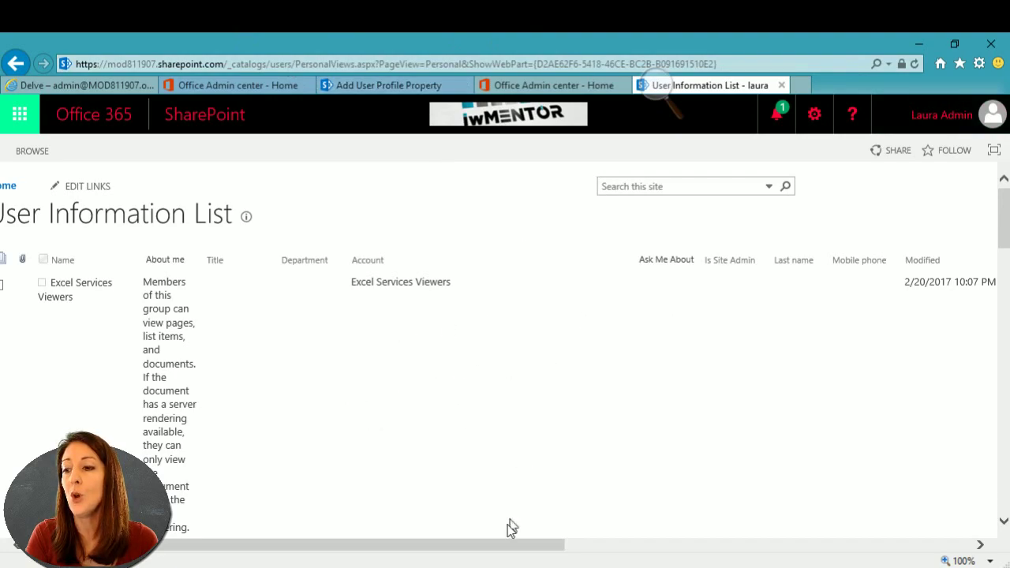
drag(408, 545, 323, 555)
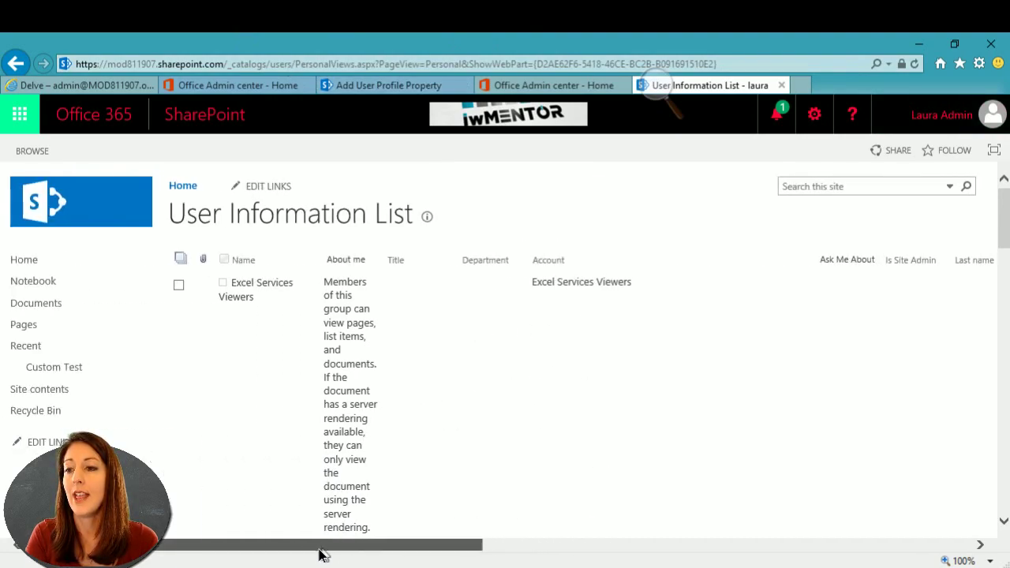
drag(1004, 221, 1004, 348)
drag(451, 550, 774, 545)
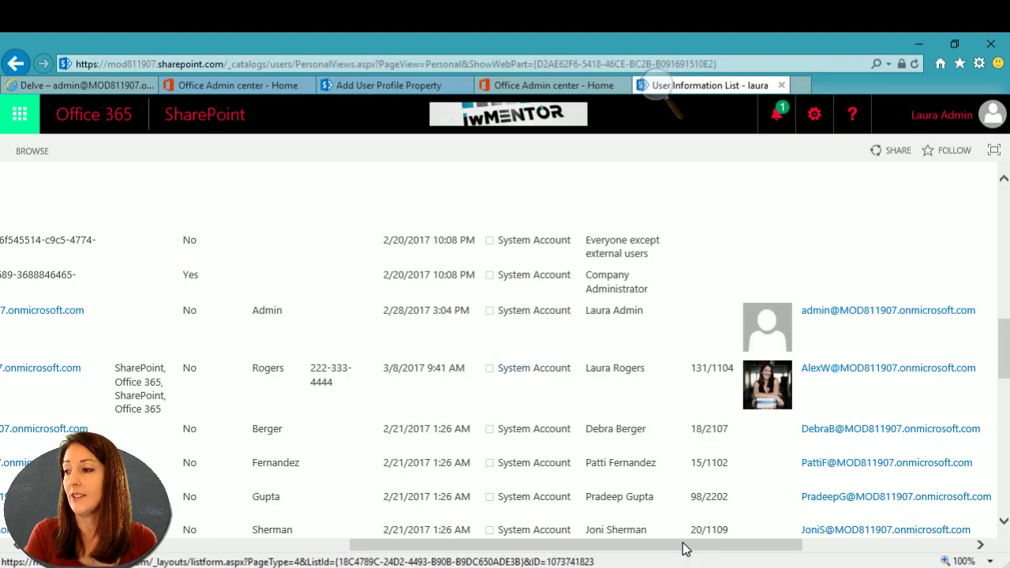
drag(686, 550, 379, 553)
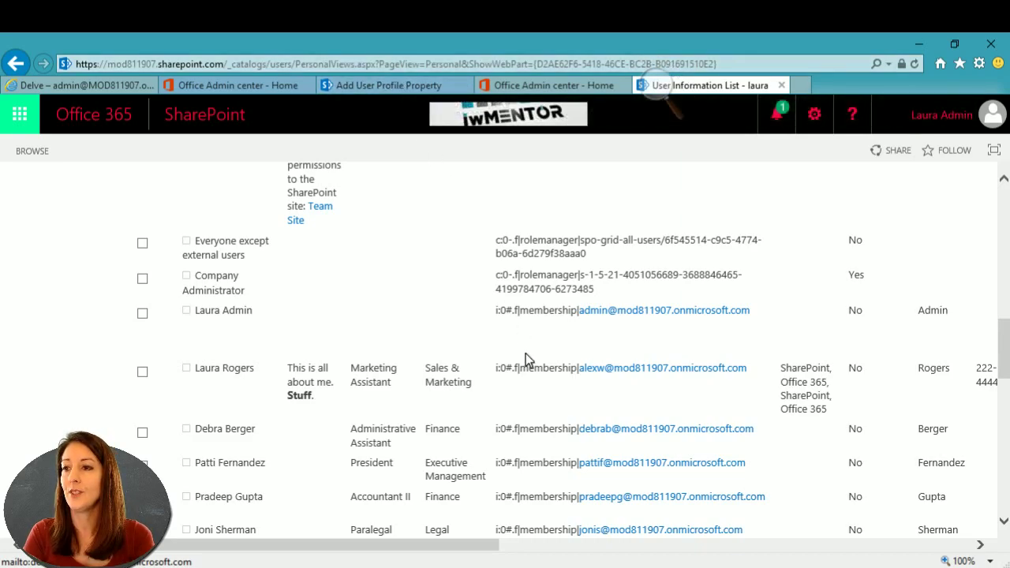
Let users edit the Branch property's values and show it in the profile properties section of the user's profile page
click(403, 85)
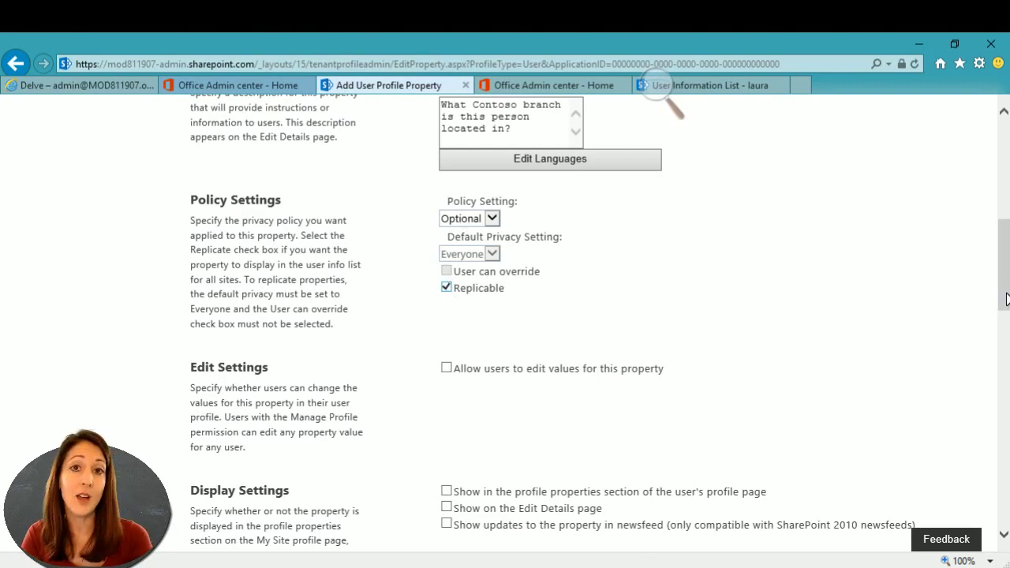
drag(1006, 299, 1006, 324)
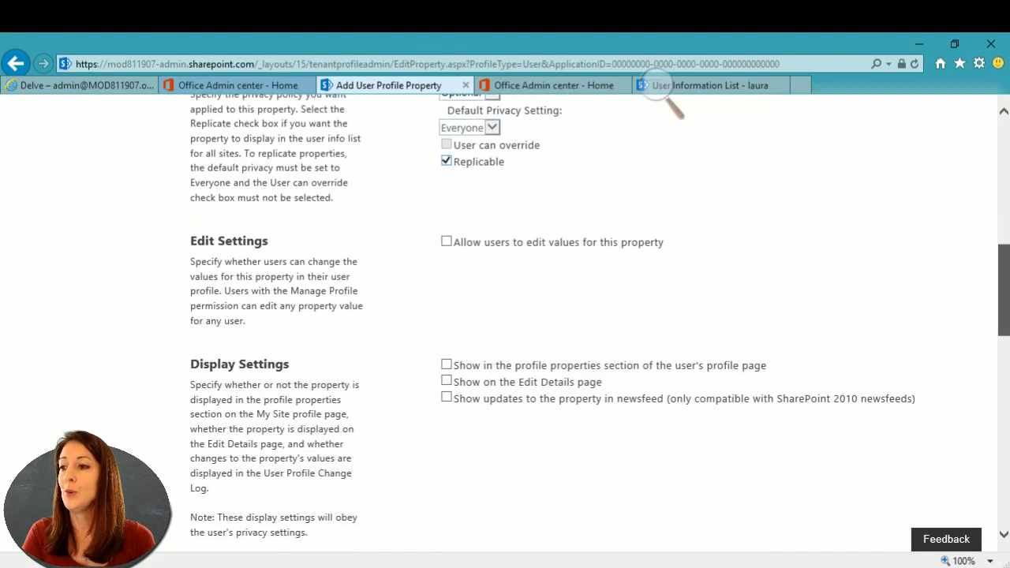
click(447, 244)
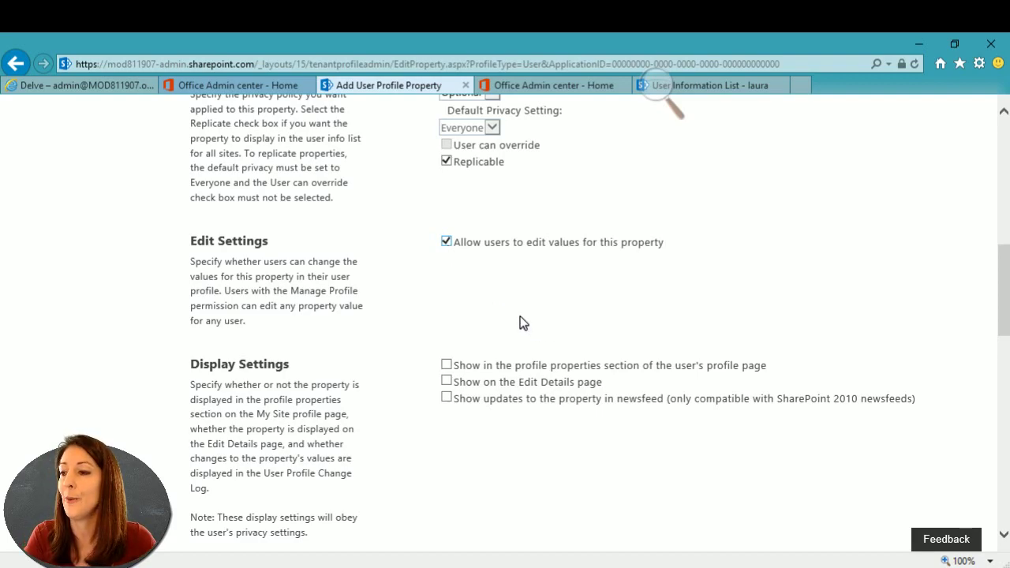
scroll(512, 309, down, 2)
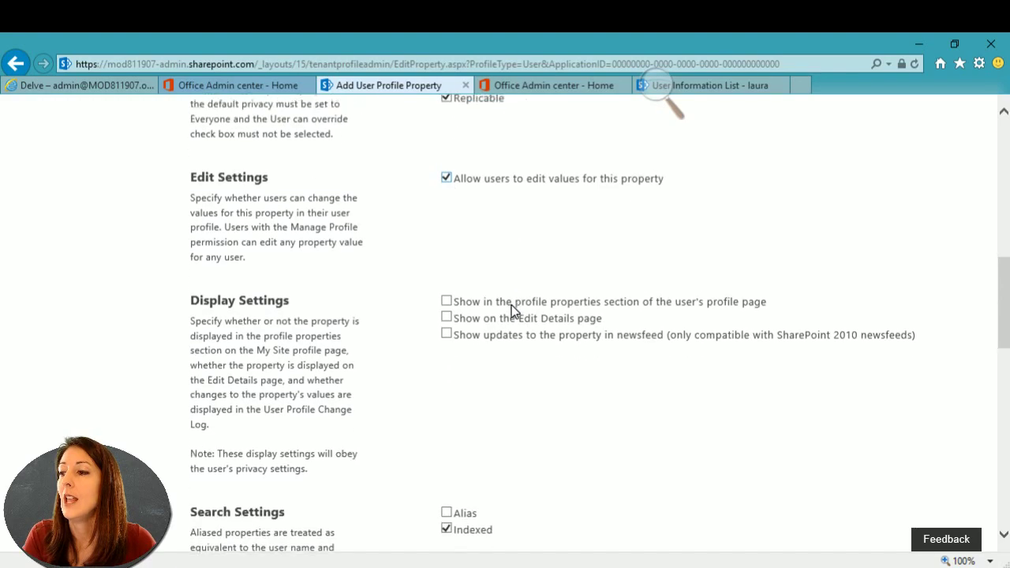
click(447, 298)
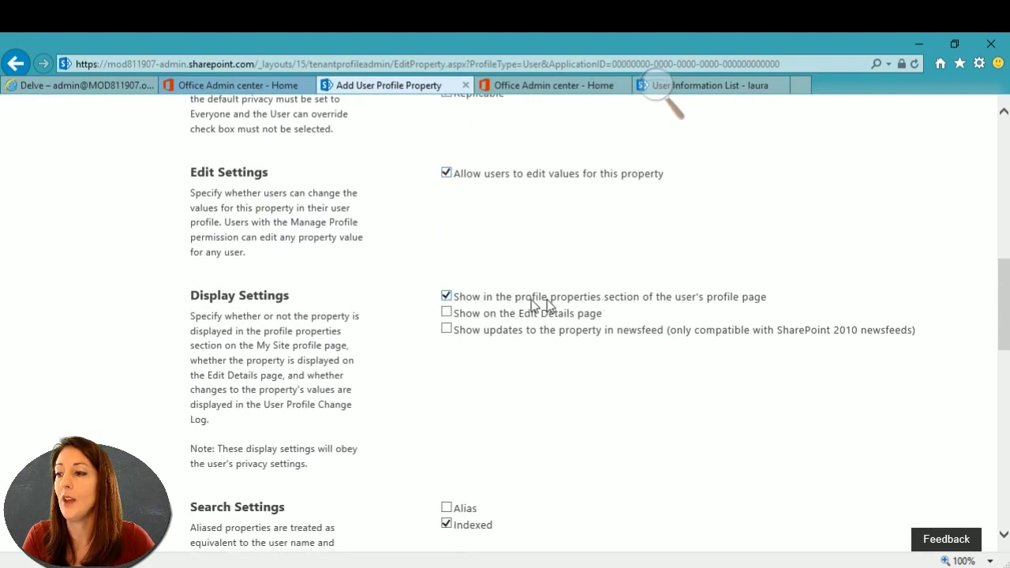
click(447, 297)
click(447, 298)
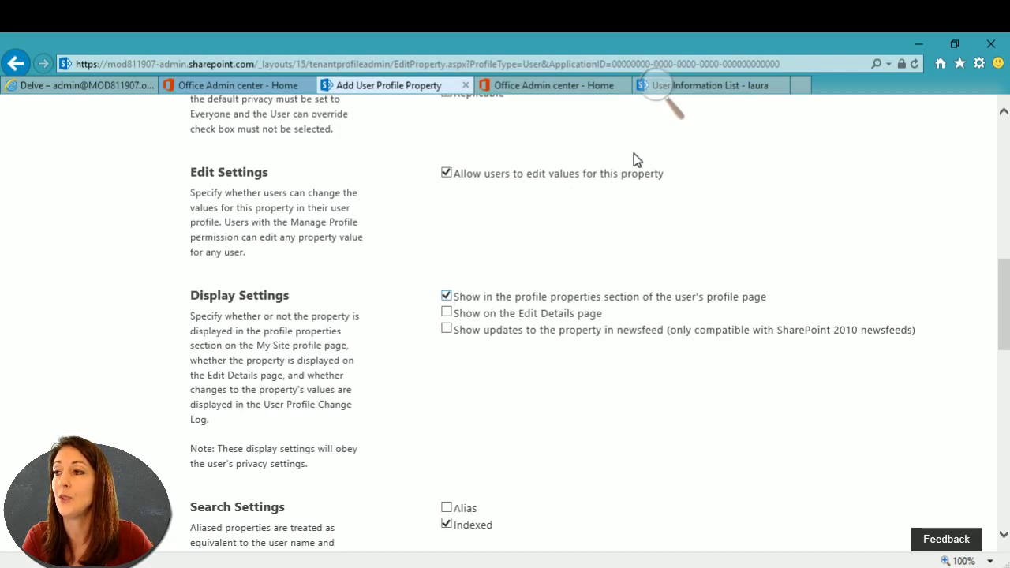
Reload the Delve profile page and examine the signed-in account's own profile, from its contact details down to the About me and Blog sections
click(72, 88)
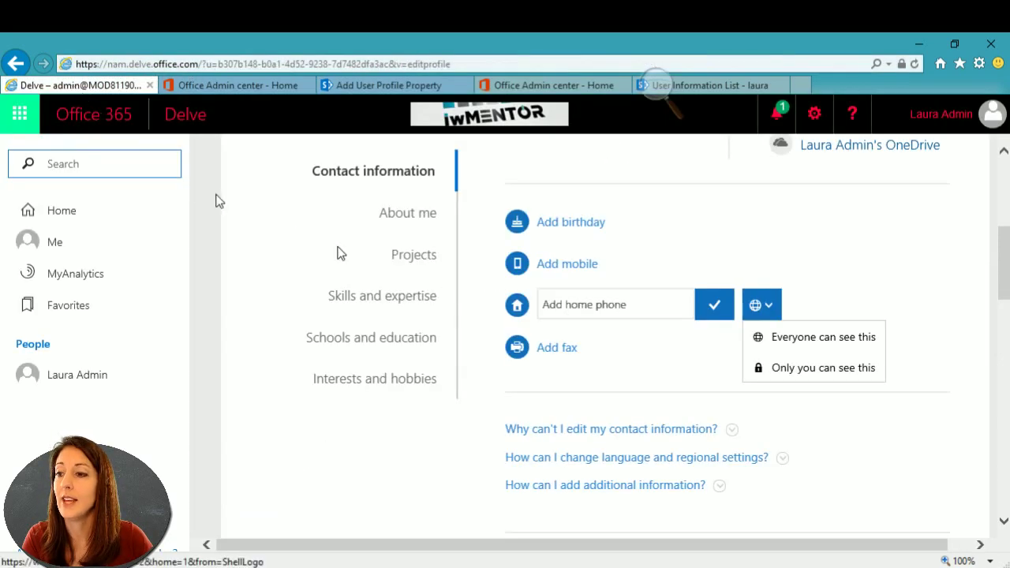
key(F5)
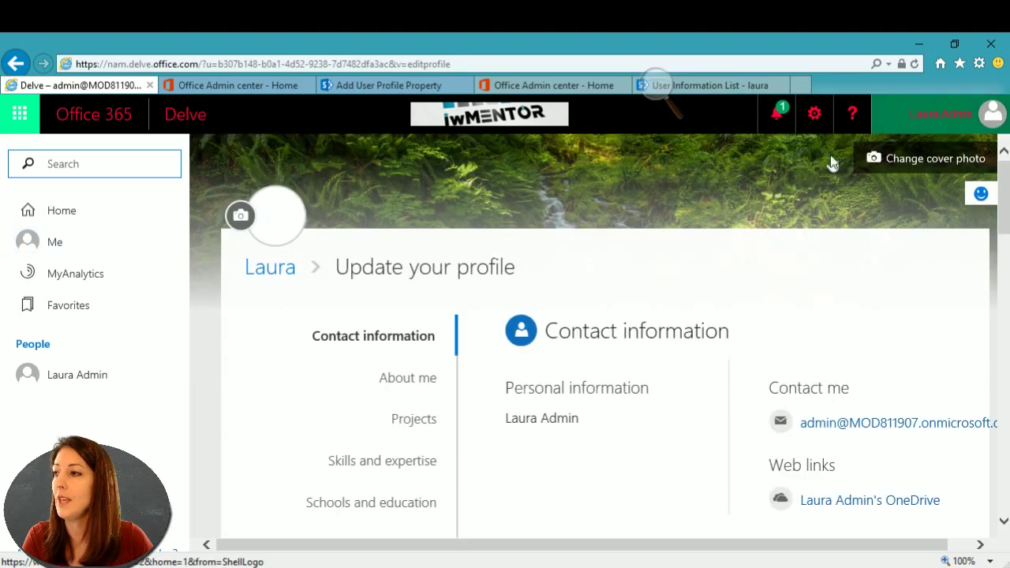
click(948, 110)
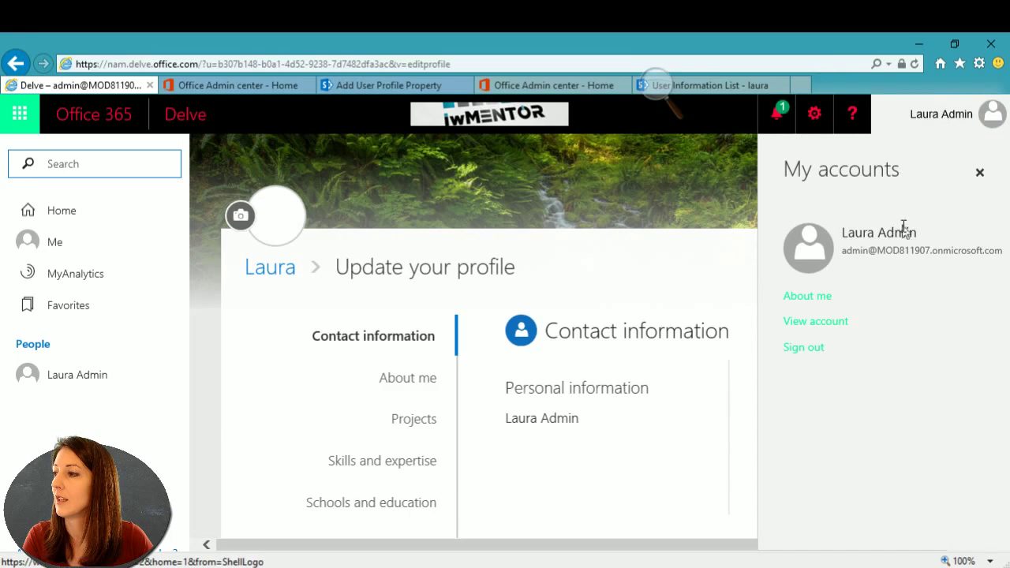
click(653, 332)
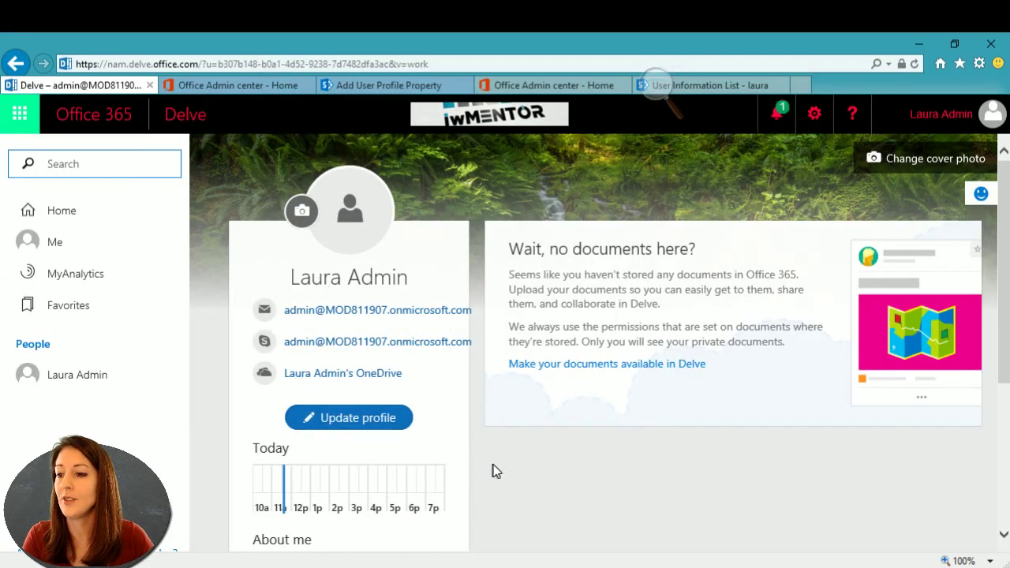
scroll(505, 469, down, 3)
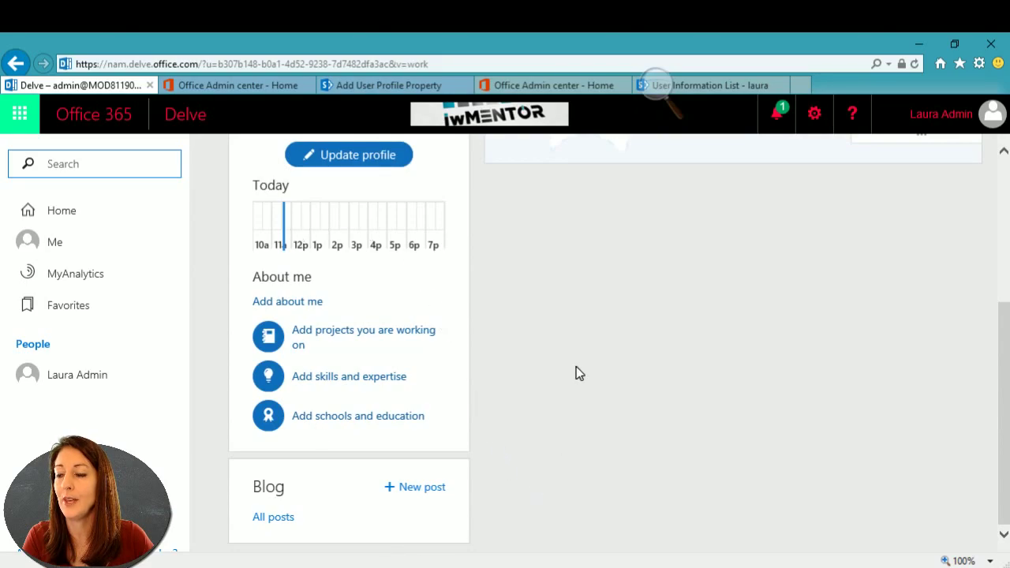
scroll(579, 368, up, 3)
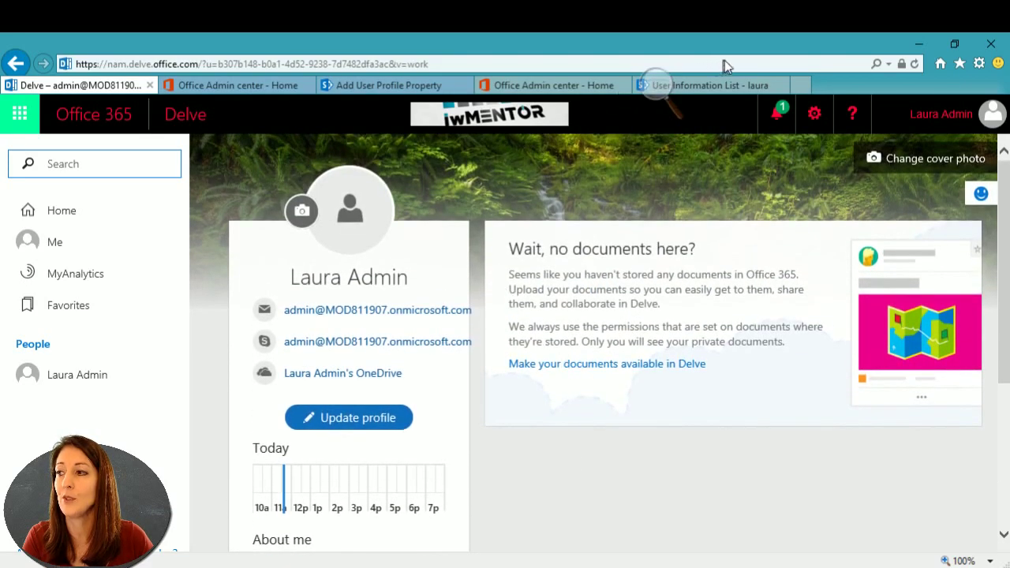
Show the Branch property on the Edit Details page too, with users allowed to edit its values
click(425, 87)
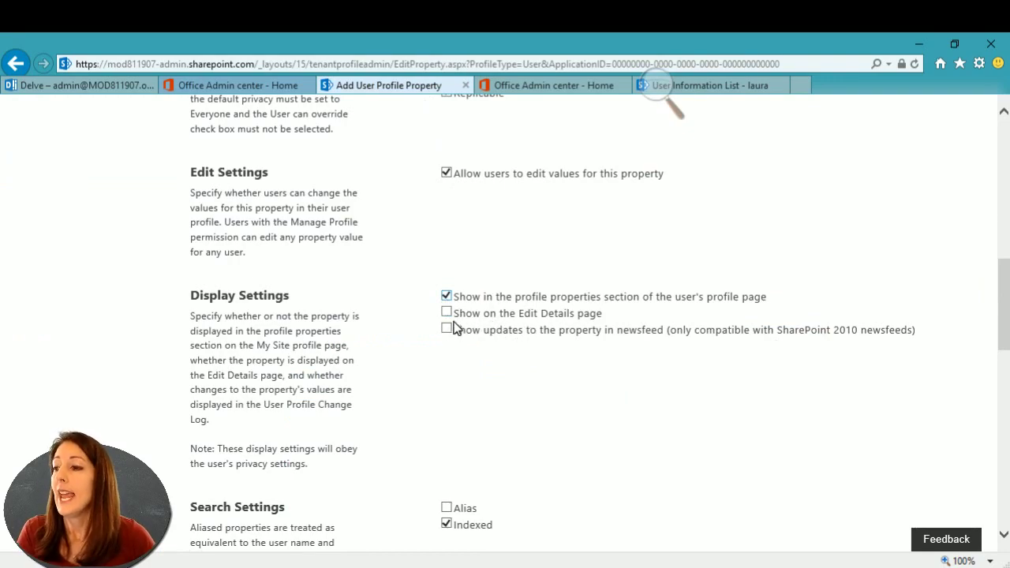
click(447, 172)
click(447, 314)
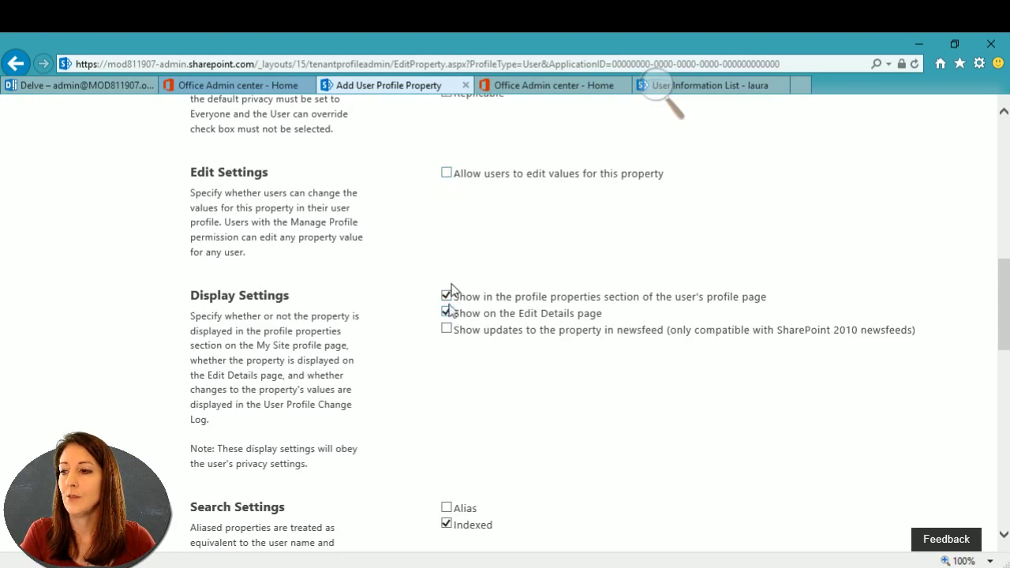
click(448, 173)
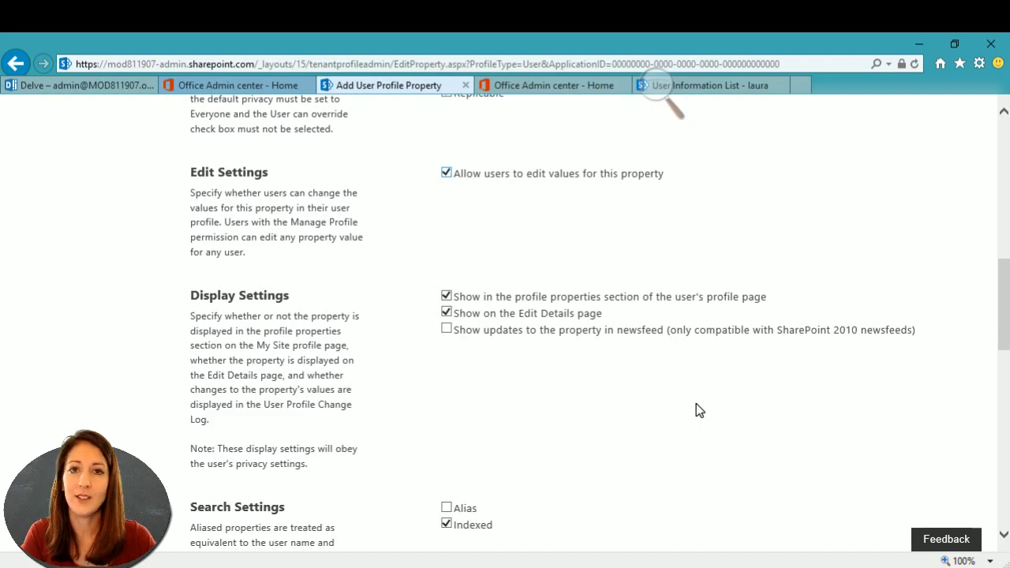
Look through the users in the User Information List and open the site's Site Collection Administrators settings
click(718, 98)
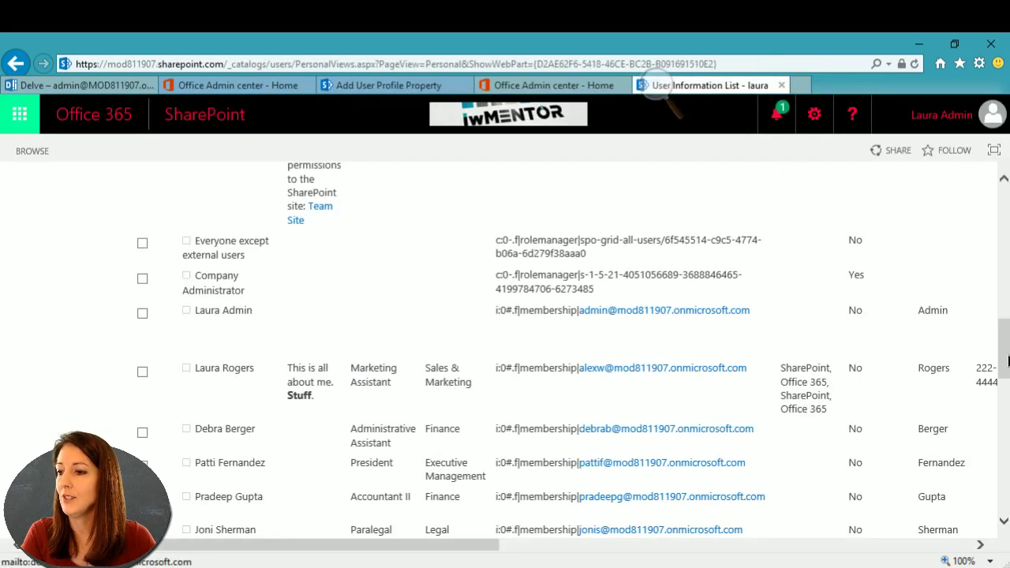
drag(1008, 361, 1008, 476)
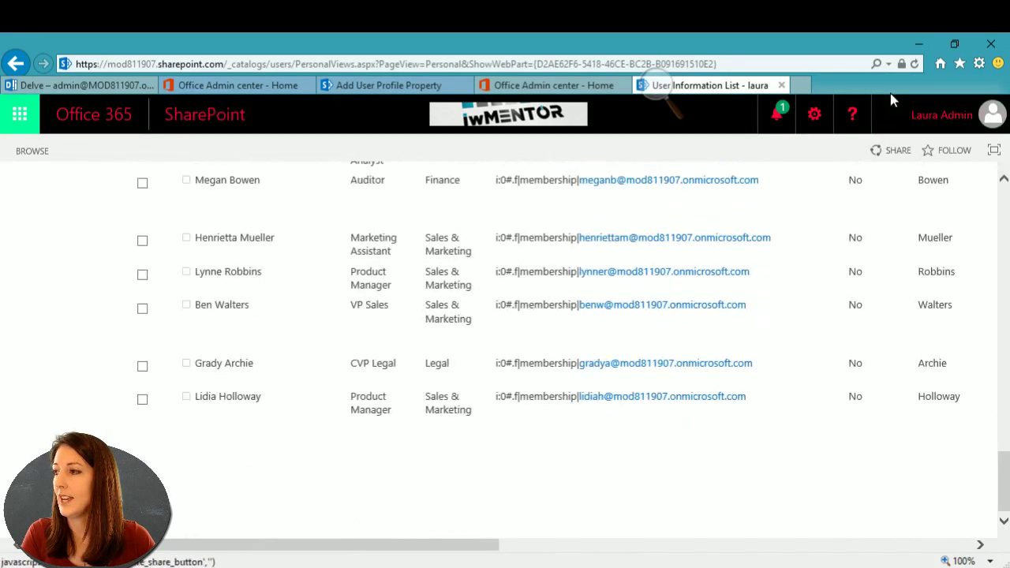
click(815, 114)
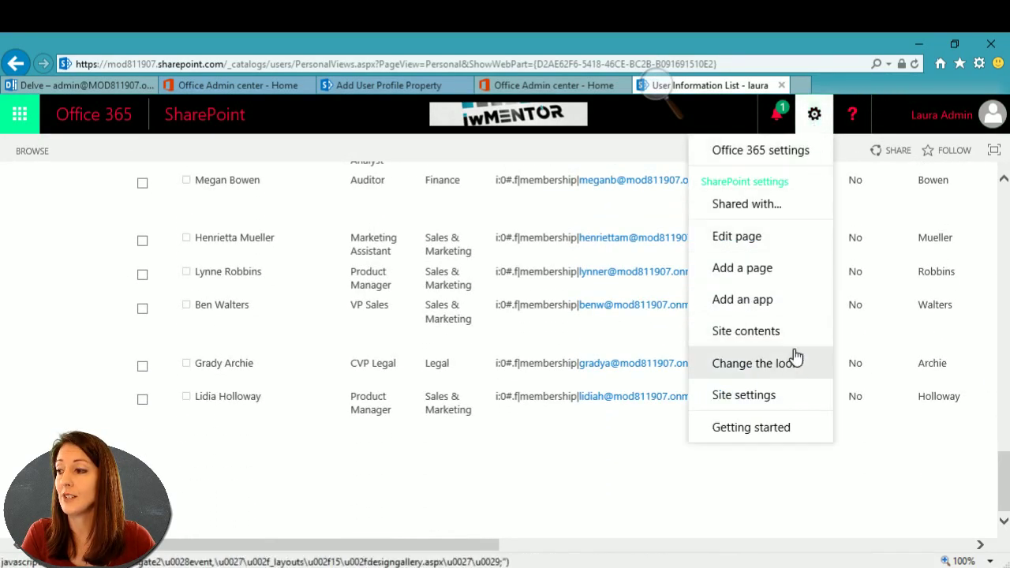
click(760, 394)
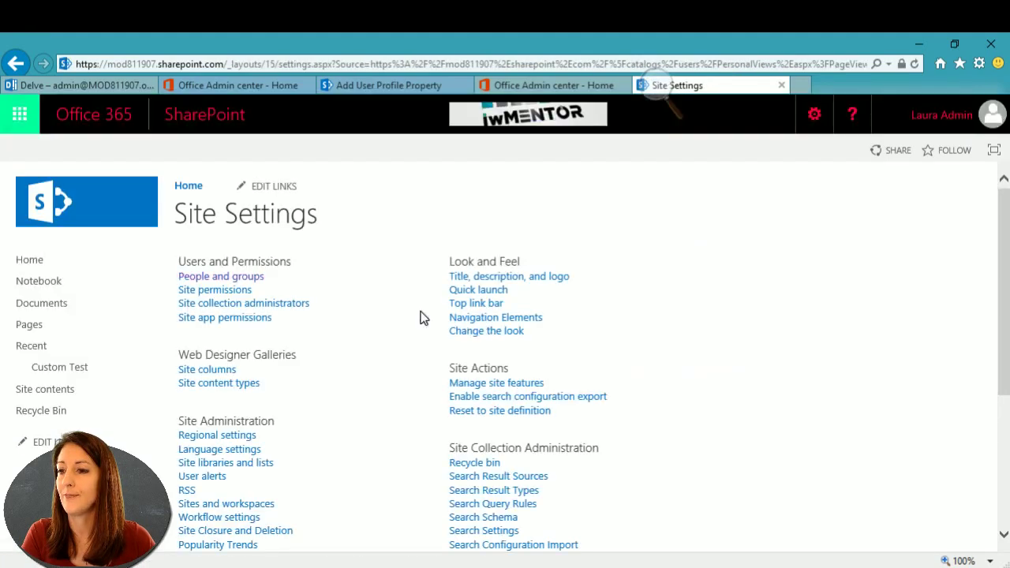
click(252, 305)
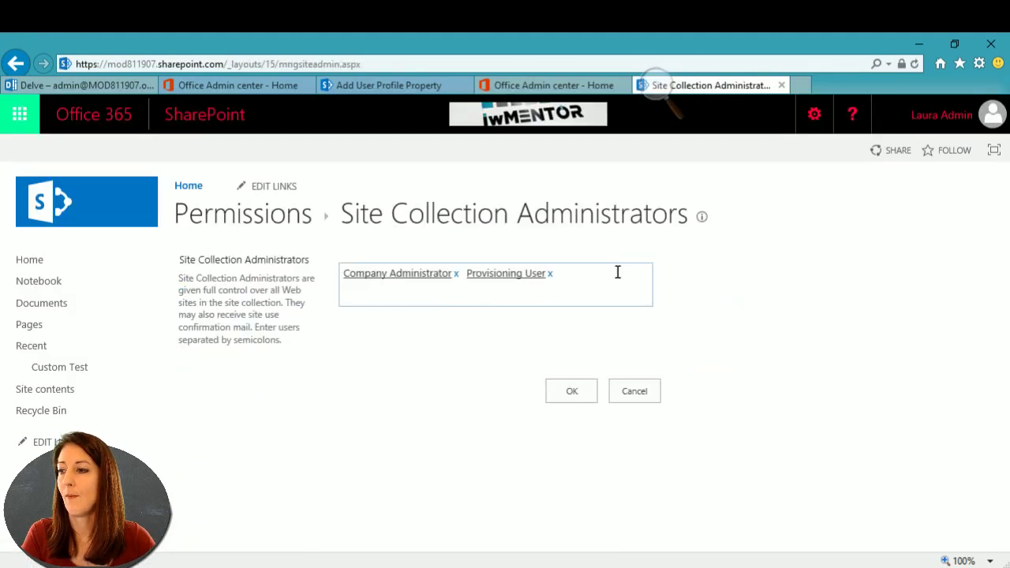
click(618, 272)
text(al)
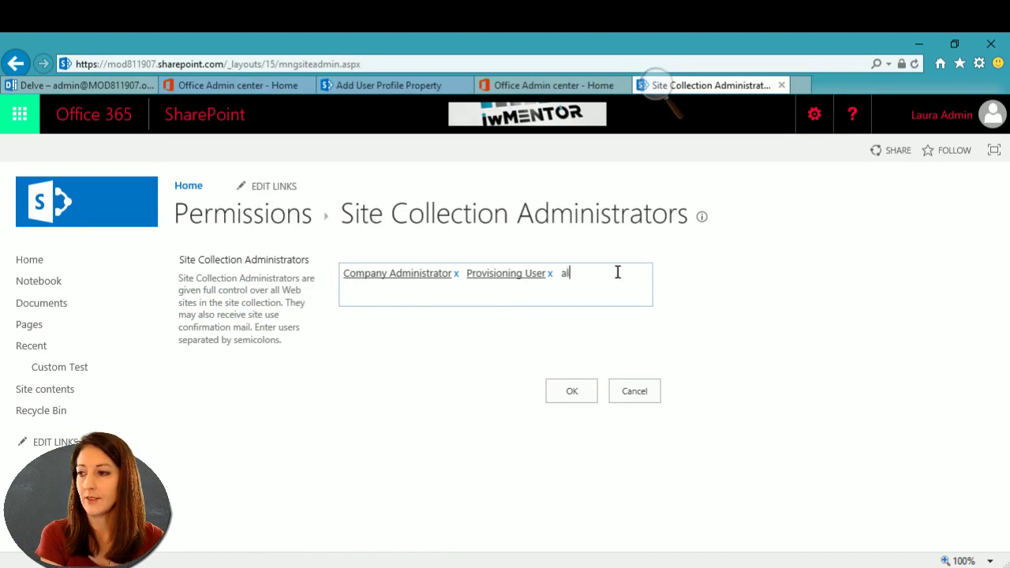
text(ex)
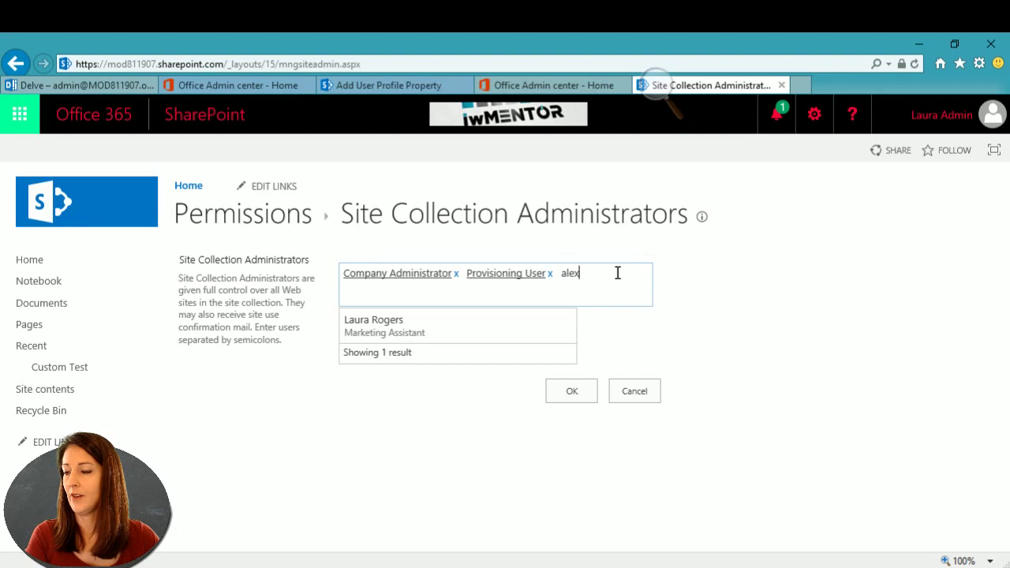
key(BackSpace)
key(BackSpace)
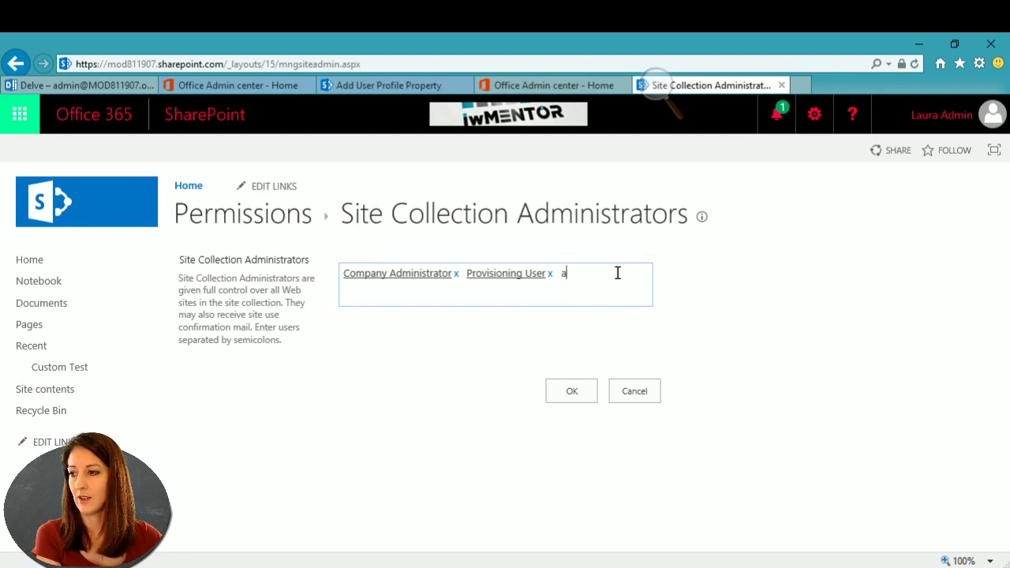
key(BackSpace)
text(be)
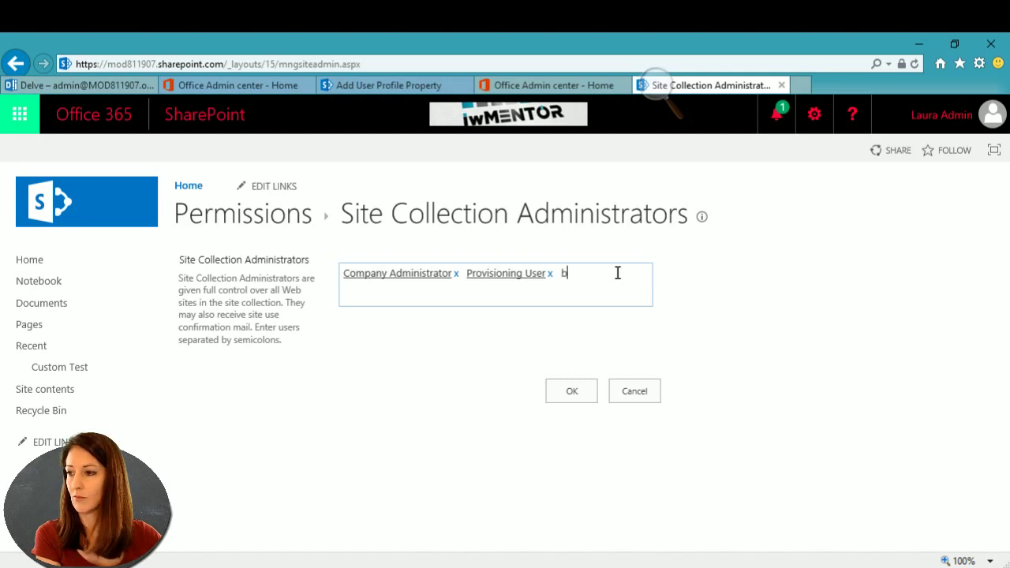
text(l)
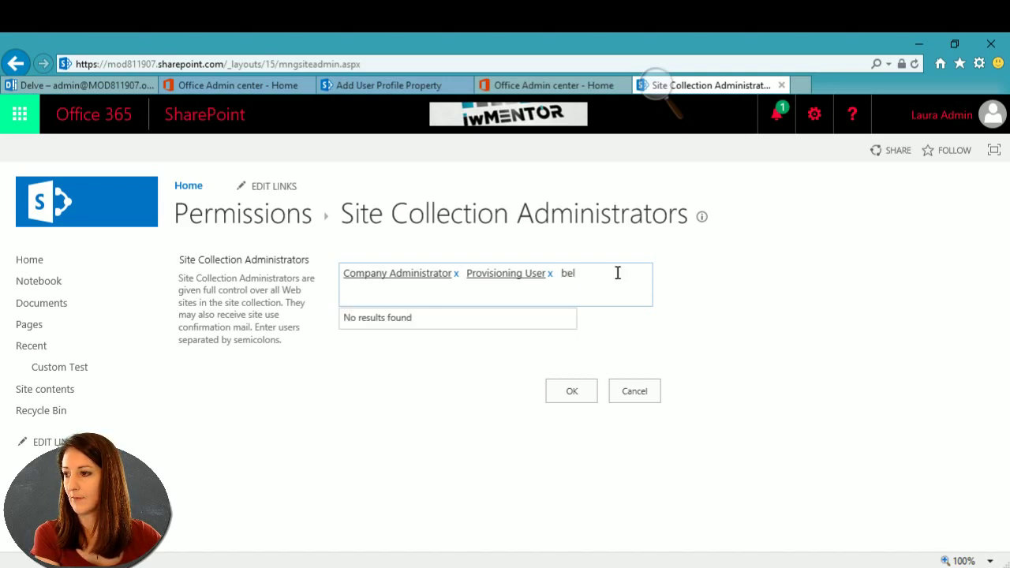
key(BackSpace)
key(BackSpace)
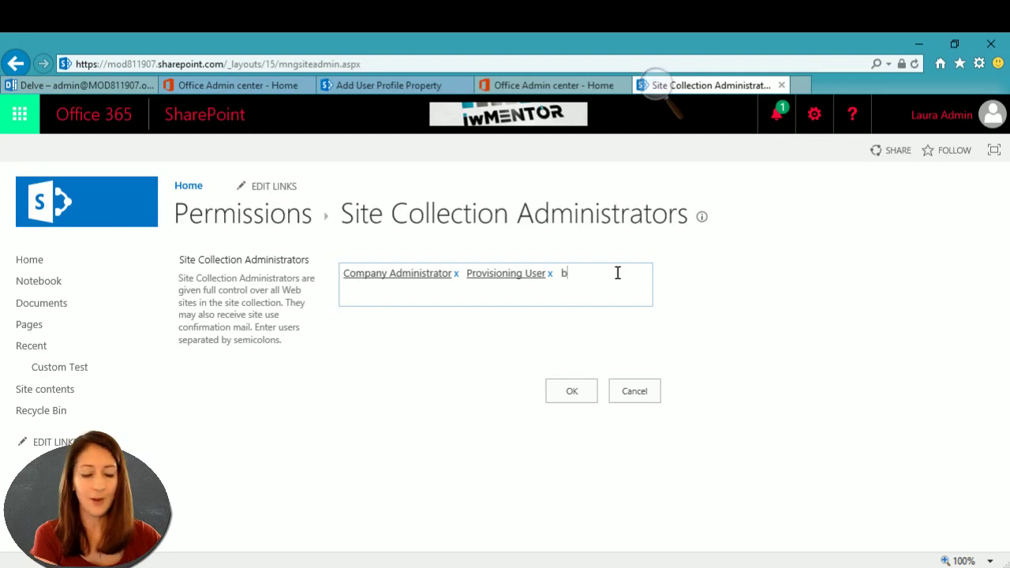
key(BackSpace)
text(g)
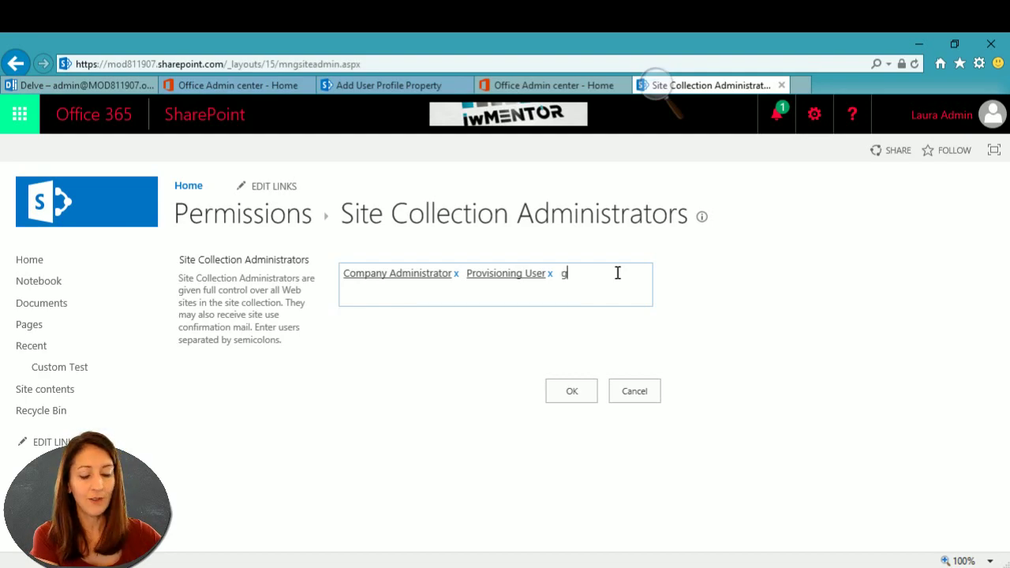
text(ar)
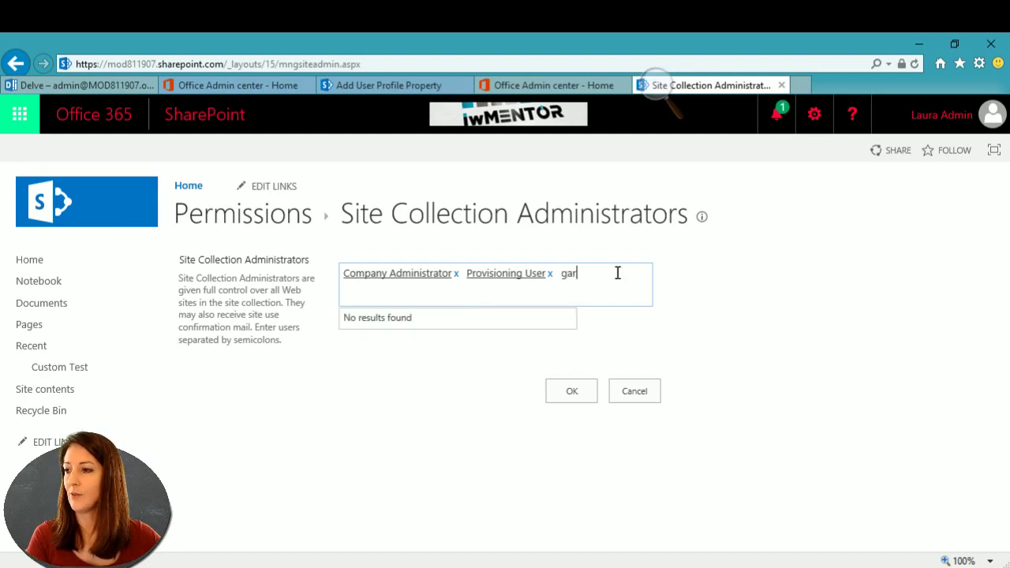
key(BackSpace)
key(BackSpace)
key(BackSpace)
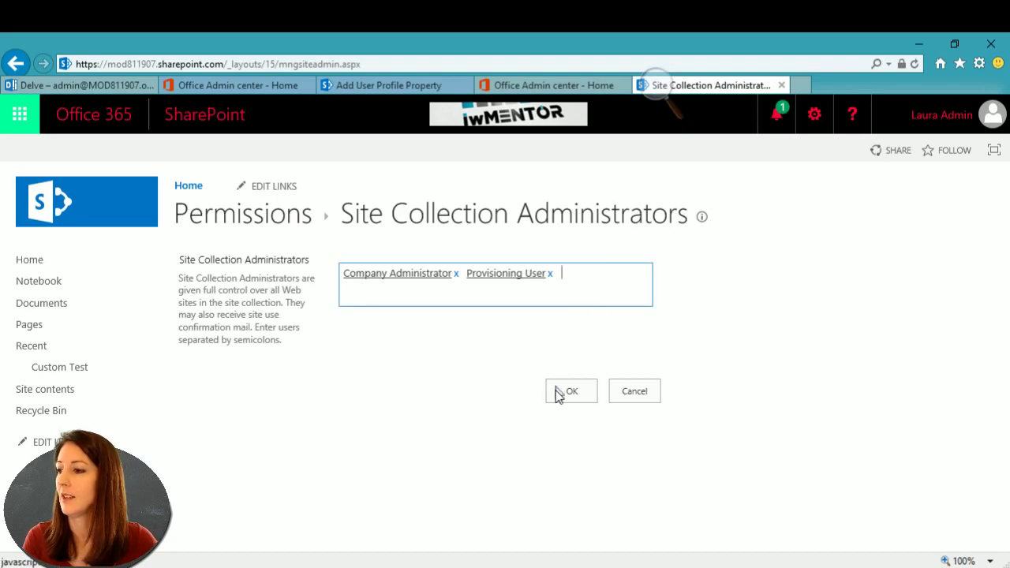
click(634, 393)
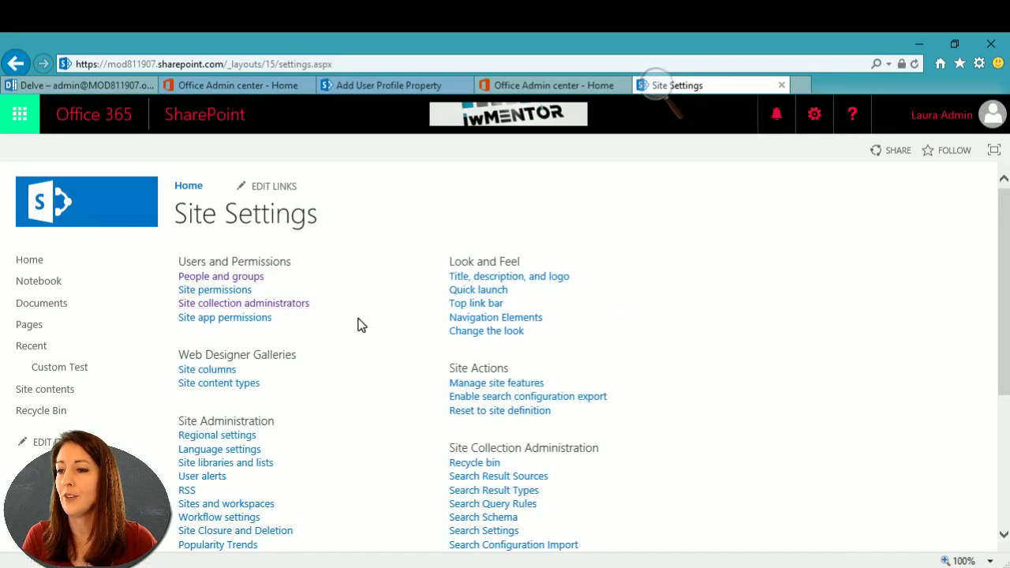
Return to the User Information List and look for a user who can be made site collection administrator
right_click(23, 64)
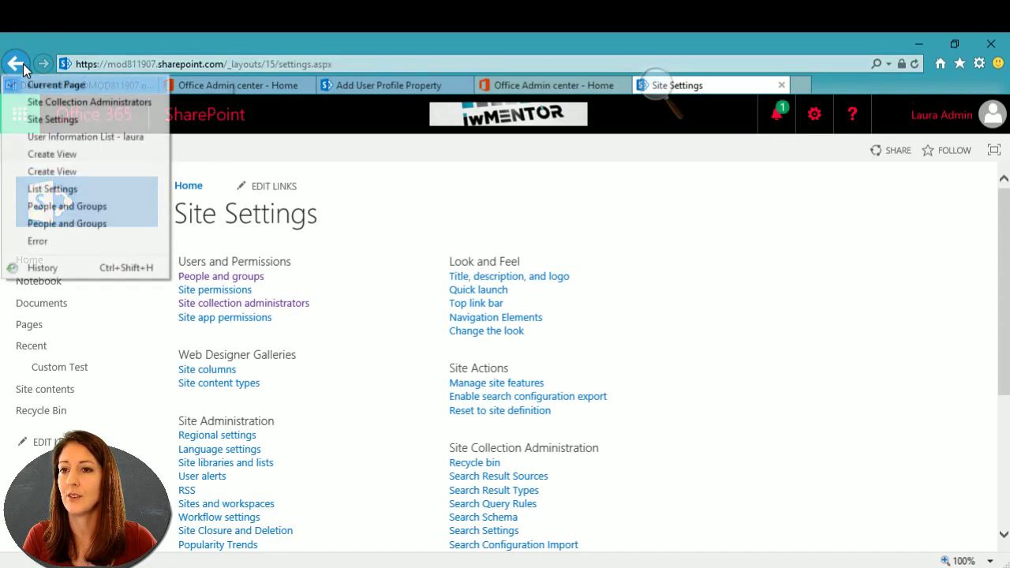
click(80, 137)
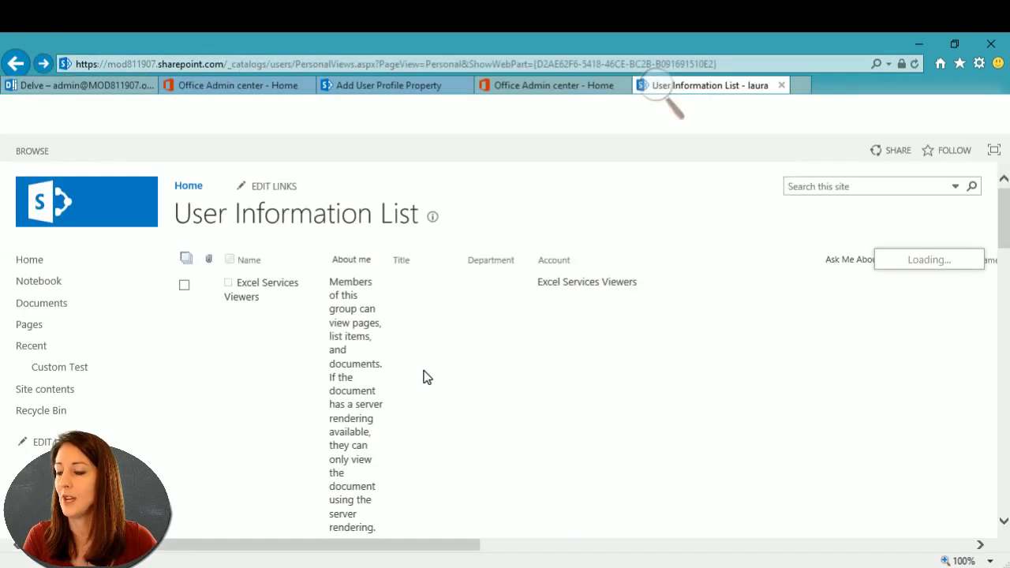
scroll(471, 450, down, 10)
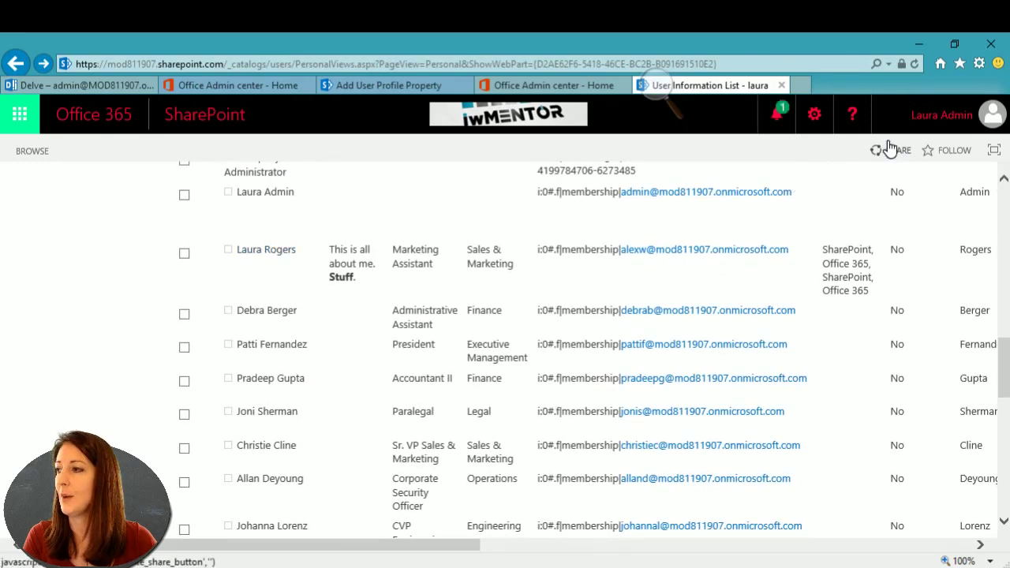
Add the user with the title Administrative Assistant to the site collection administrators and save the change
right_click(44, 67)
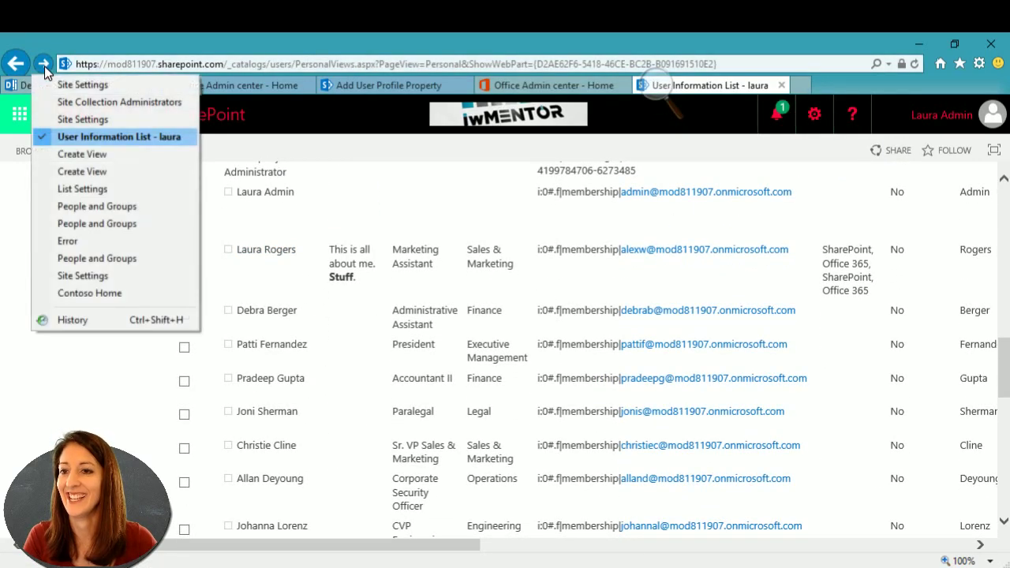
click(77, 99)
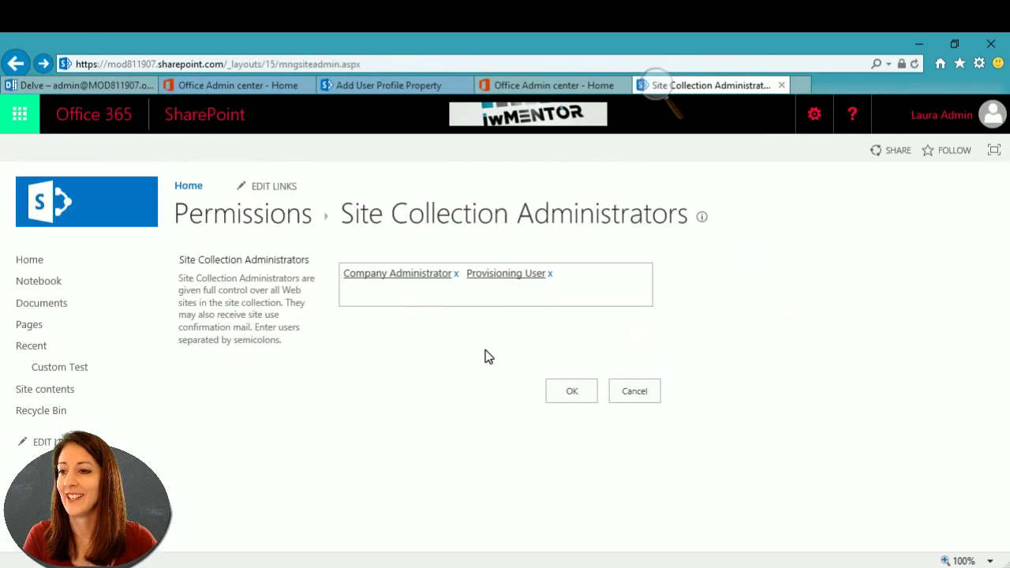
click(594, 273)
text(de)
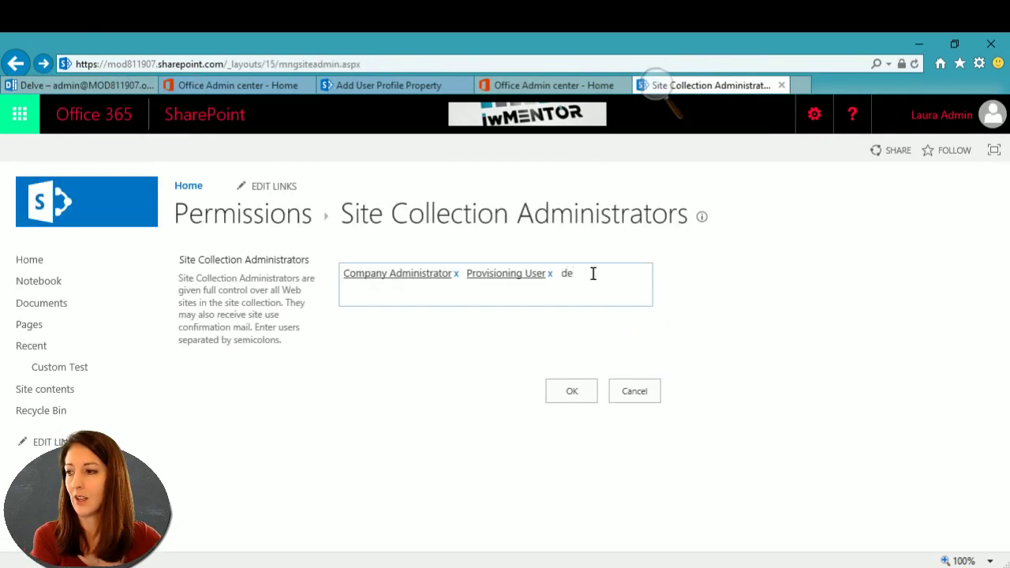
text(bra)
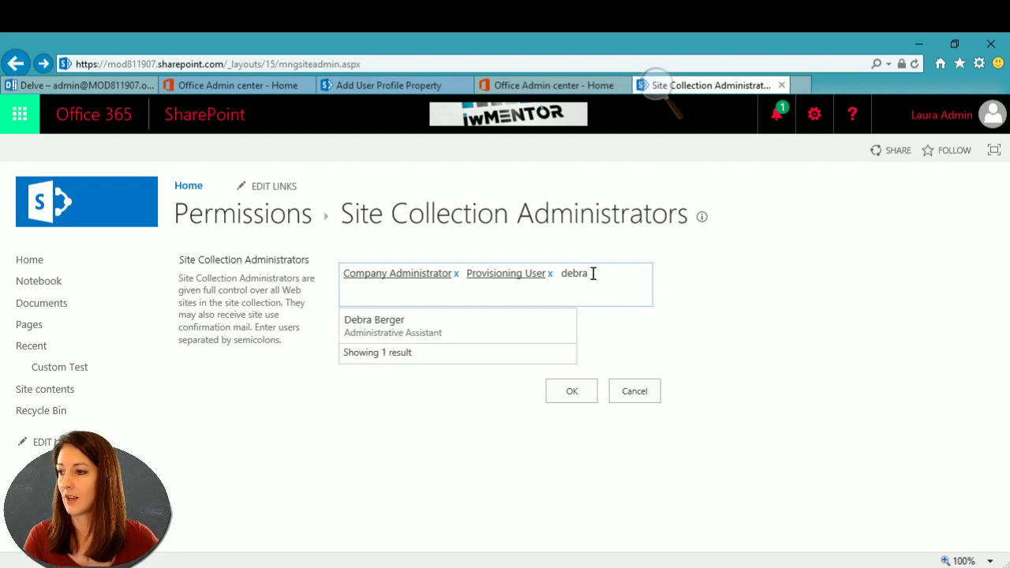
click(444, 332)
click(571, 392)
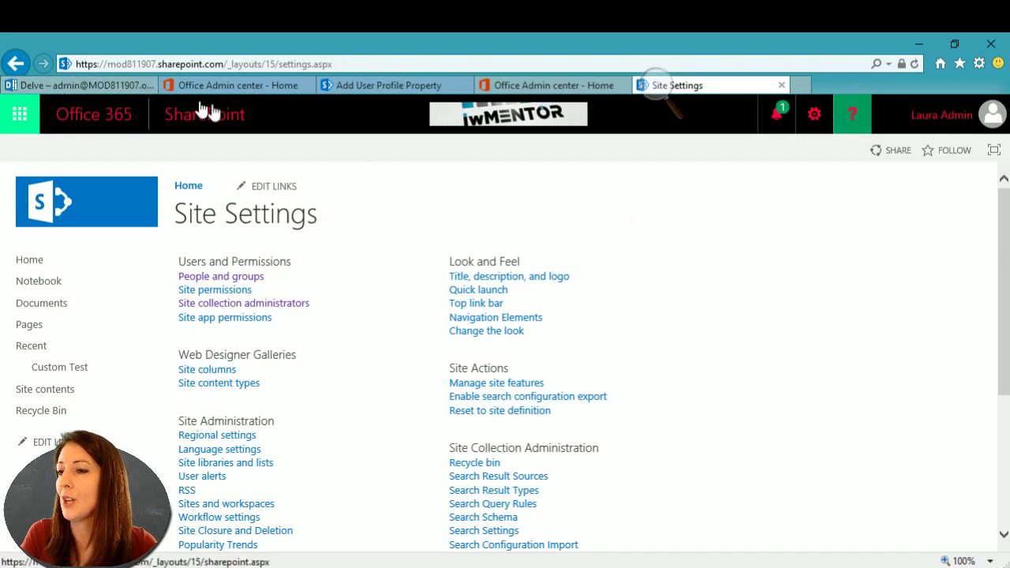
Reopen the custom view of the User Information List and reload it
right_click(16, 63)
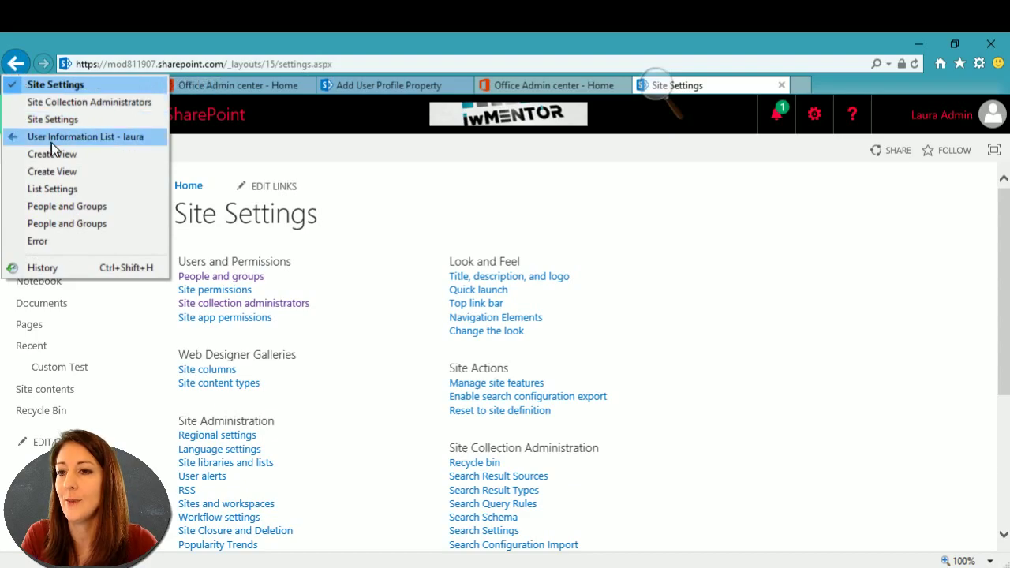
click(51, 138)
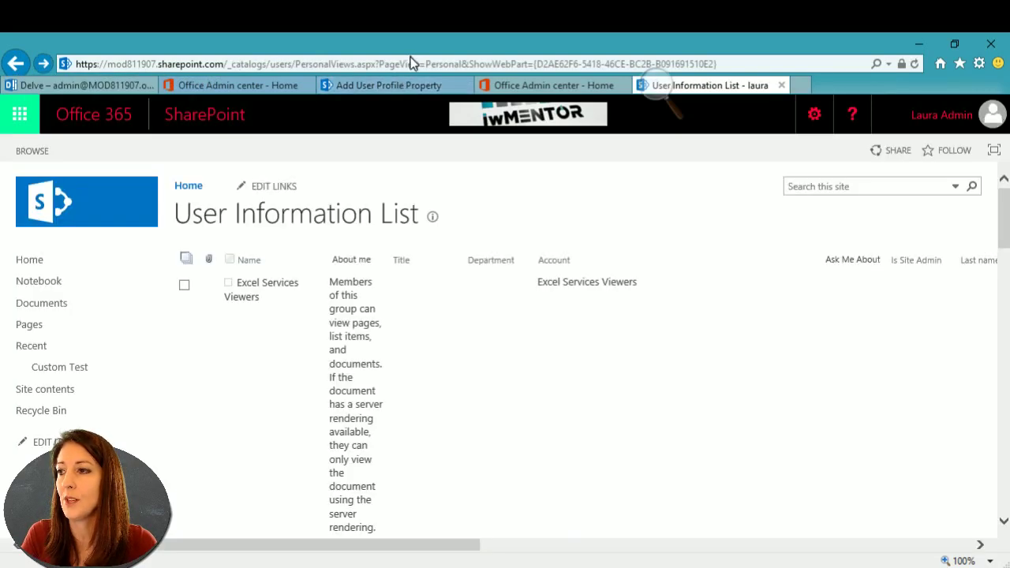
click(410, 63)
key(Return)
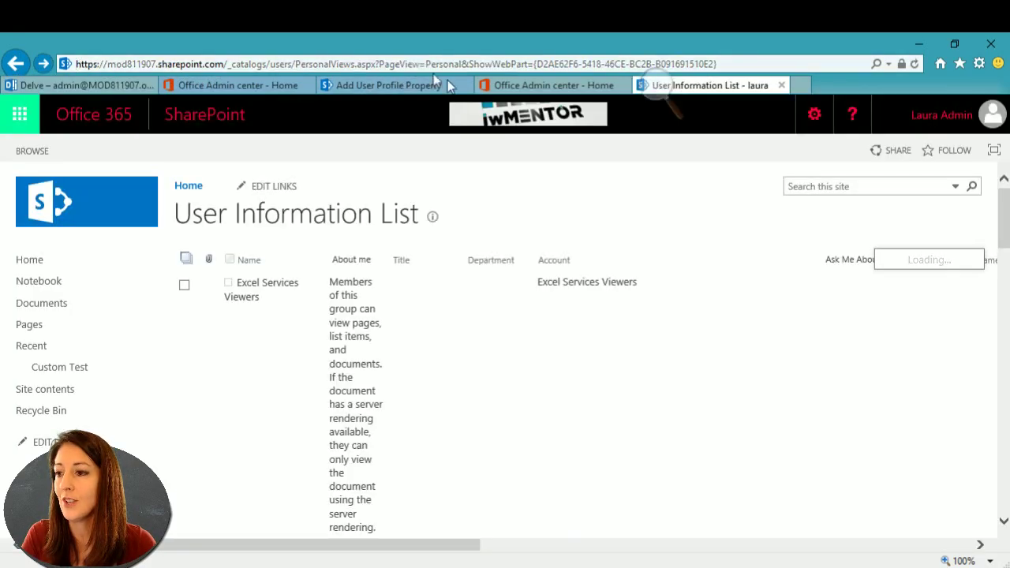
Check the site admin status of the listed users in the User Information List
scroll(821, 417, down, 10)
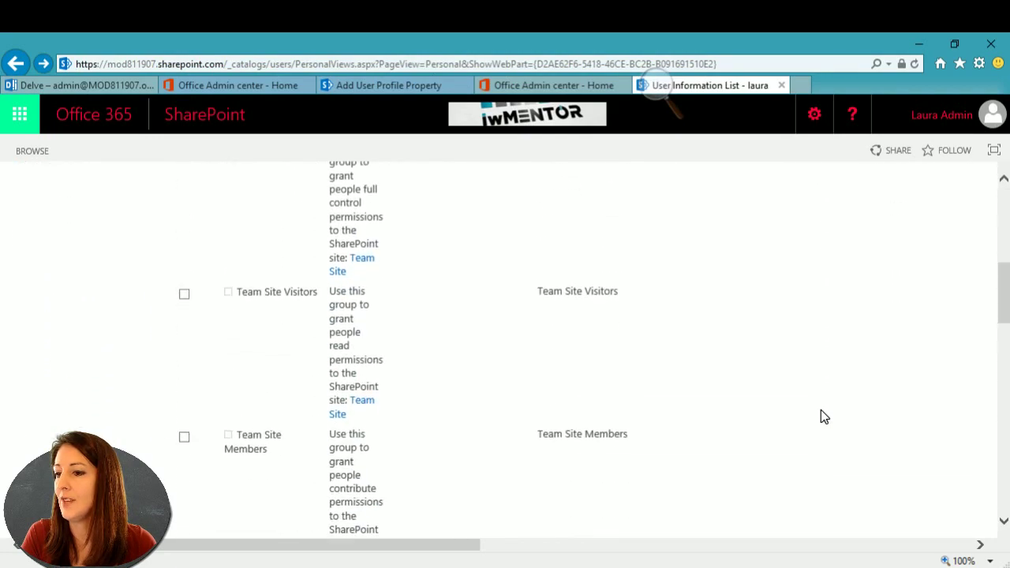
scroll(821, 417, down, 5)
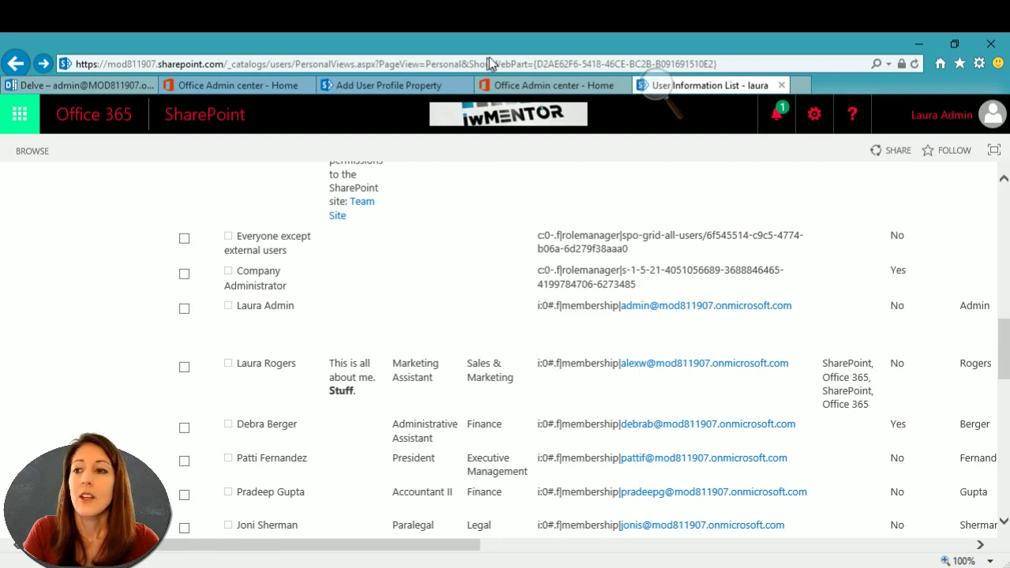
Return to the Add User Profile Property form, review its display, search and mapping settings, and save the Branch property
click(384, 88)
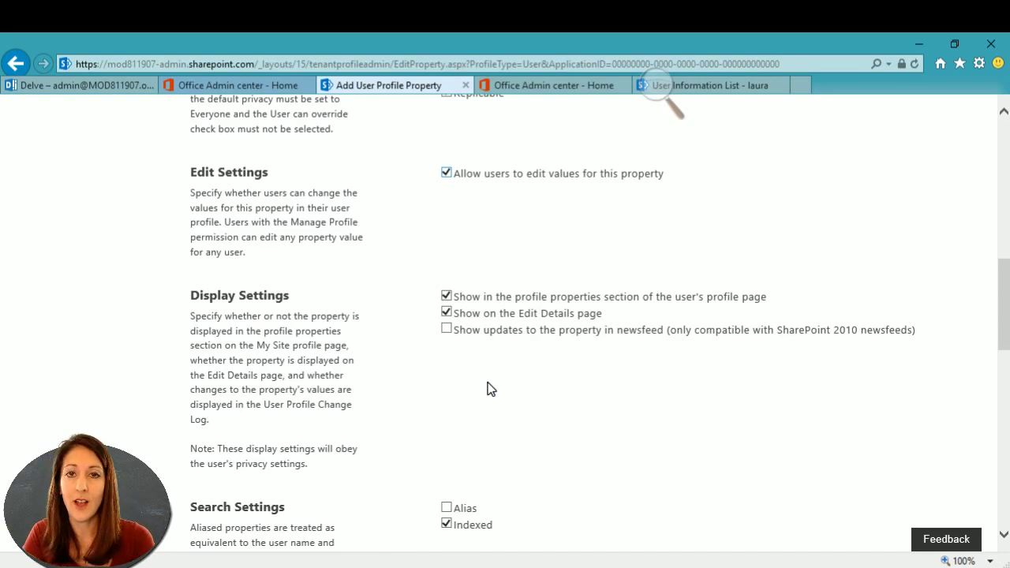
scroll(541, 419, down, 3)
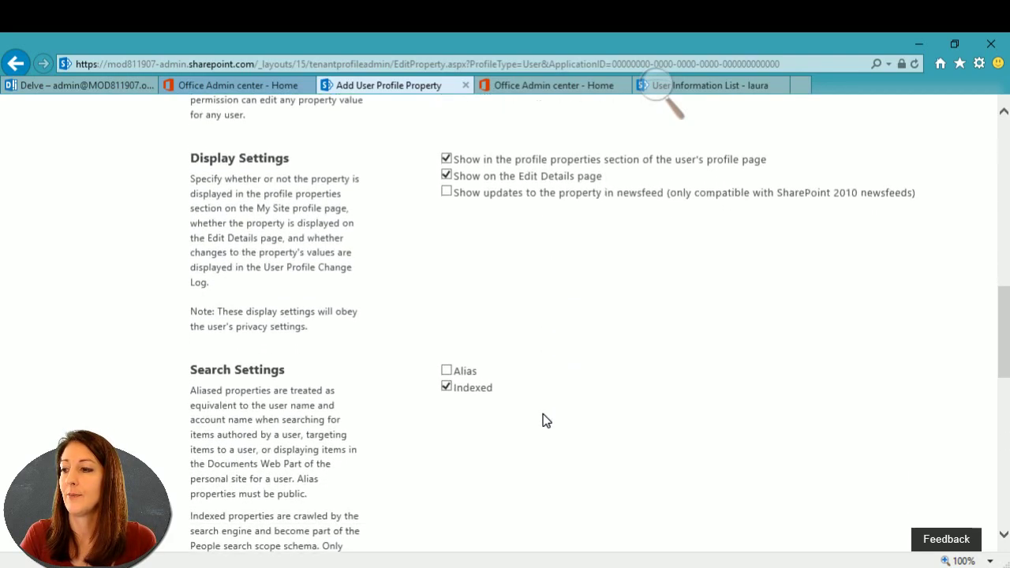
scroll(544, 420, down, 3)
scroll(544, 420, down, 4)
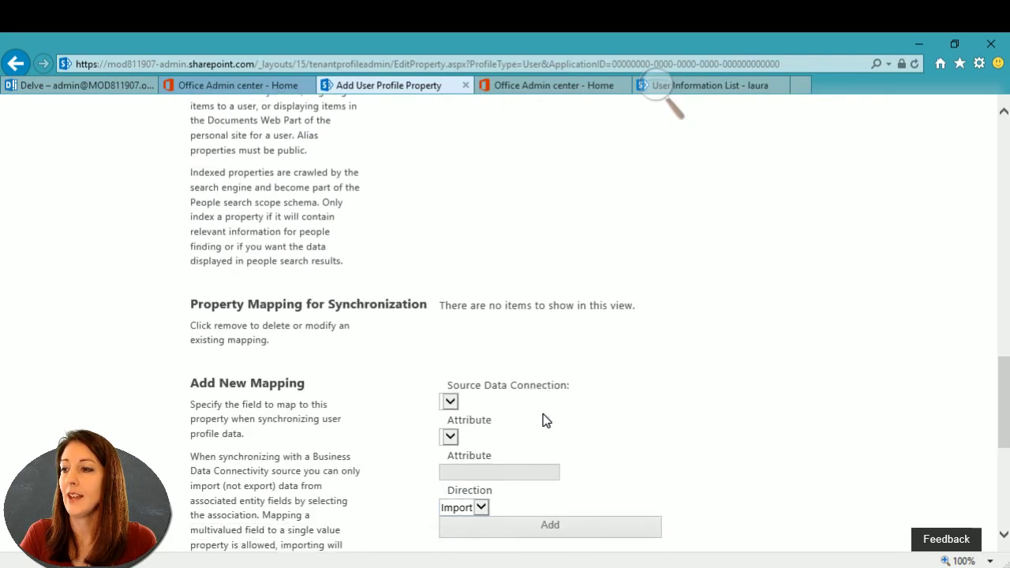
scroll(406, 329, down, 2)
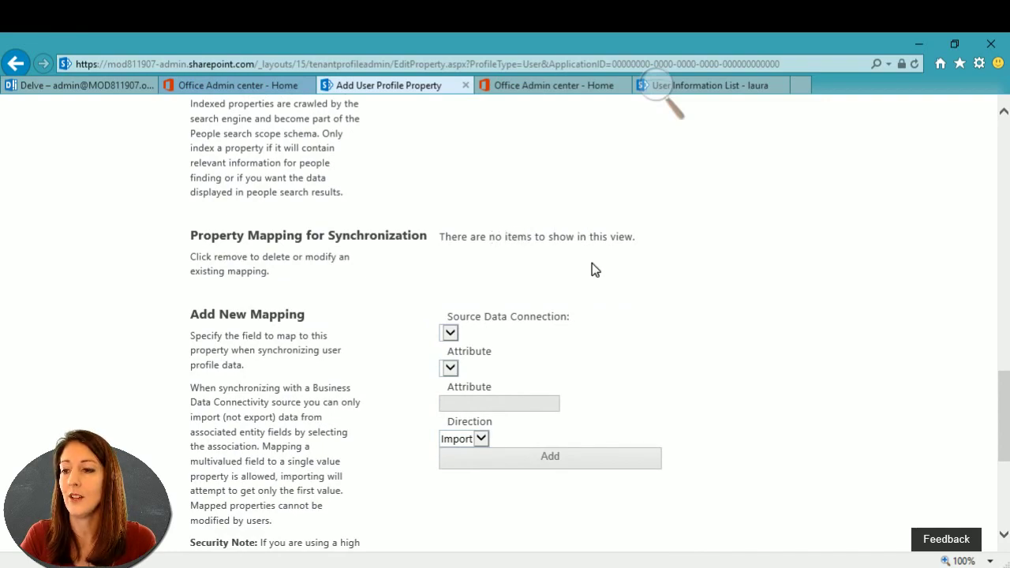
scroll(592, 263, down, 3)
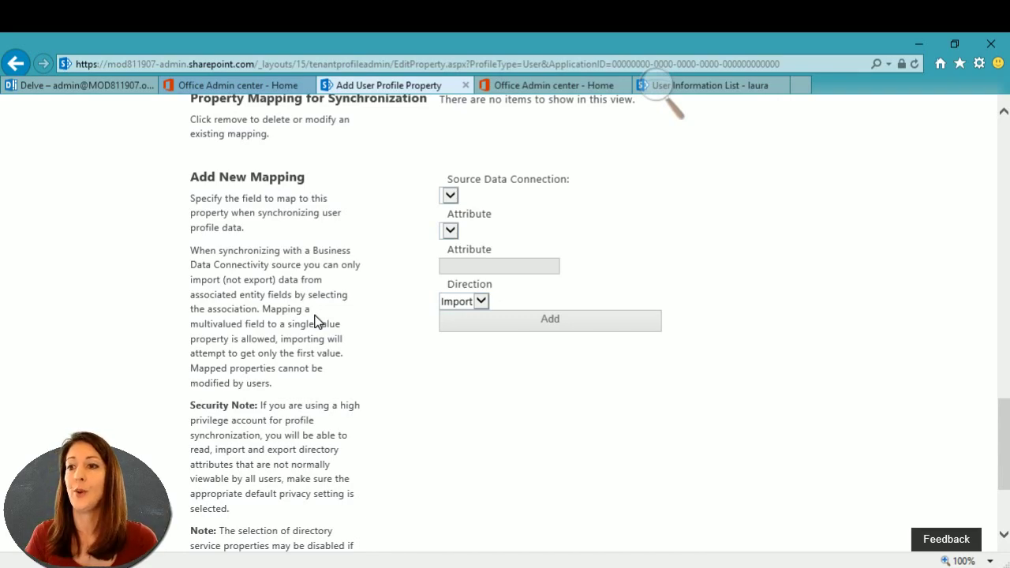
scroll(506, 471, down, 3)
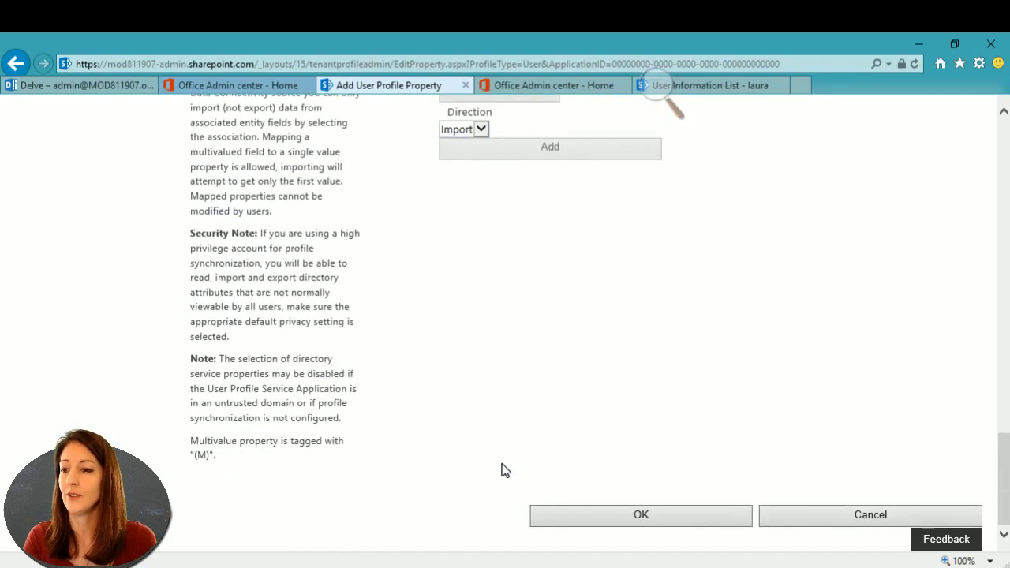
click(690, 521)
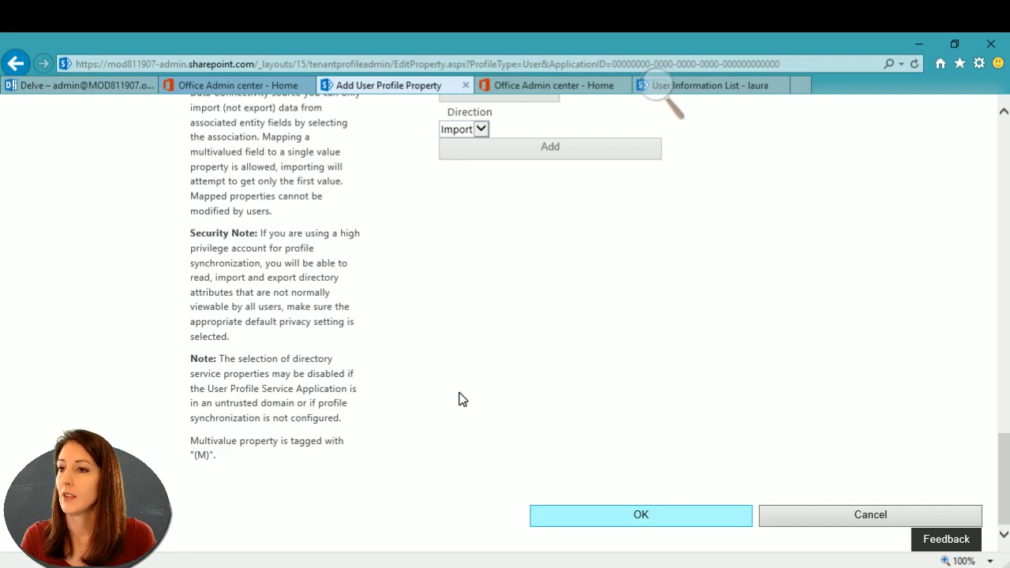
Start a new user profile property with the name and display name Division, keeping the string (Single Value) type
drag(1006, 438, 1005, 335)
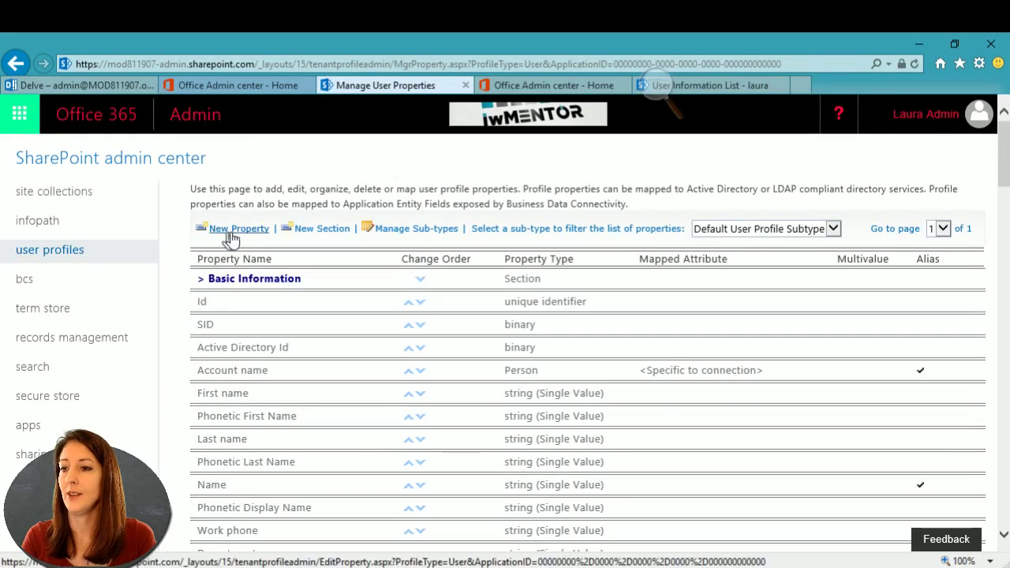
click(233, 237)
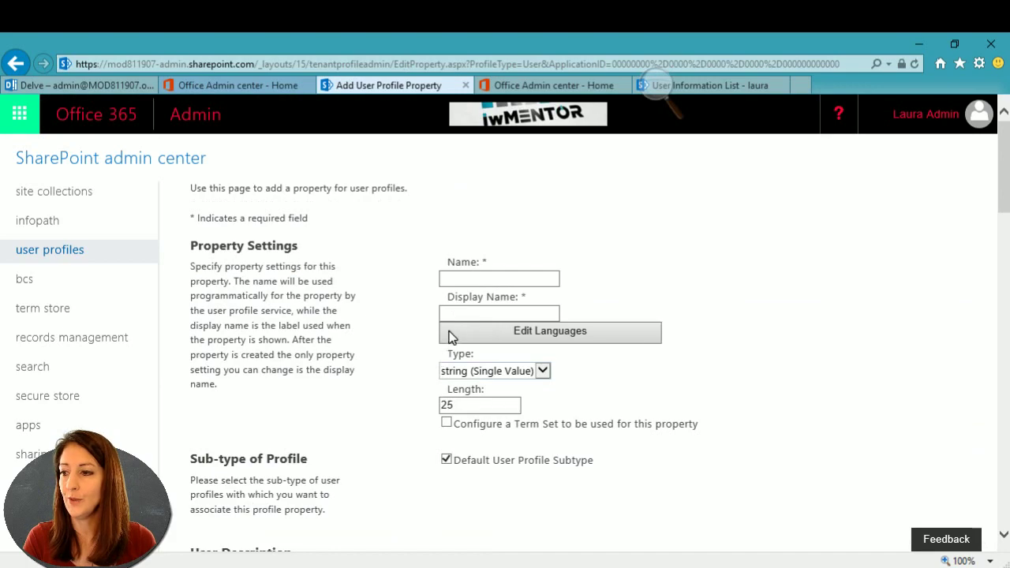
click(497, 276)
text(D)
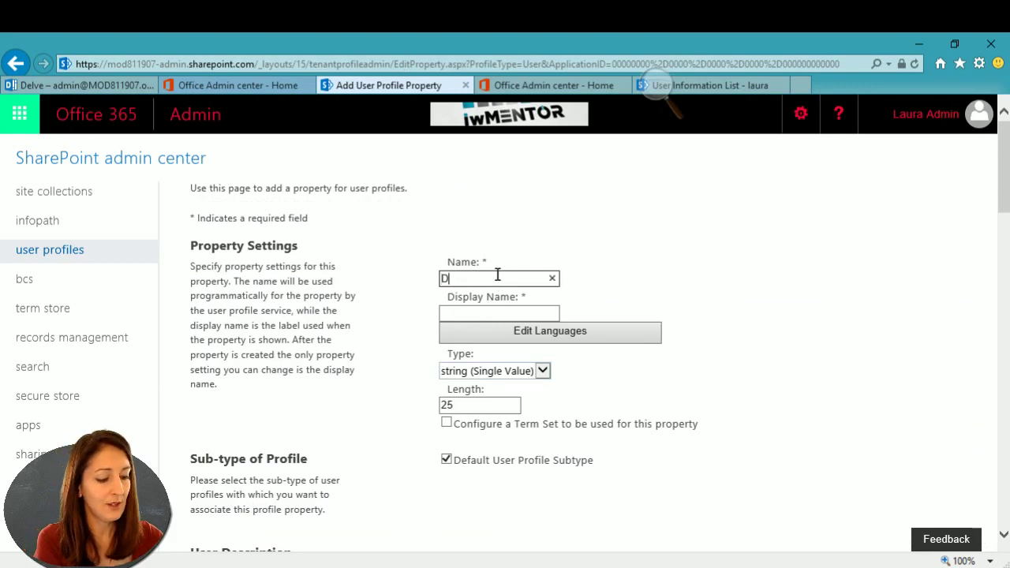
text(ivision)
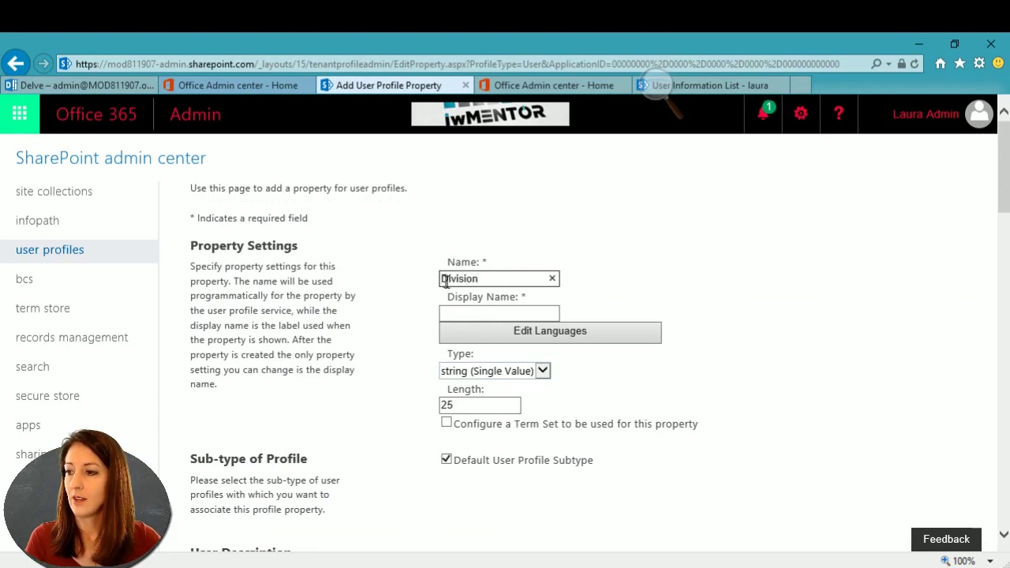
click(474, 314)
text(Division)
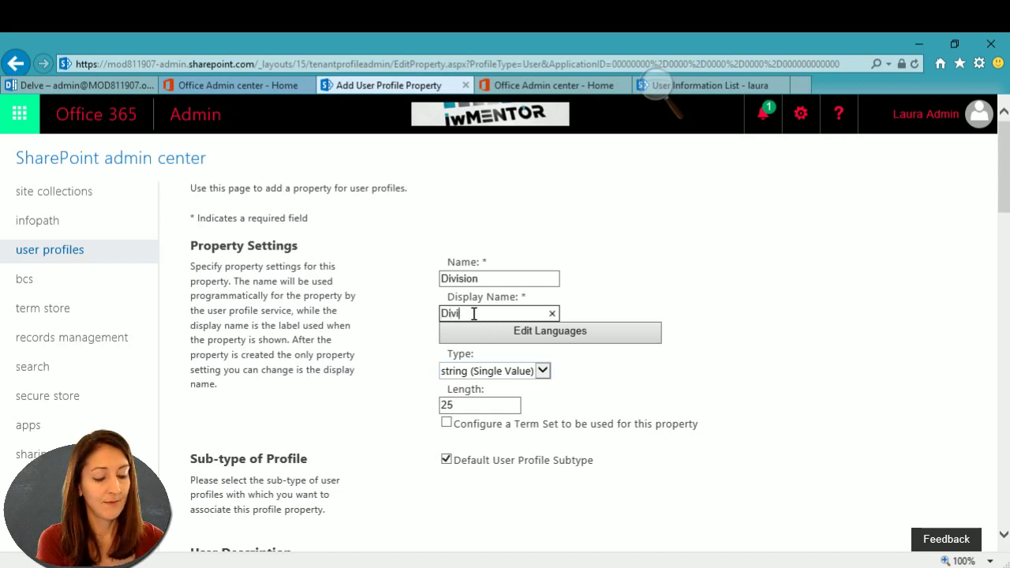
click(509, 373)
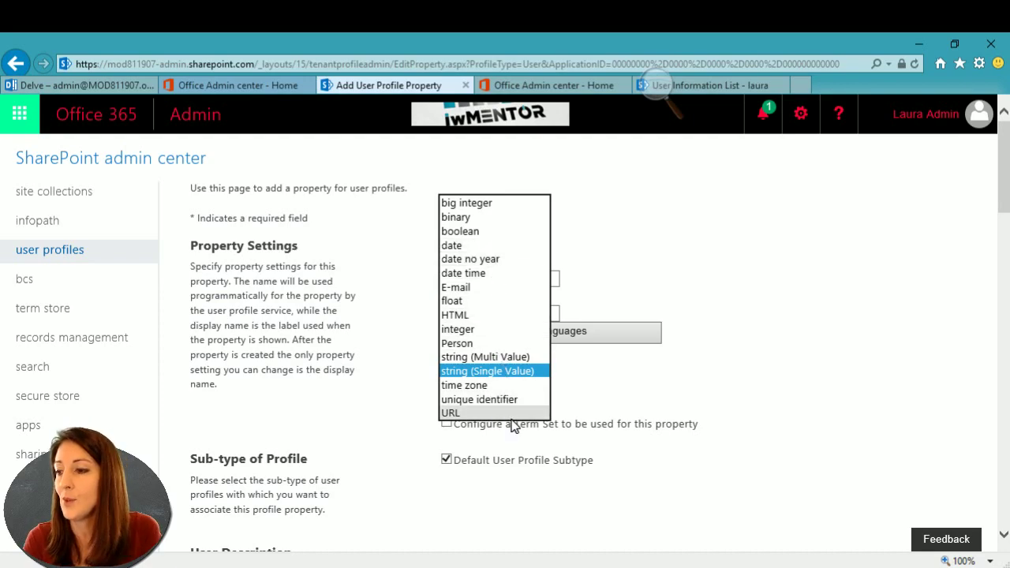
click(598, 399)
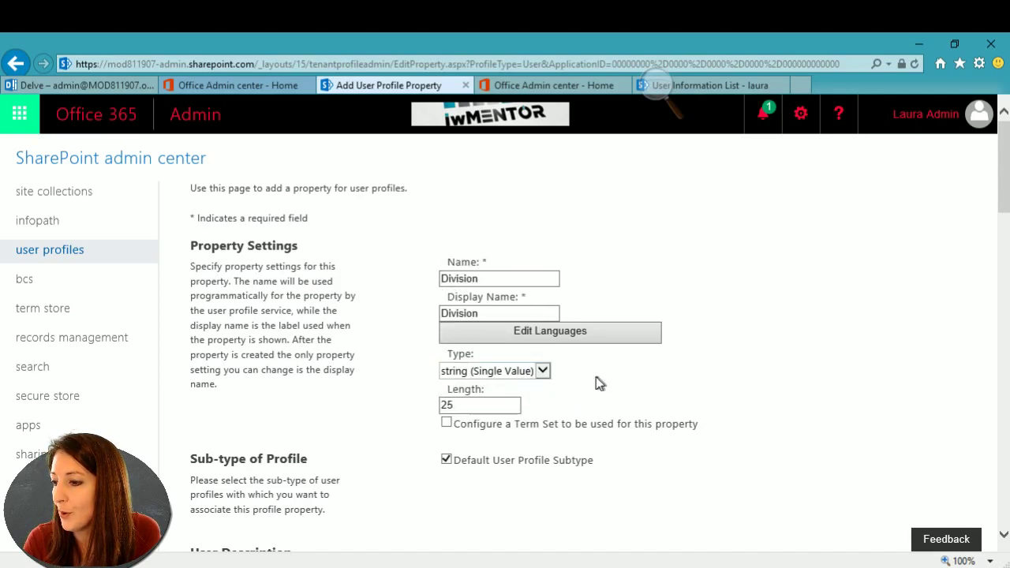
Enable a term set for the Division property and look through the term sets available for it
scroll(987, 208, down, 1)
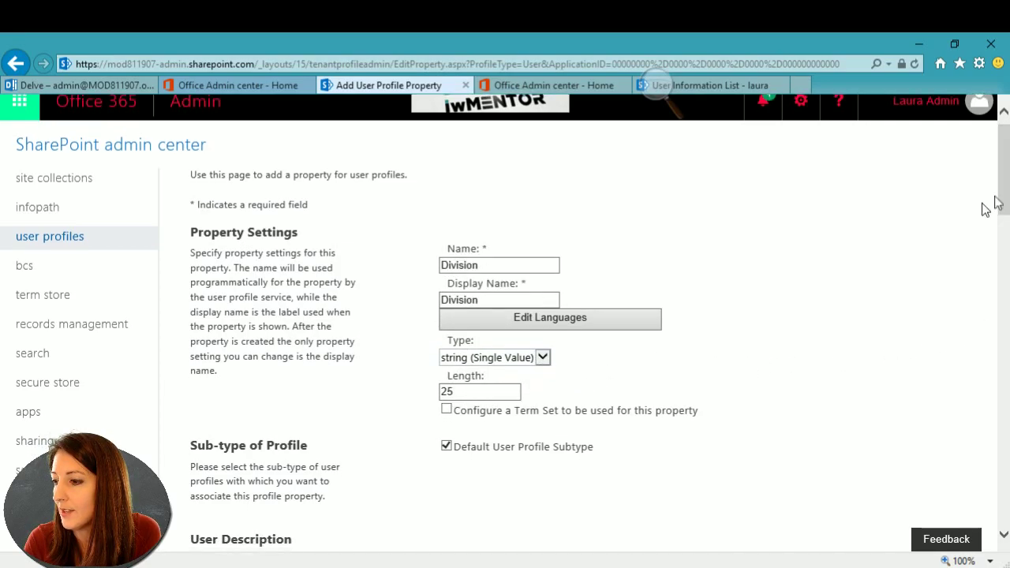
click(447, 411)
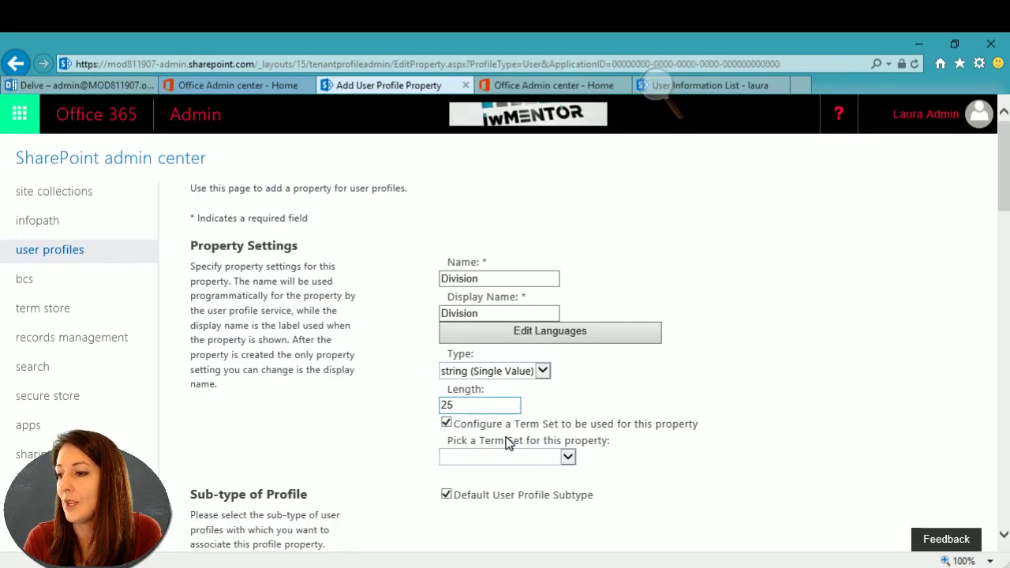
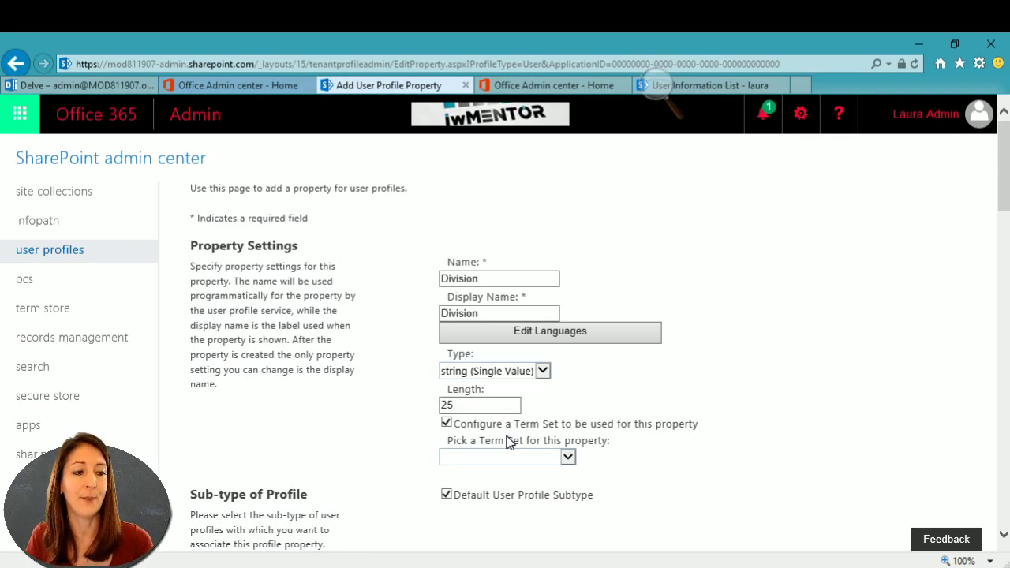
click(548, 458)
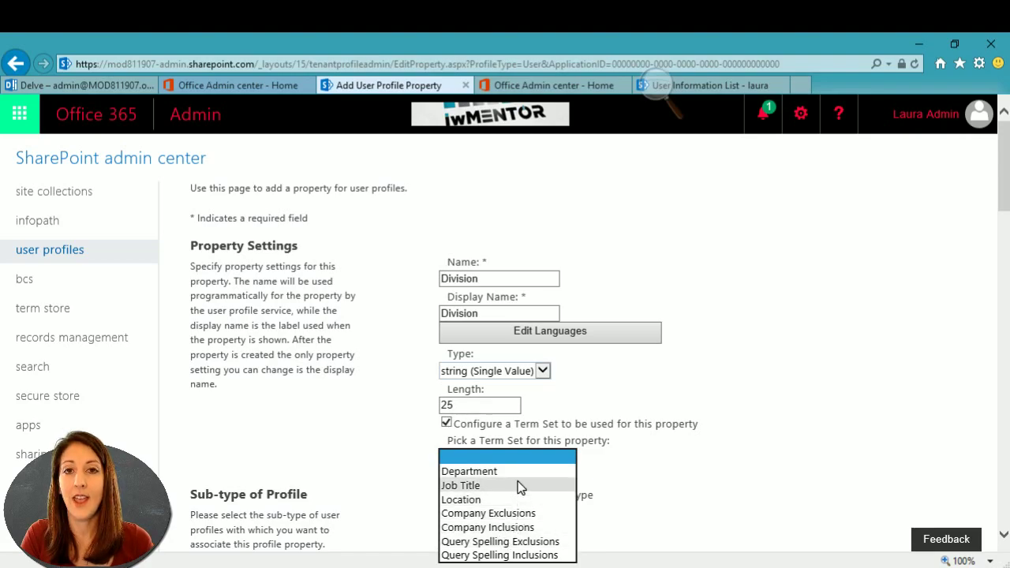
click(638, 479)
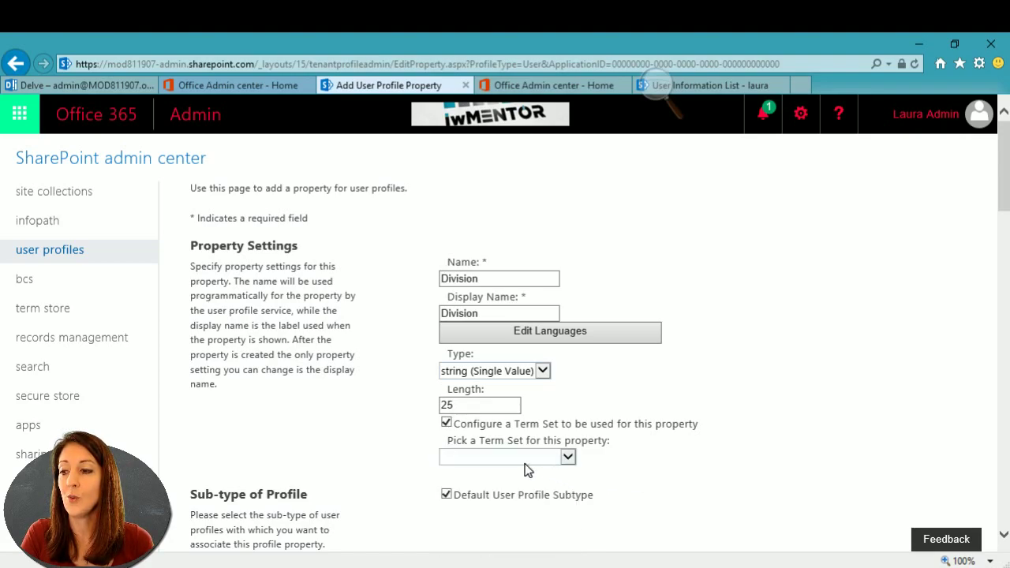
Switch to the team site and open the Term Store Management Tool from its site settings
click(719, 85)
click(815, 115)
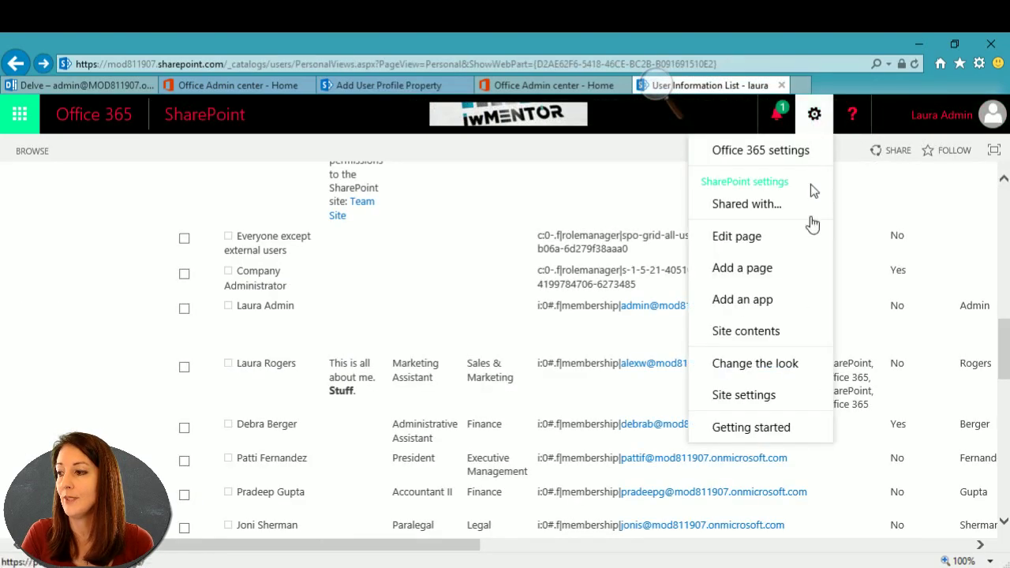
click(784, 404)
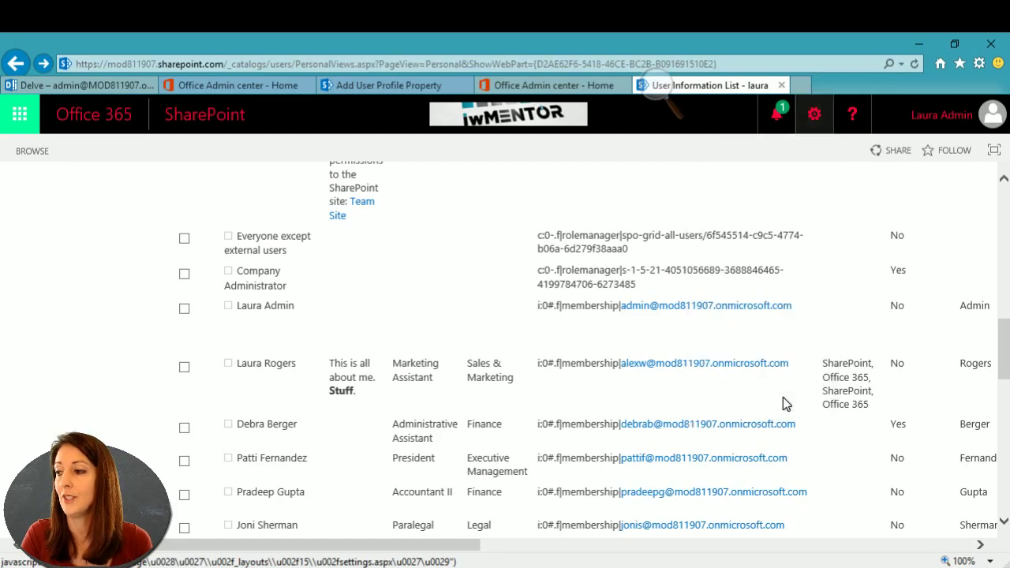
scroll(318, 361, down, 4)
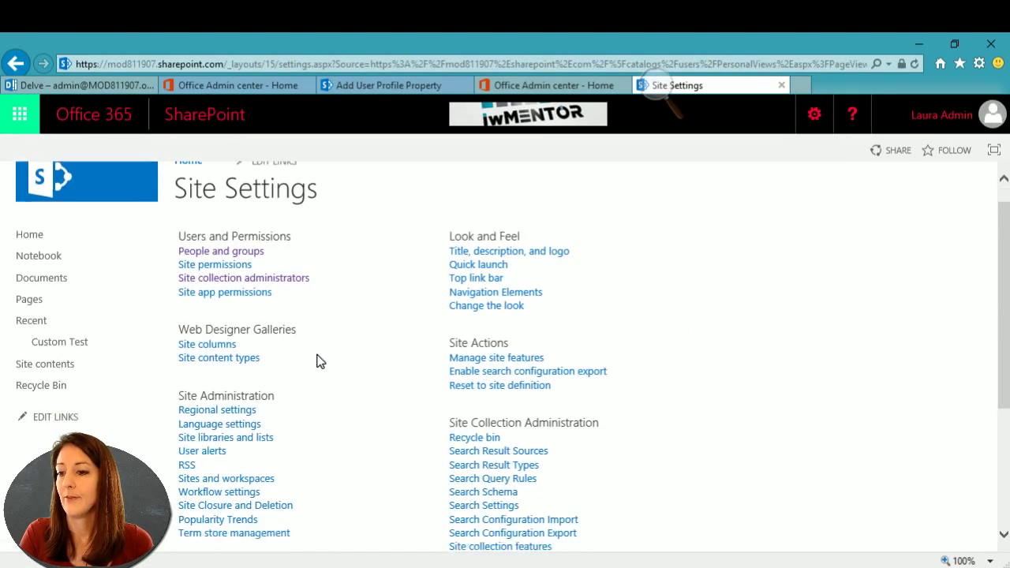
click(280, 383)
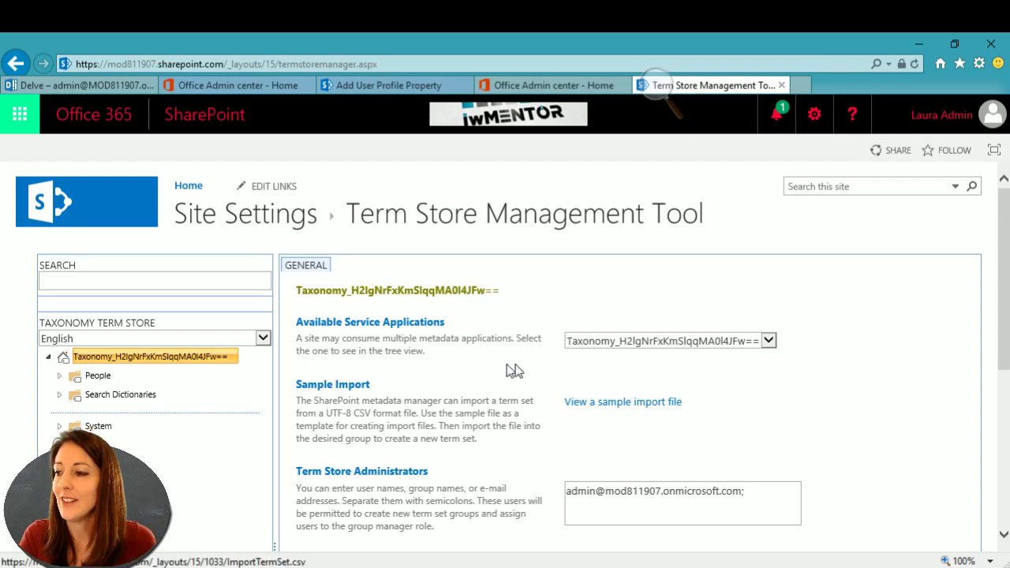
Add a new term set named Division to the People group in the taxonomy term store
click(60, 377)
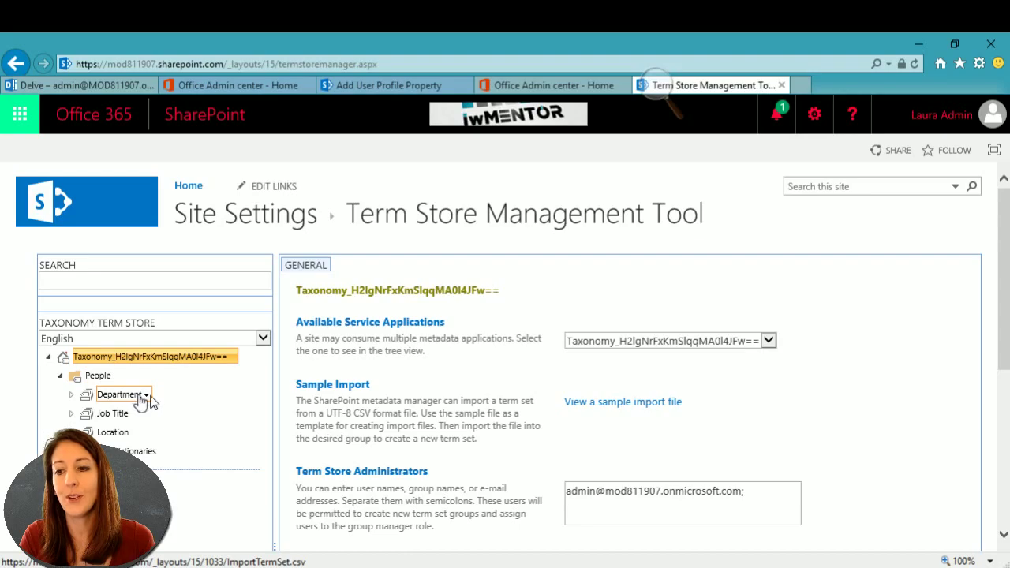
scroll(232, 402, down, 2)
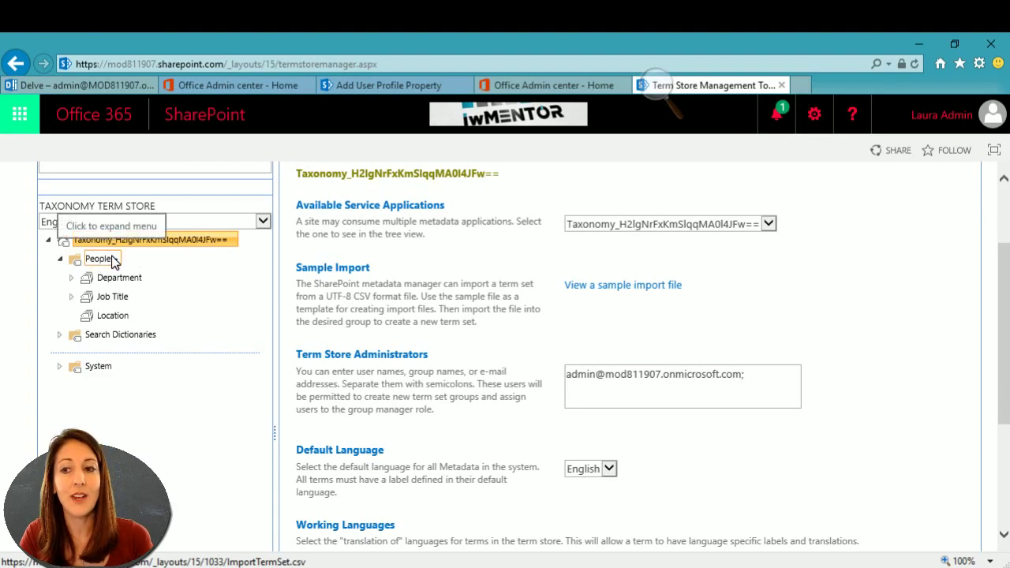
click(114, 263)
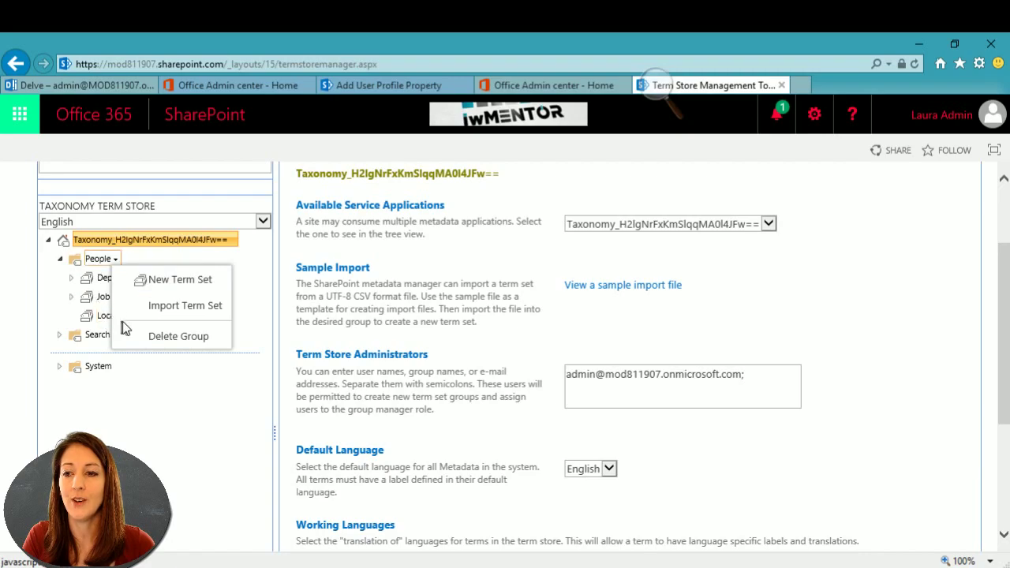
click(174, 280)
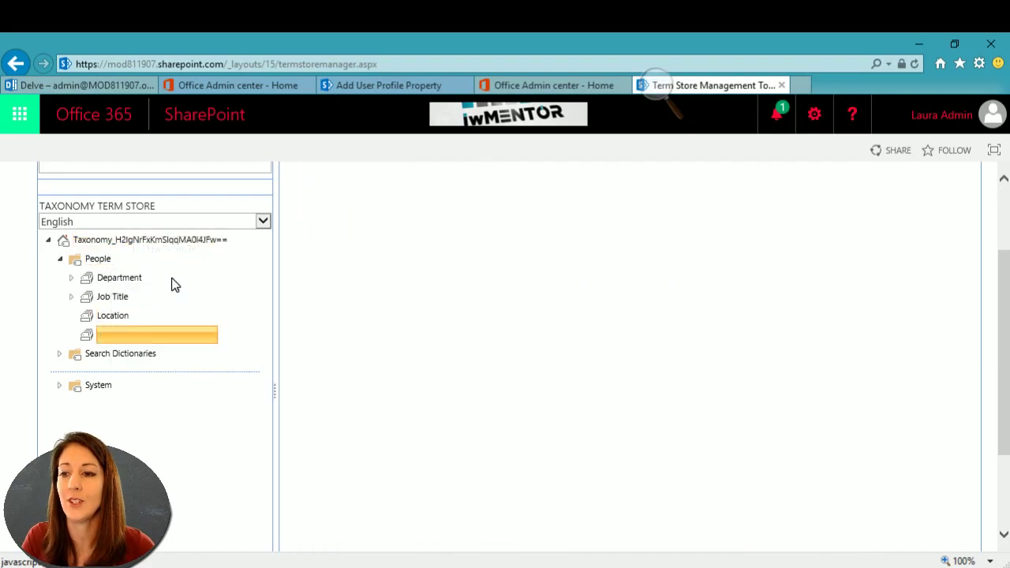
text(Division)
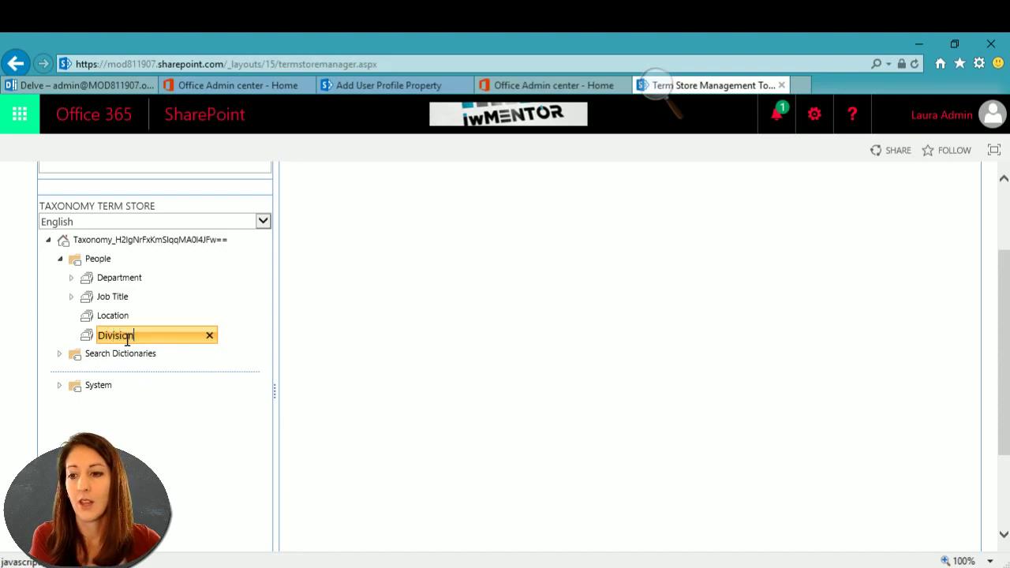
key(Return)
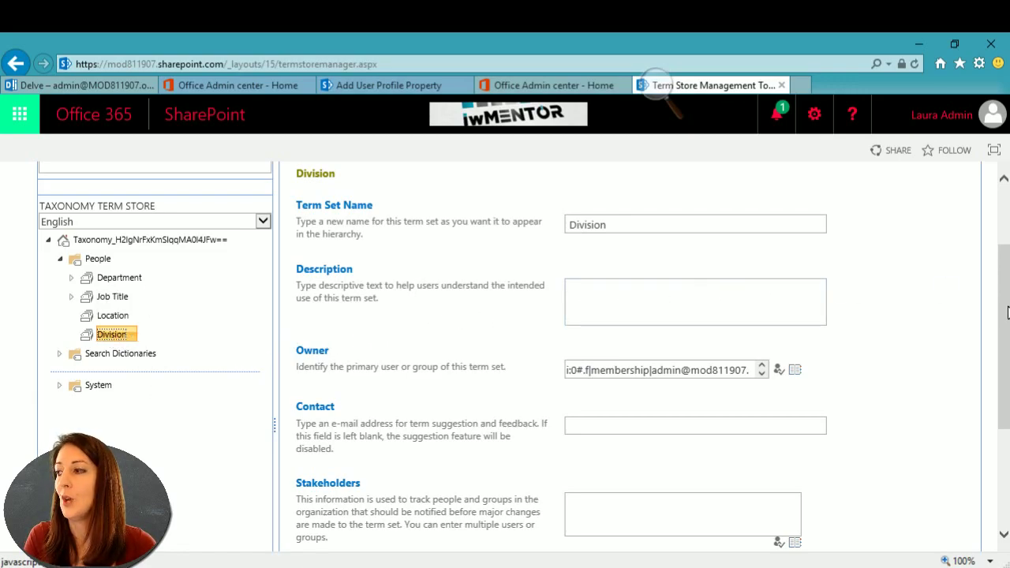
Review the Division term set's general settings and examine the terms in the Department term set
scroll(1007, 313, down, 3)
scroll(667, 369, up, 5)
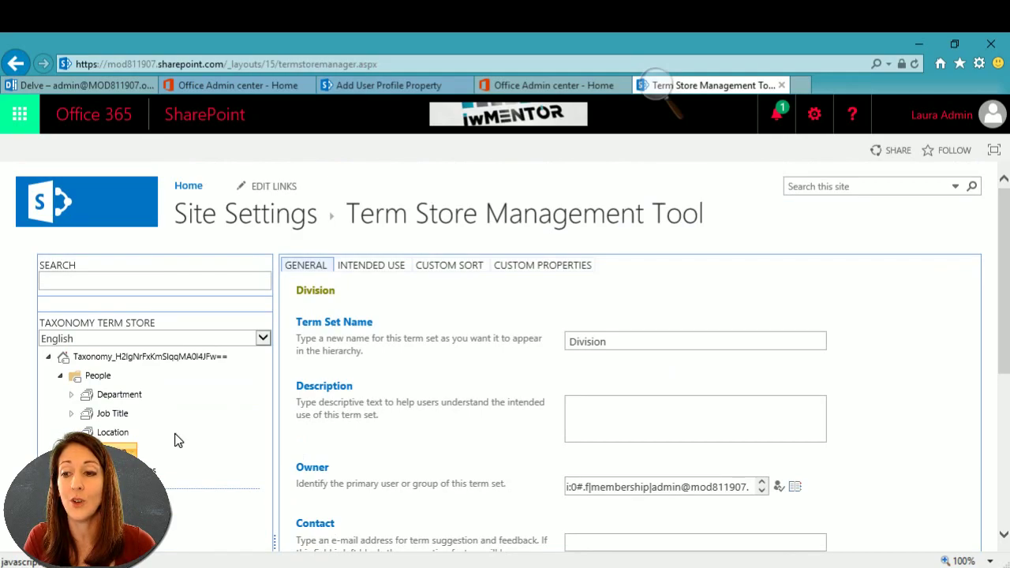
click(73, 395)
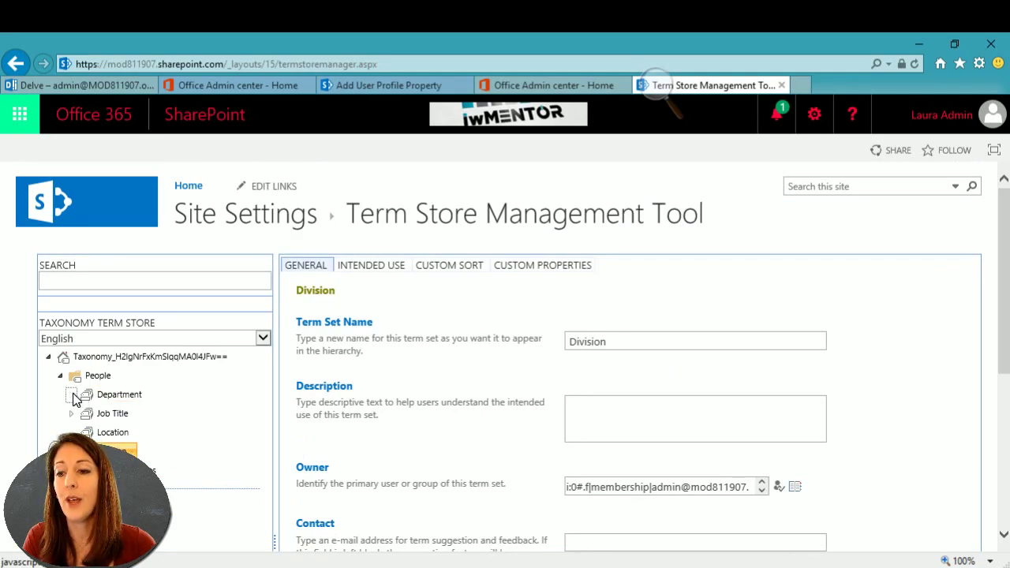
scroll(190, 402, down, 2)
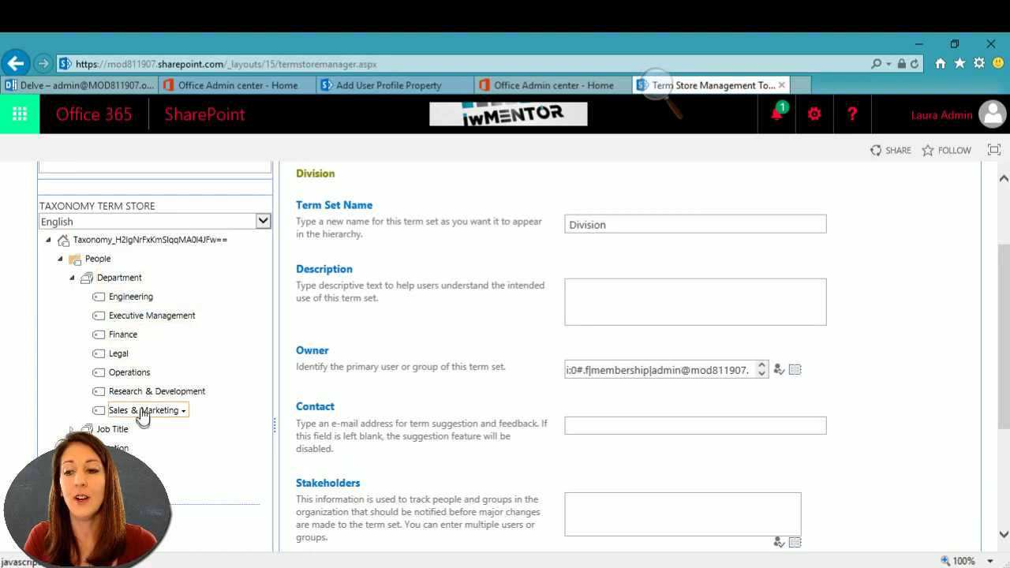
scroll(73, 296, down, 3)
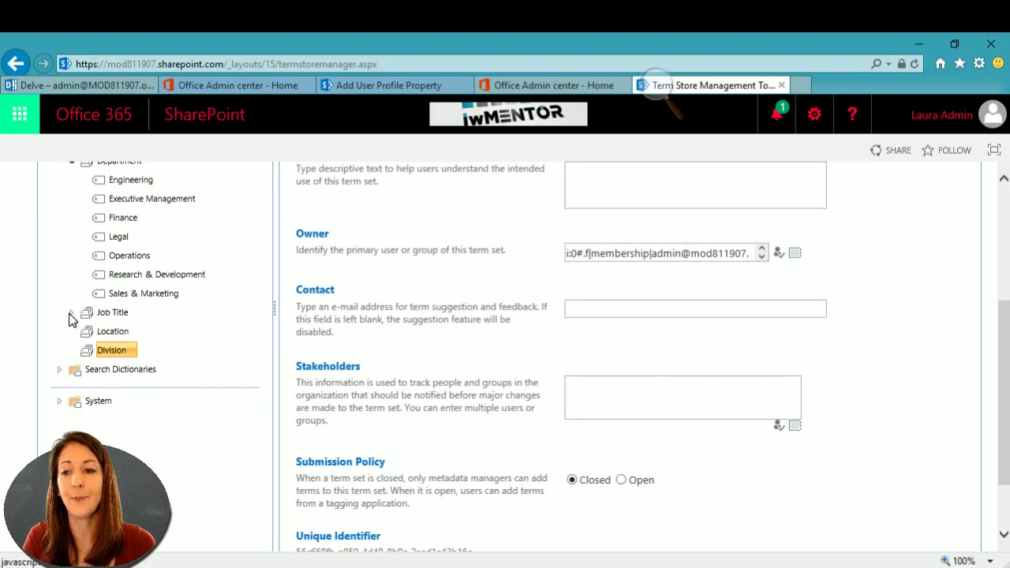
Examine the terms in the Job Title term set and the Keywords set of the System group
click(71, 313)
scroll(135, 323, down, 5)
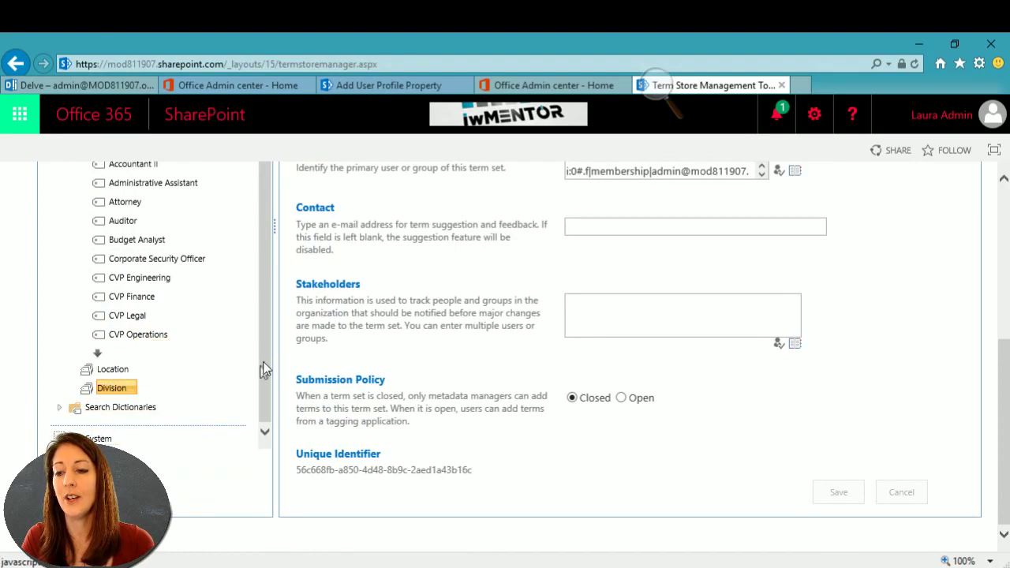
scroll(271, 345, down, 1)
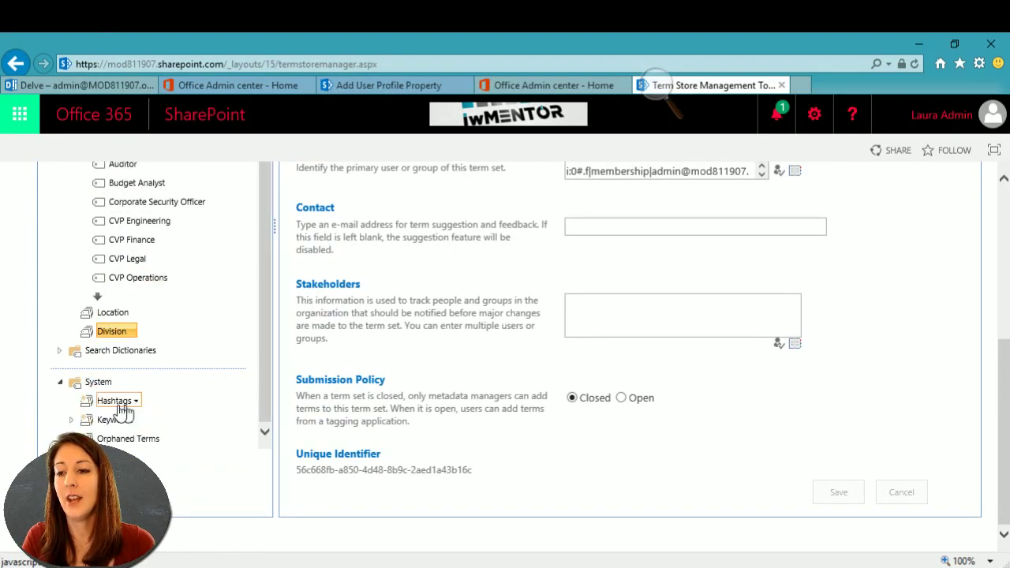
click(71, 420)
scroll(138, 339, down, 3)
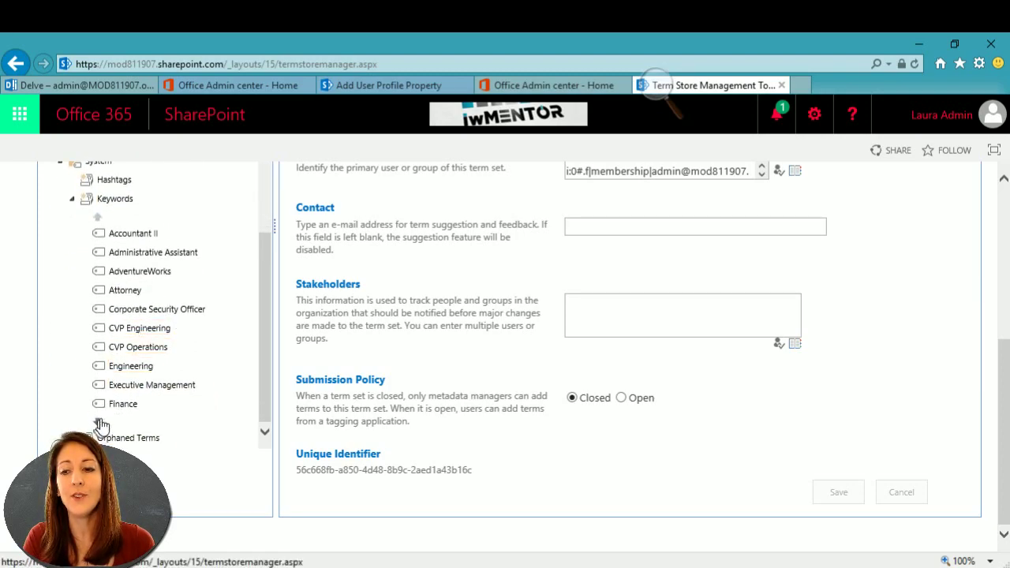
click(98, 423)
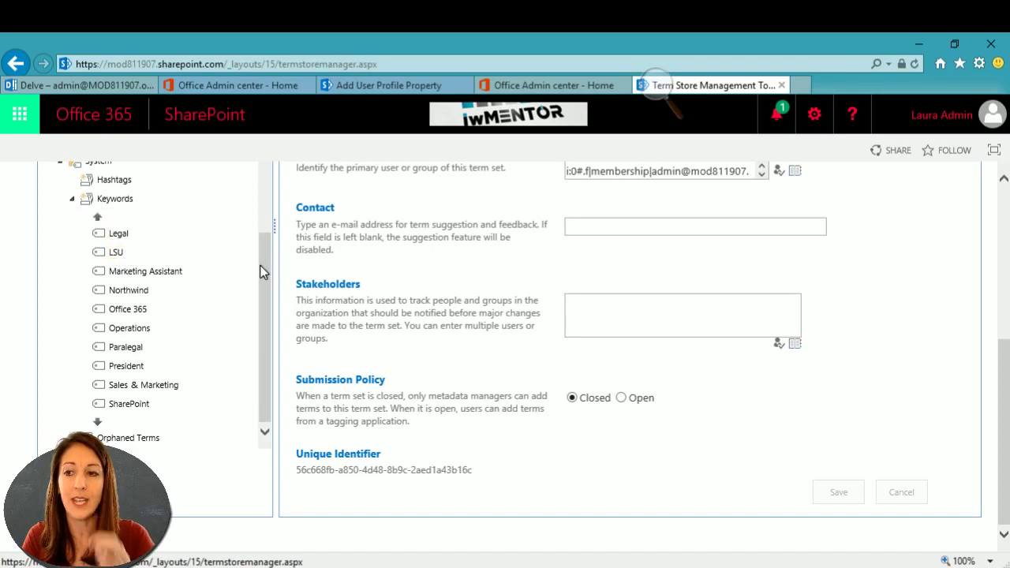
drag(263, 272, 265, 170)
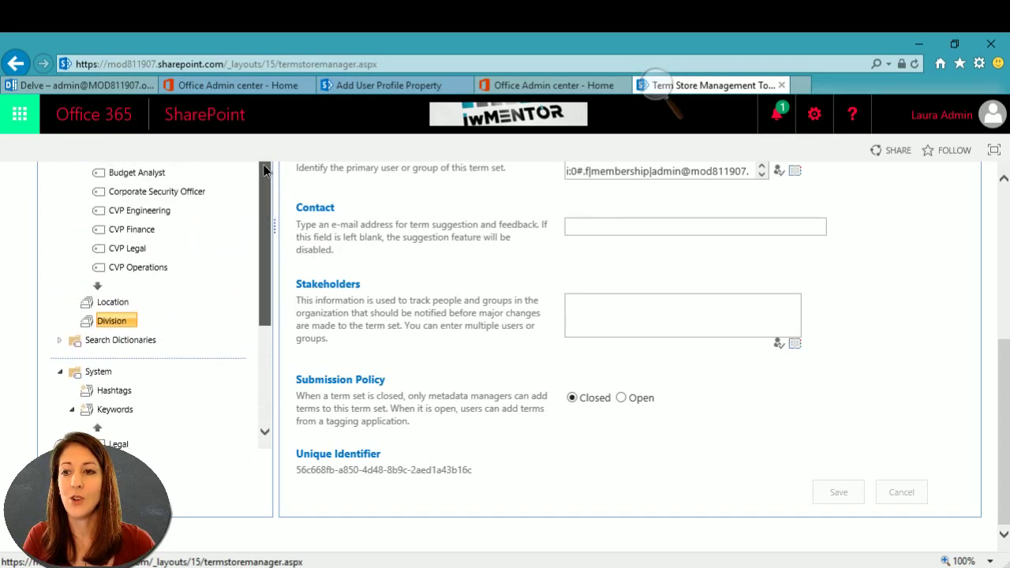
scroll(200, 302, up, 10)
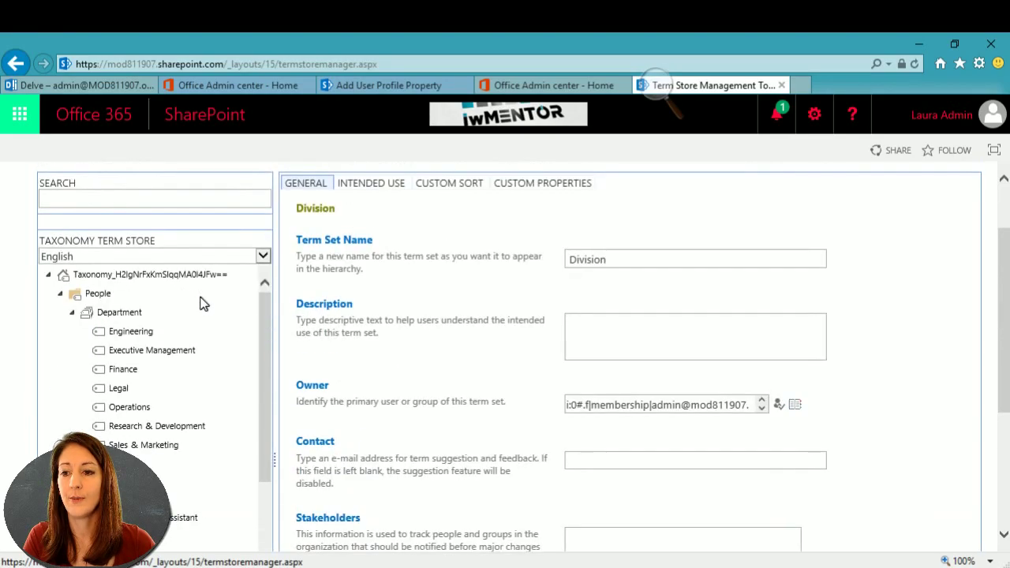
click(134, 316)
click(147, 312)
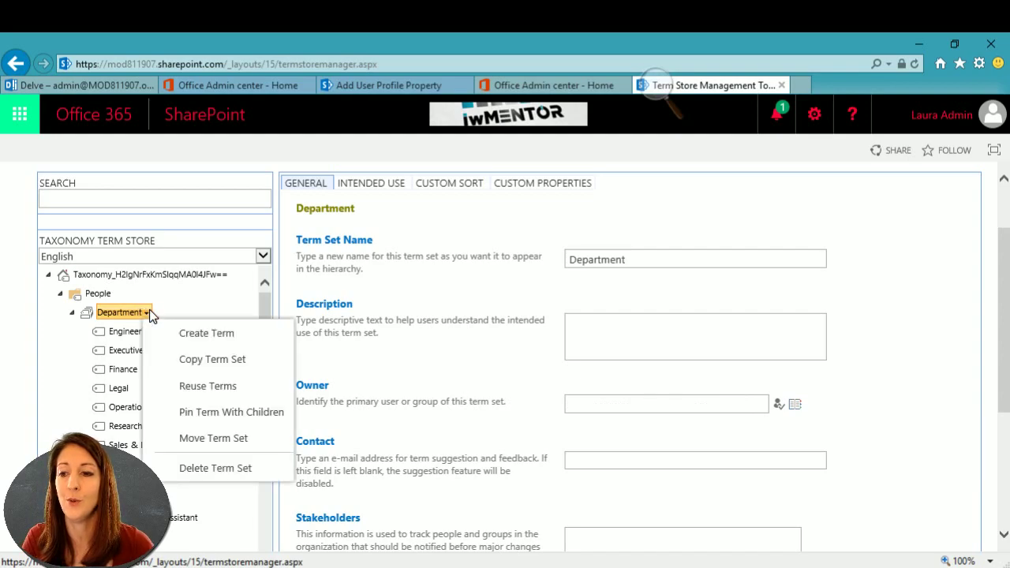
click(200, 336)
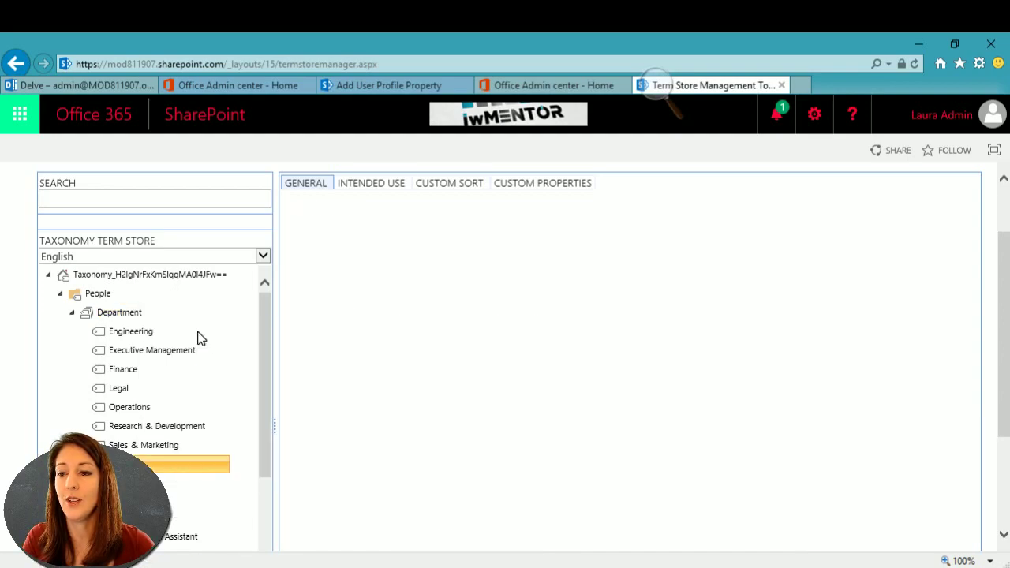
click(72, 312)
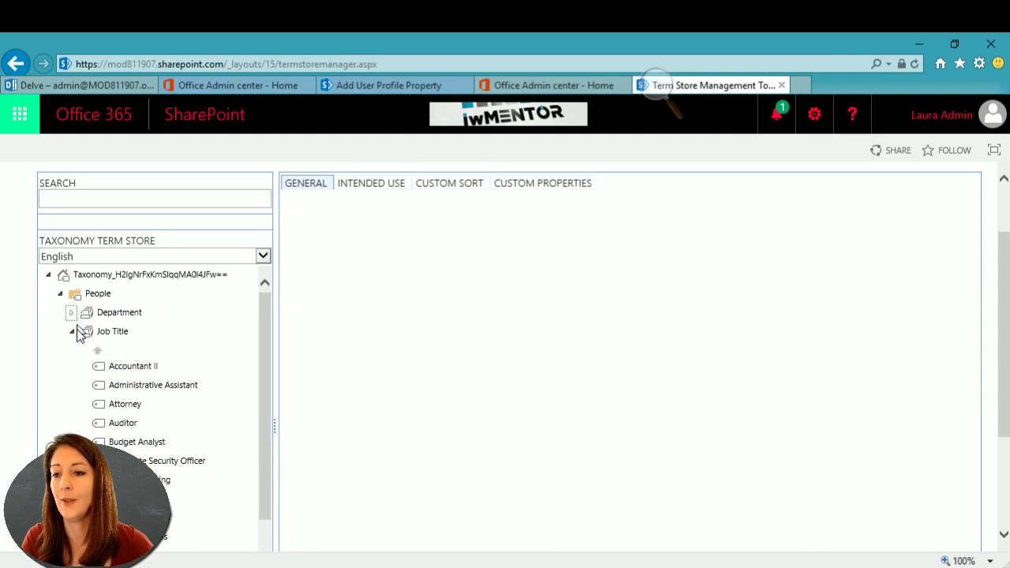
Add a new term set named School to the People group and look over its general settings
click(98, 294)
click(119, 294)
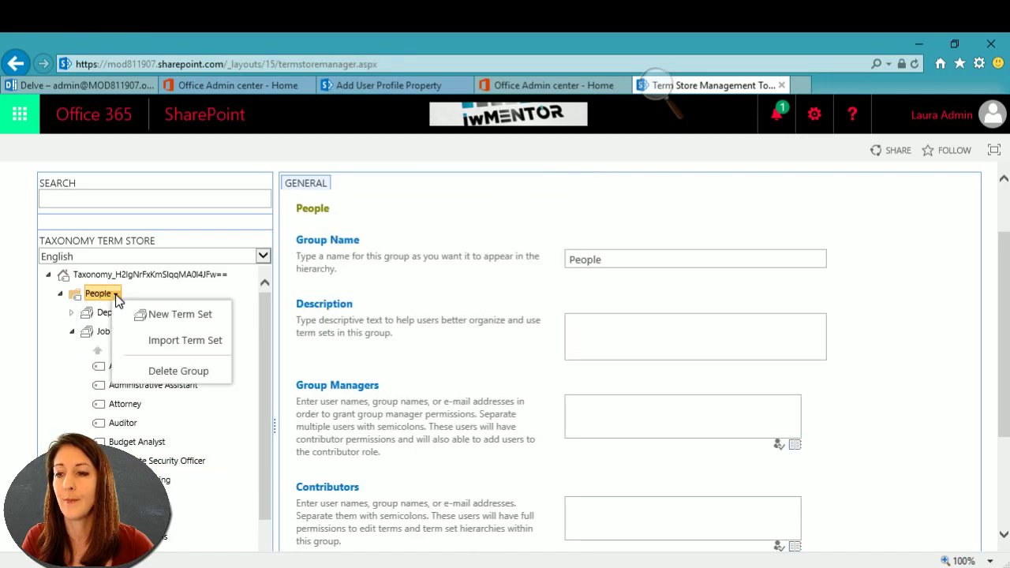
click(161, 316)
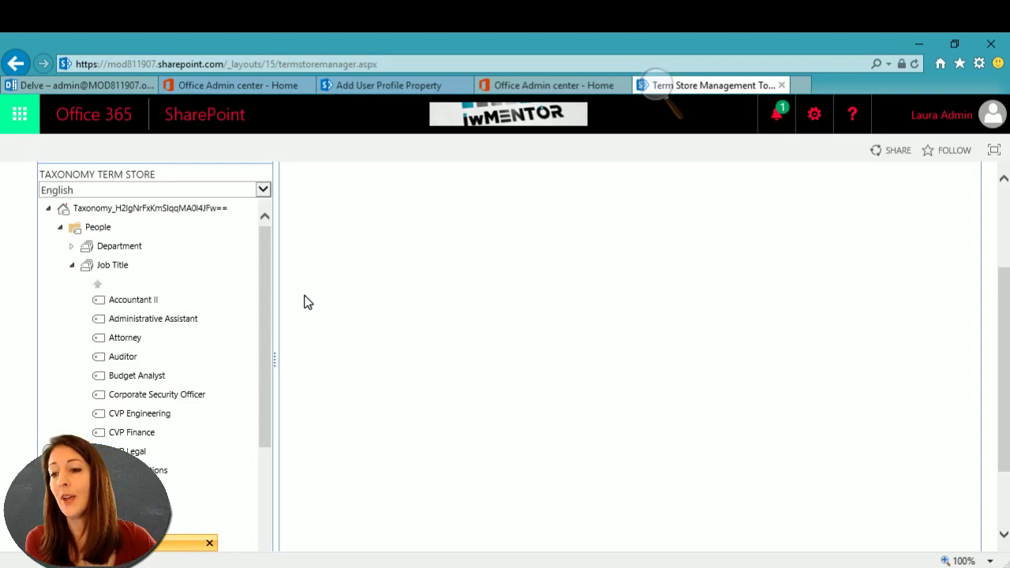
key(Return)
drag(265, 300, 202, 413)
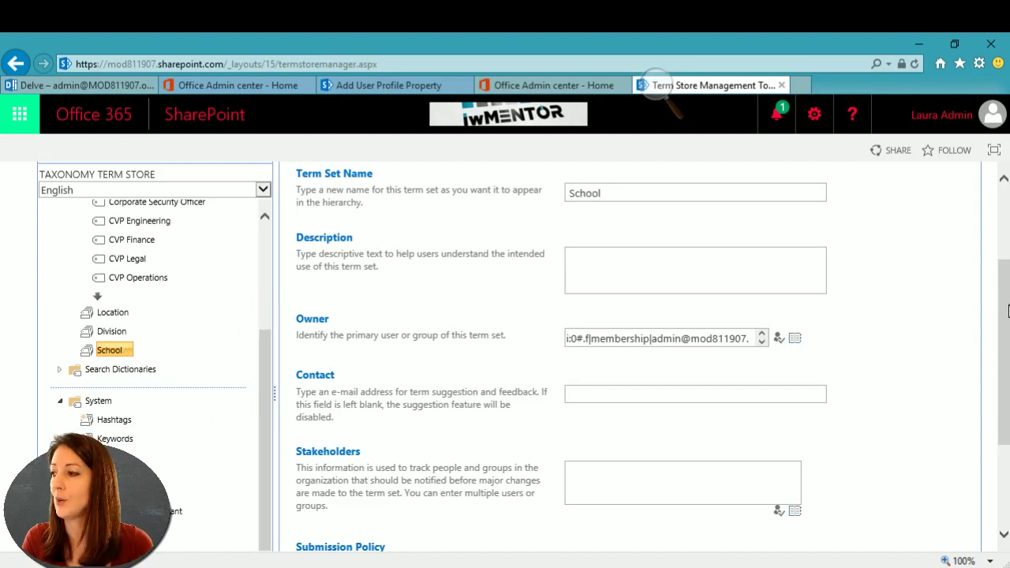
scroll(1008, 311, down, 3)
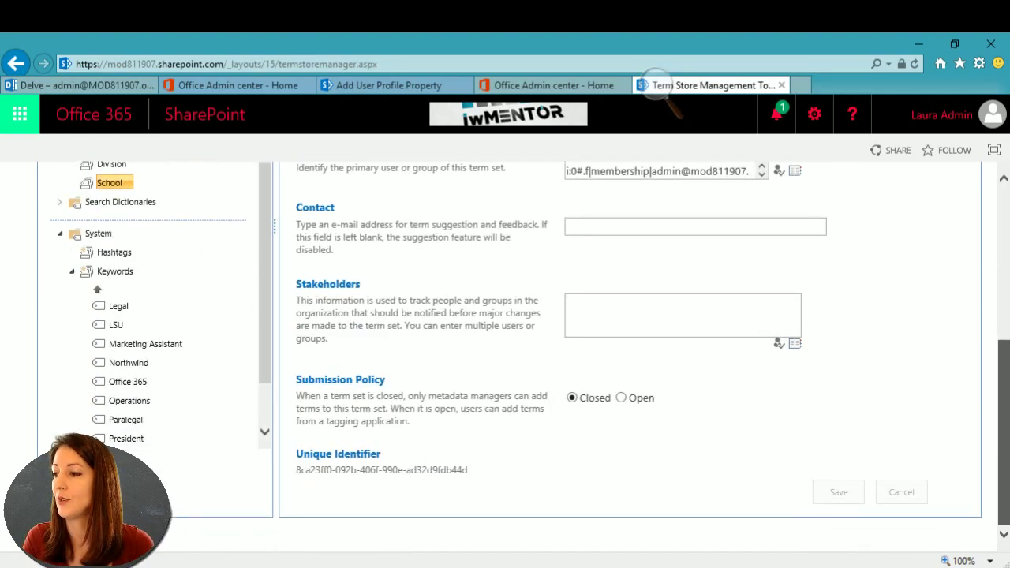
Return to the Add User Profile Property page and discard the unsaved Division property form
click(386, 86)
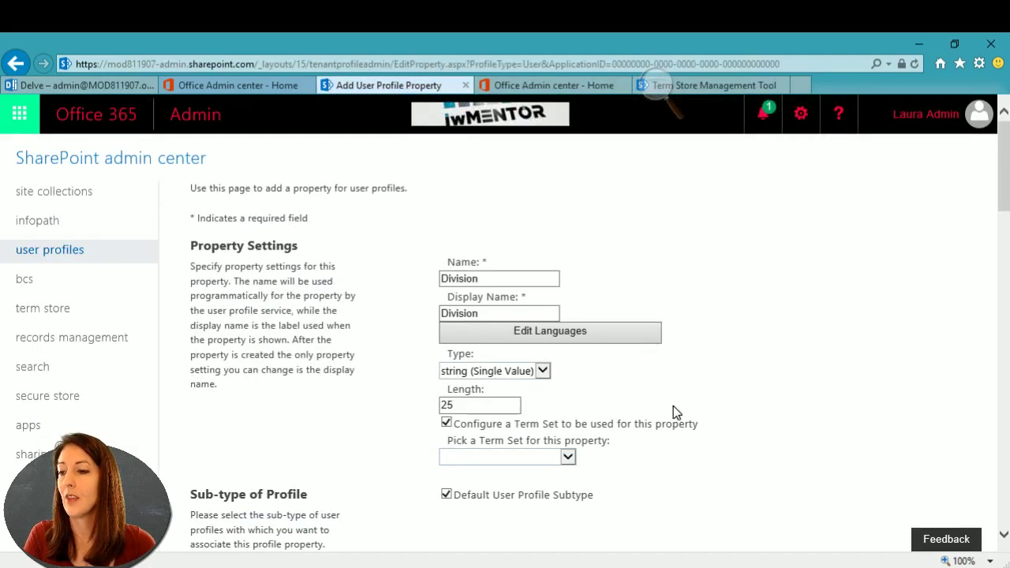
scroll(406, 291, down, 15)
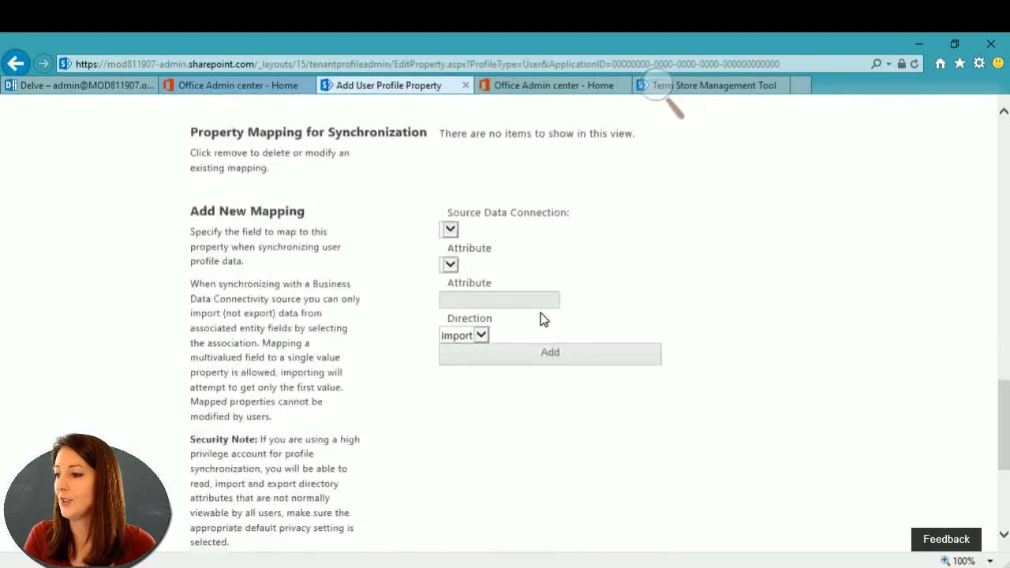
scroll(584, 325, down, 3)
click(828, 517)
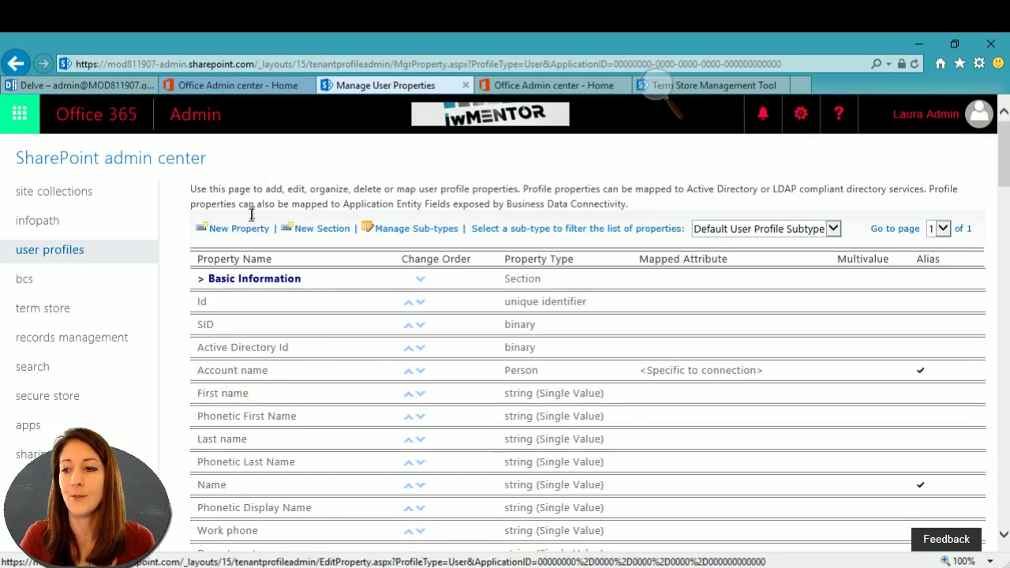
Start a new user profile property with Division as both its name and its display name
click(249, 231)
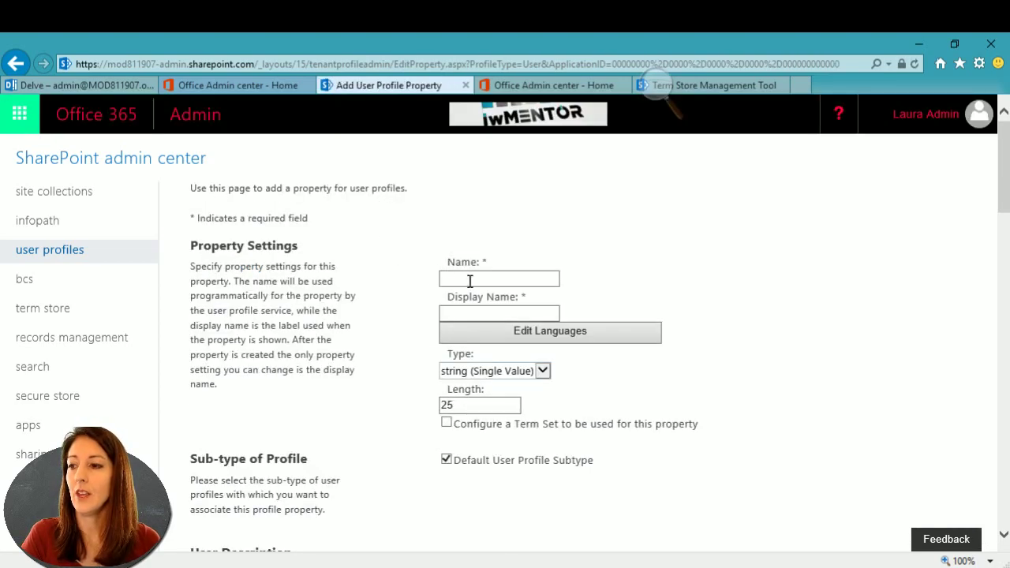
click(469, 281)
text(ivision)
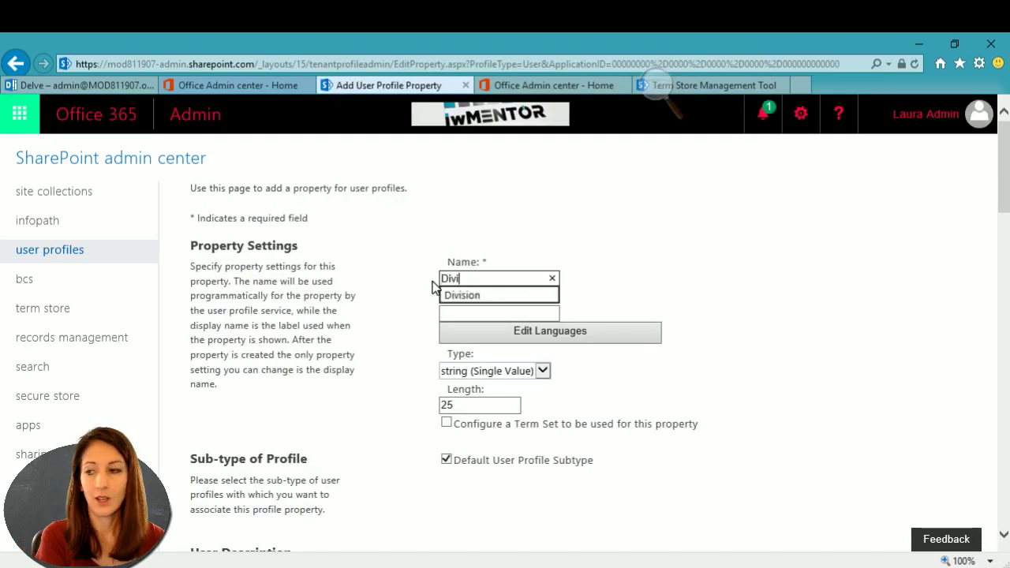
key(Tab)
text(Division)
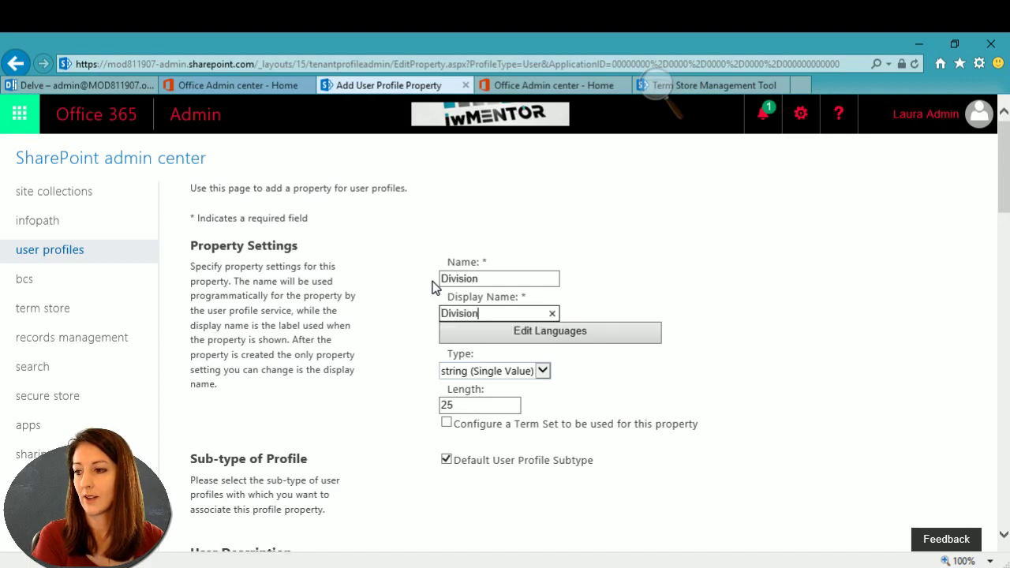
Enable a term set for the new property and choose the Division term set for it
click(447, 424)
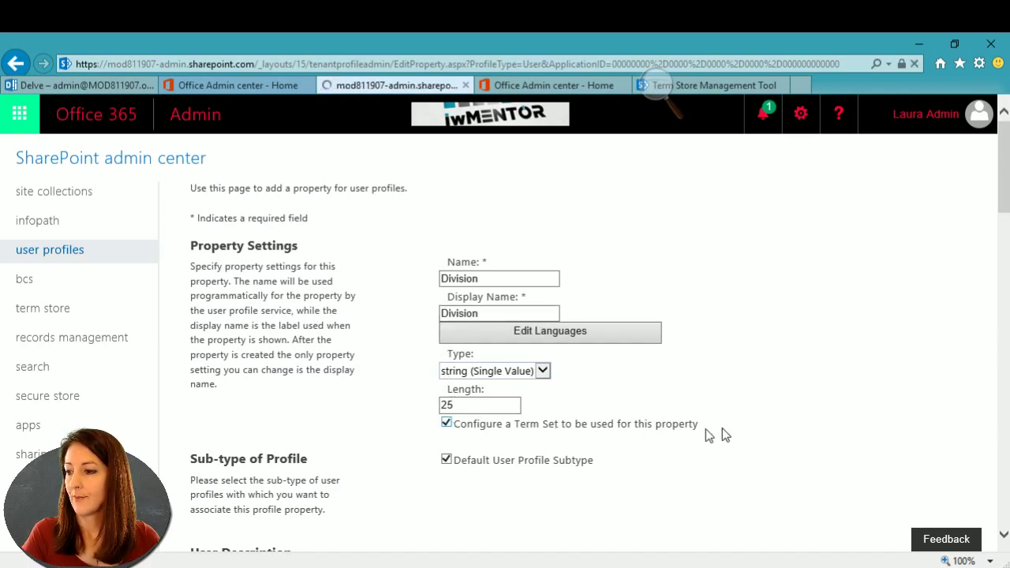
scroll(600, 379, down, 3)
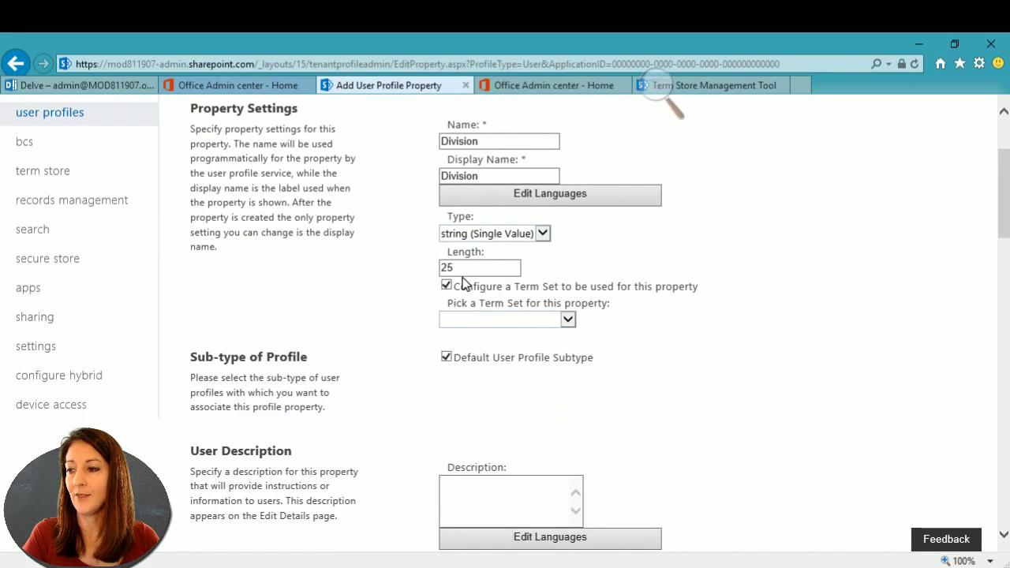
click(496, 321)
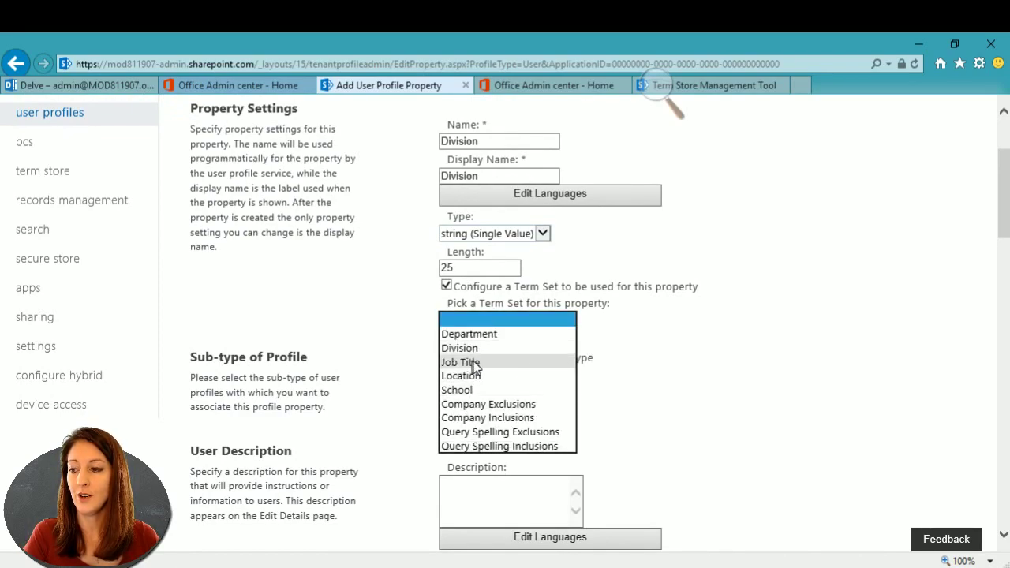
click(478, 348)
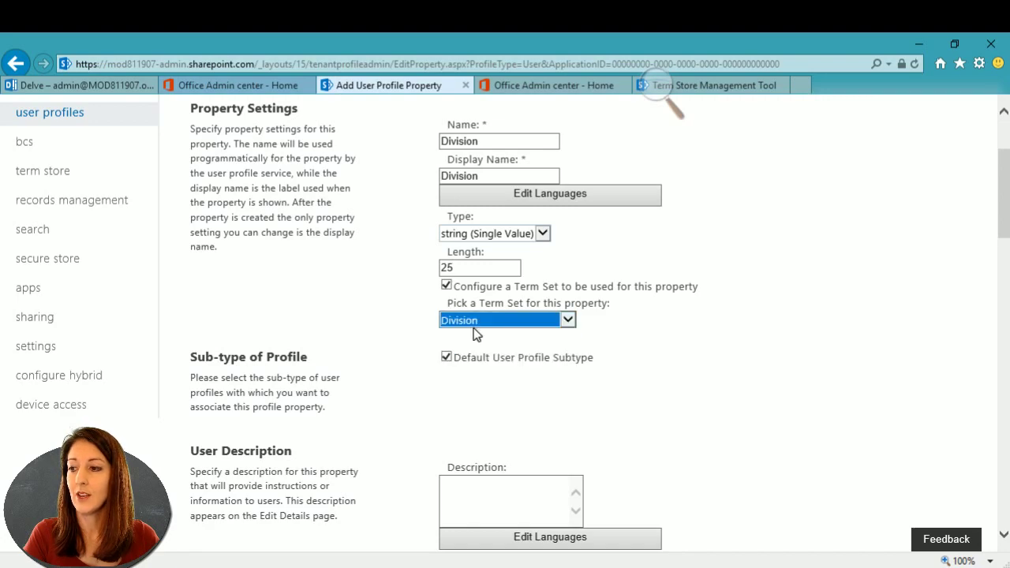
Enter "company division" as the user description of the Division property
scroll(678, 355, down, 3)
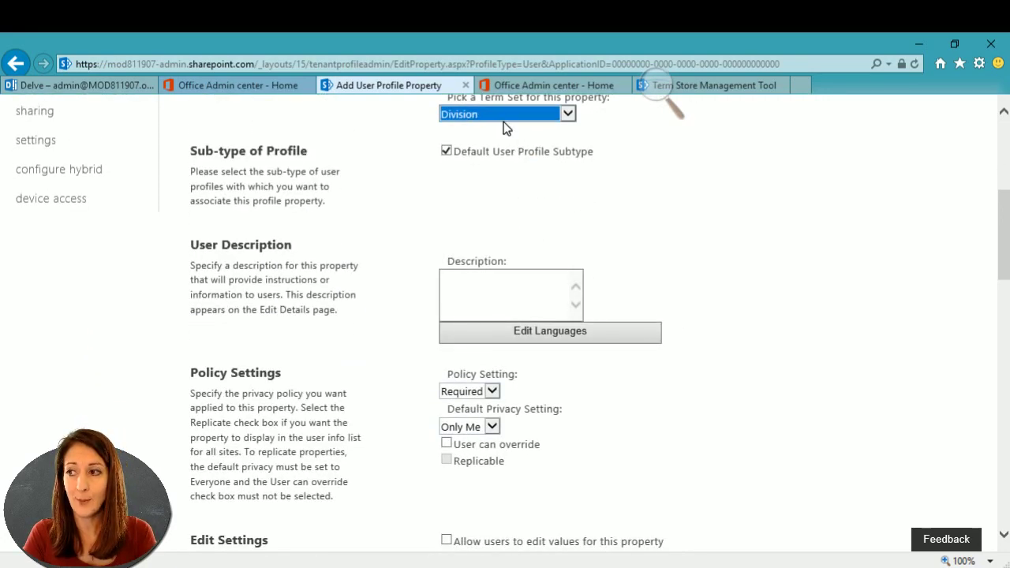
scroll(580, 211, down, 3)
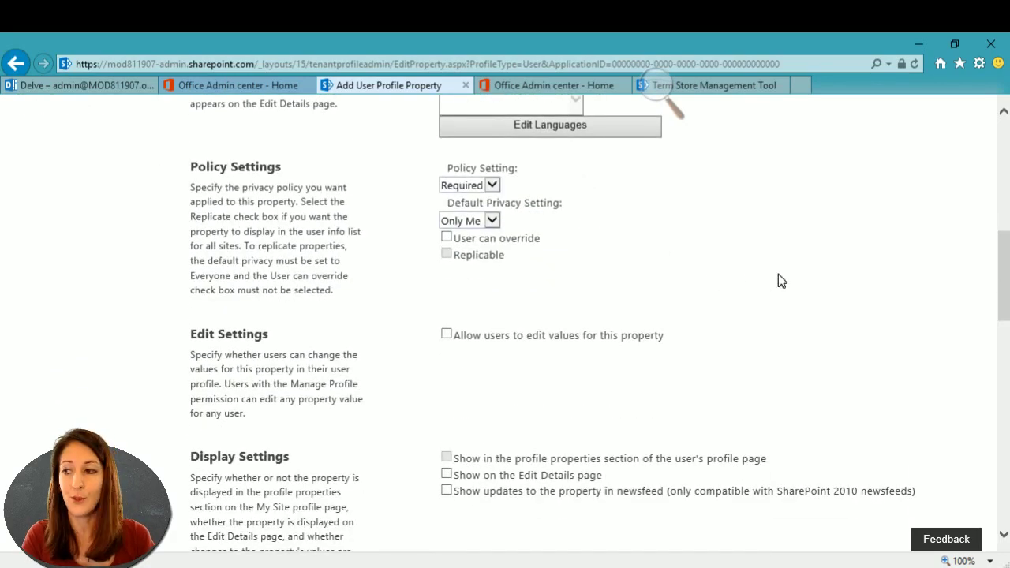
scroll(779, 279, up, 2)
click(536, 212)
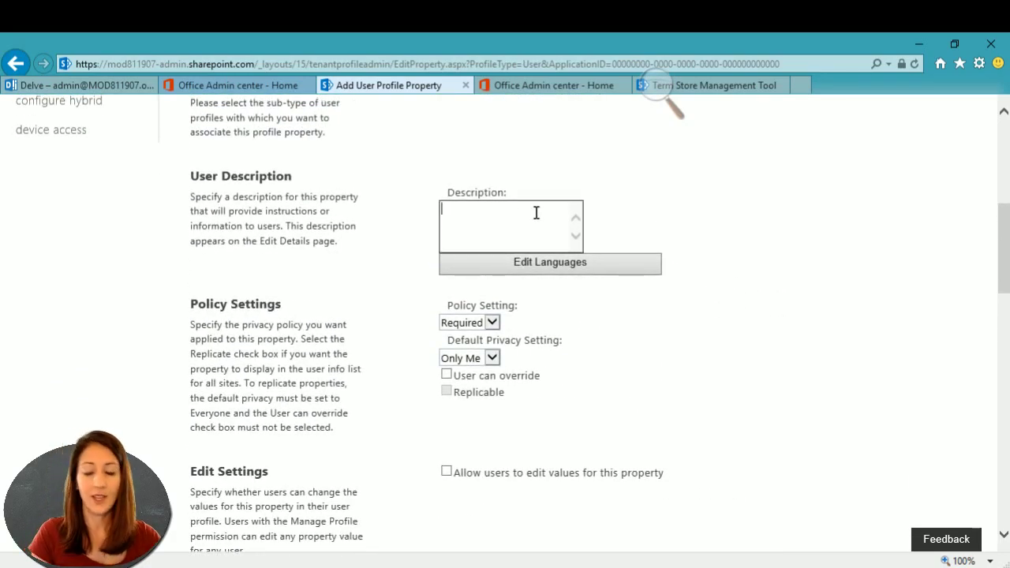
text(company division)
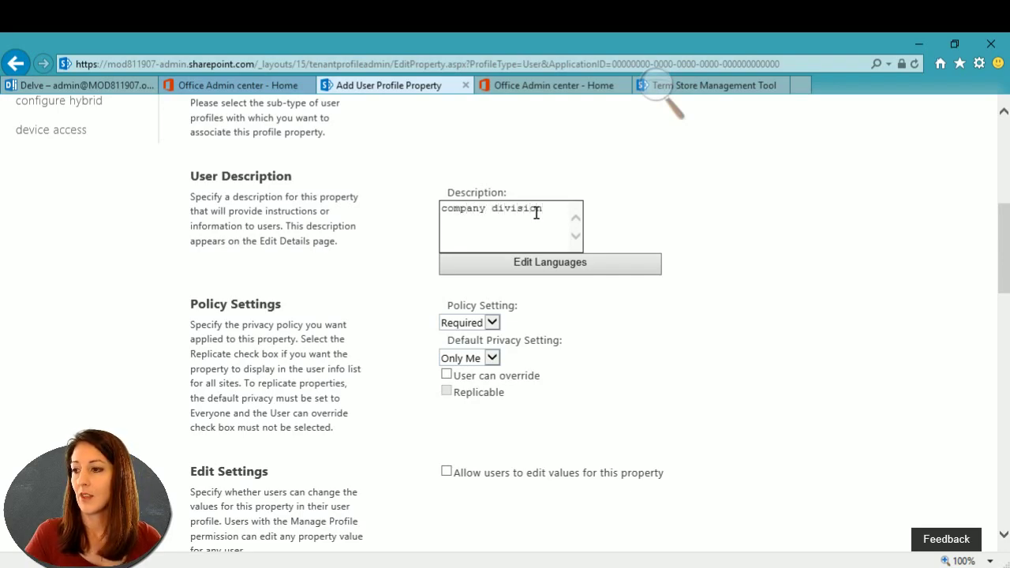
Set the property's policy setting to Optional and its default privacy setting to Everyone
click(473, 323)
click(466, 337)
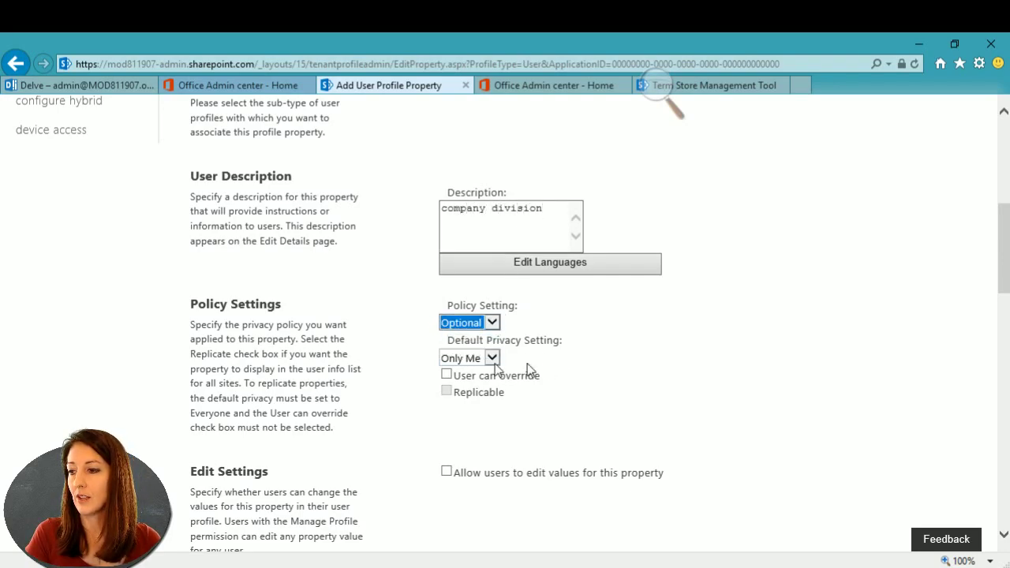
click(491, 357)
click(472, 374)
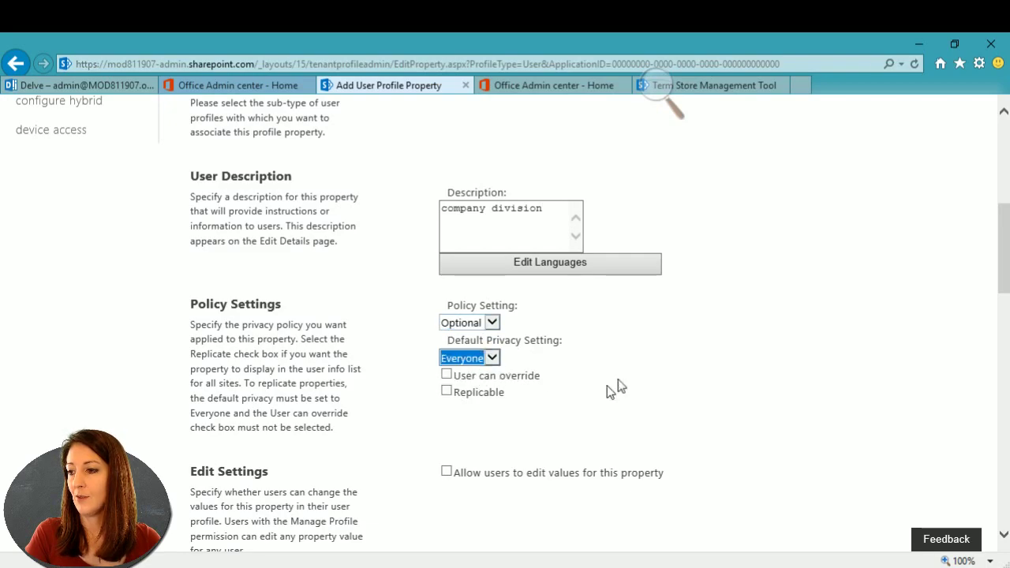
Make the new user profile property replicable in its policy settings and acknowledge the notice
scroll(809, 370, down, 6)
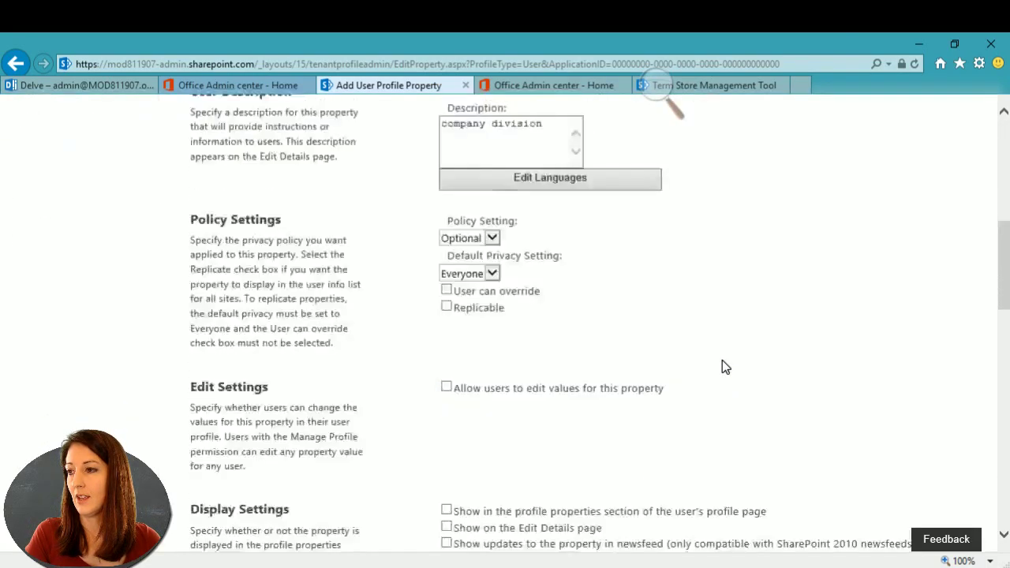
scroll(722, 363, down, 3)
click(447, 186)
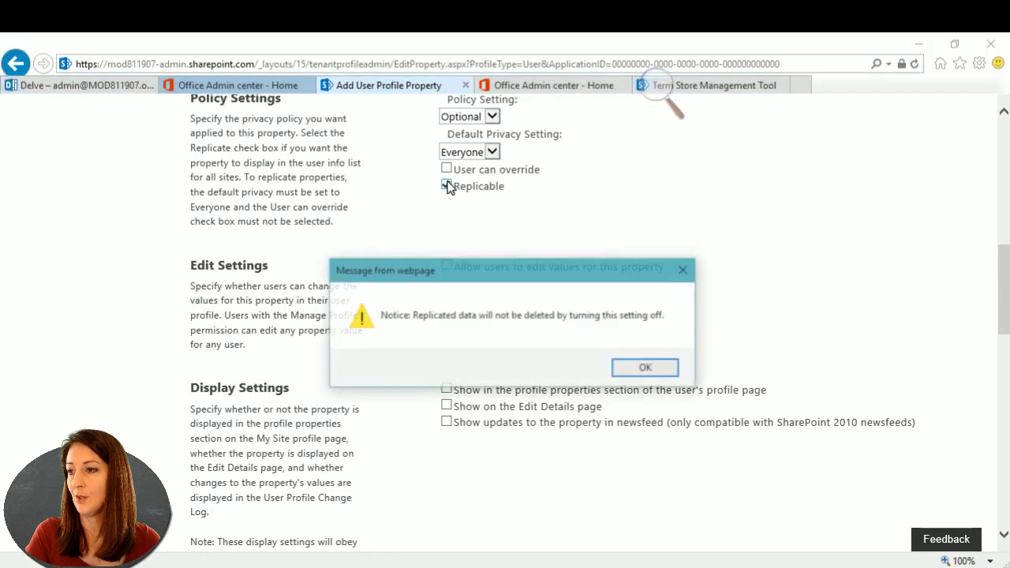
click(647, 370)
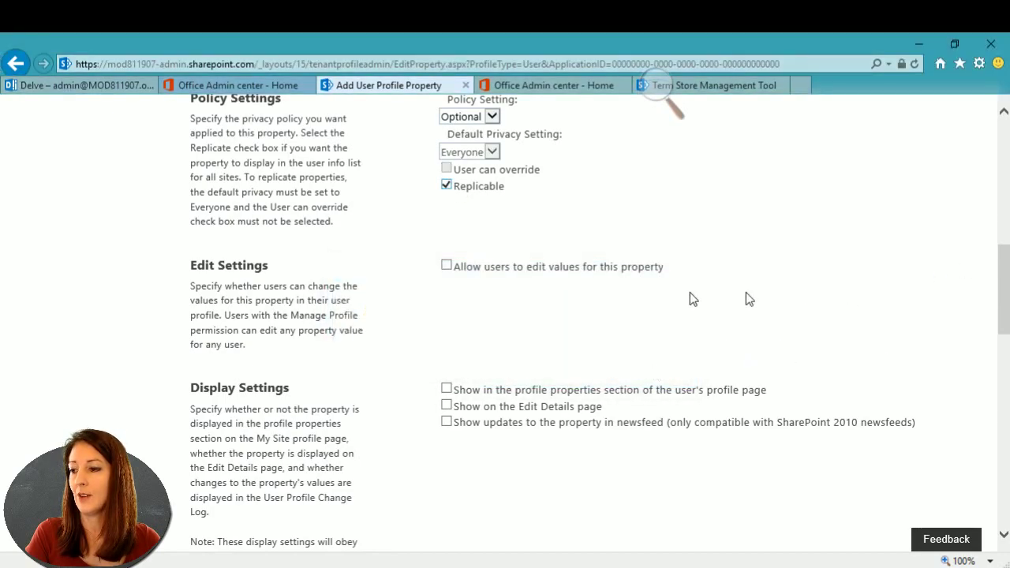
Show the property in the profile properties section and on the Edit Details page, and save the new property
click(446, 390)
click(447, 406)
scroll(947, 319, down, 5)
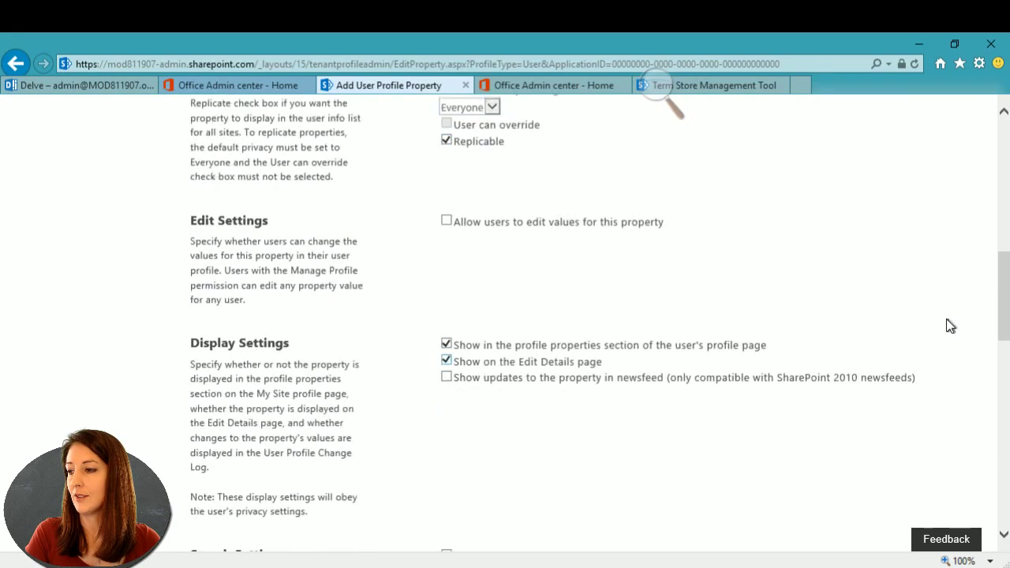
scroll(947, 326, down, 5)
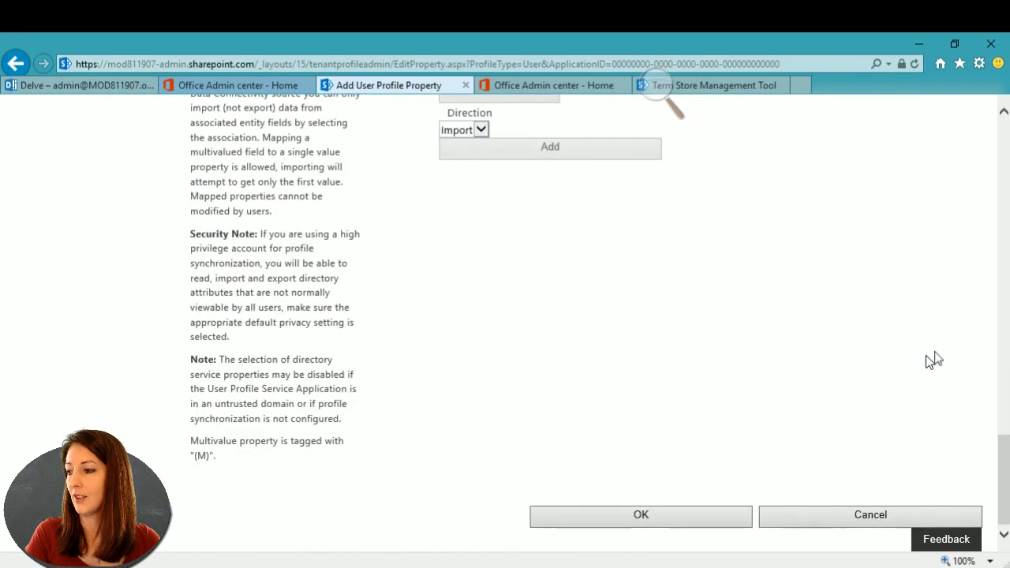
click(687, 521)
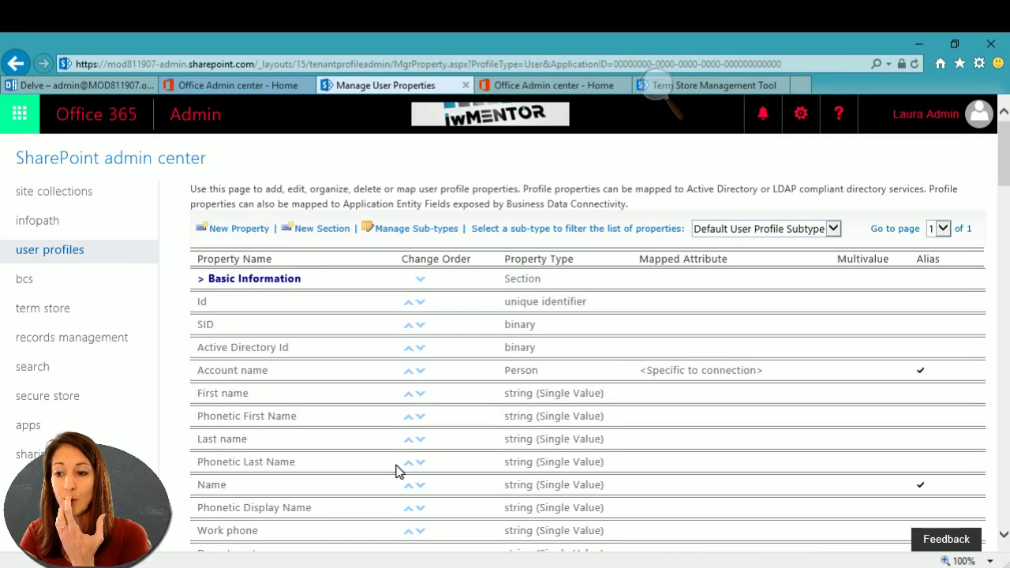
Review the user property list down to the entries in the Custom Properties section
scroll(399, 471, down, 3)
scroll(398, 472, down, 7)
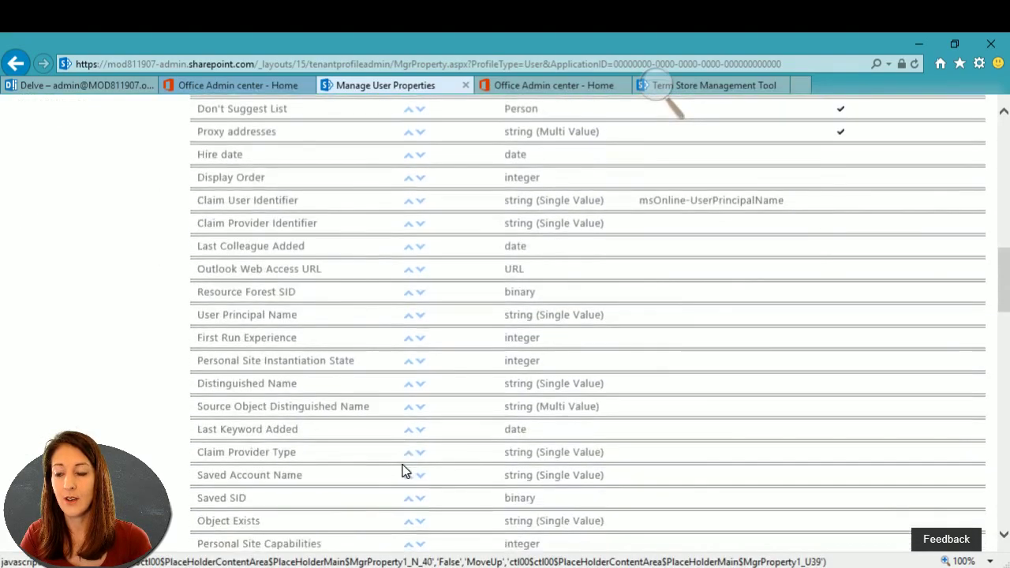
scroll(402, 471, down, 10)
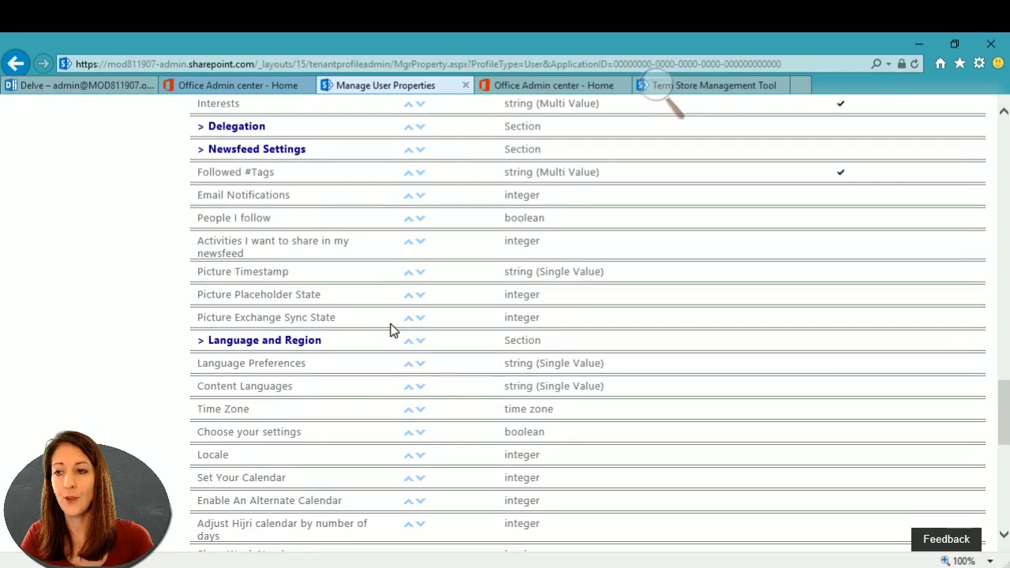
scroll(390, 329, down, 5)
scroll(392, 332, down, 3)
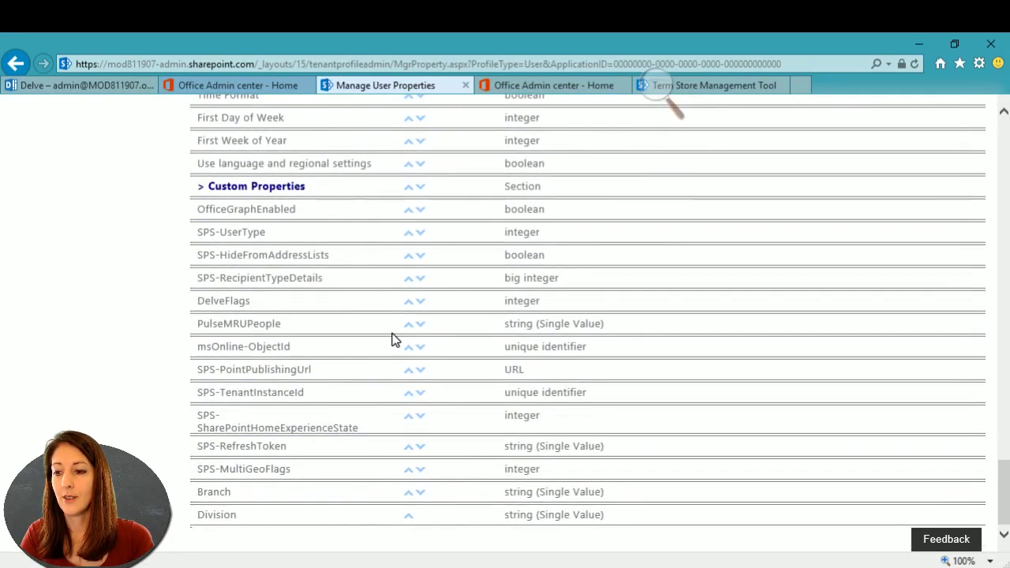
scroll(395, 339, up, 4)
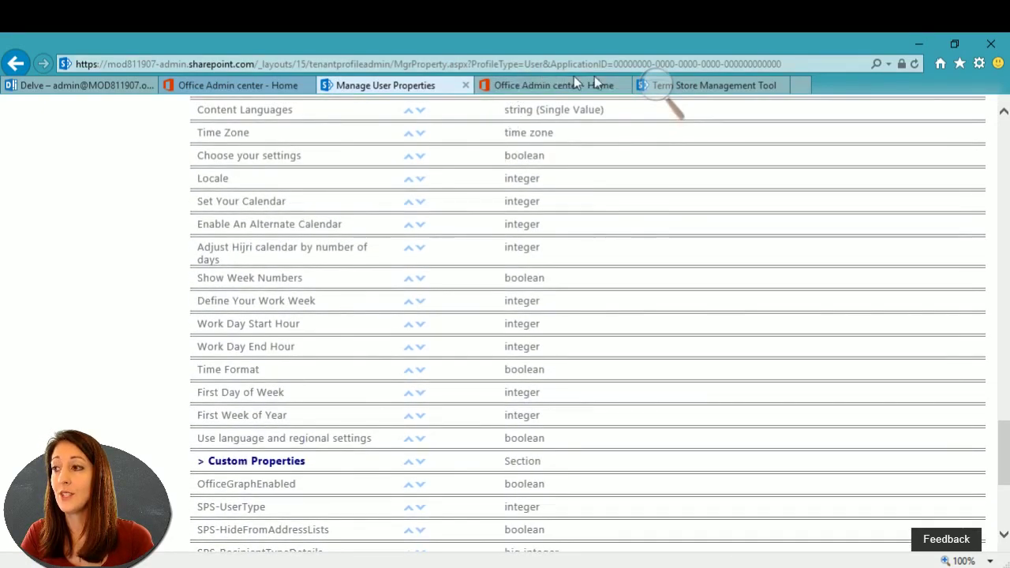
Switch to Delve, open the profile for updating and add the suggested keyword LSU under Schools and education
click(91, 87)
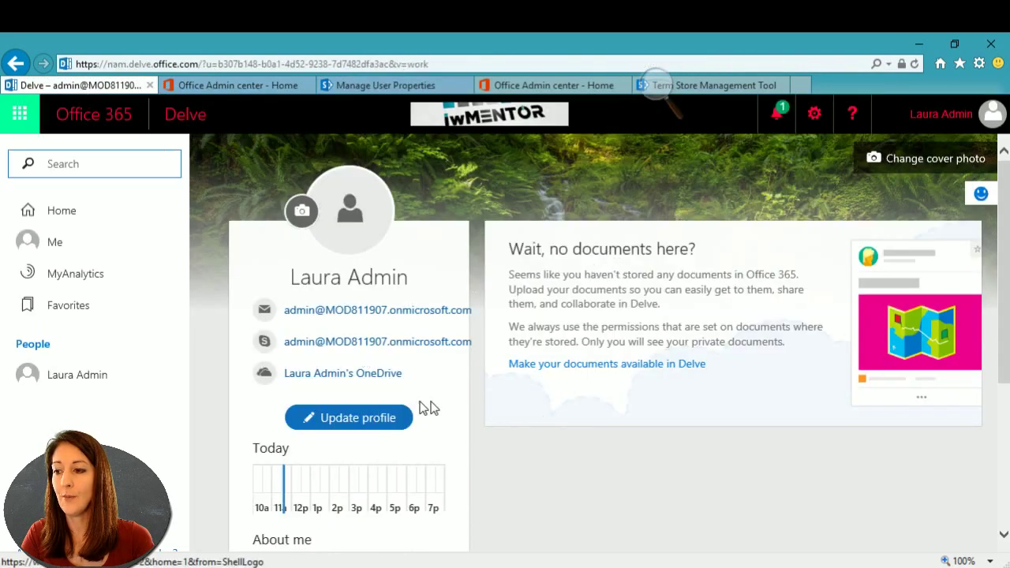
click(376, 419)
scroll(637, 453, down, 1)
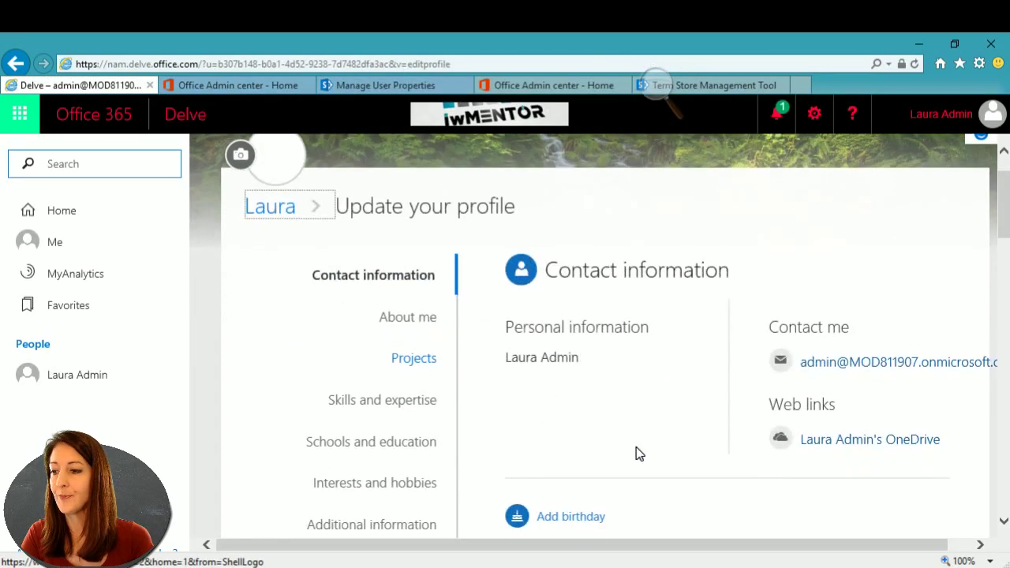
click(371, 443)
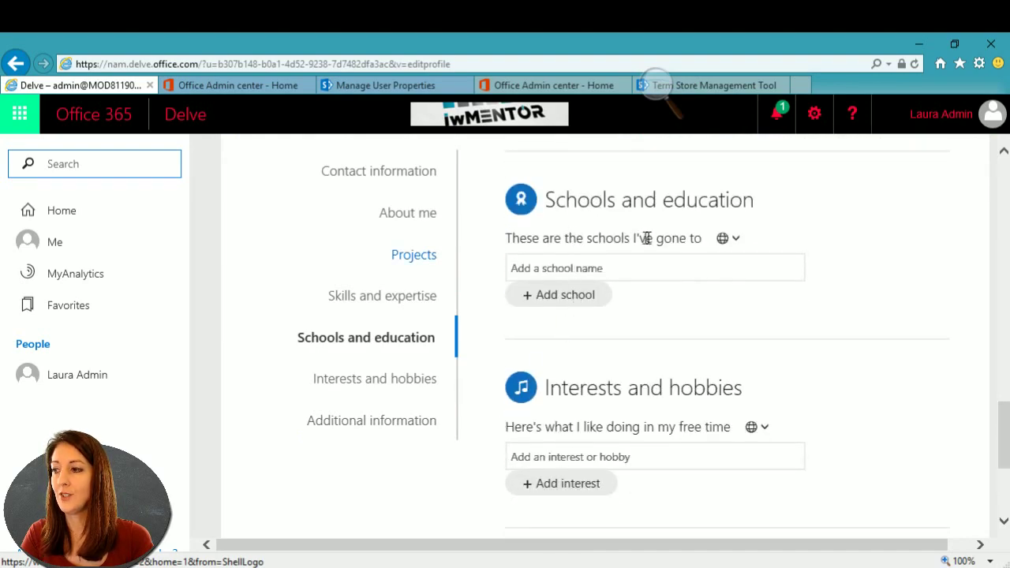
click(630, 265)
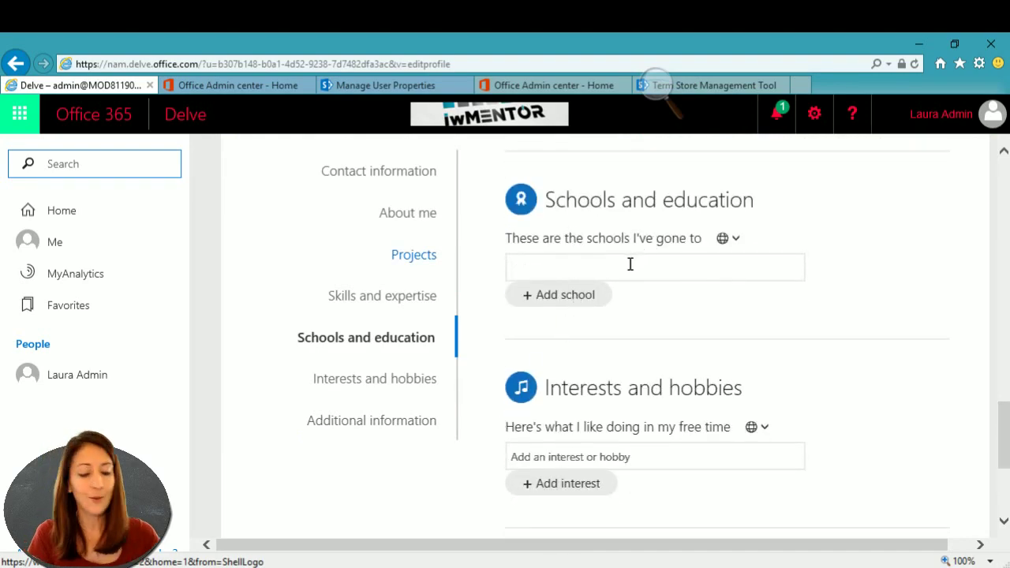
text(L)
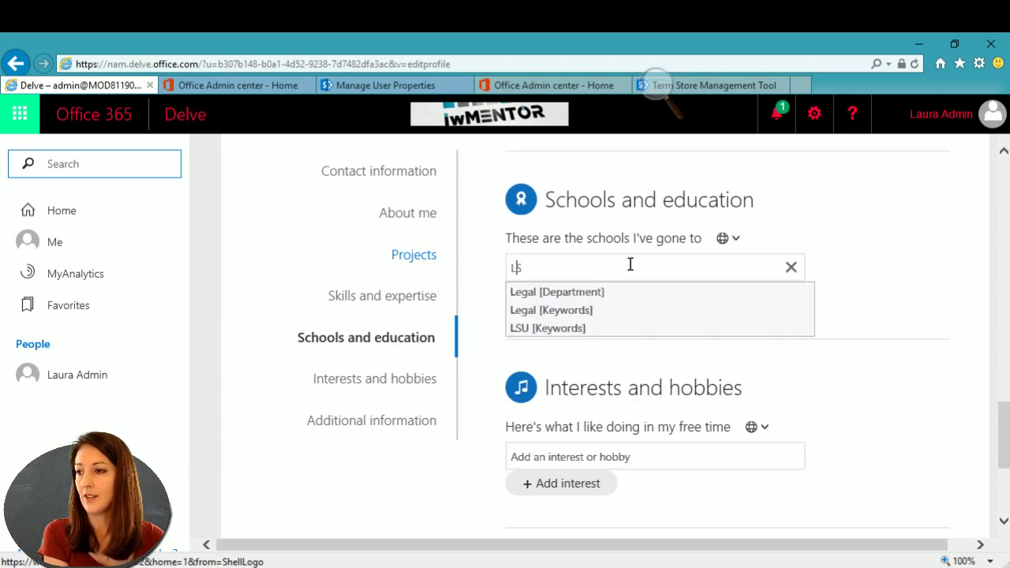
text(S)
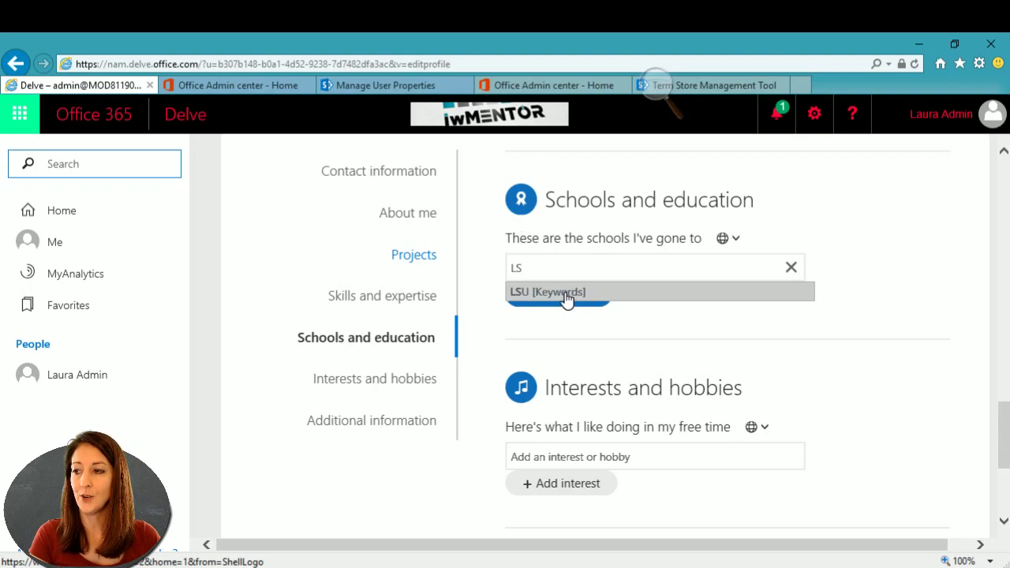
click(567, 300)
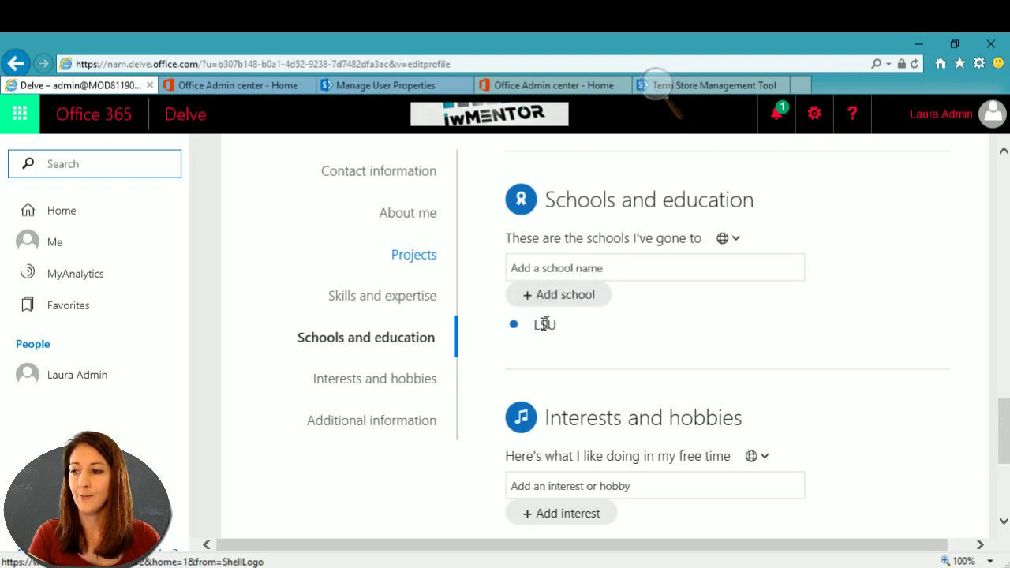
Add Biking as an interest under Interests and hobbies in the profile
scroll(640, 360, down, 1)
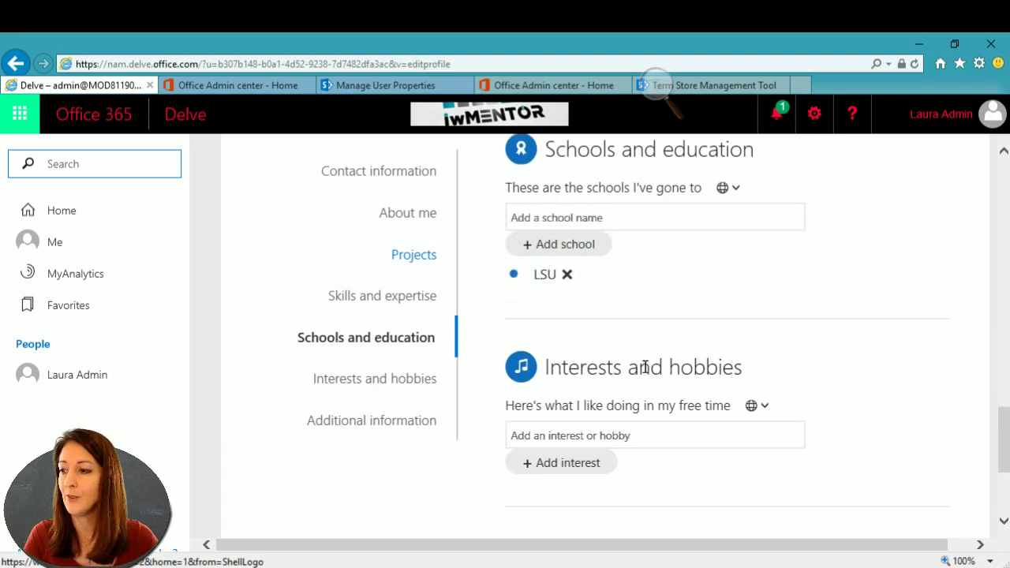
scroll(645, 367, down, 1)
click(616, 364)
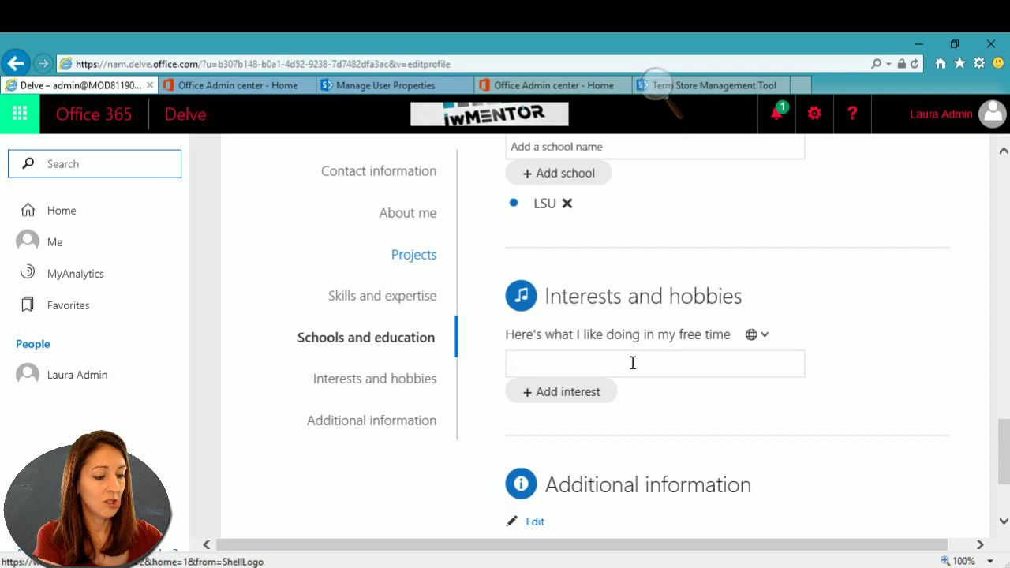
text(Biking)
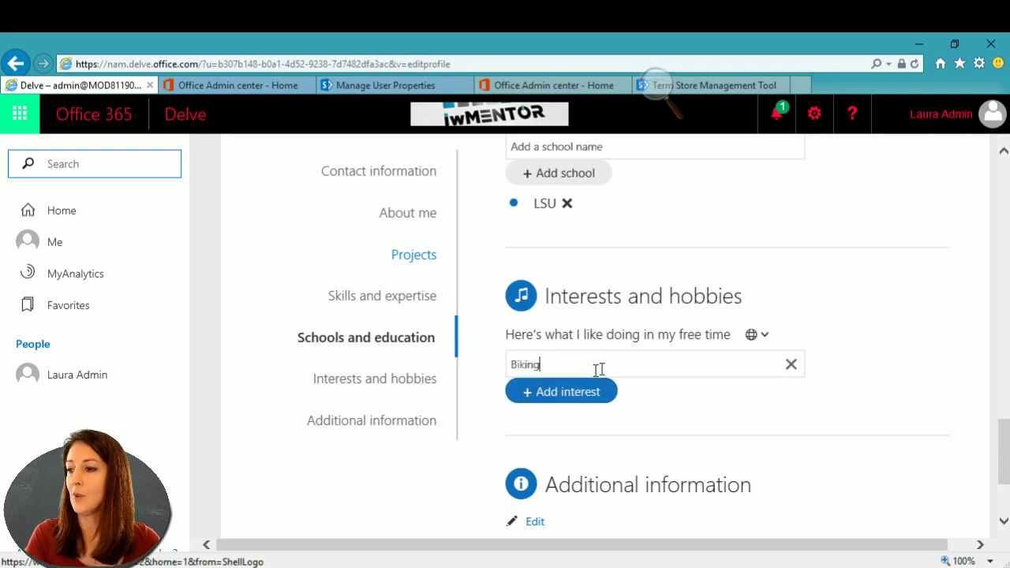
click(571, 392)
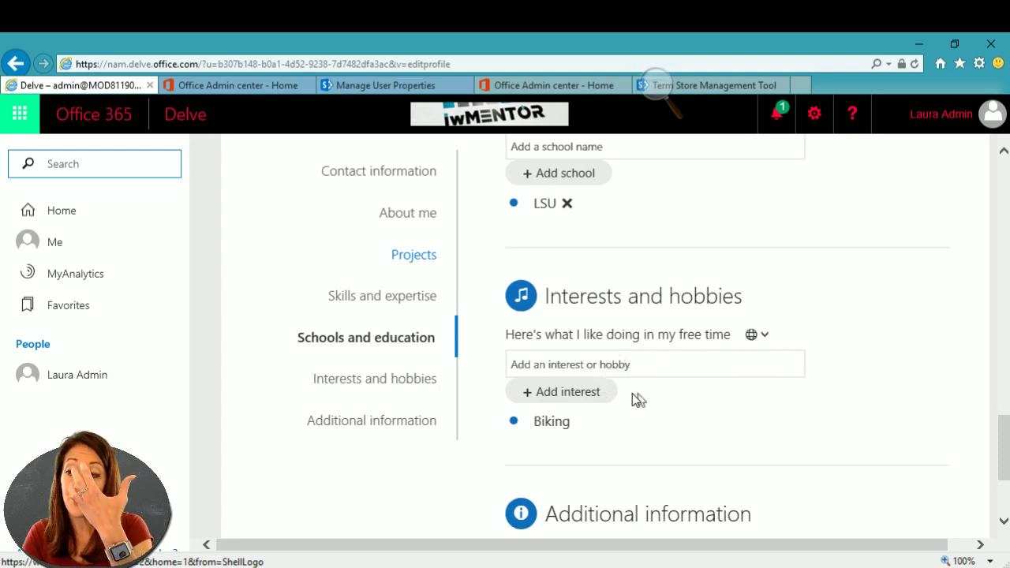
Return to the SharePoint user properties, find the Schools property by searching the page for "school", and open it for editing
scroll(573, 231, up, 3)
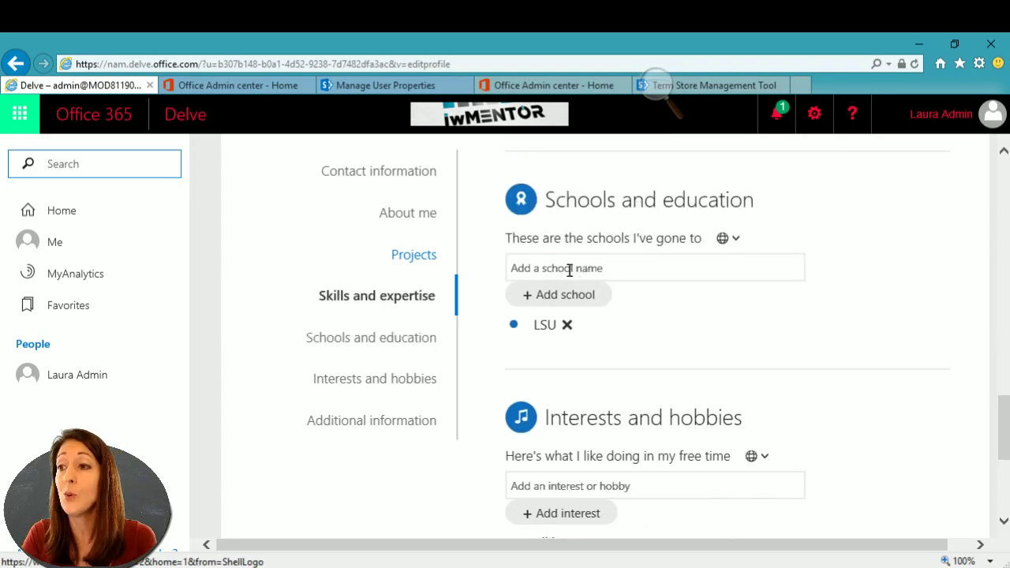
click(398, 86)
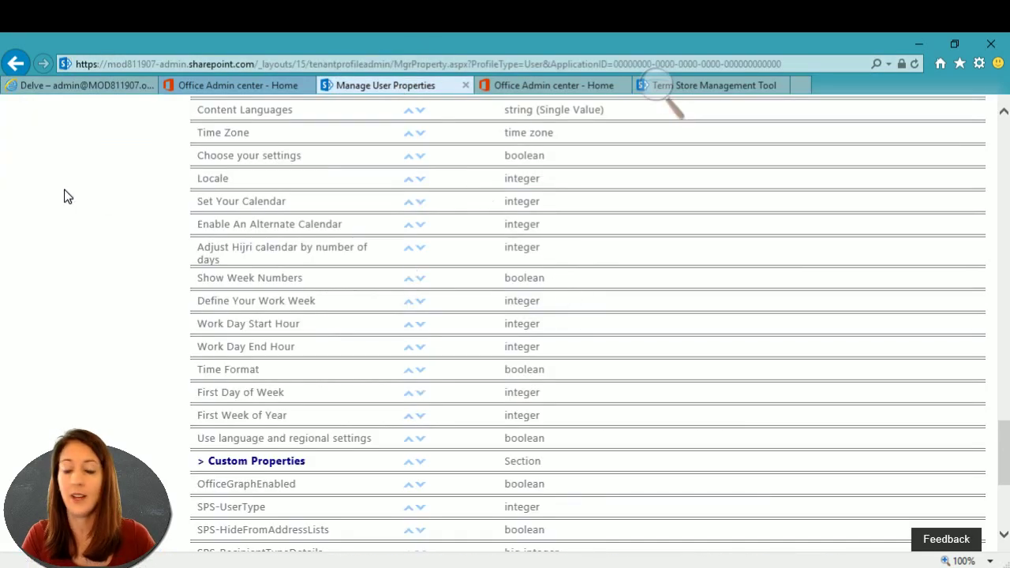
key(ctrl+f)
text(school)
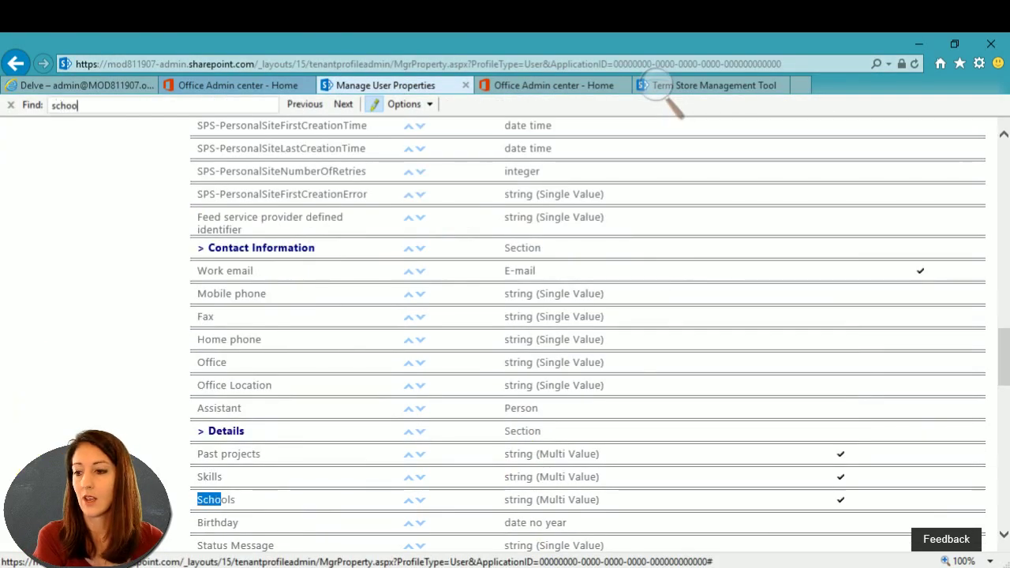
click(604, 503)
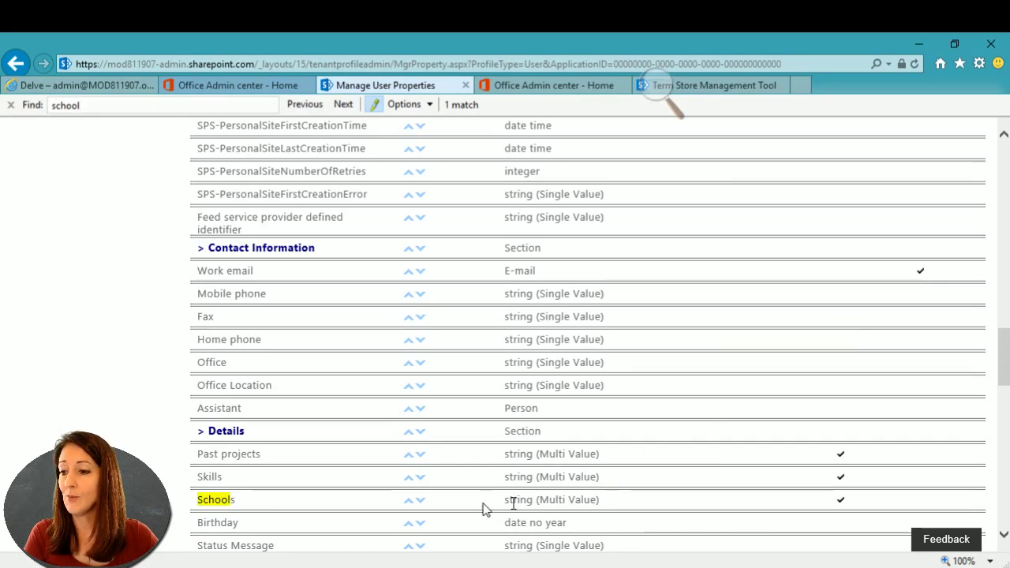
click(385, 505)
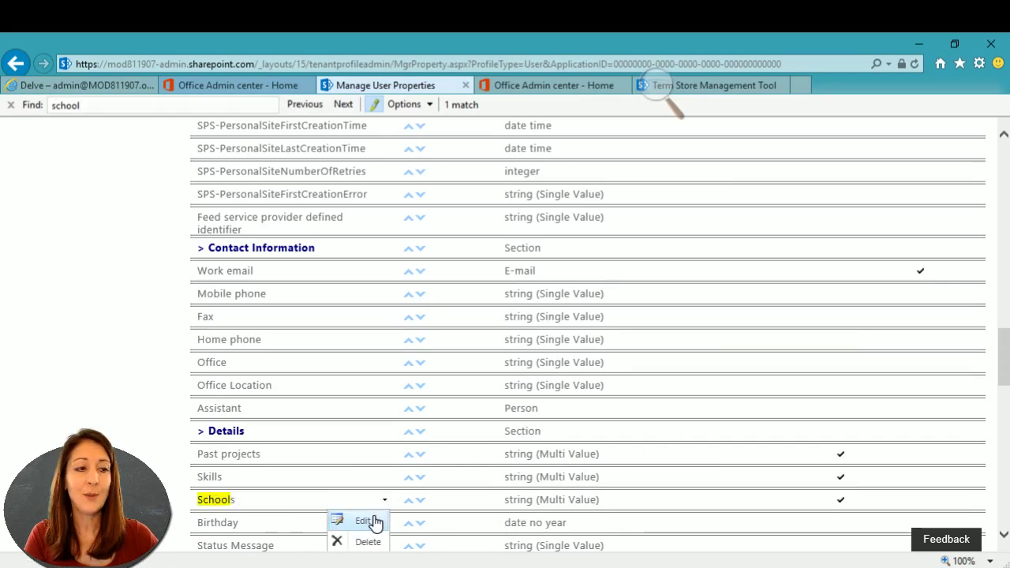
click(370, 519)
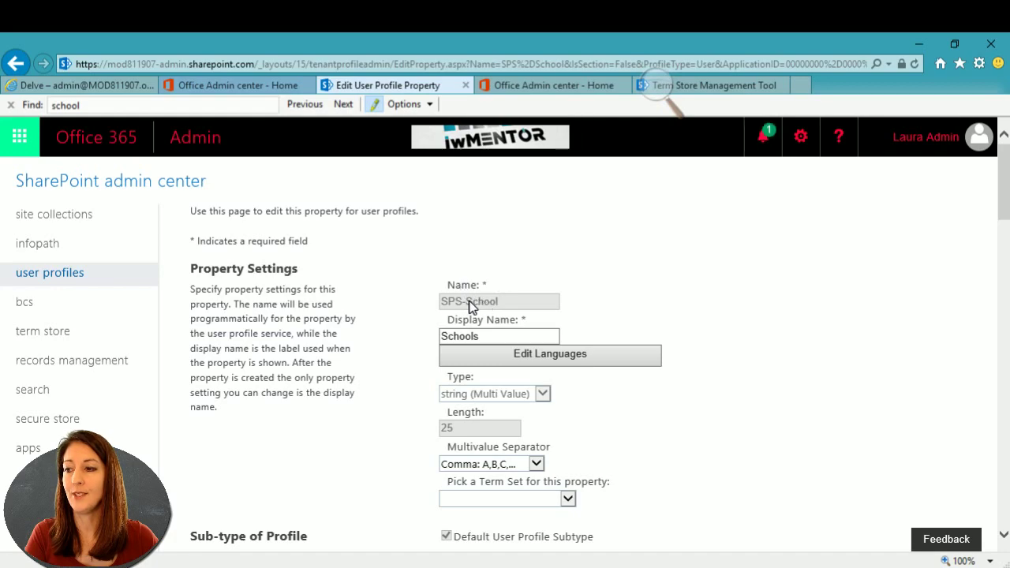
Assign the School term set to the Schools property and save the property
scroll(758, 375, down, 3)
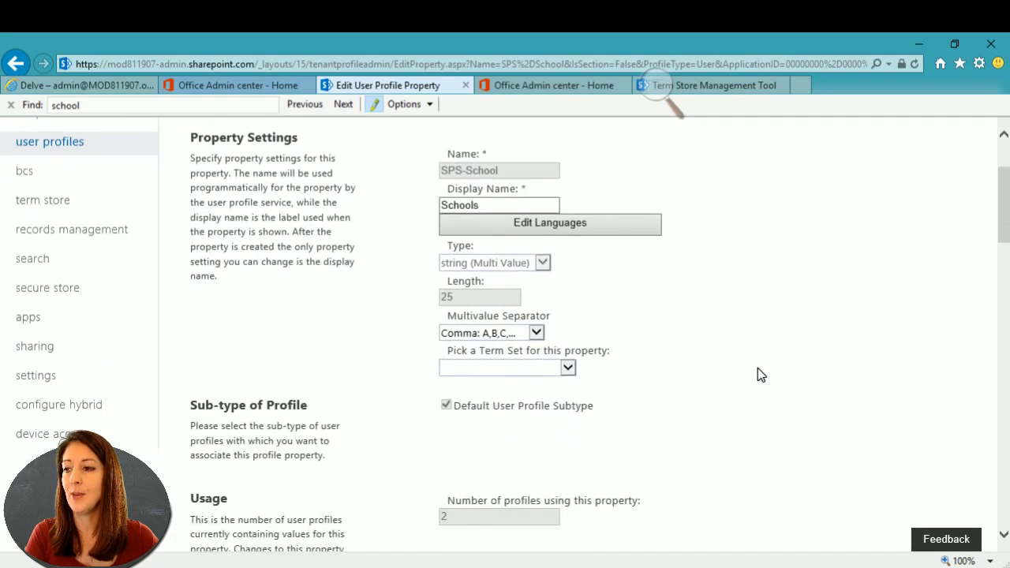
scroll(742, 370, down, 2)
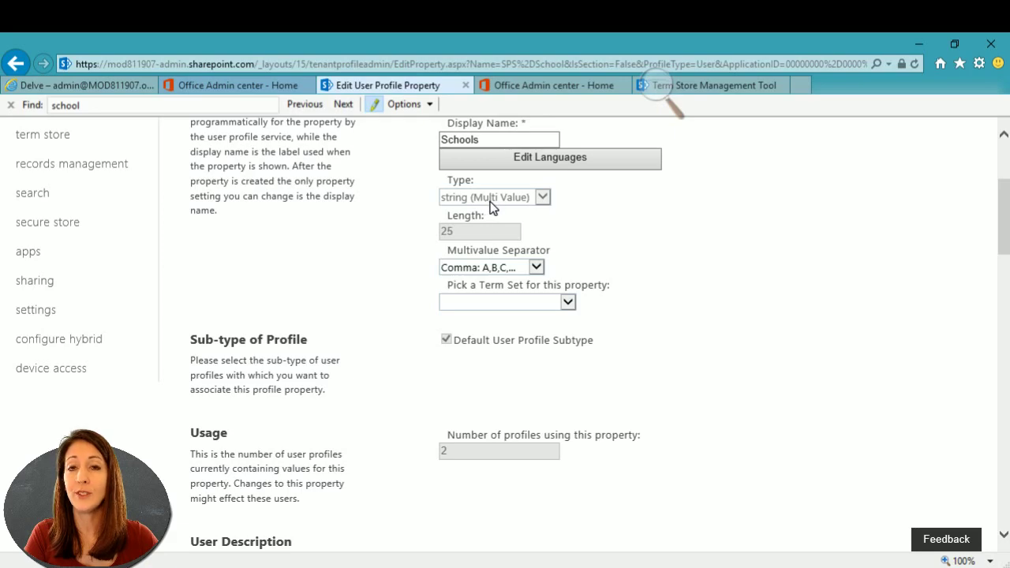
click(512, 302)
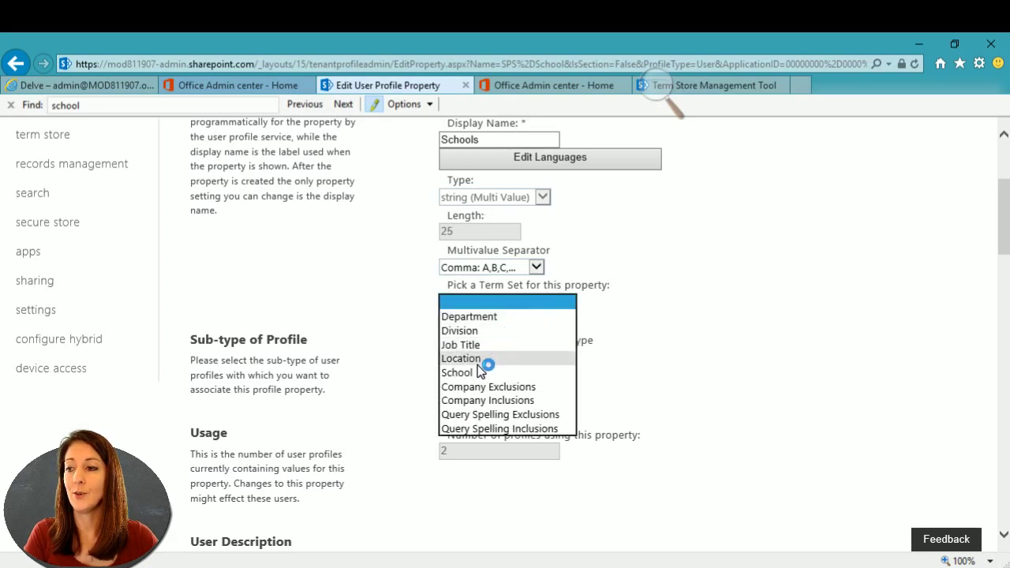
click(515, 372)
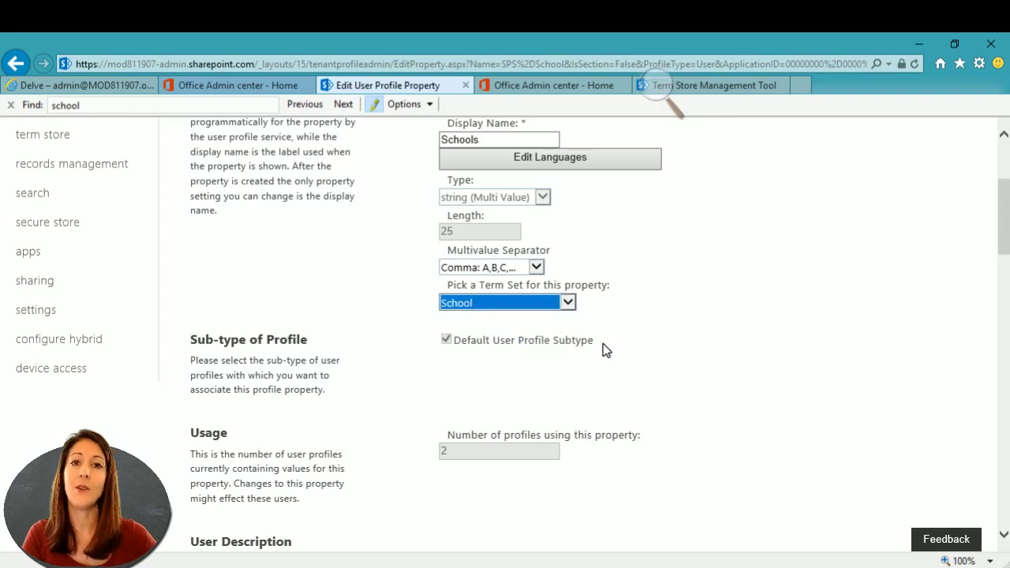
scroll(605, 344, down, 3)
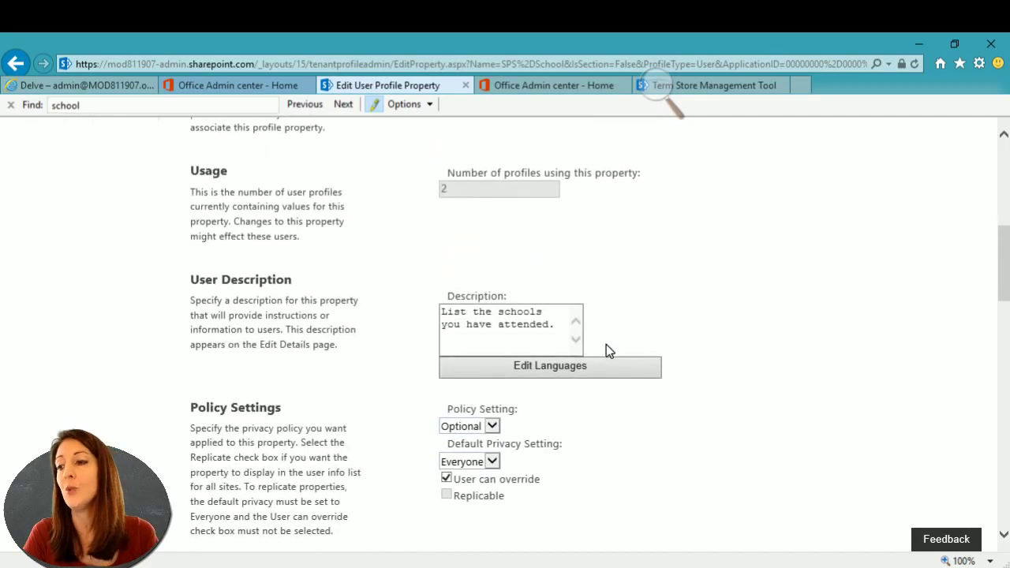
scroll(717, 412, down, 15)
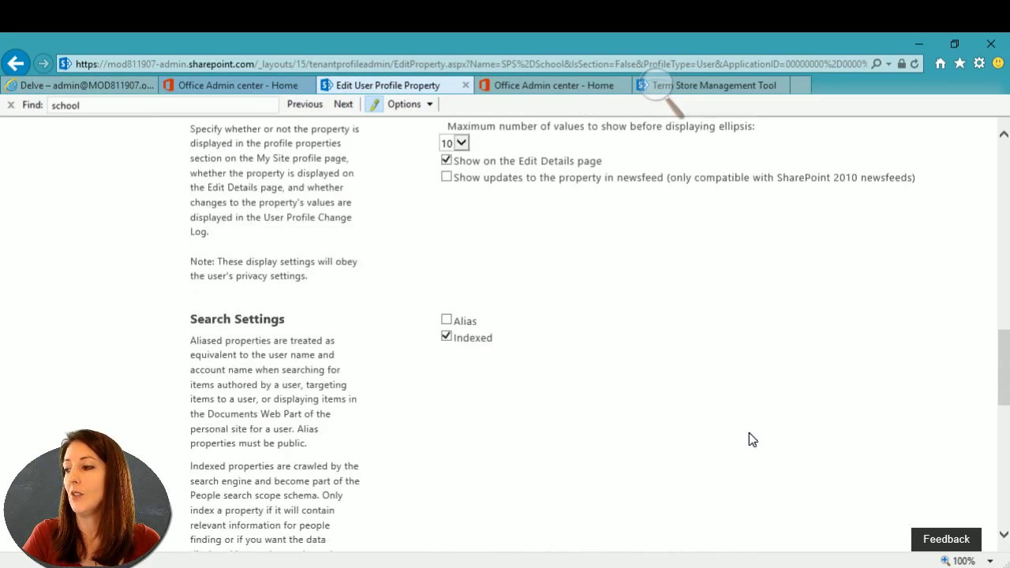
click(642, 516)
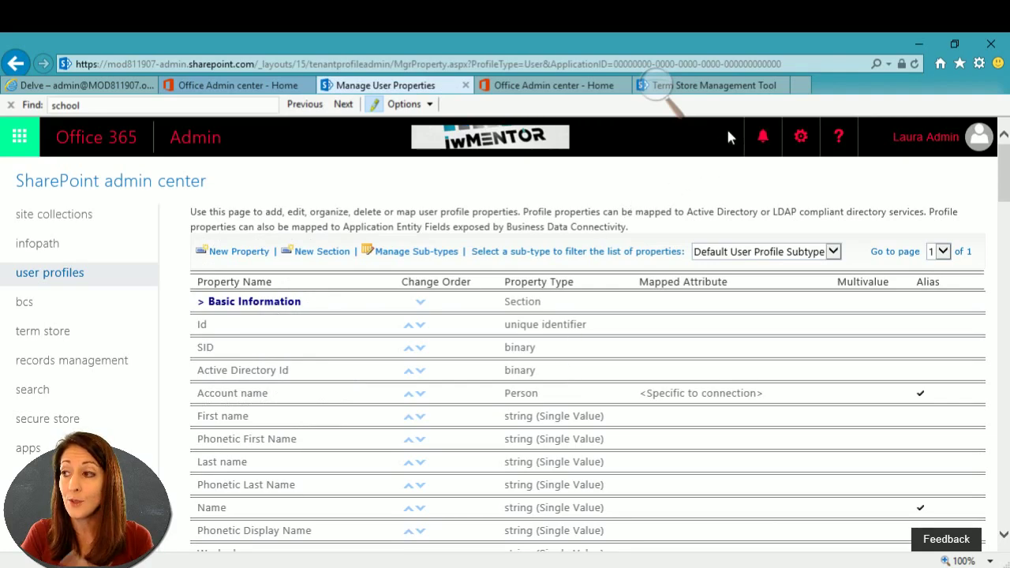
Switch to the term store, reload it through the site settings, and expand the Keywords term set under System
click(707, 85)
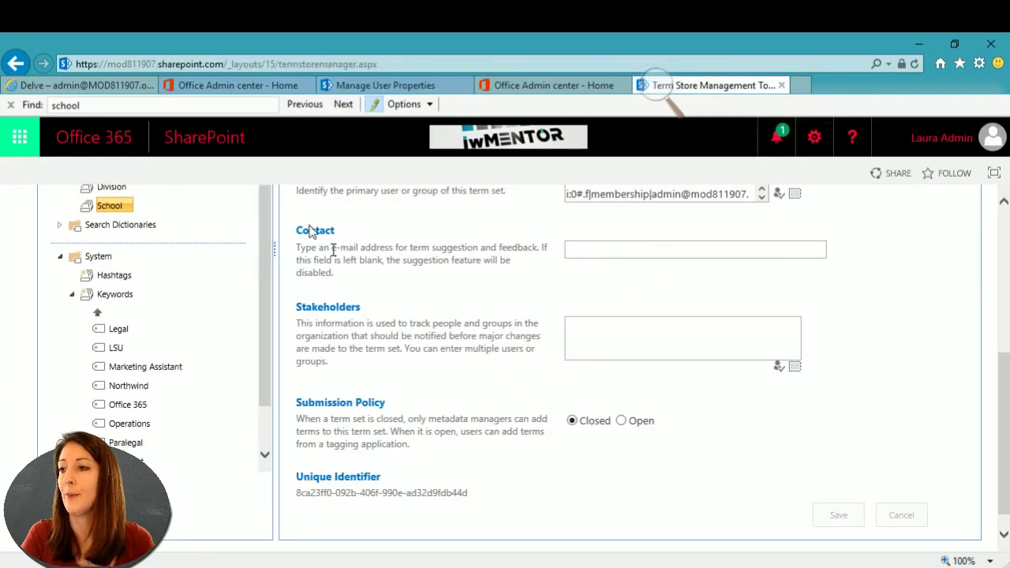
click(817, 137)
click(746, 387)
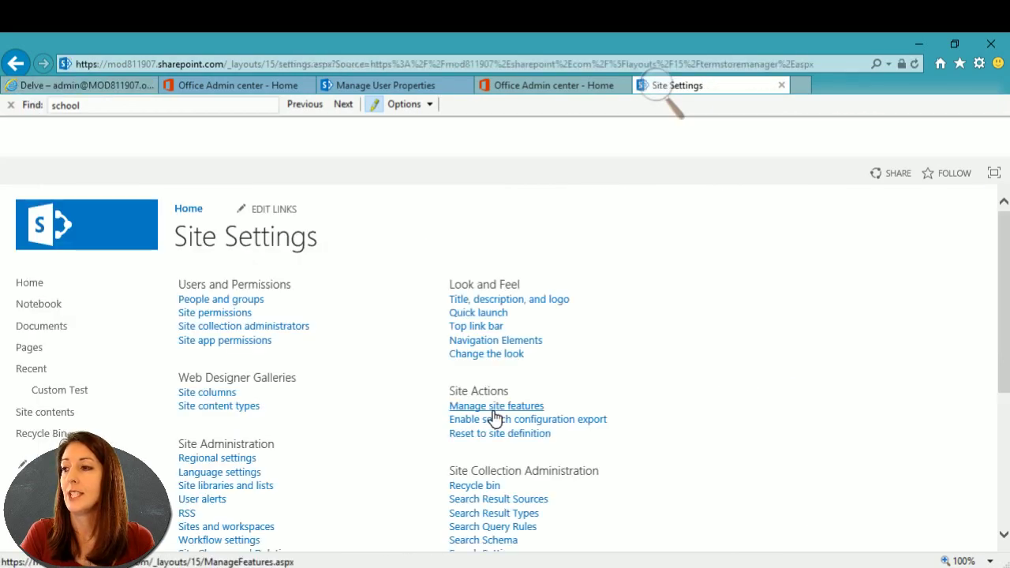
scroll(384, 408, down, 3)
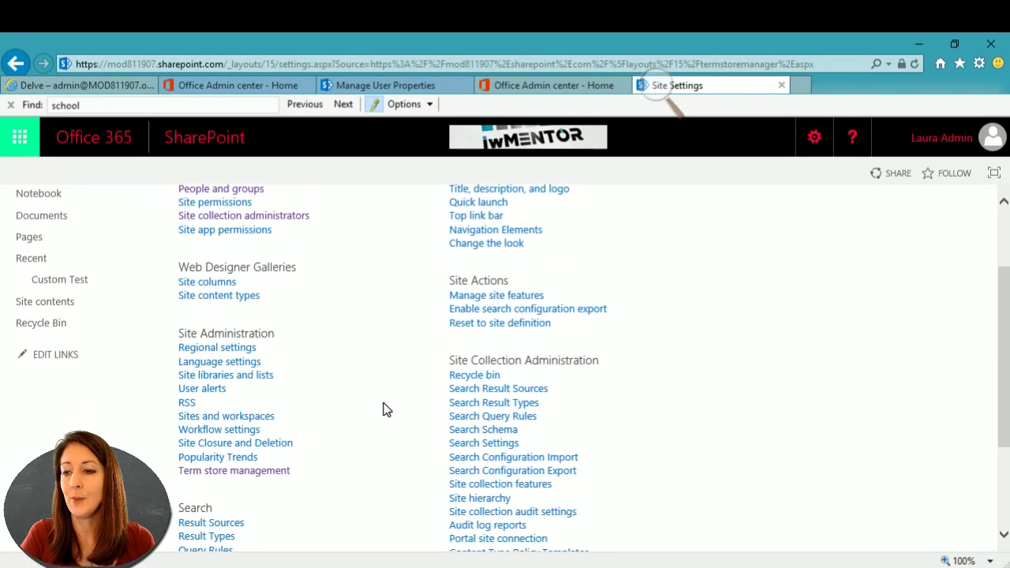
click(250, 474)
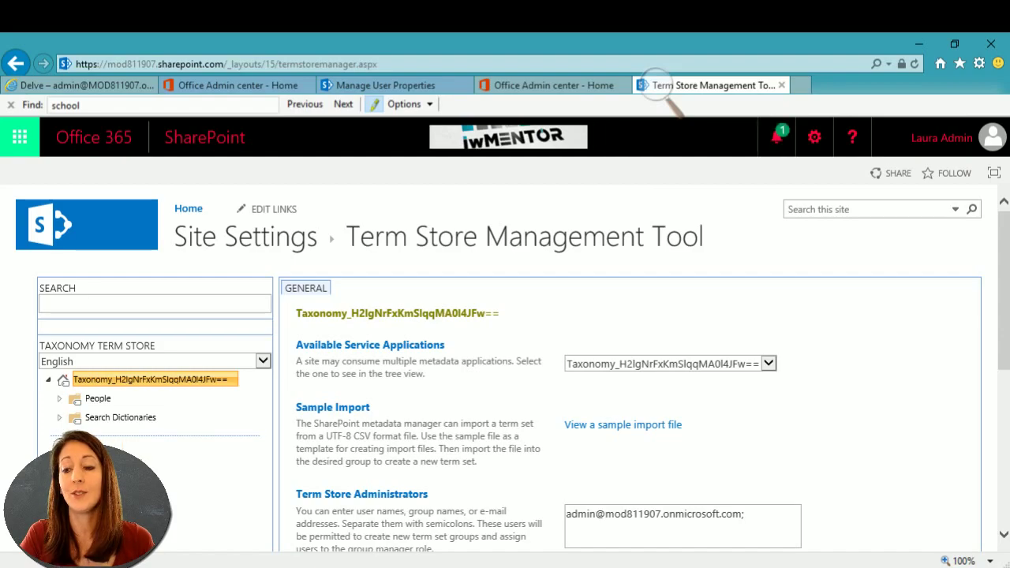
scroll(232, 497, down, 3)
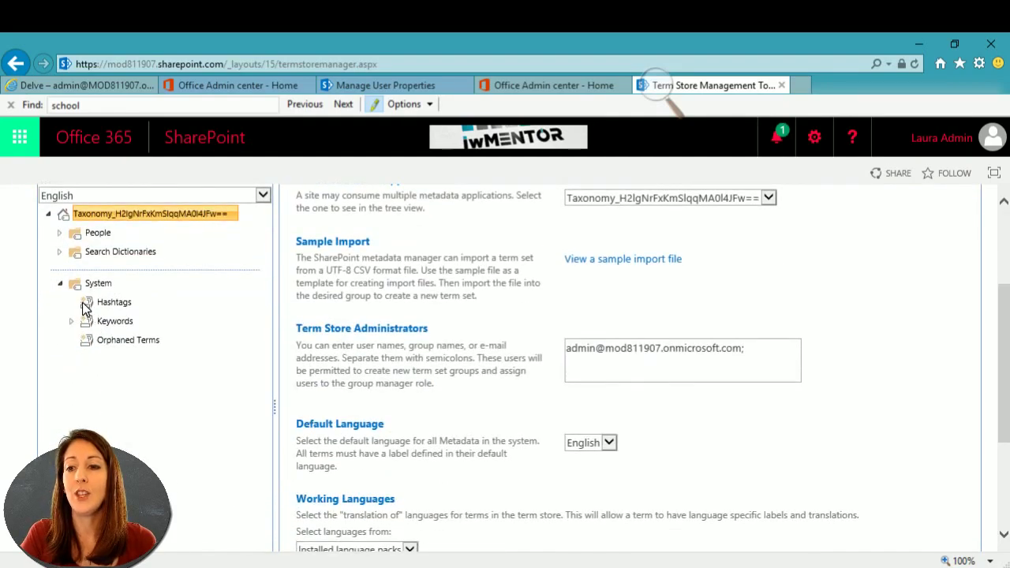
click(71, 321)
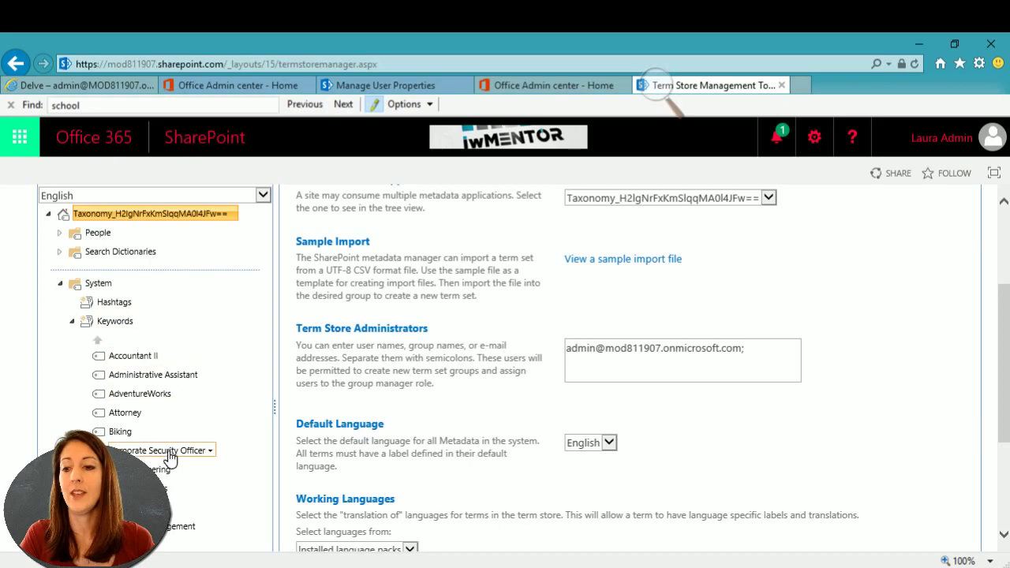
Move the LSU keyword into the School term set under People, blocking its use outside that set, and expand School to check it
scroll(180, 448, down, 3)
scroll(165, 350, down, 3)
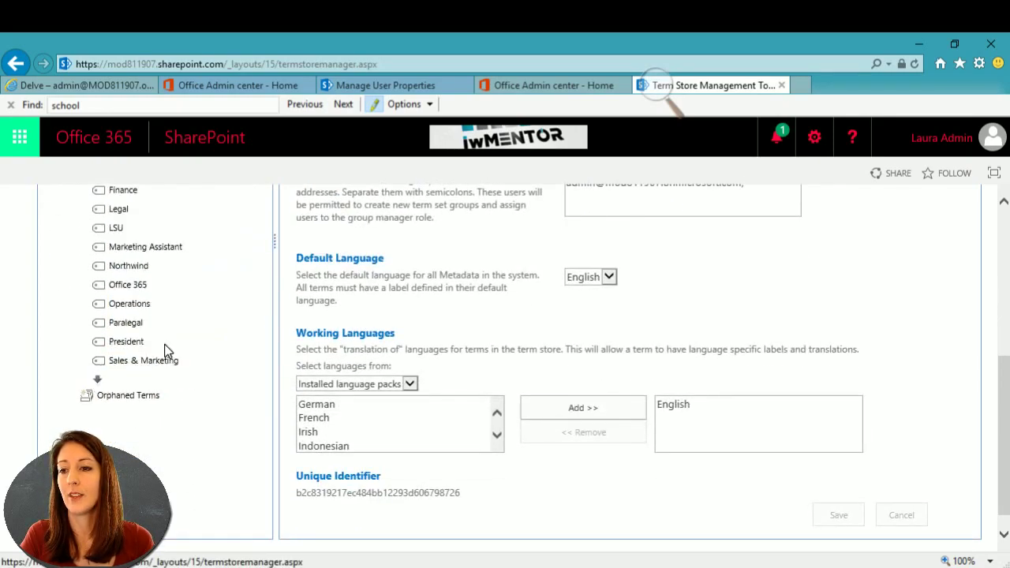
click(111, 228)
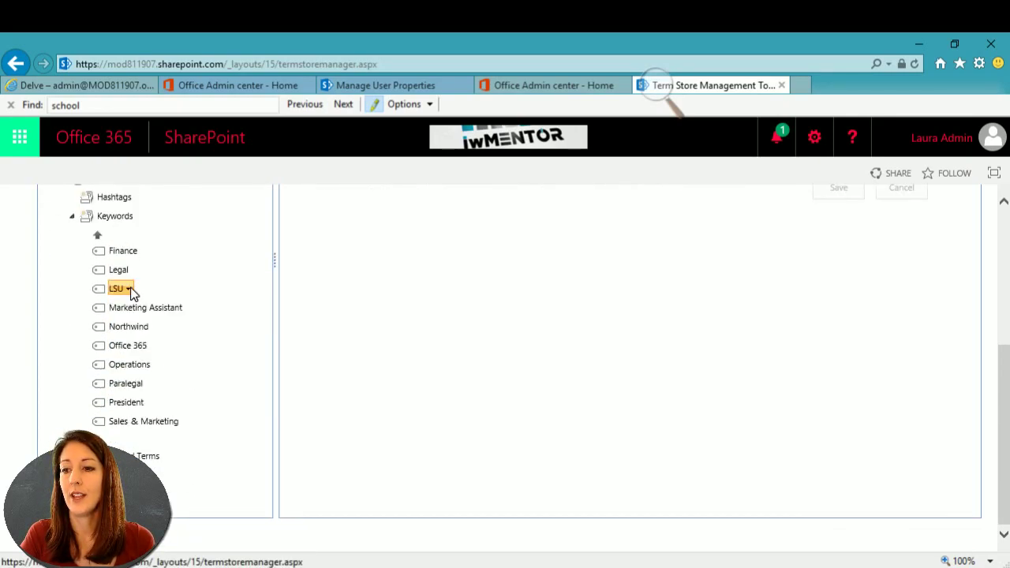
click(129, 290)
click(189, 310)
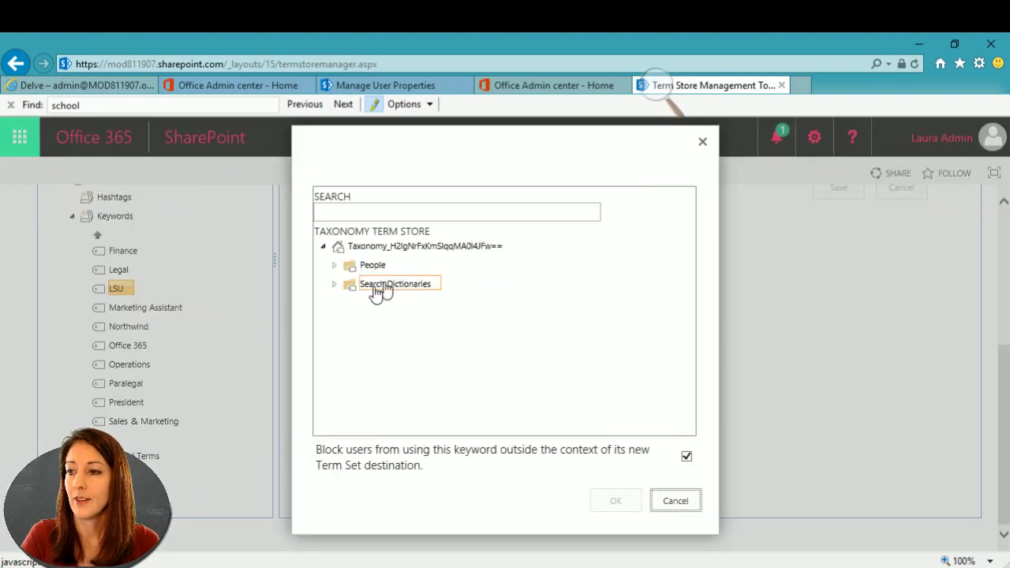
click(335, 267)
click(385, 359)
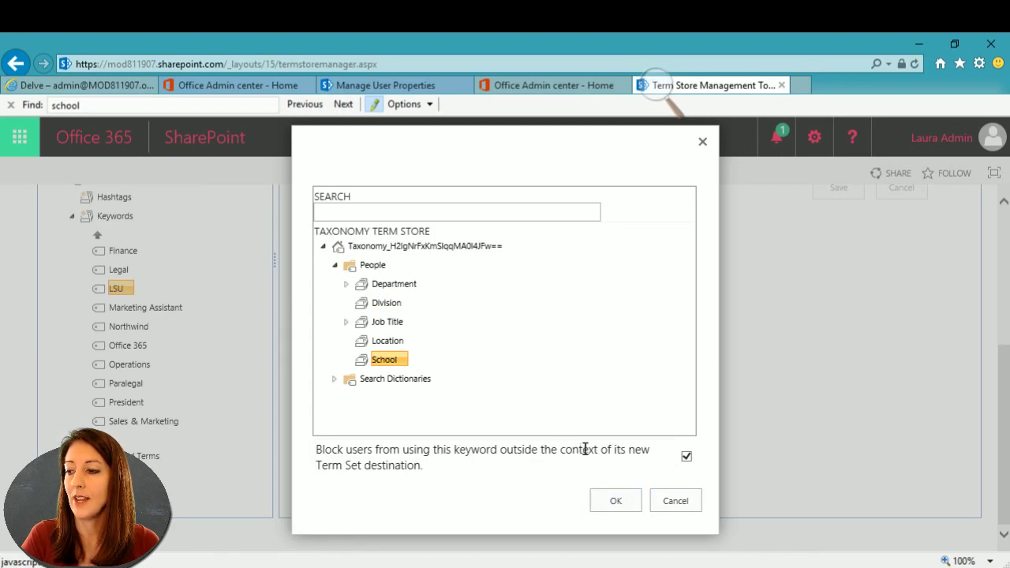
click(612, 499)
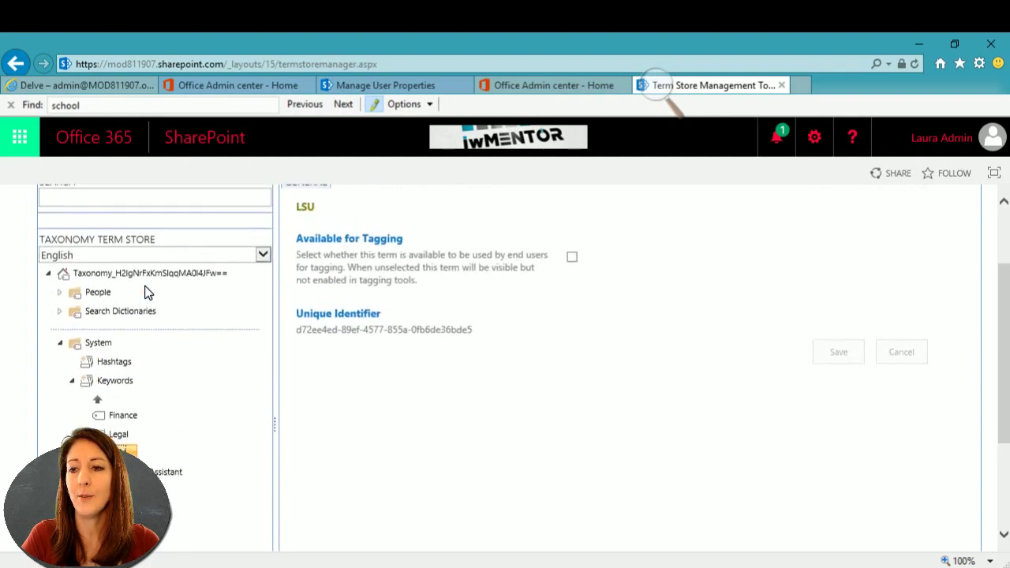
click(59, 295)
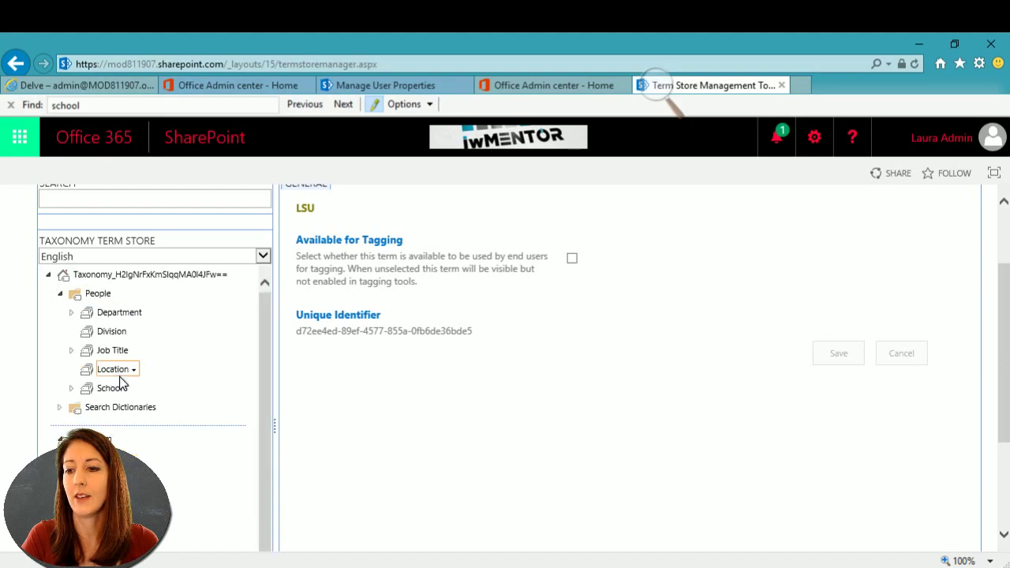
click(72, 389)
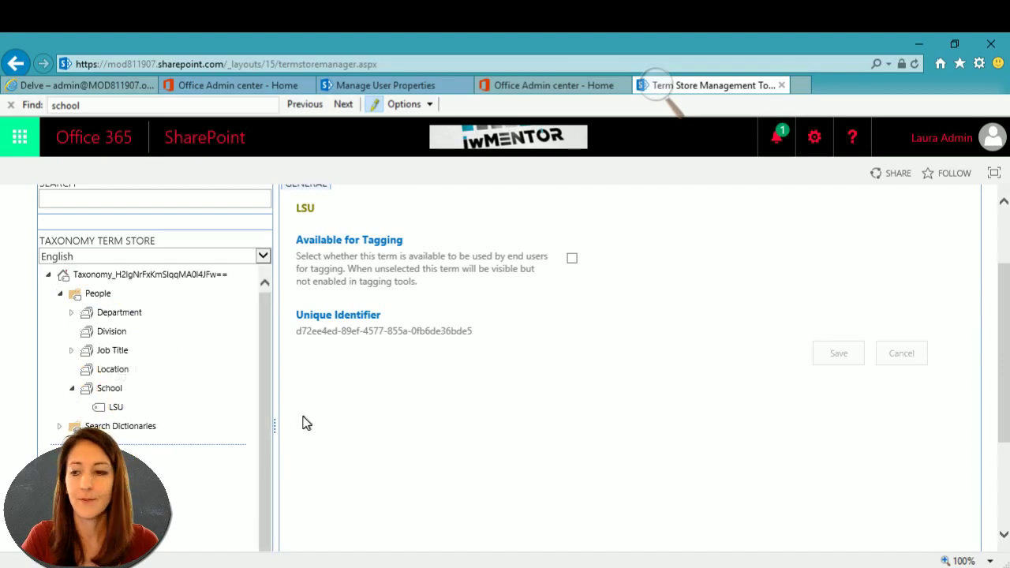
Move the Southwind keyword into the School term set under People, with blocking outside the destination term set turned off
scroll(269, 419, down, 2)
scroll(171, 466, down, 3)
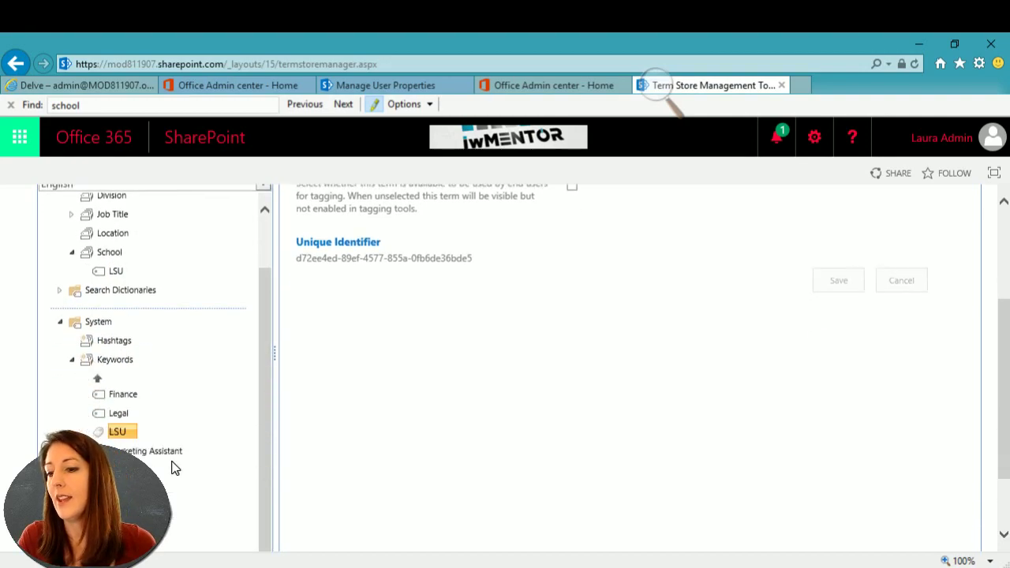
scroll(172, 467, down, 3)
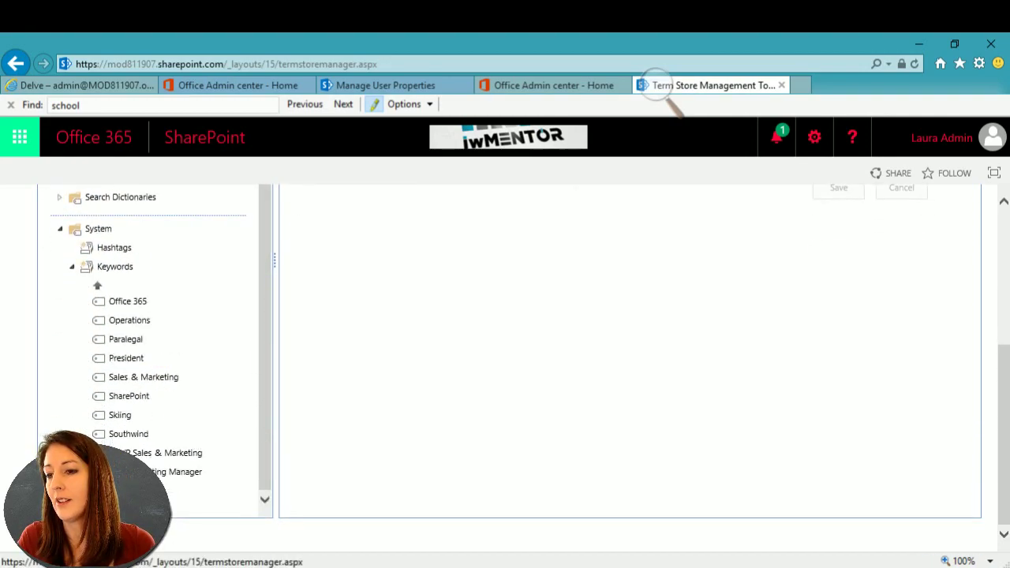
click(153, 436)
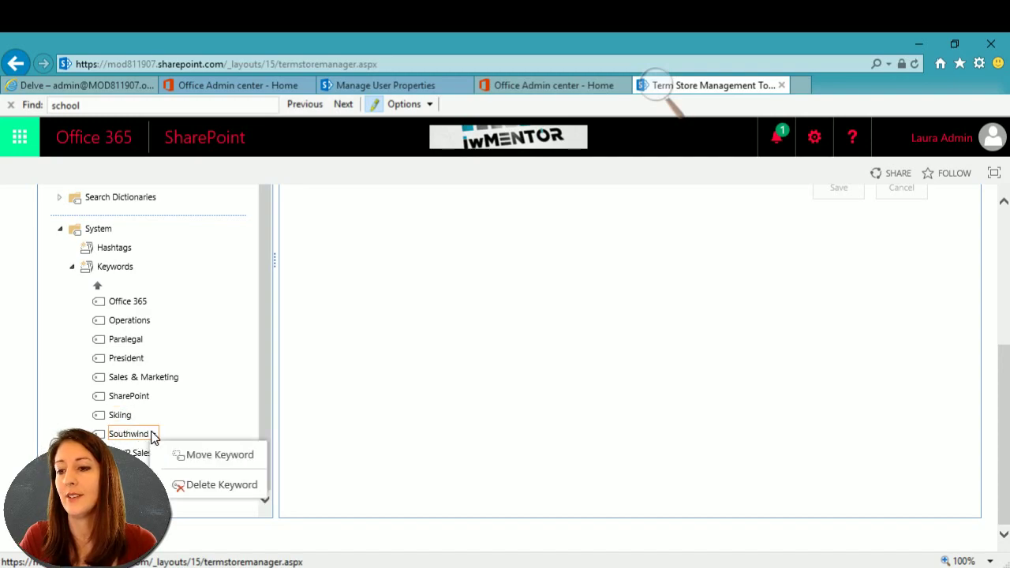
click(199, 456)
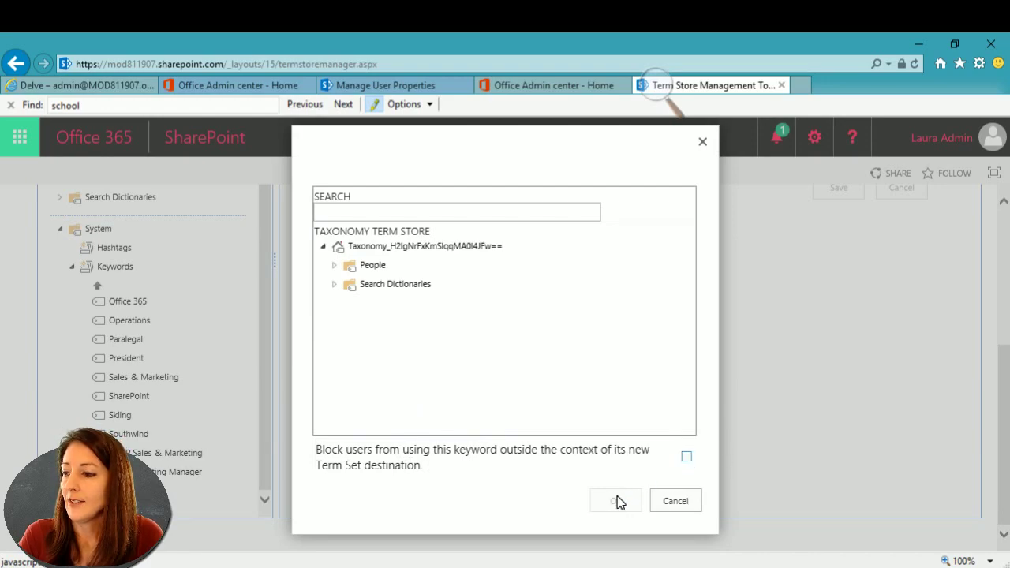
click(335, 266)
click(385, 363)
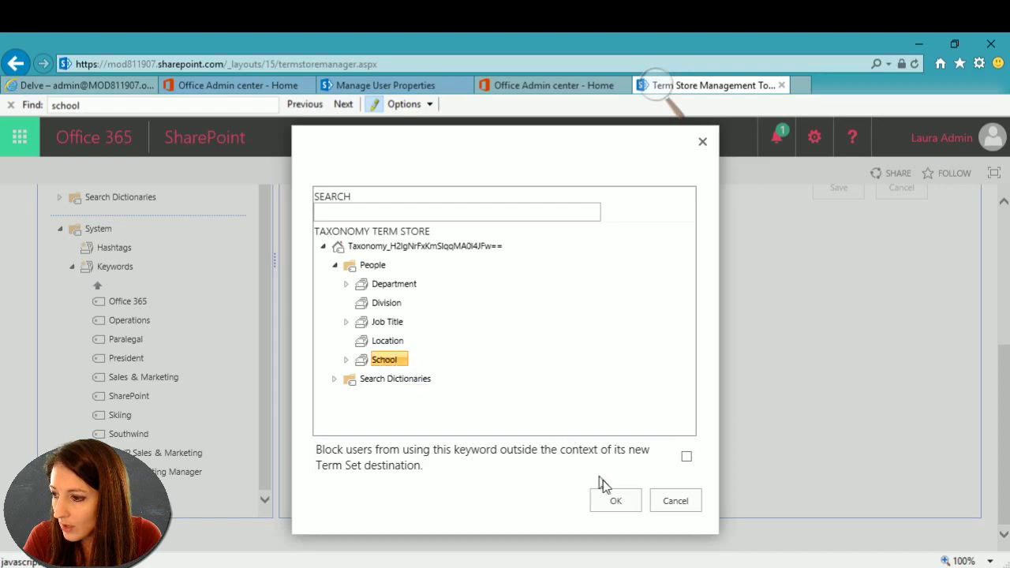
click(619, 500)
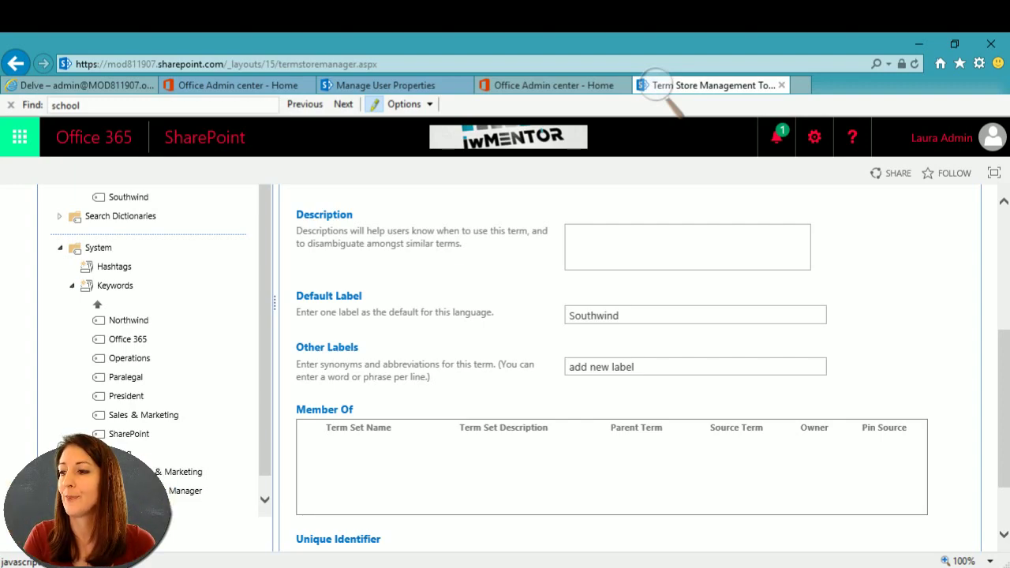
Return to the SharePoint user properties and review the Custom Properties and Details sections of the list
click(372, 89)
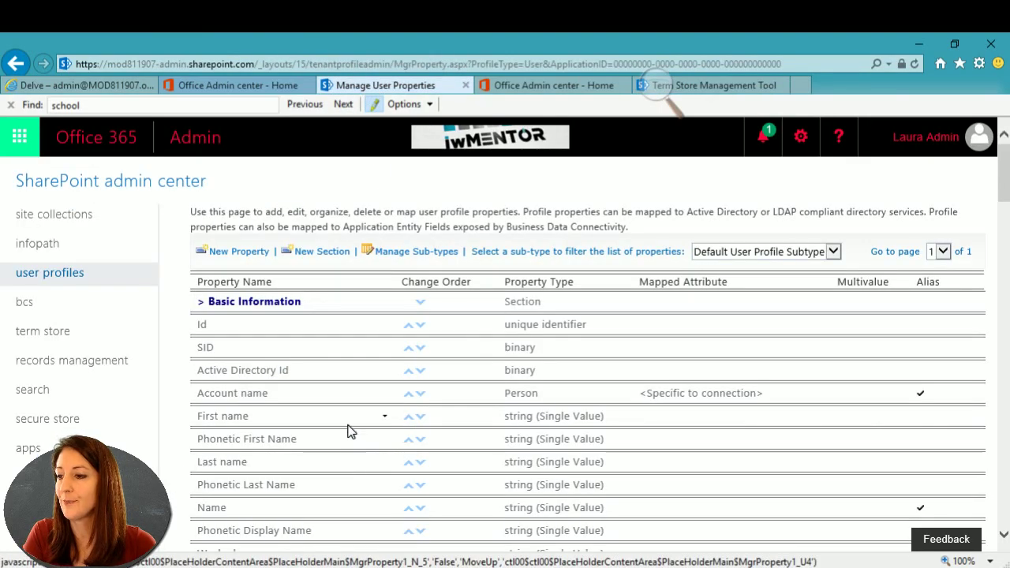
drag(1008, 183, 1007, 505)
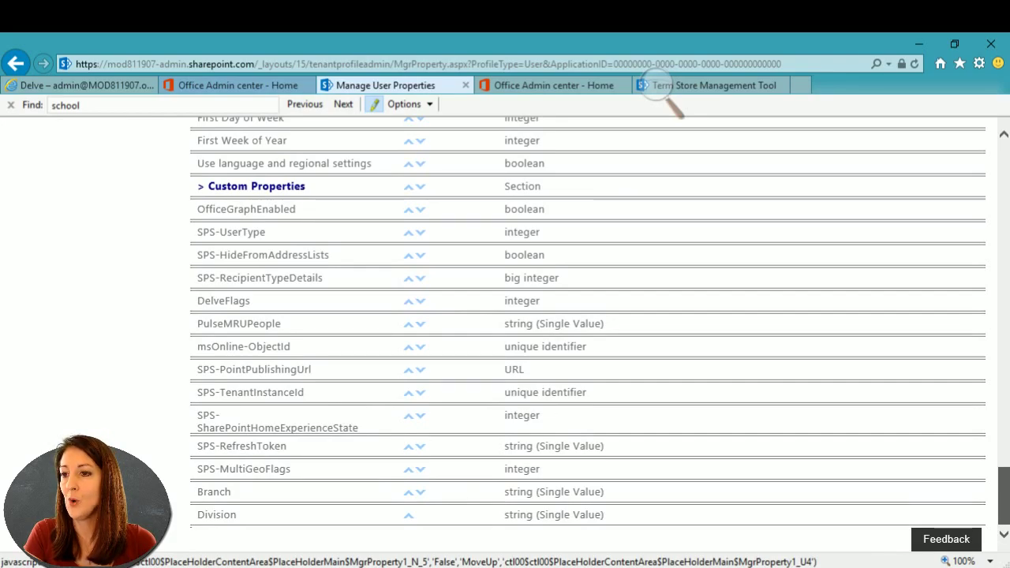
drag(1005, 506, 1004, 387)
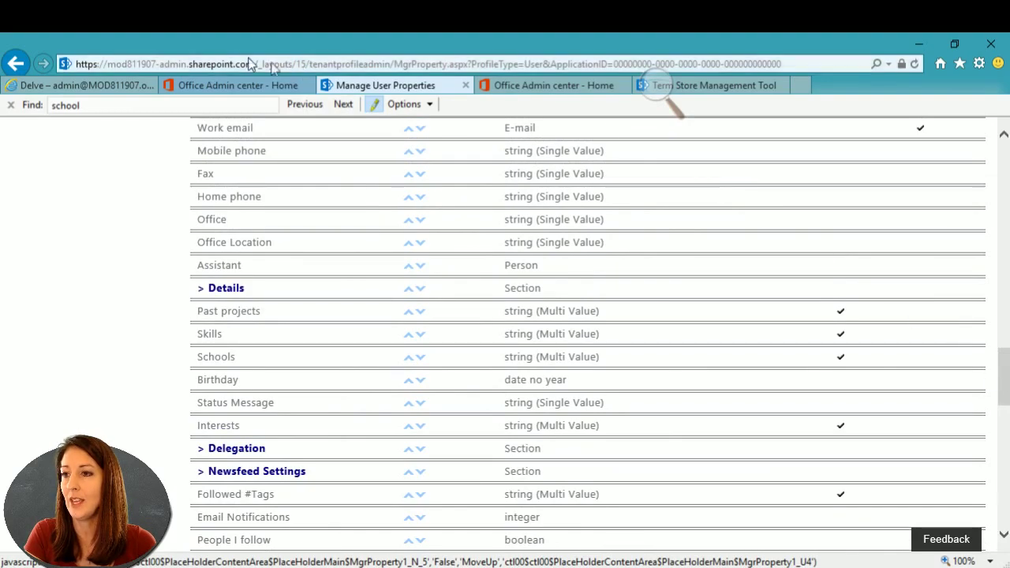
Switch to the Delve profile editor and examine the fields in its sections, from Contact information and About me to Additional information
click(77, 85)
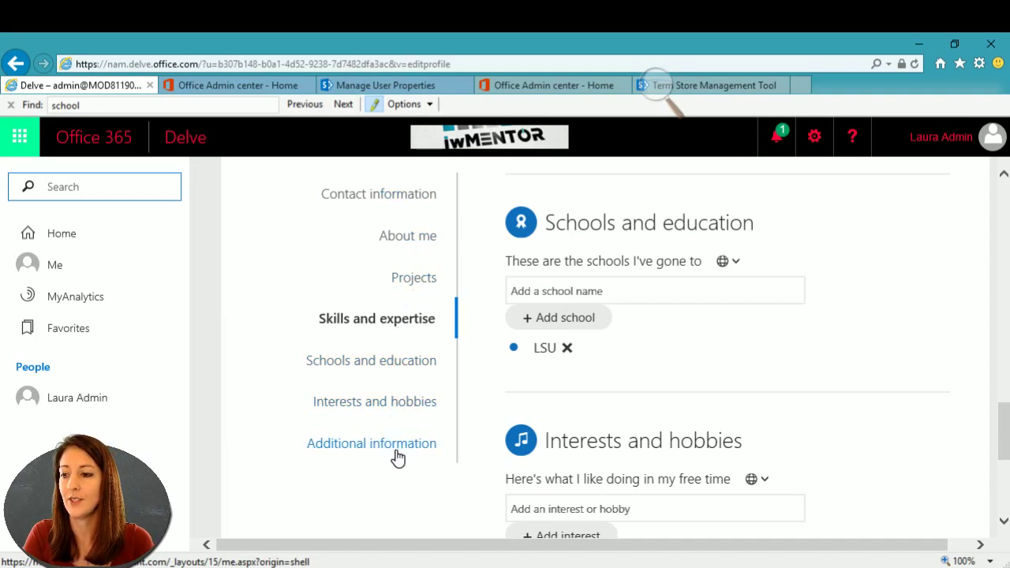
click(416, 240)
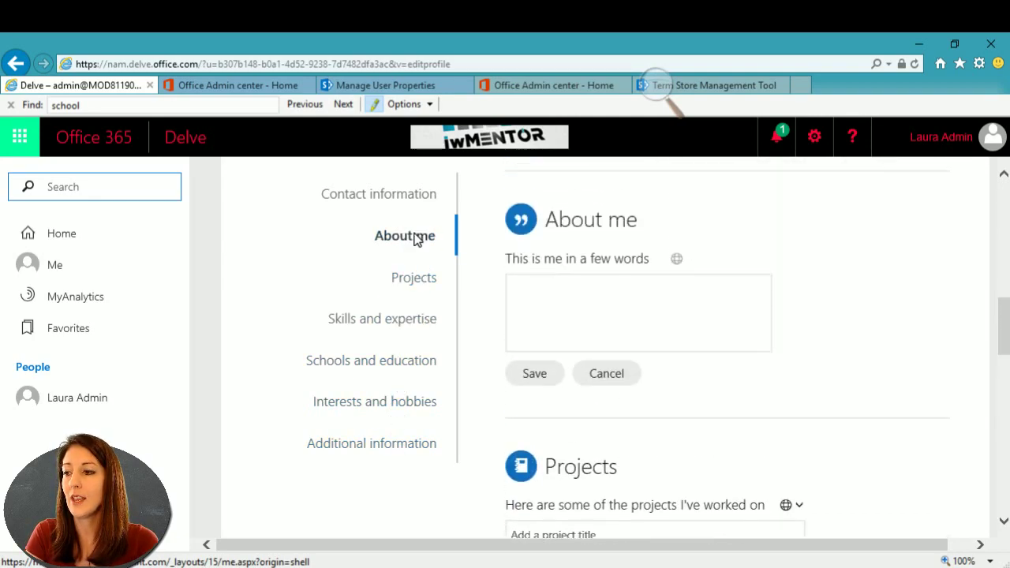
scroll(746, 443, down, 8)
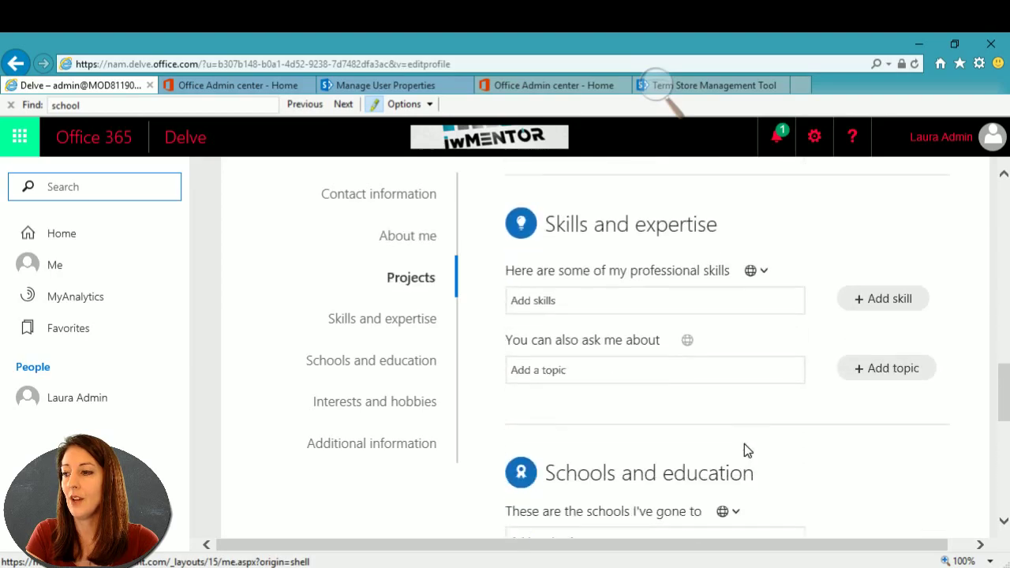
scroll(744, 444, down, 5)
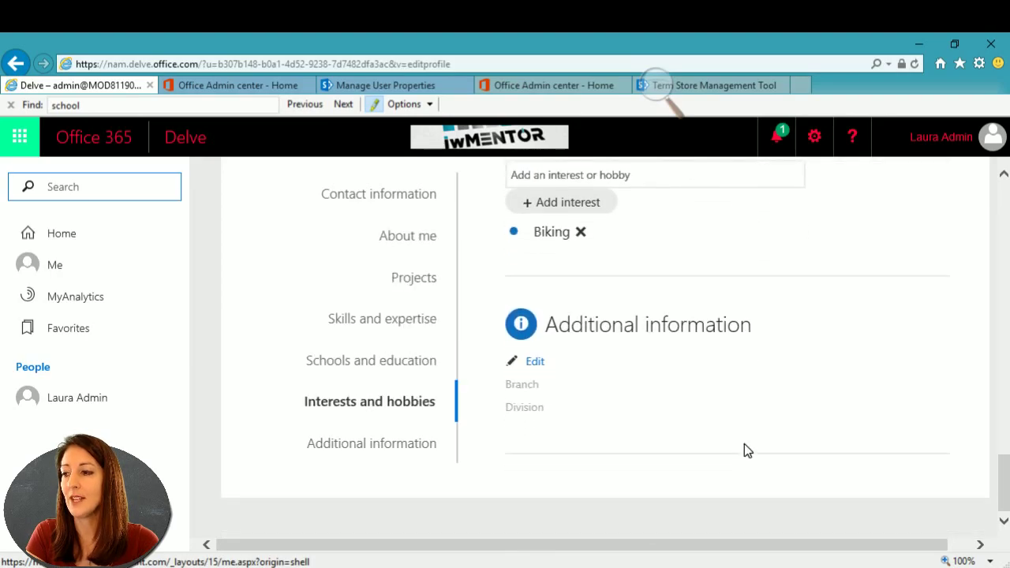
scroll(745, 444, up, 4)
click(382, 195)
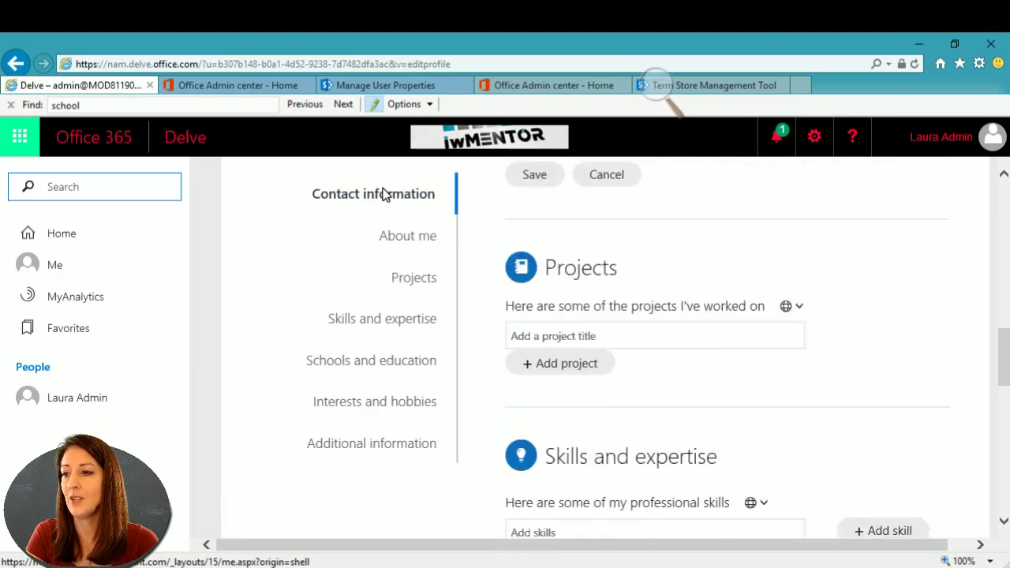
scroll(688, 413, down, 5)
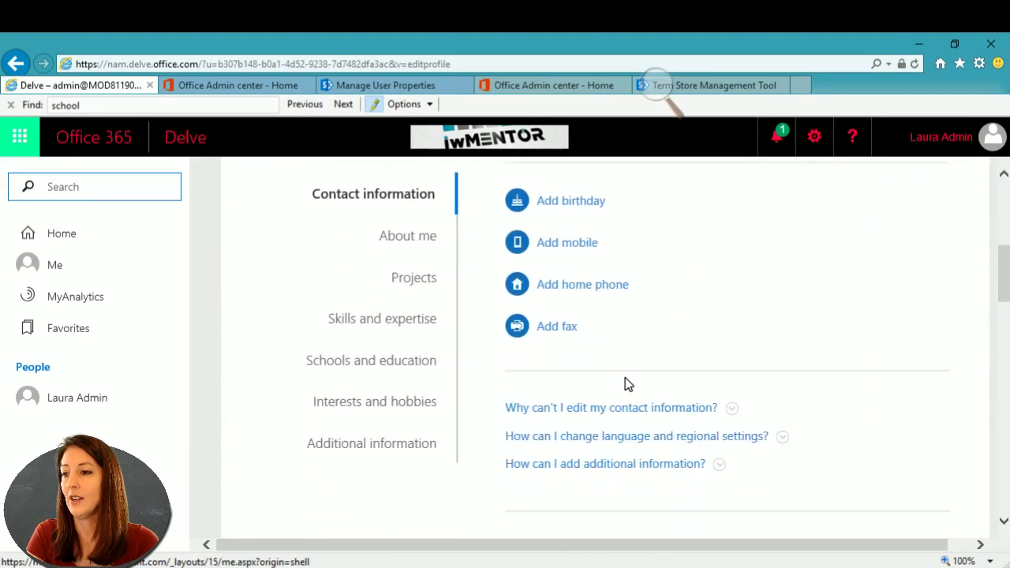
scroll(625, 378, up, 3)
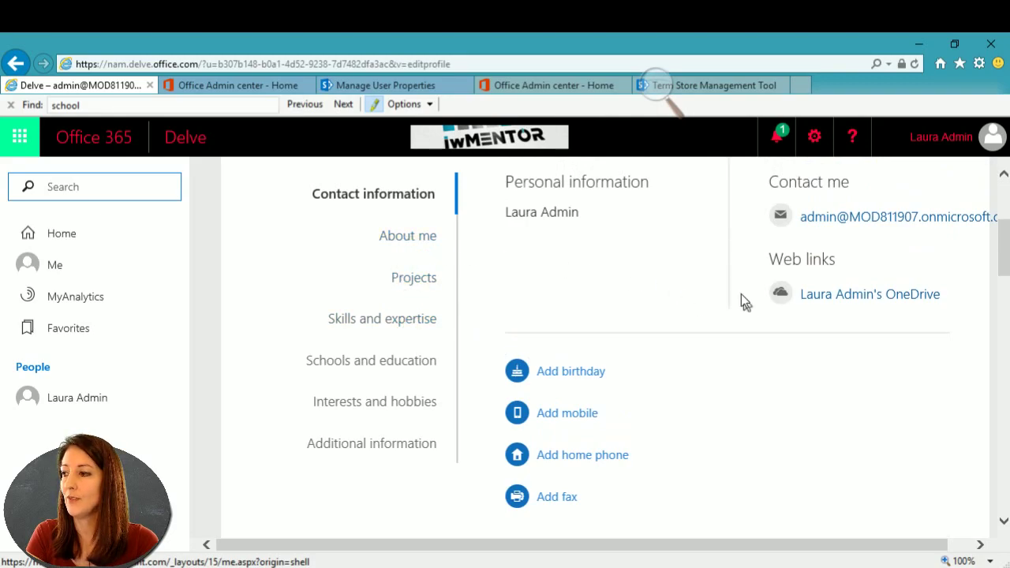
scroll(652, 282, up, 2)
scroll(653, 284, down, 1)
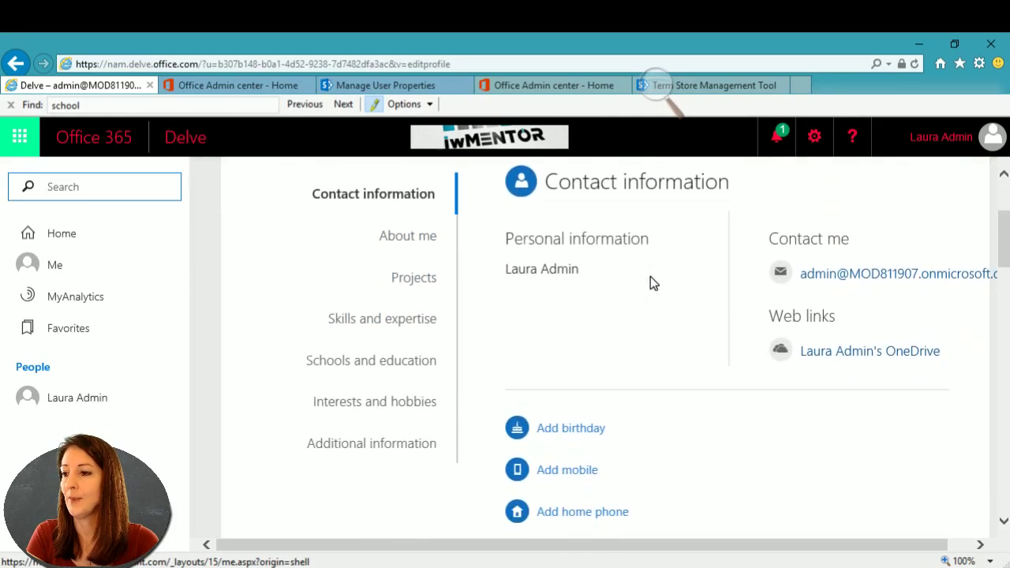
scroll(650, 282, down, 1)
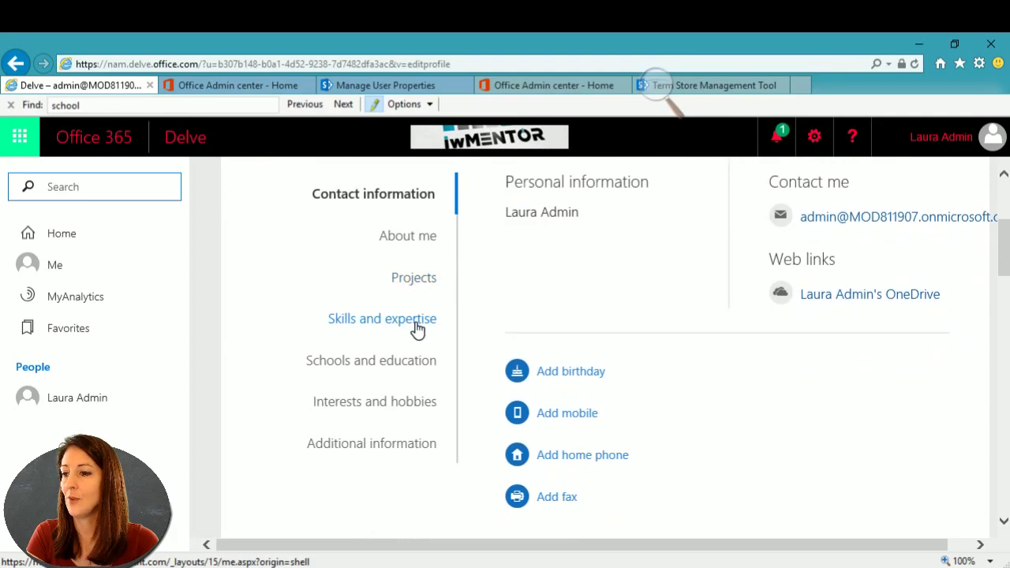
click(410, 450)
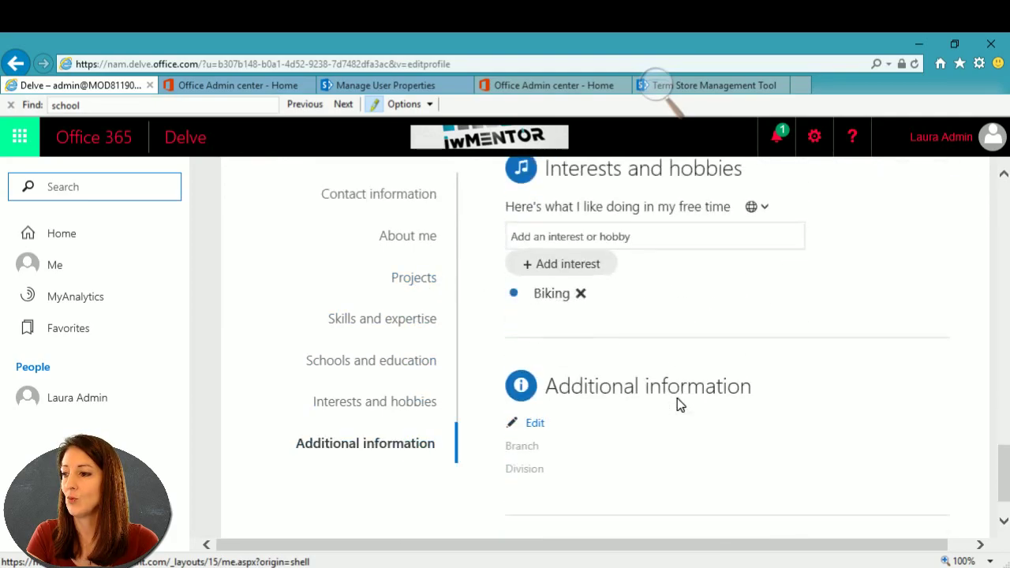
click(438, 238)
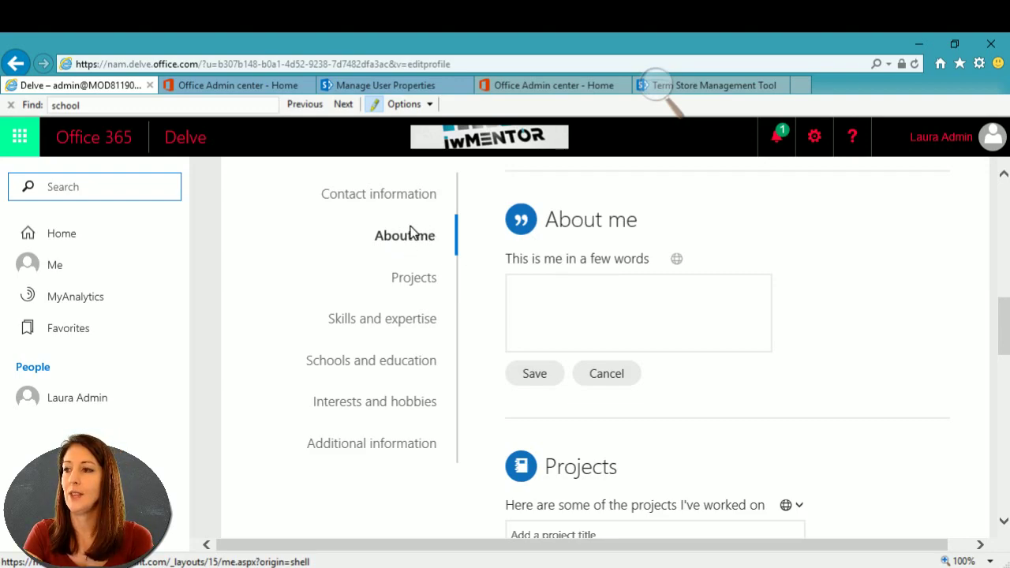
Return to the SharePoint user properties and move the Division property up within Custom Properties, placing it above SPS-RefreshToken
click(415, 85)
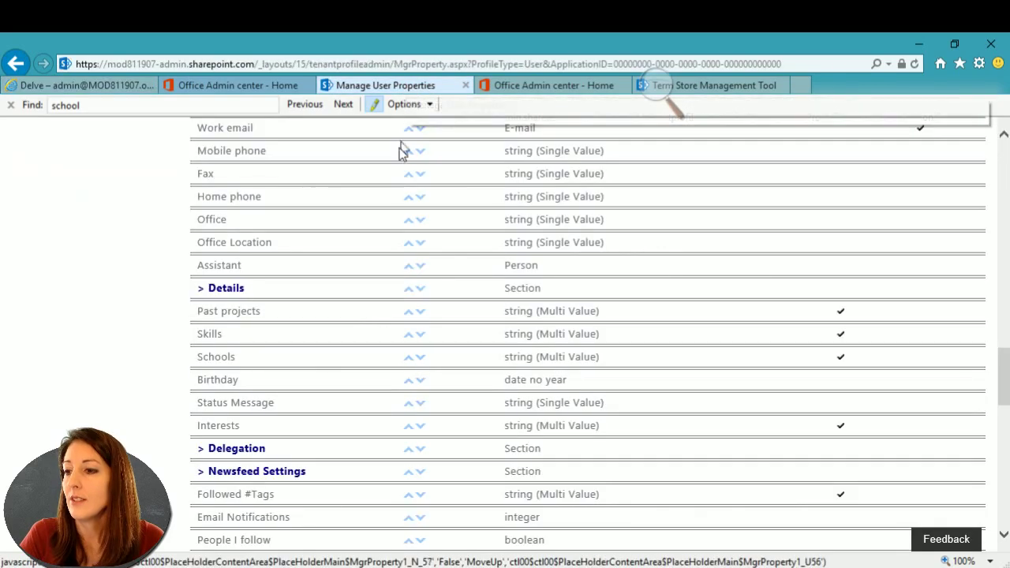
drag(1005, 373, 991, 223)
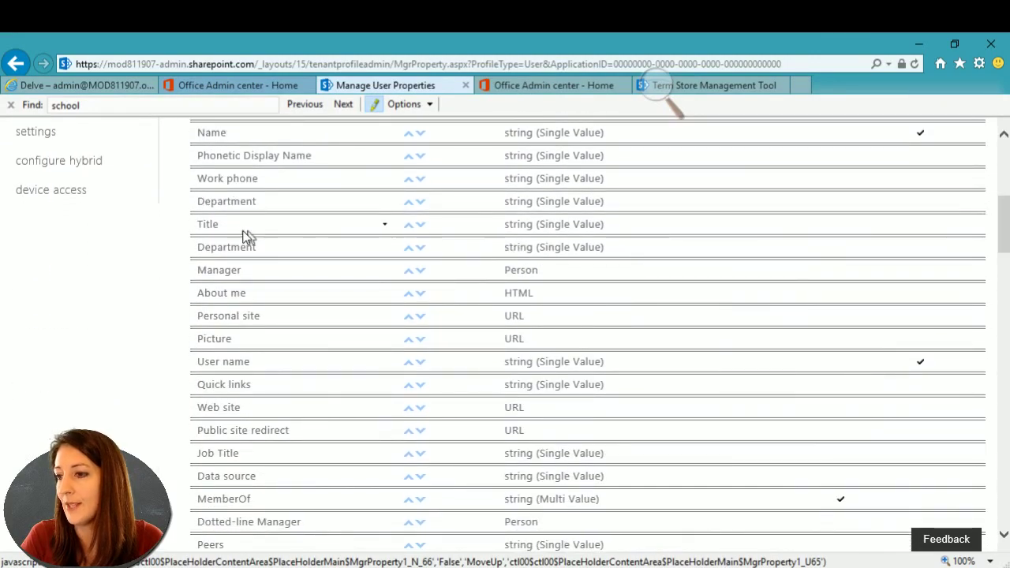
drag(262, 253, 262, 223)
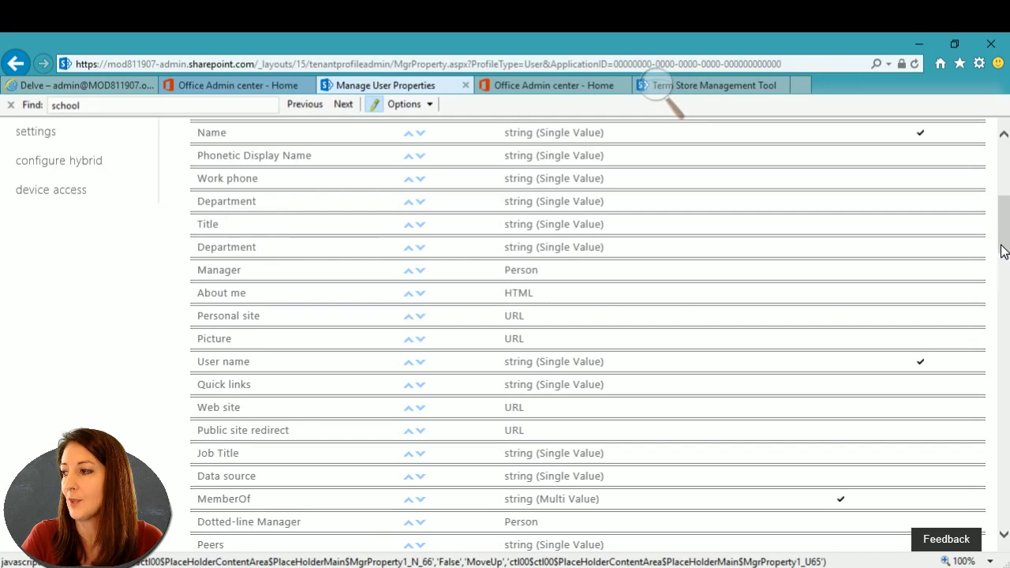
drag(1003, 244, 1003, 521)
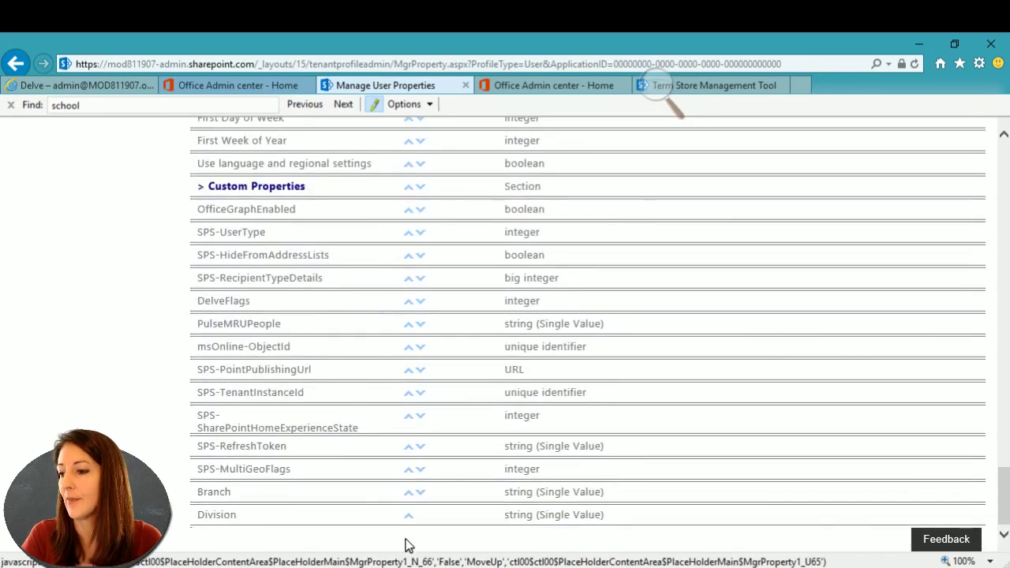
click(410, 495)
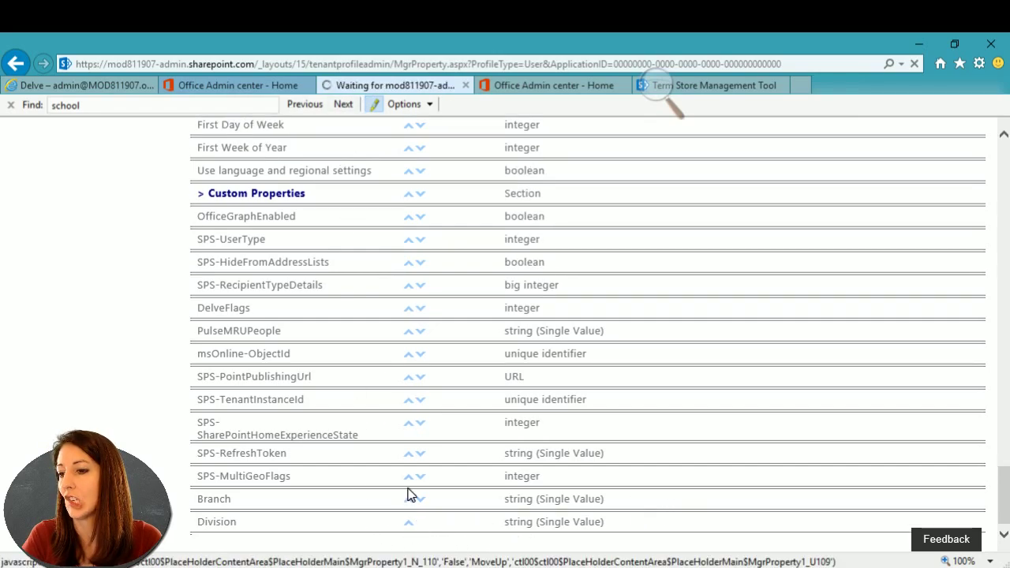
scroll(477, 525, down, 1)
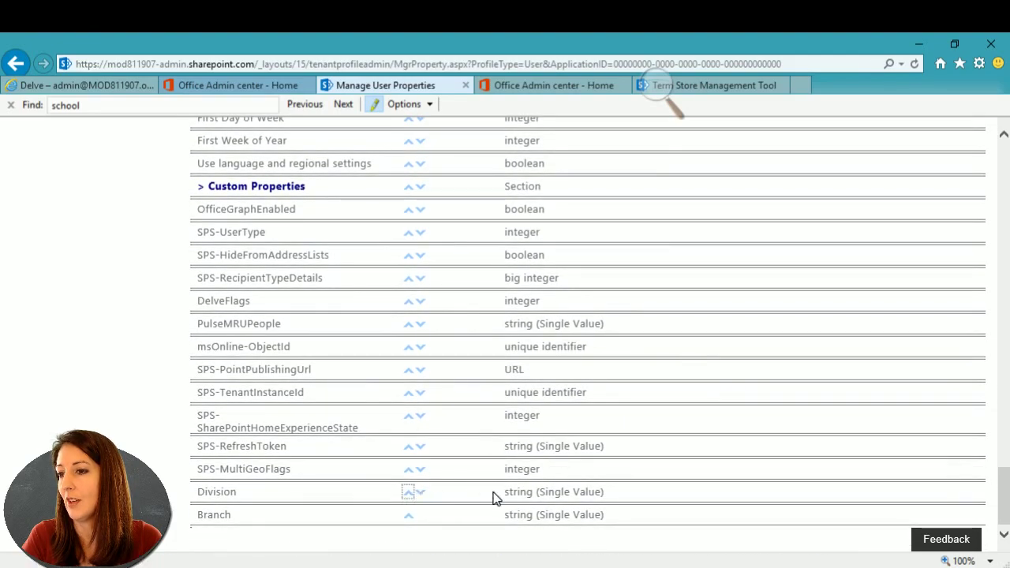
scroll(497, 499, up, 1)
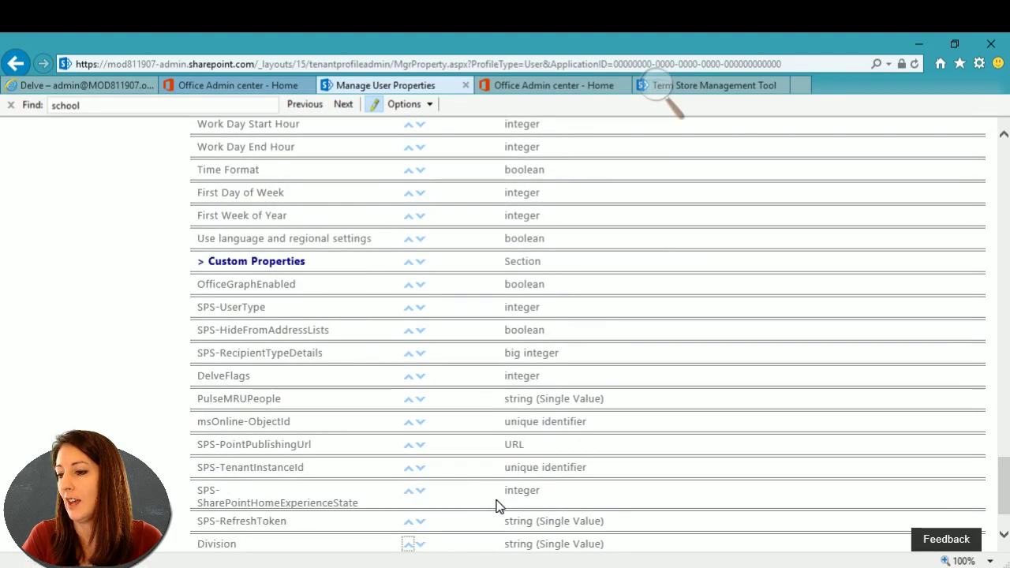
scroll(497, 505, down, 1)
click(408, 472)
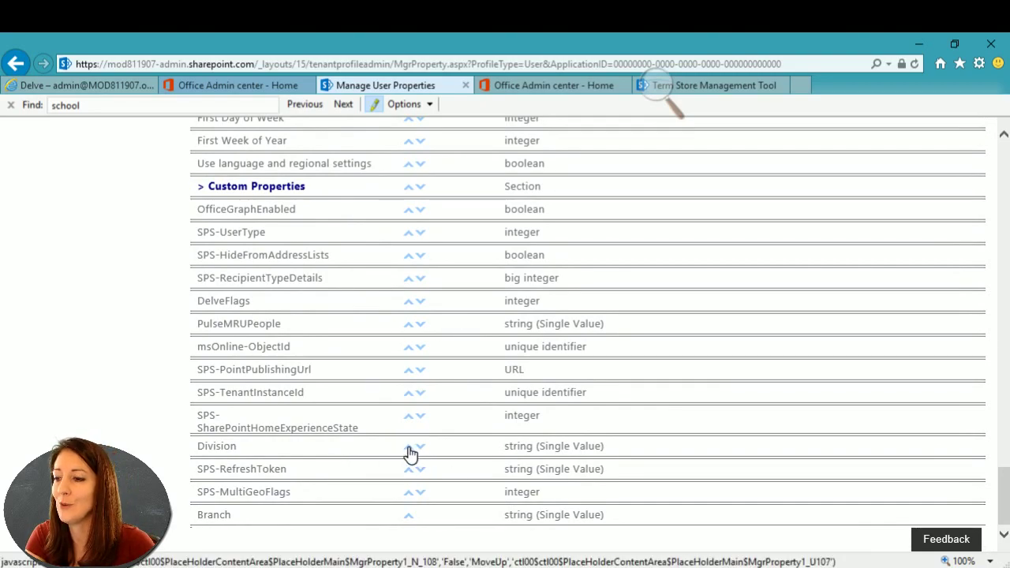
Open the Basic Information section for editing, review its display name and profile sub-type settings, and leave without saving
click(384, 188)
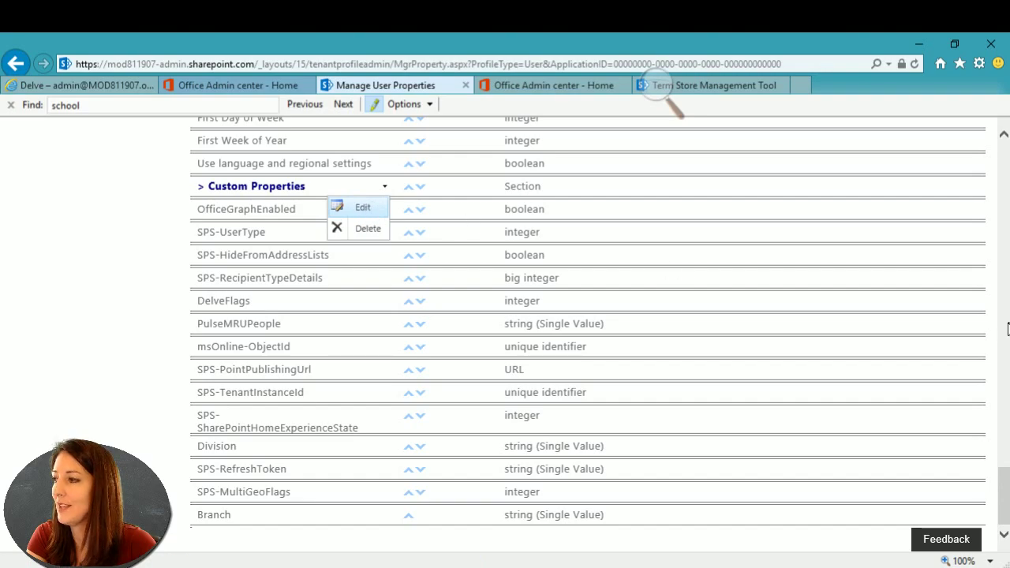
drag(1000, 487, 999, 154)
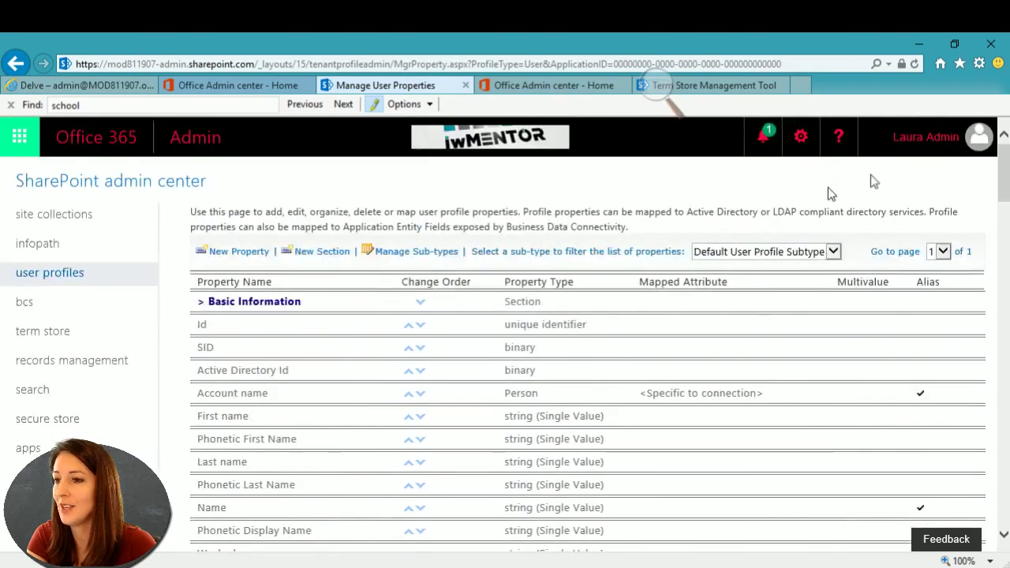
click(385, 303)
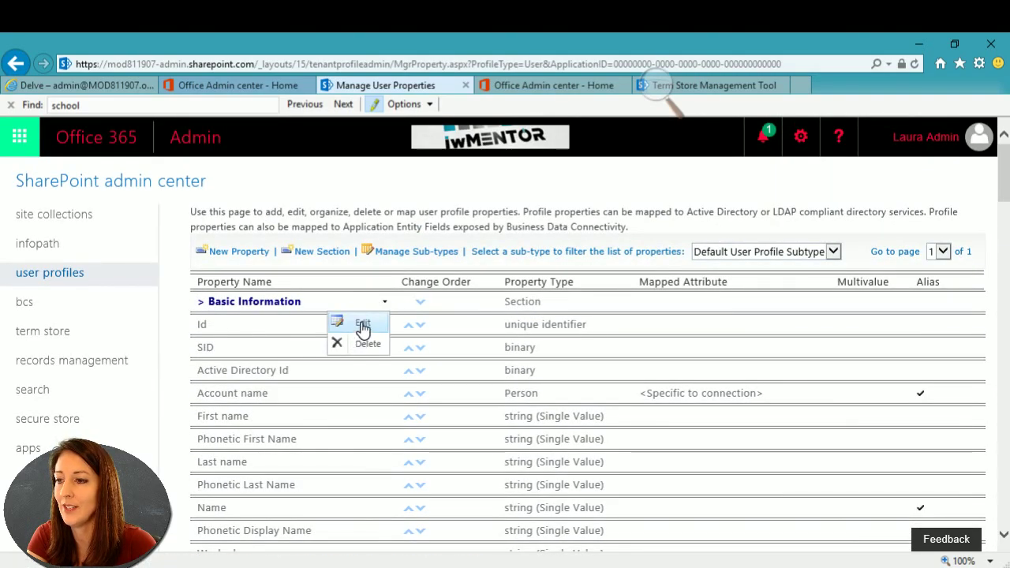
click(360, 324)
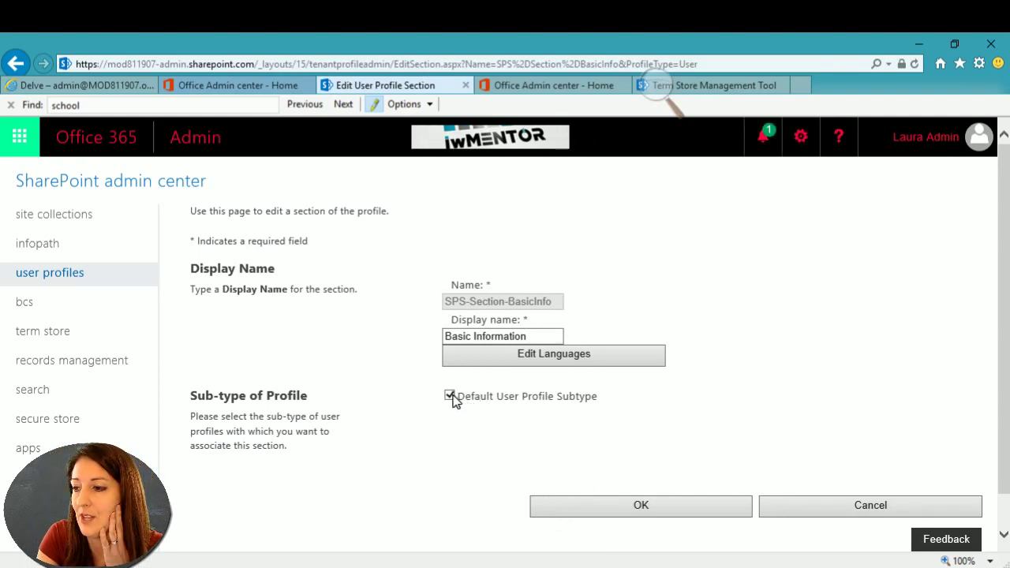
click(834, 507)
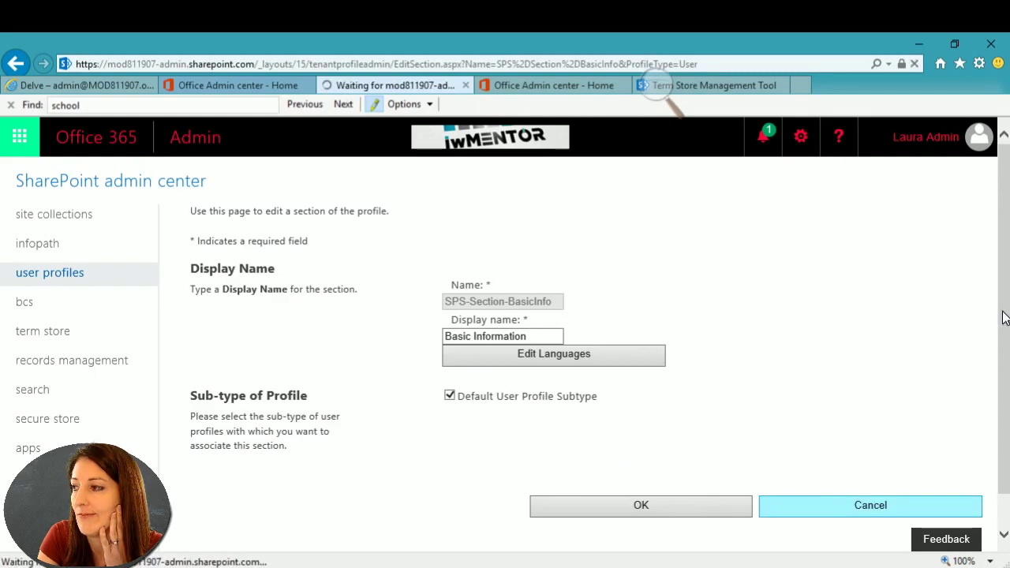
Open the Division property for editing, review its settings from term set to search and mapping, and leave without saving
scroll(1005, 251, down, 20)
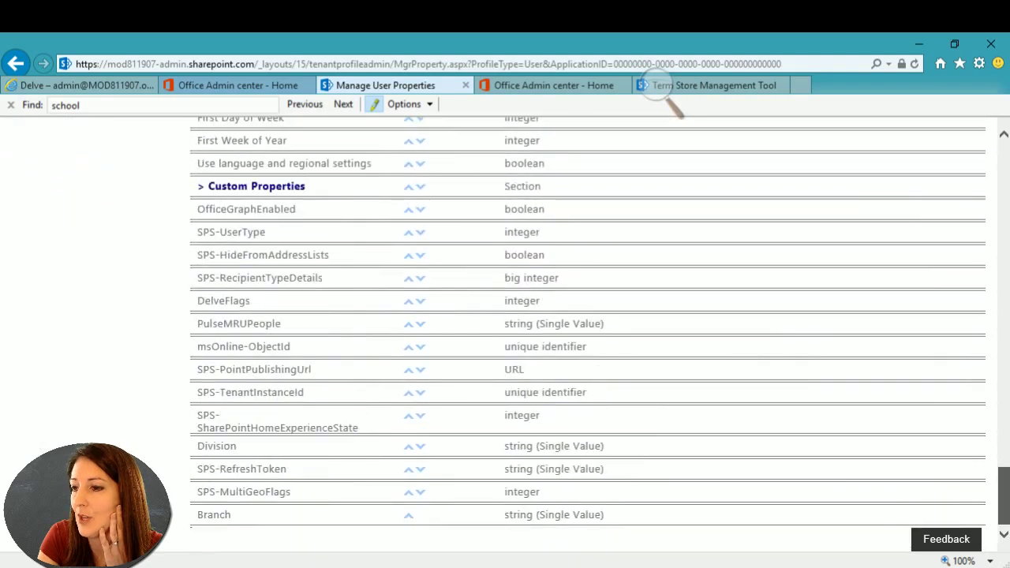
click(386, 449)
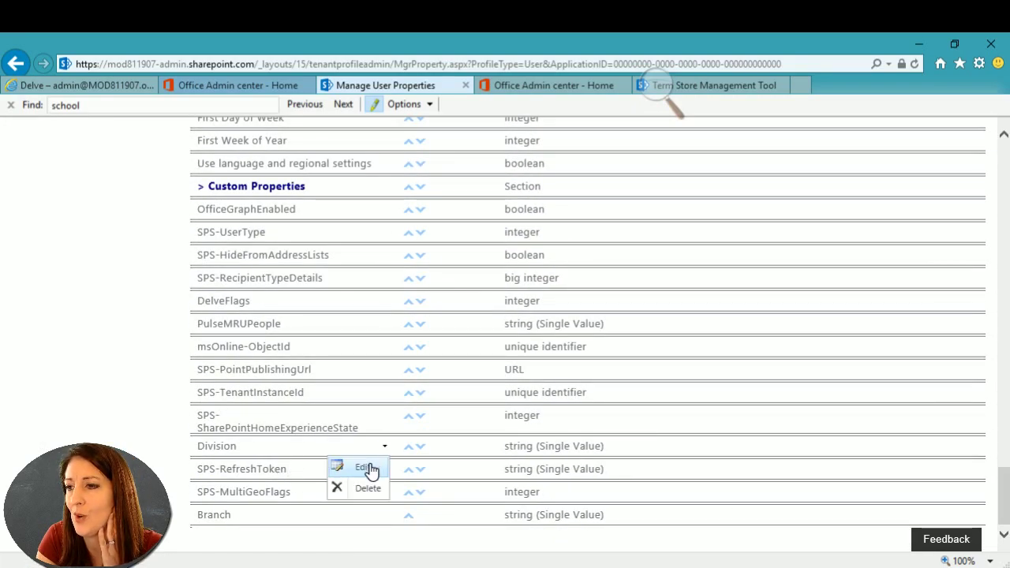
click(367, 469)
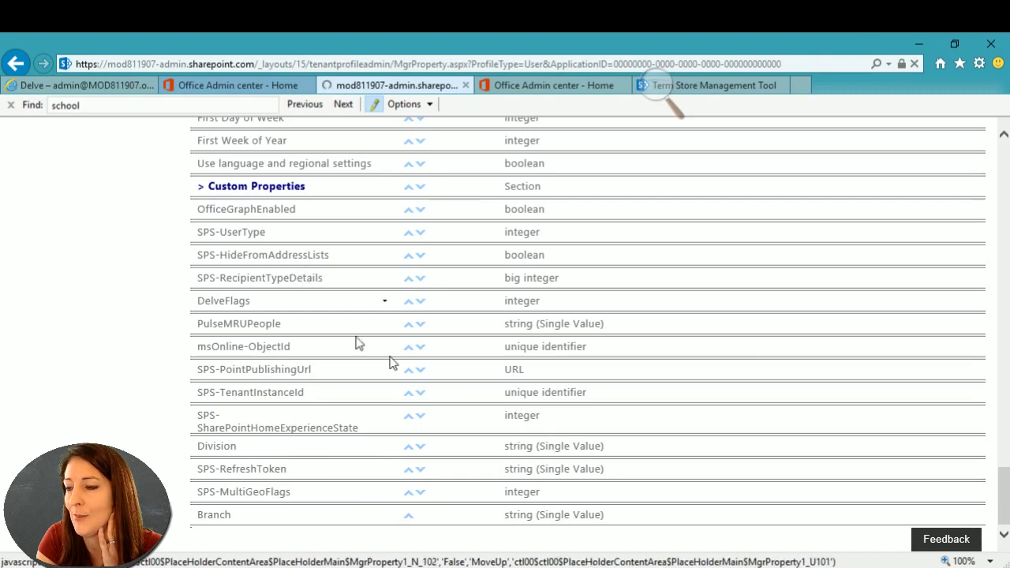
scroll(710, 431, down, 1)
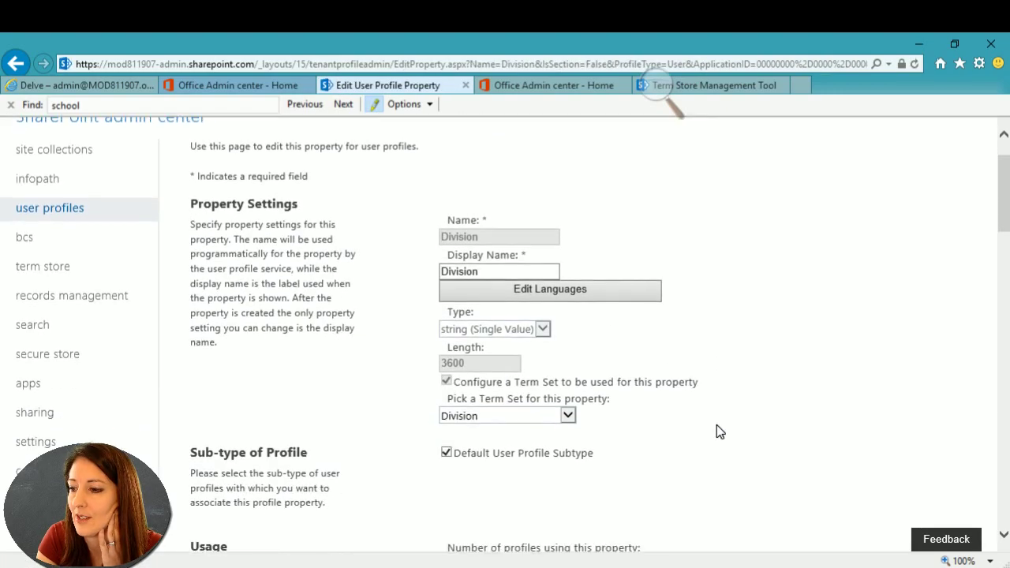
scroll(719, 430, down, 10)
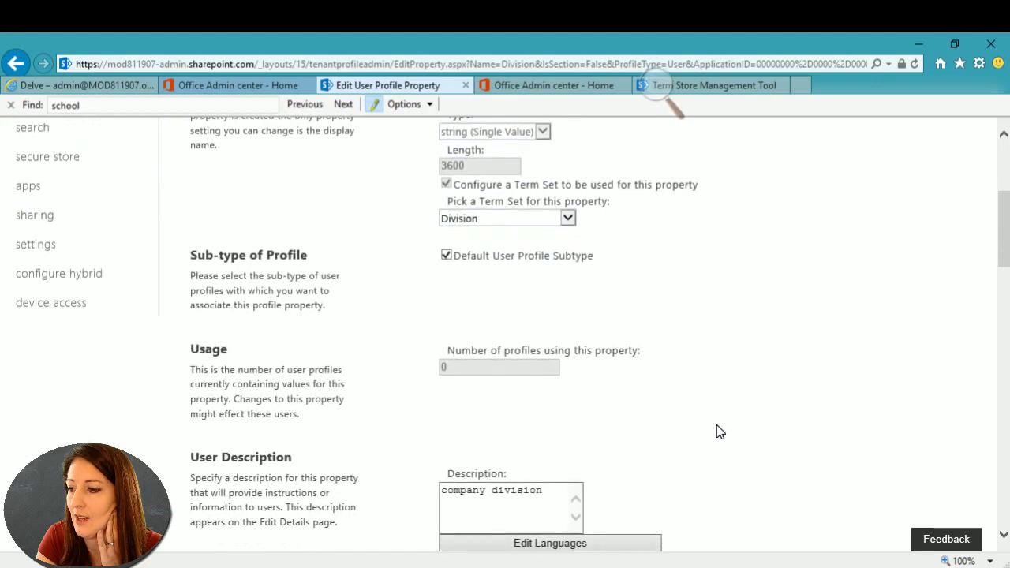
scroll(717, 431, down, 12)
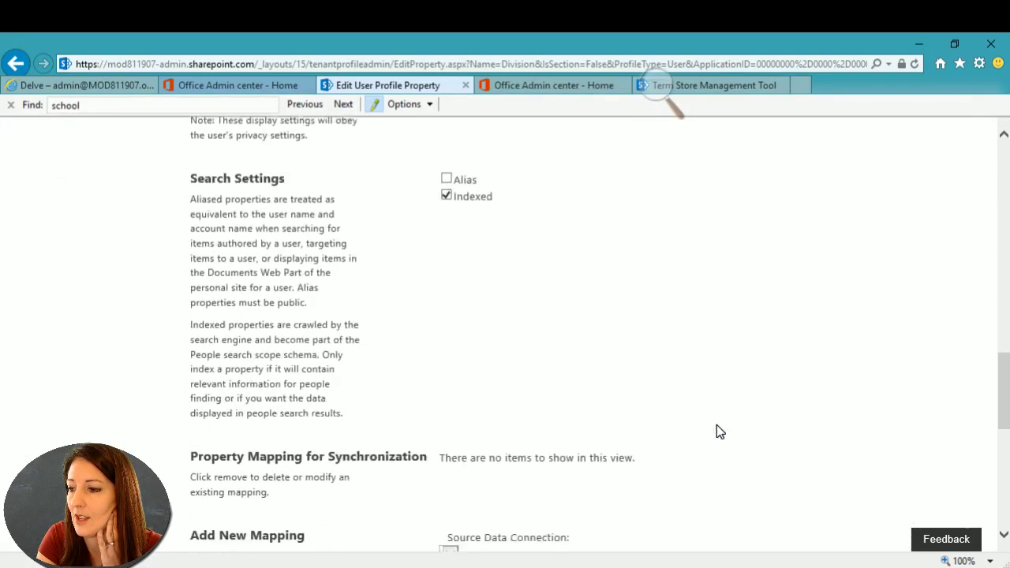
scroll(717, 431, down, 2)
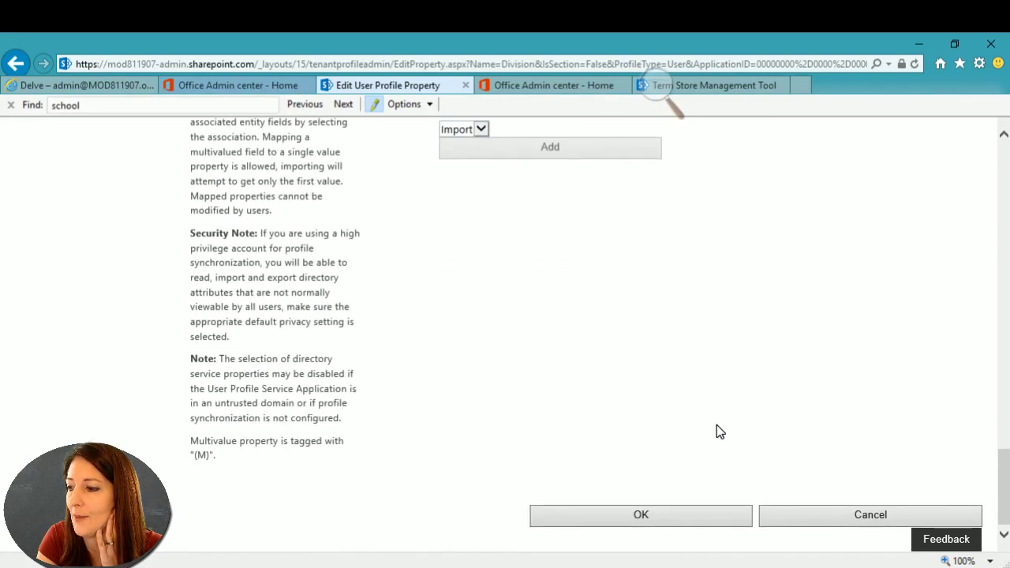
click(849, 519)
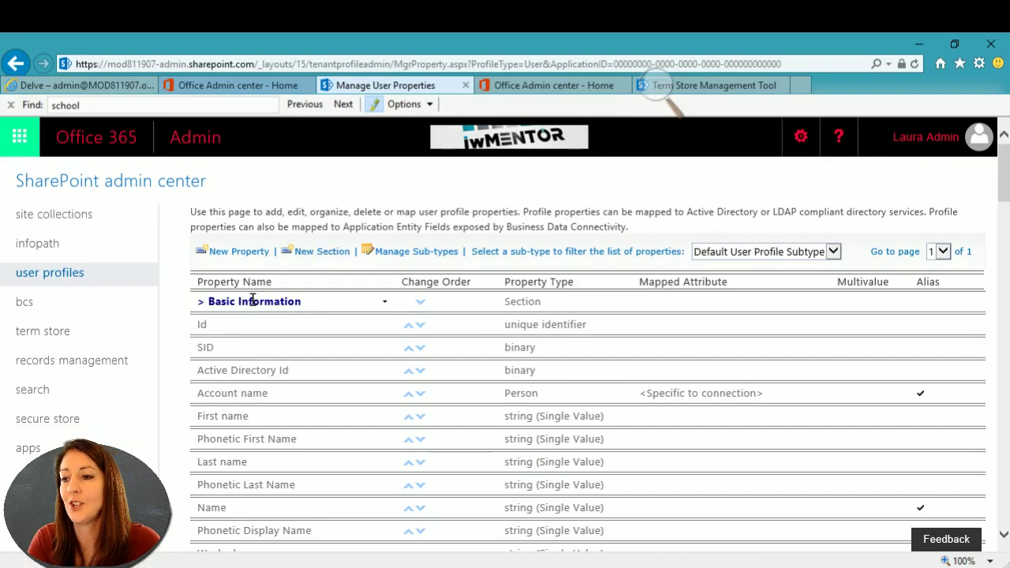
Review the sections of the user property list, look at the sub-type management options, and return to the list
scroll(264, 303, down, 15)
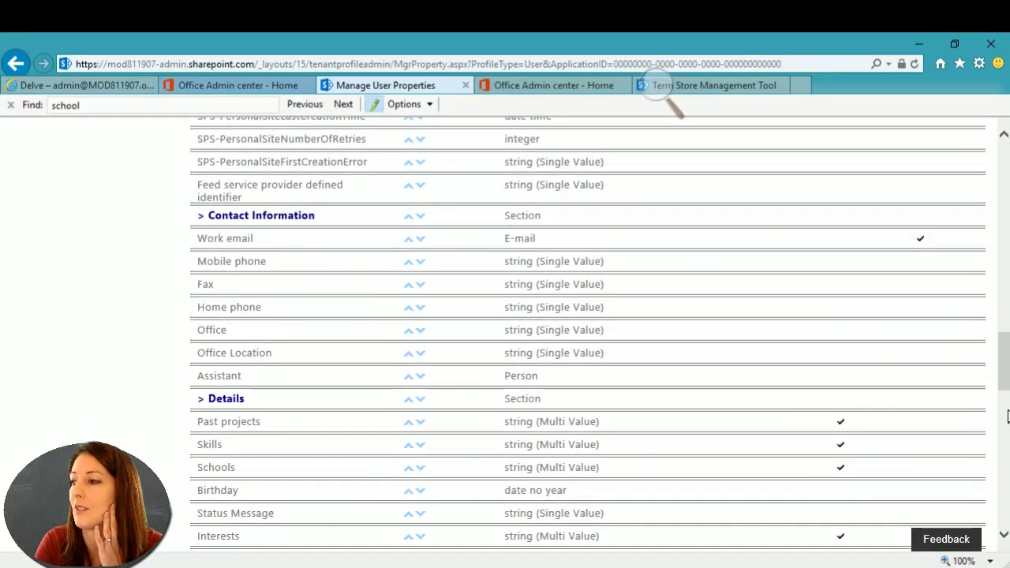
drag(1007, 385, 1006, 383)
drag(1006, 345, 1008, 158)
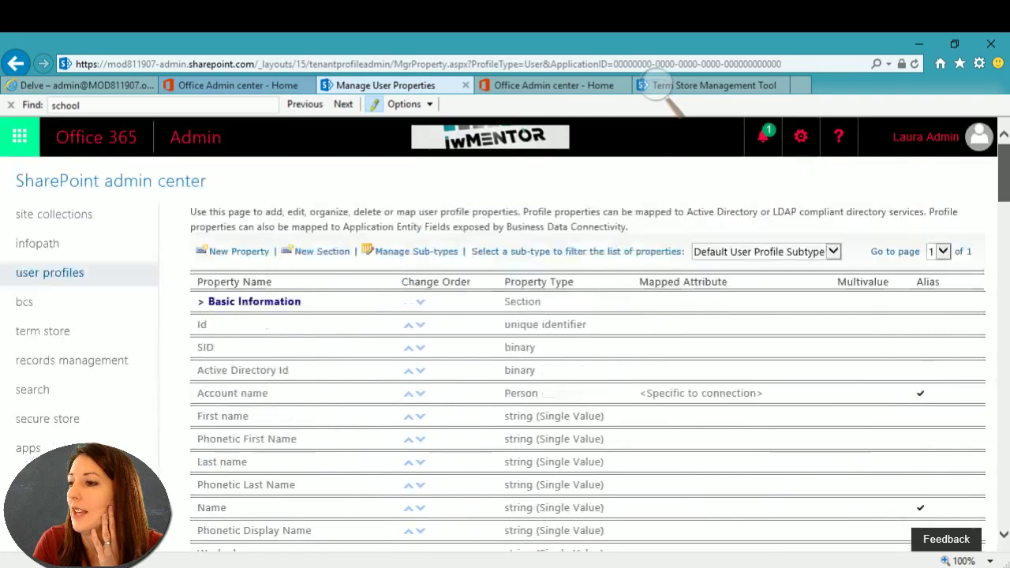
click(419, 256)
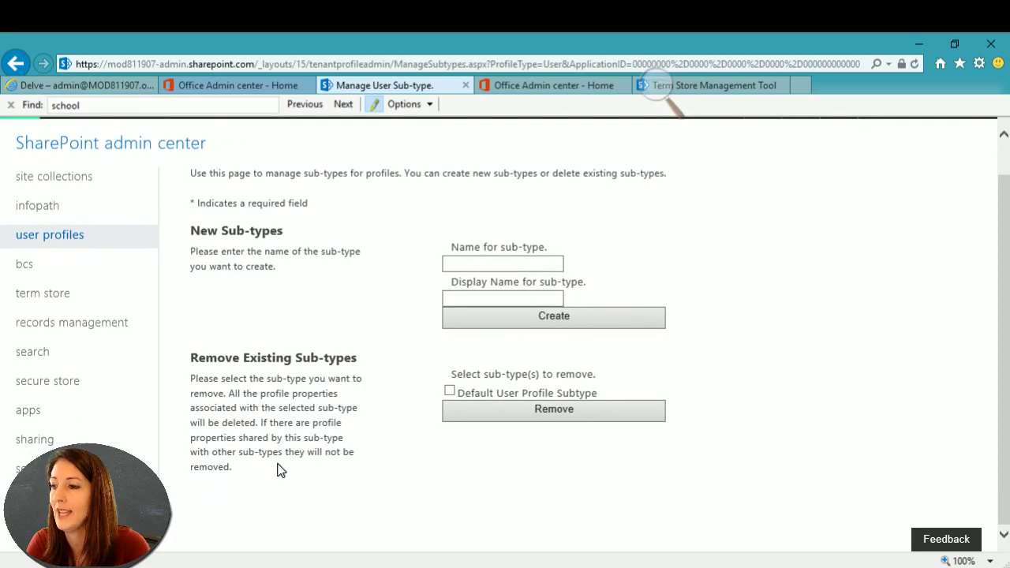
click(16, 65)
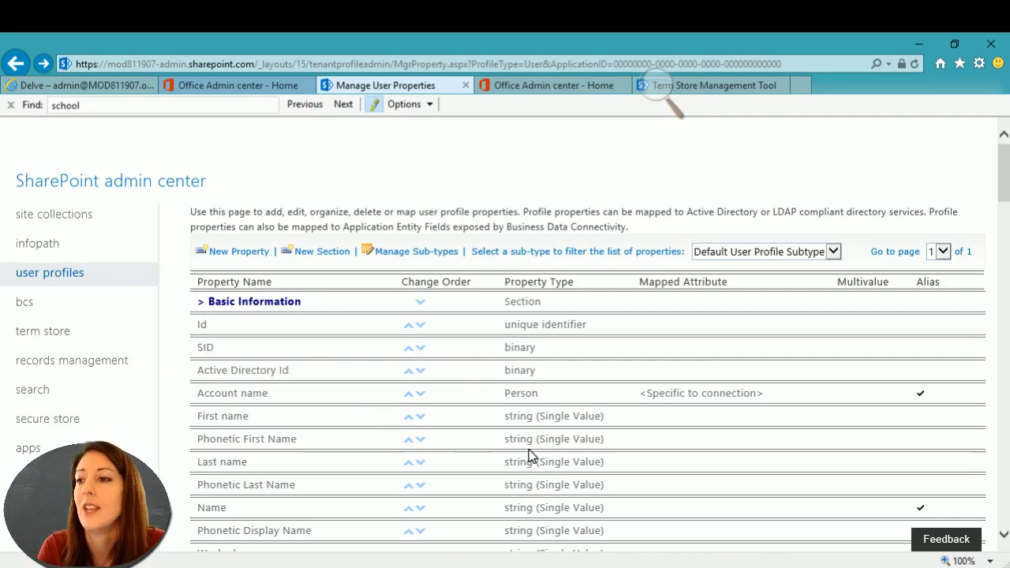
Create a user profile sub-type named TESTsubtype with the display name TEST subtype, and return to the main user profiles page
click(426, 255)
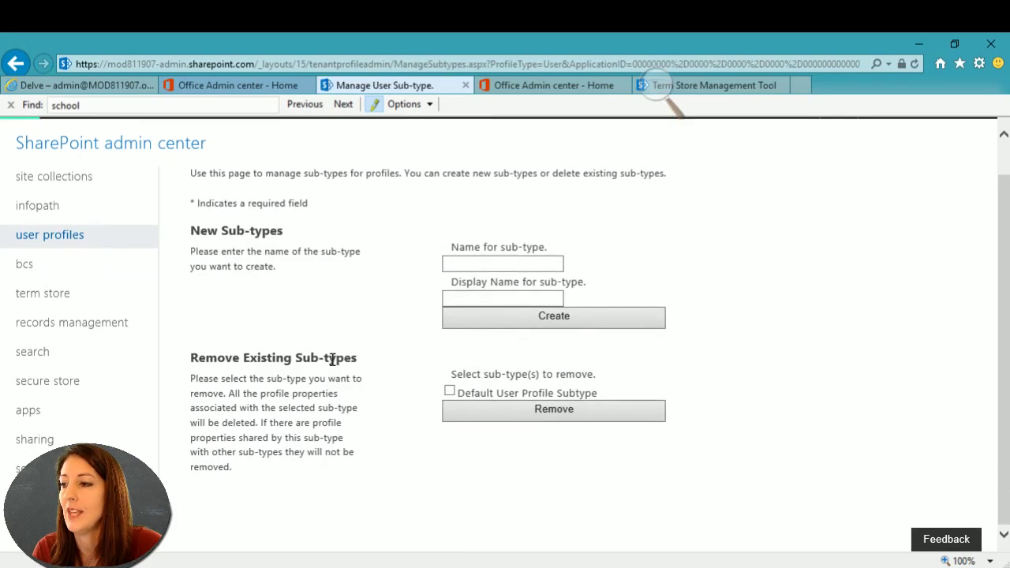
click(490, 305)
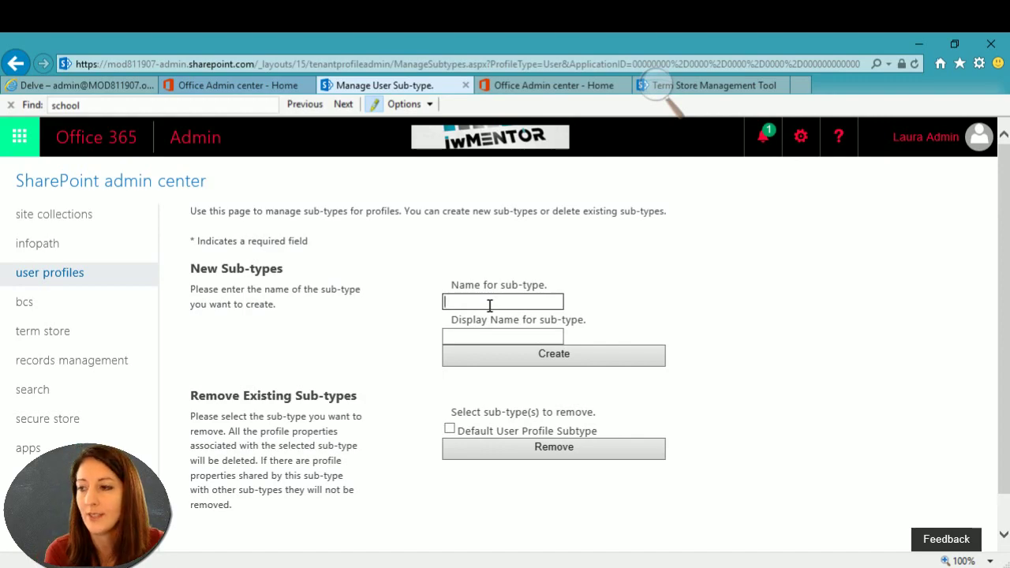
text(TEST sub)
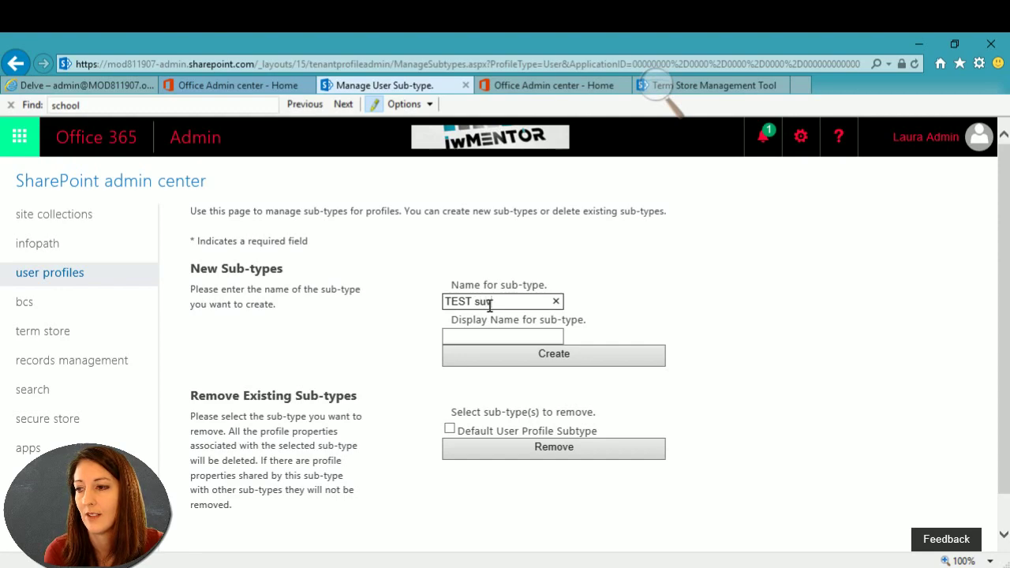
text(type)
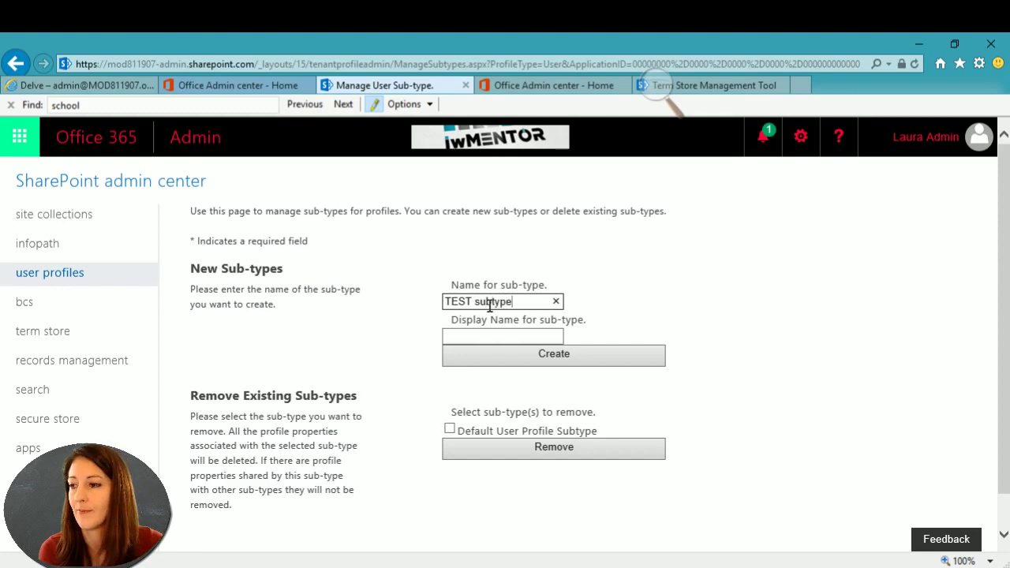
key(Tab)
text(TEST )
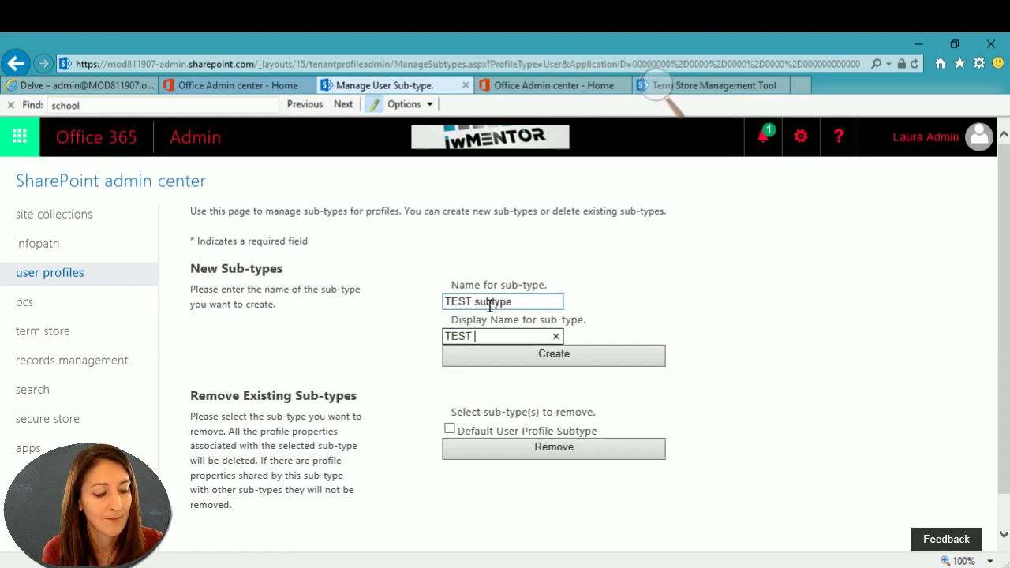
text(subtype)
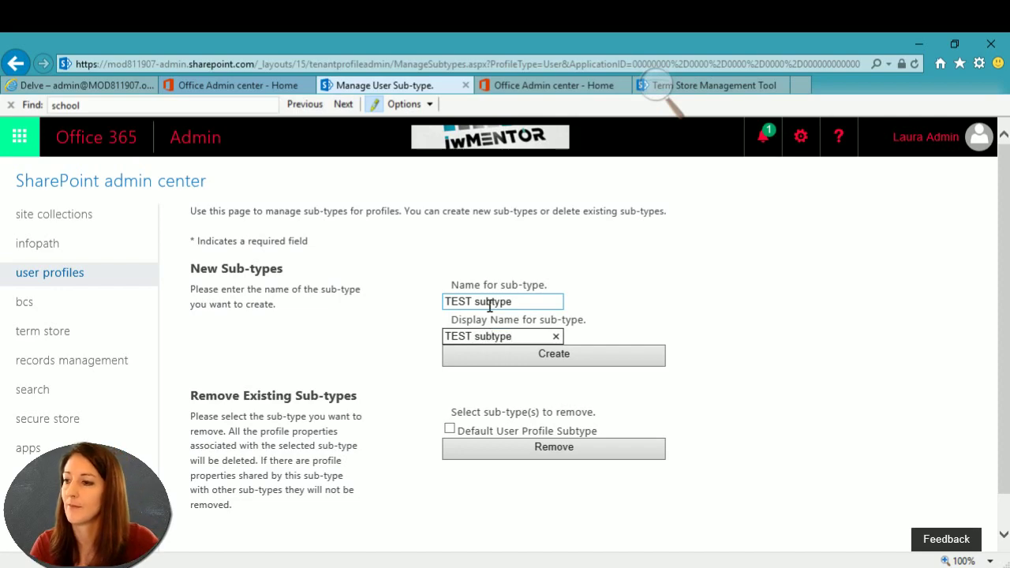
click(476, 303)
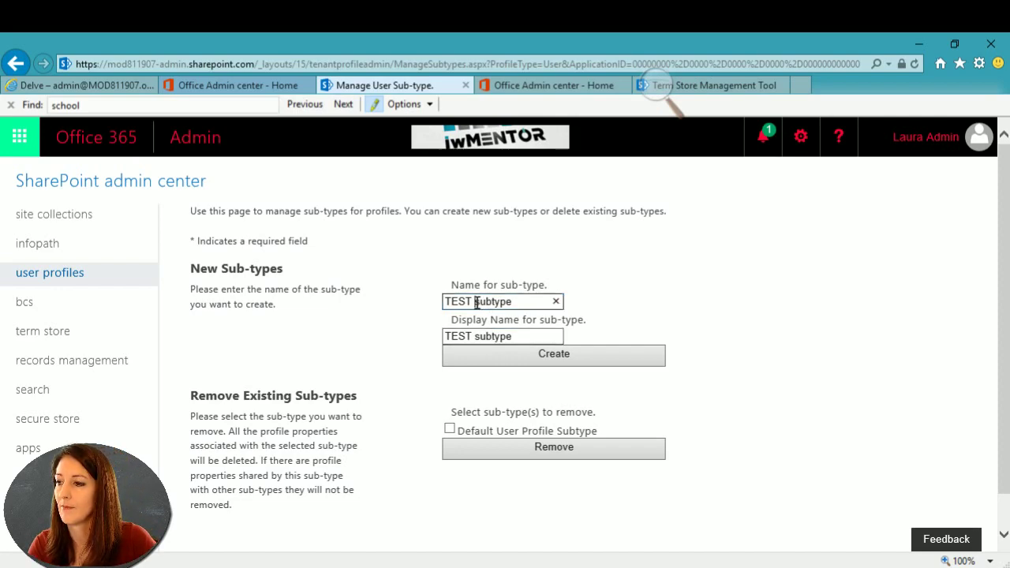
key(BackSpace)
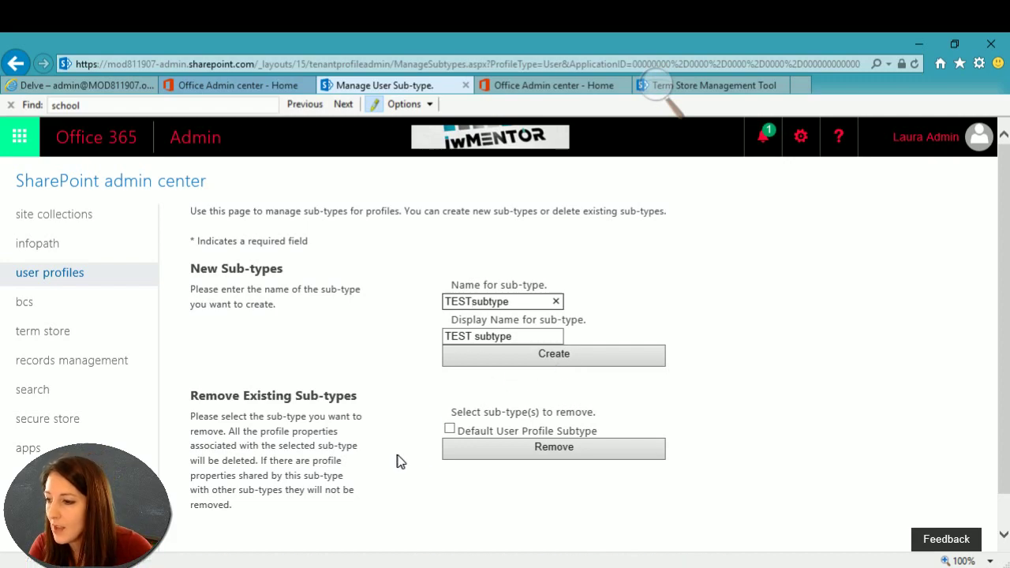
click(531, 360)
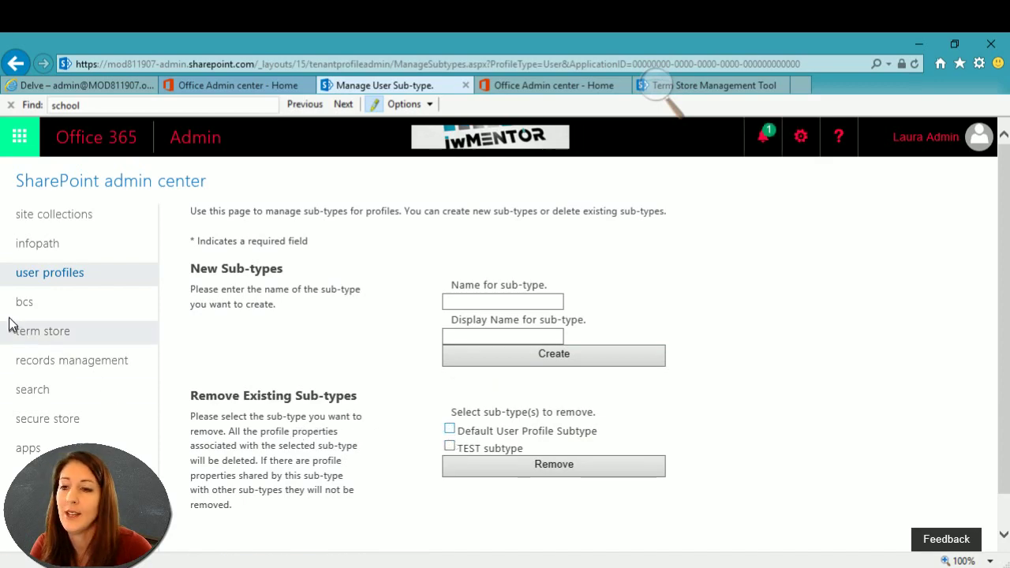
click(64, 278)
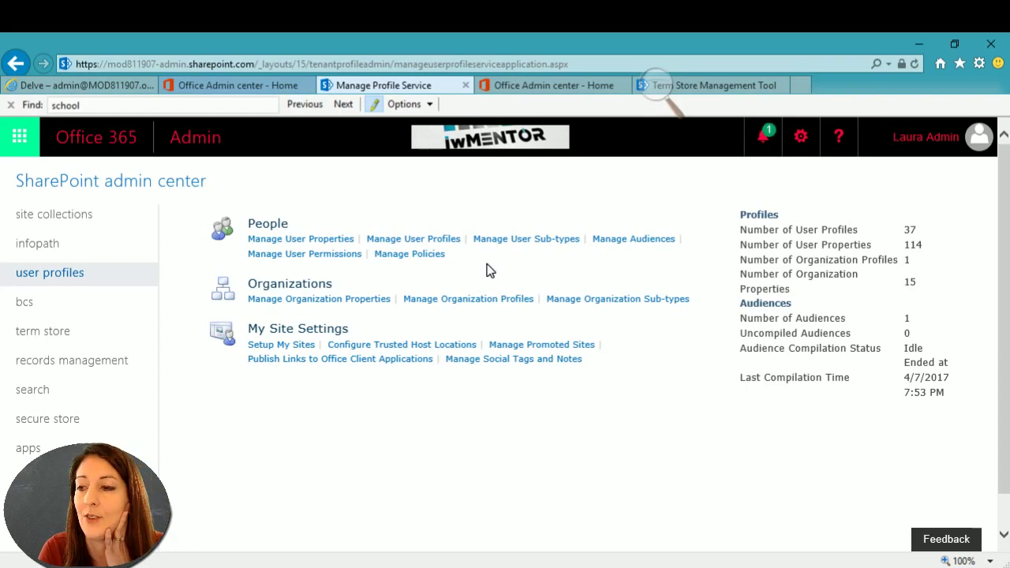
Search the user profiles by the employee's first name and open the matching profile for editing
click(412, 240)
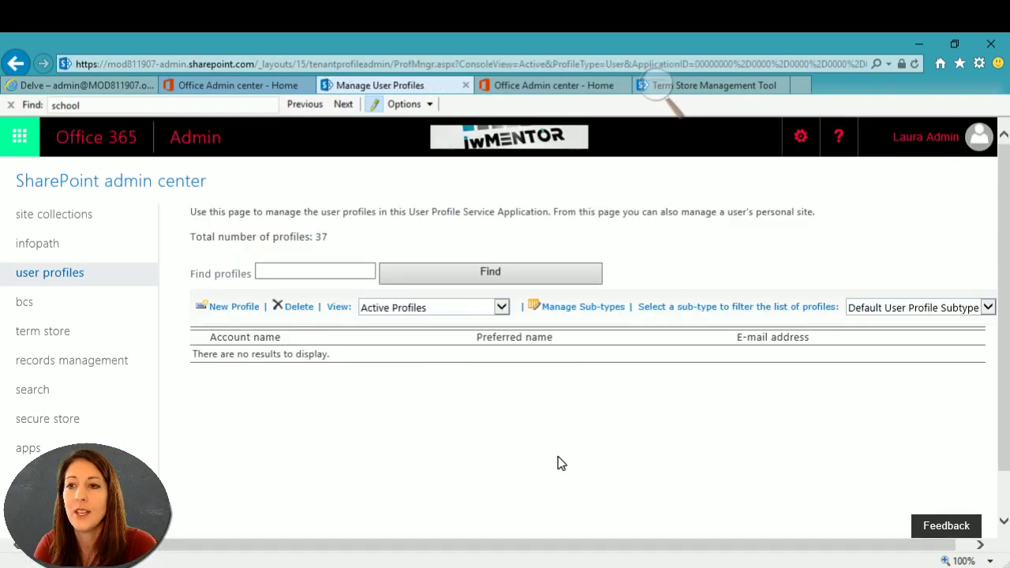
click(294, 275)
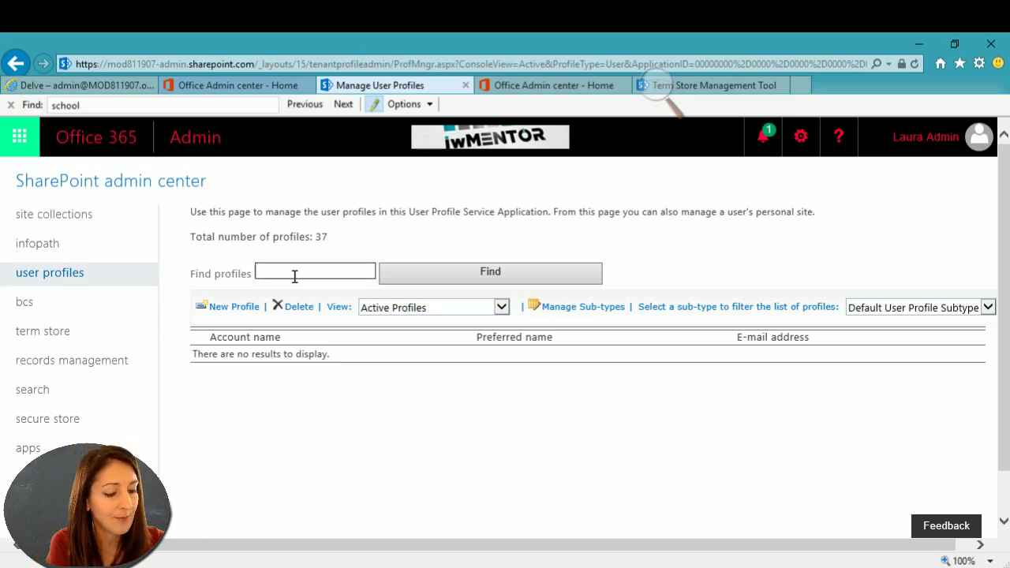
text(deb)
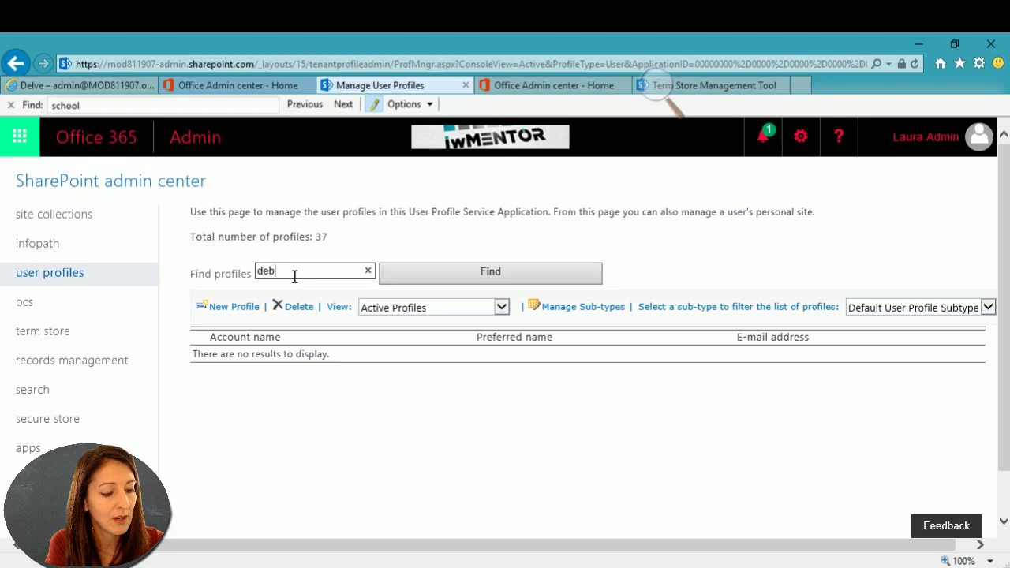
text(ra)
key(Return)
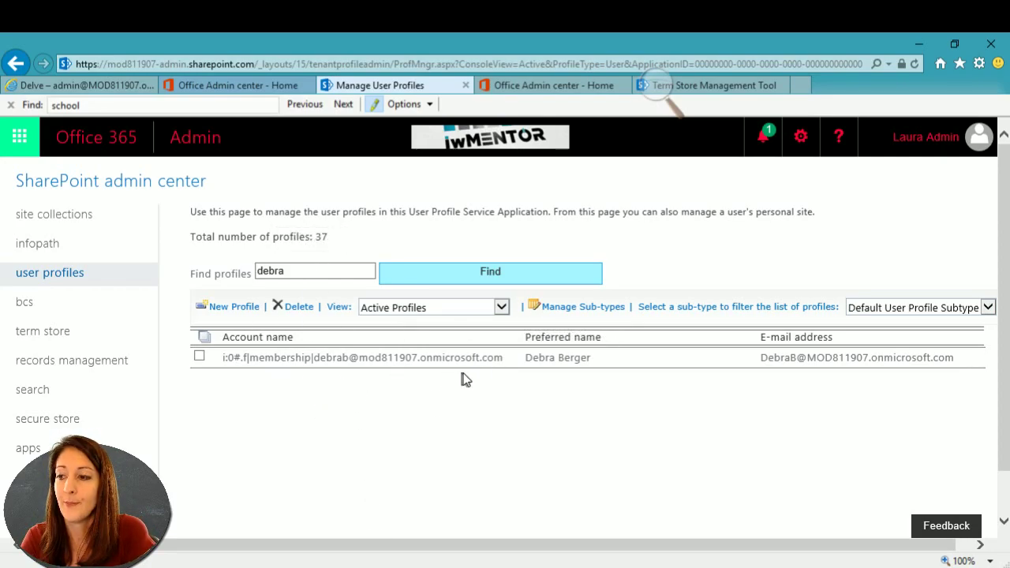
click(508, 358)
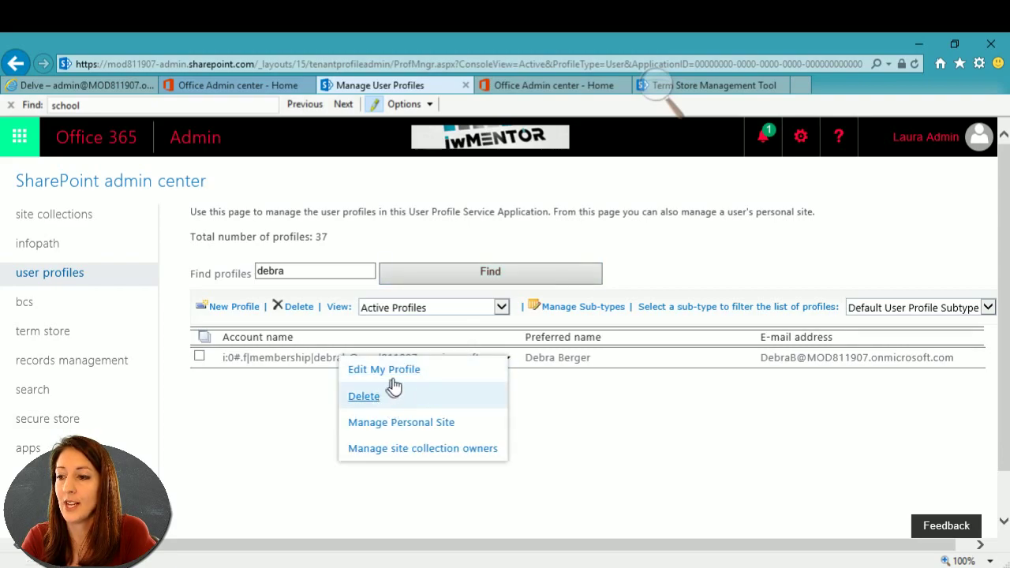
click(406, 371)
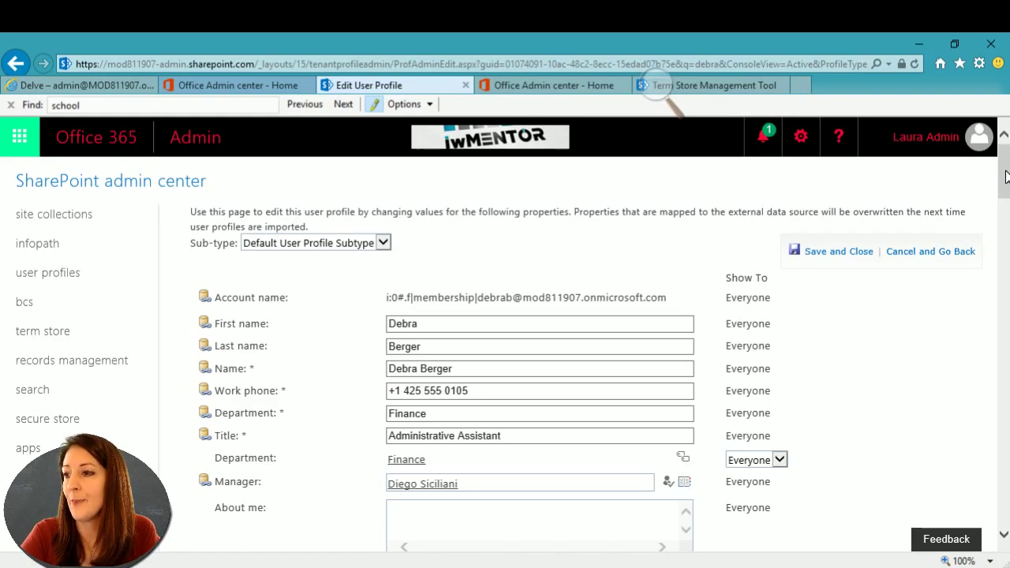
Review the profile's fields and visibility settings down to Division and Branch, and return to the main user profiles page
drag(1005, 175, 1007, 286)
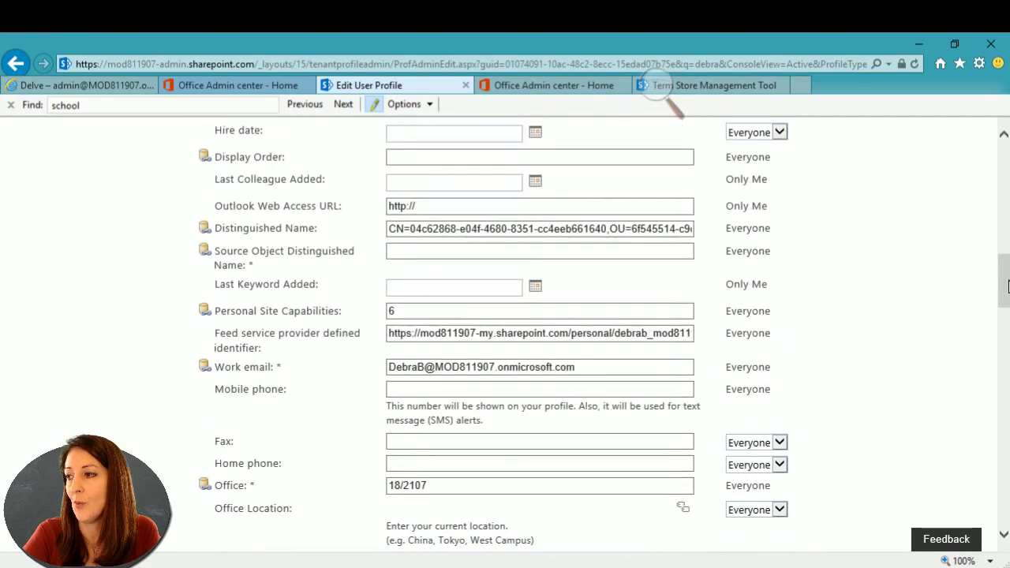
click(746, 444)
click(762, 442)
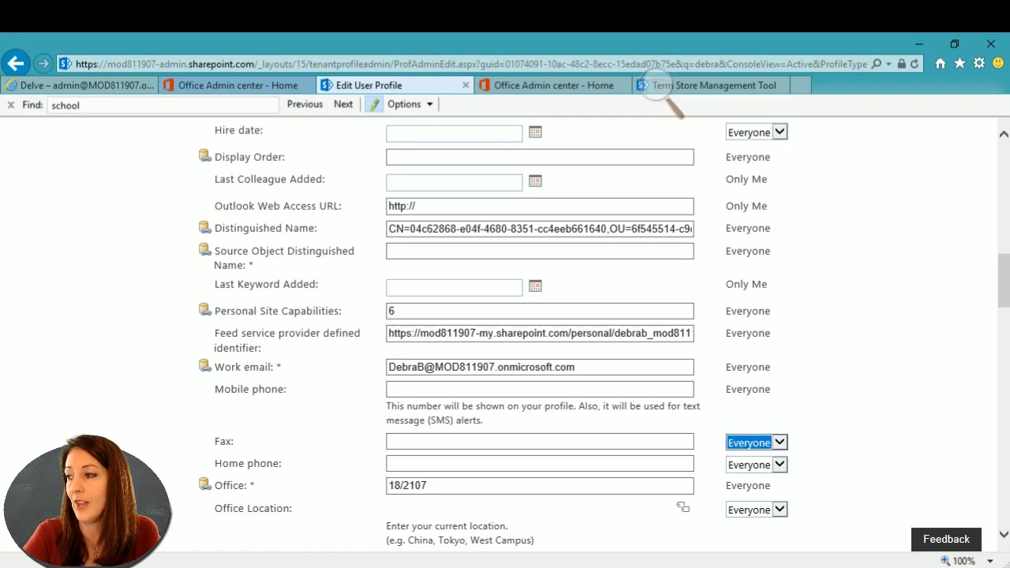
scroll(540, 331, down, 15)
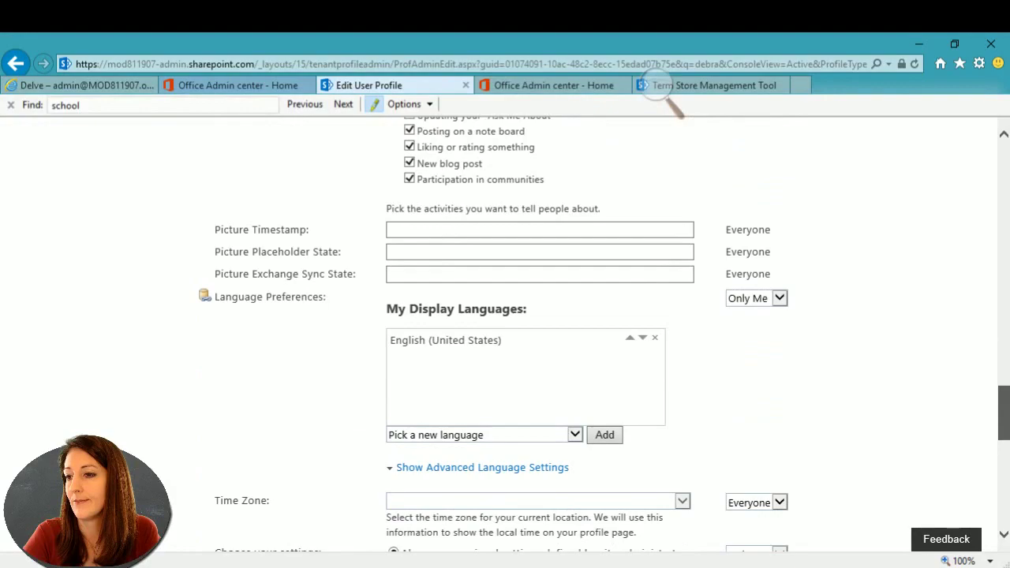
scroll(540, 332, down, 10)
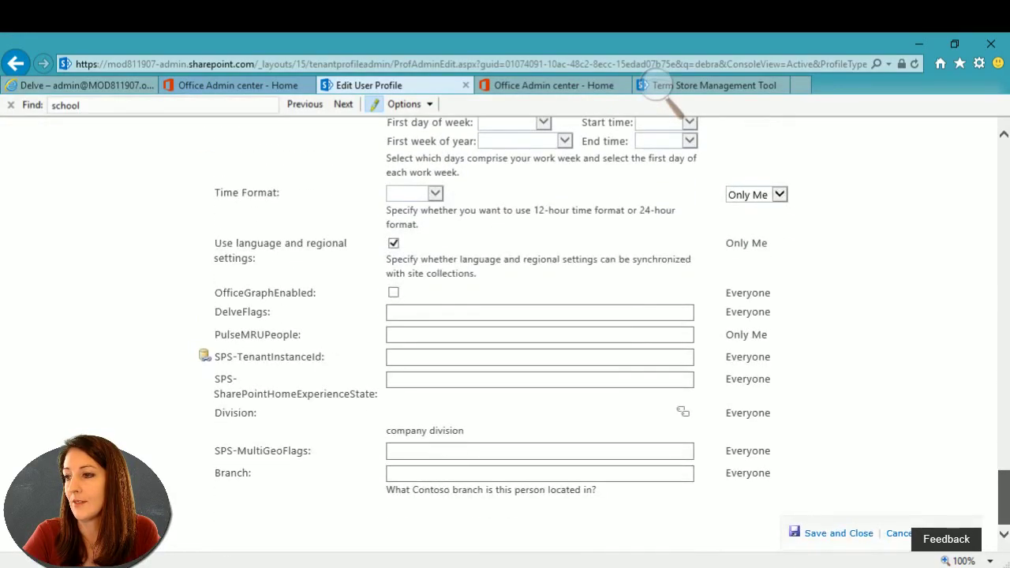
mouse_move(1007, 497)
mouse_down()
mouse_move(1009, 472)
mouse_move(1009, 497)
mouse_up()
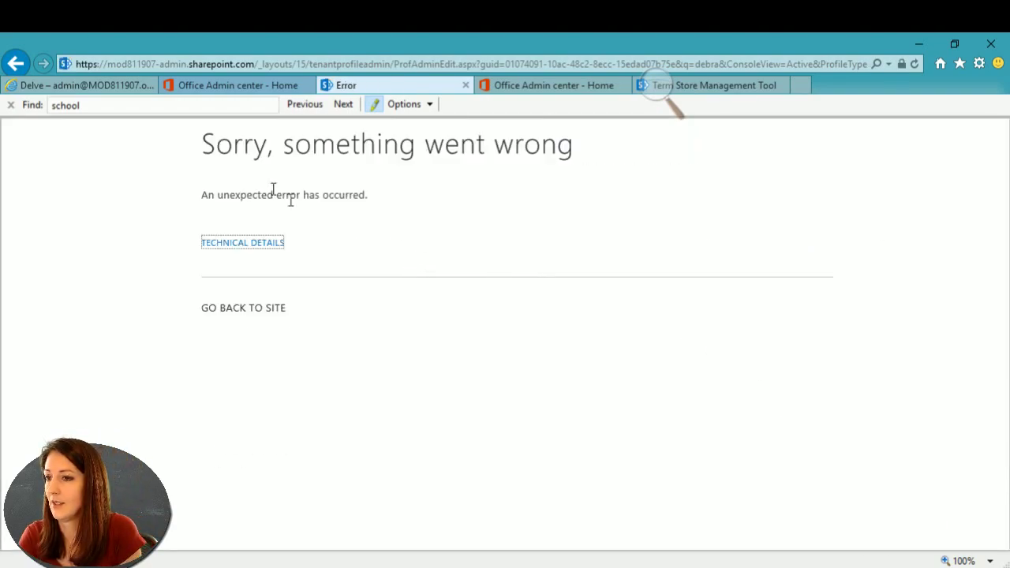
right_click(29, 59)
click(58, 124)
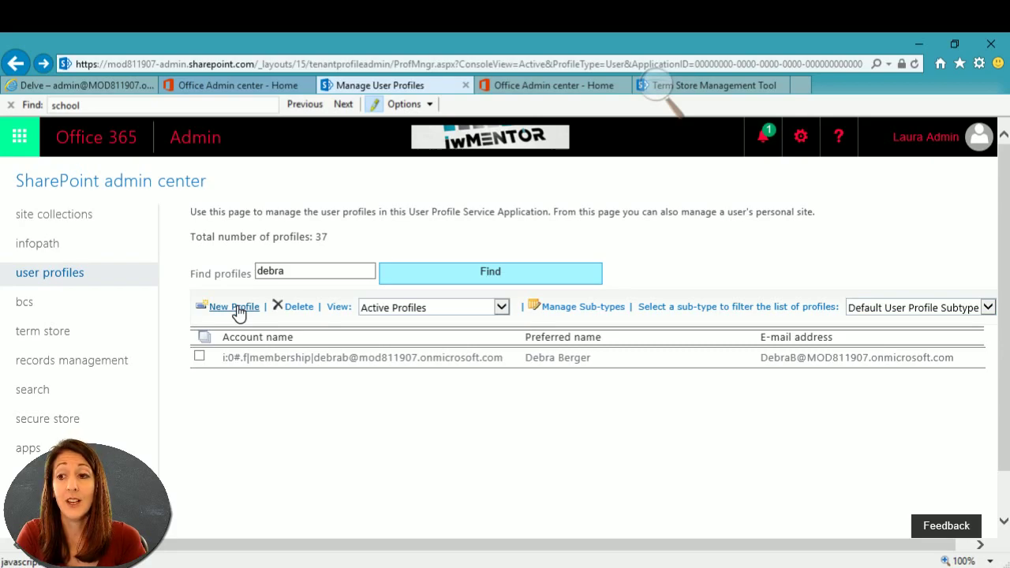
click(67, 276)
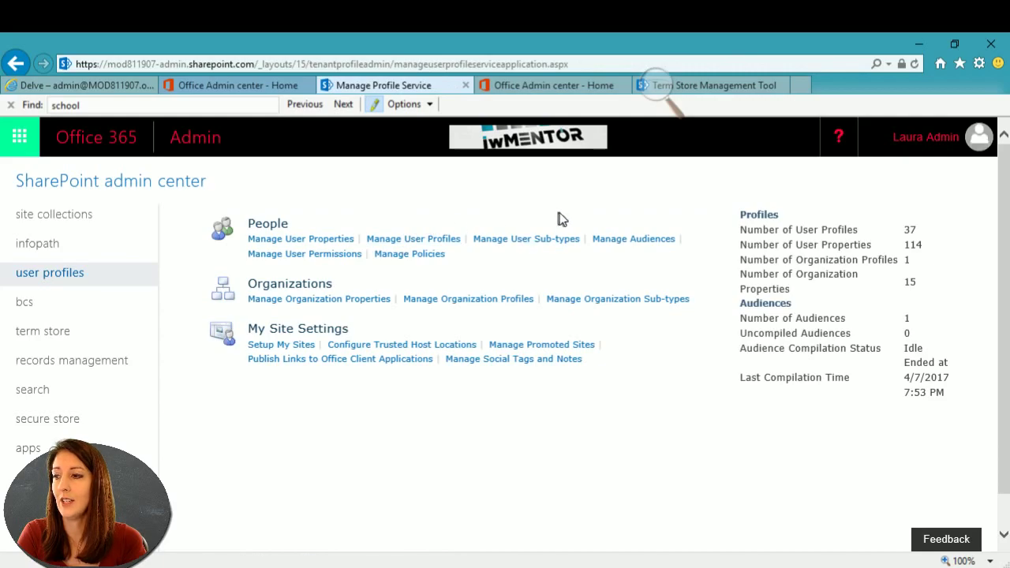
Start a new audience named Marketing with the description "marketing people"
click(626, 242)
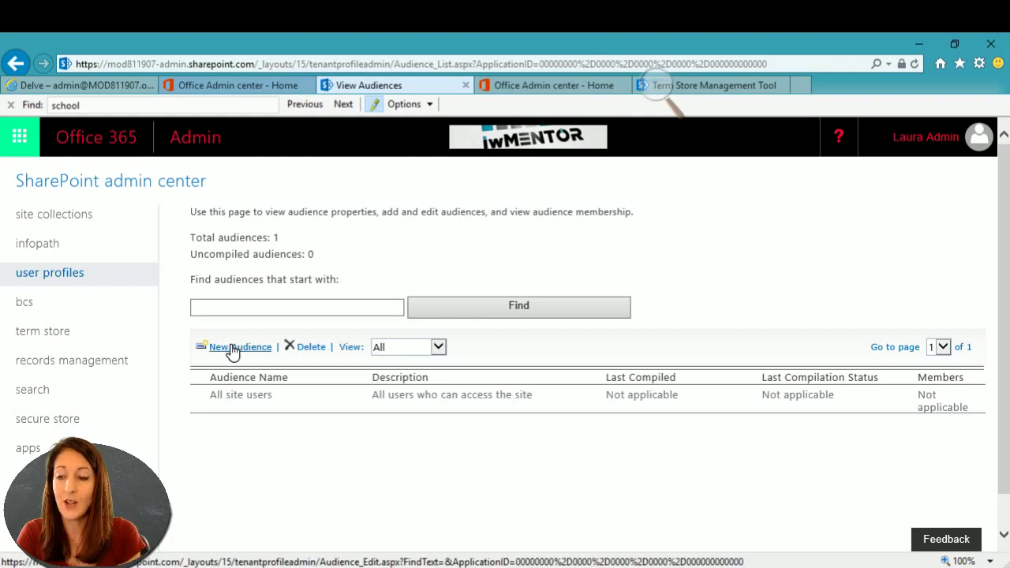
click(234, 350)
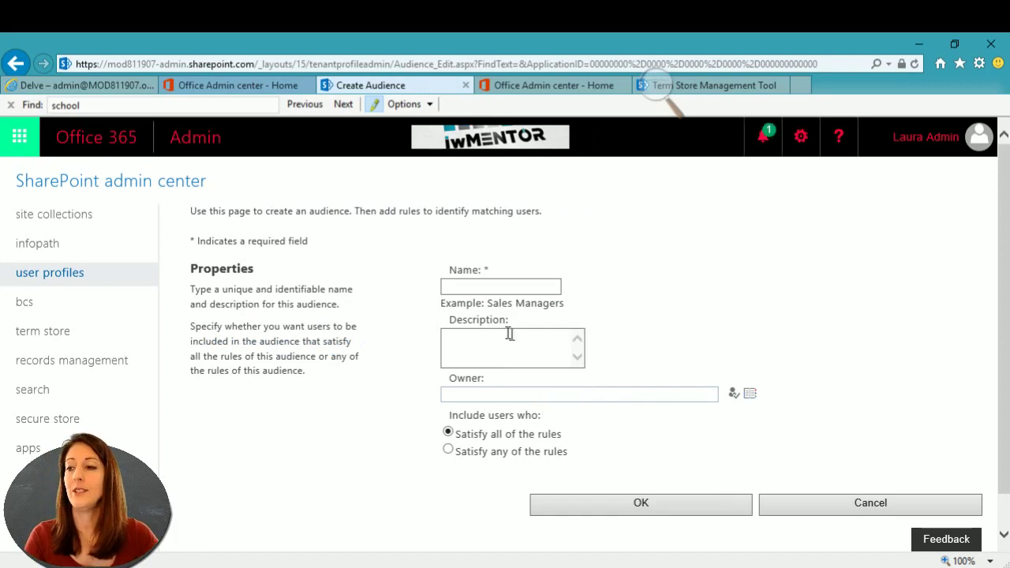
click(491, 286)
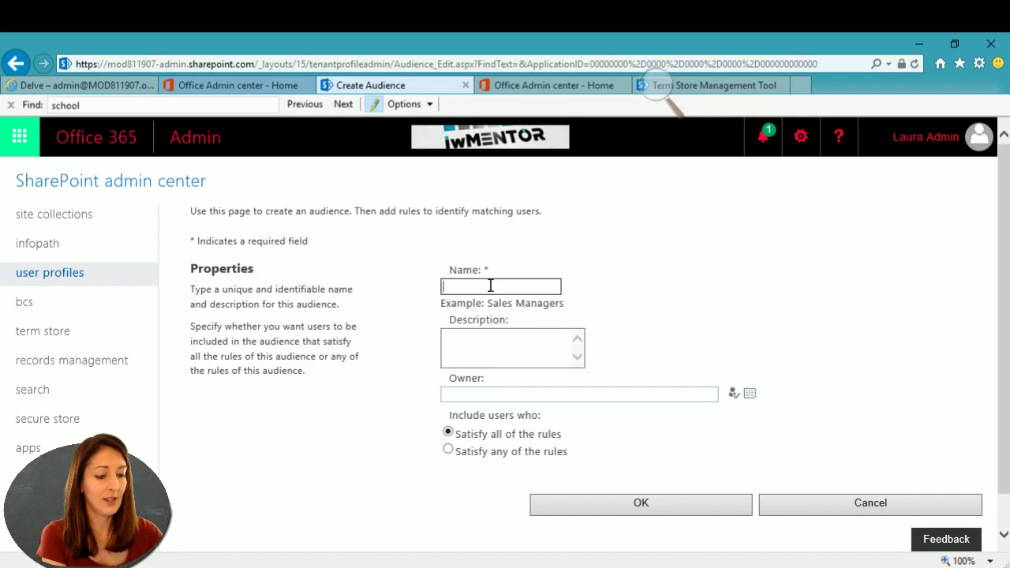
text(Marketing)
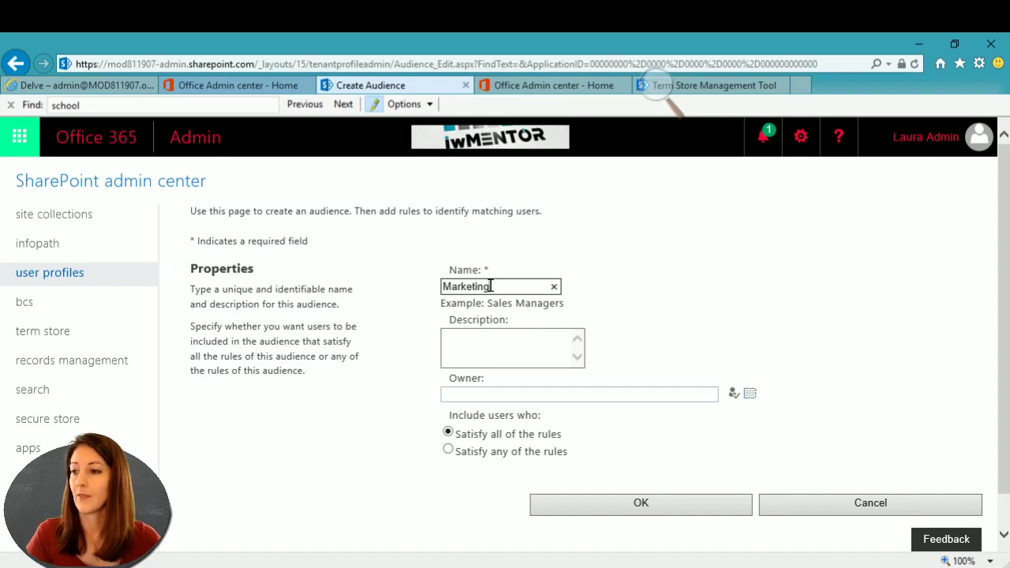
click(494, 342)
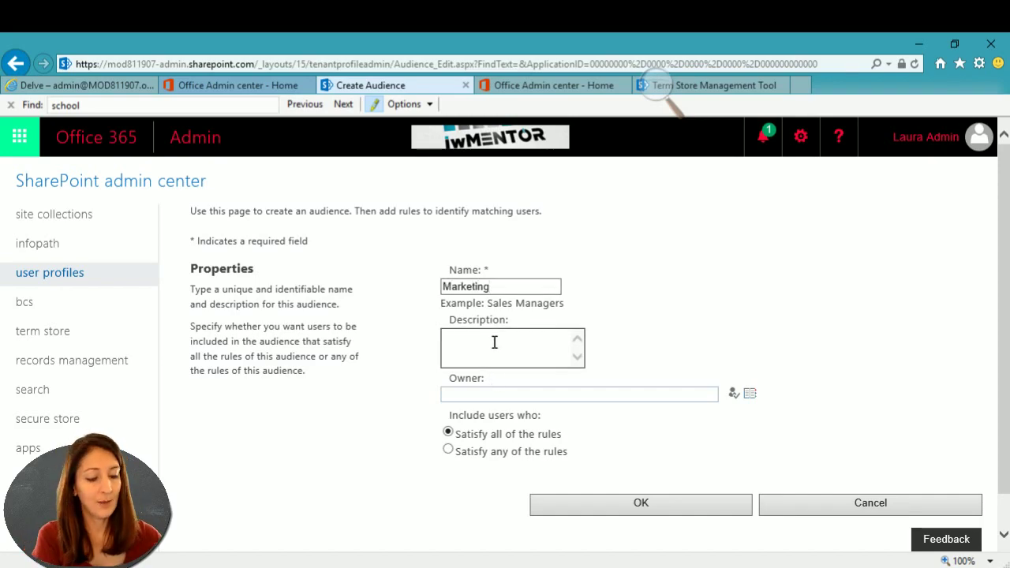
text(marketing peop)
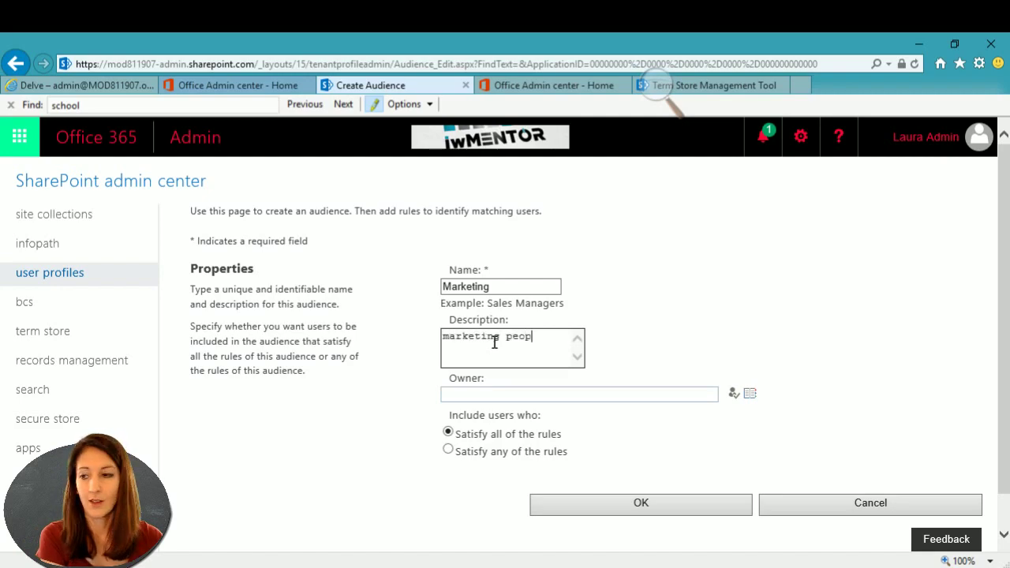
text(le)
Assign the admin account as the audience owner, include users who satisfy any of the rules, and create the audience
click(522, 395)
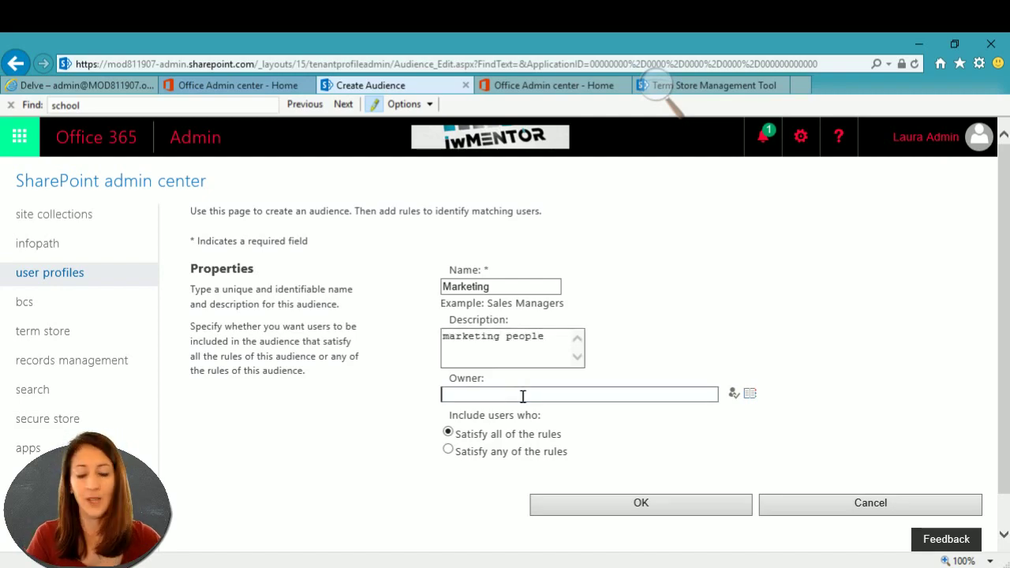
text(admin)
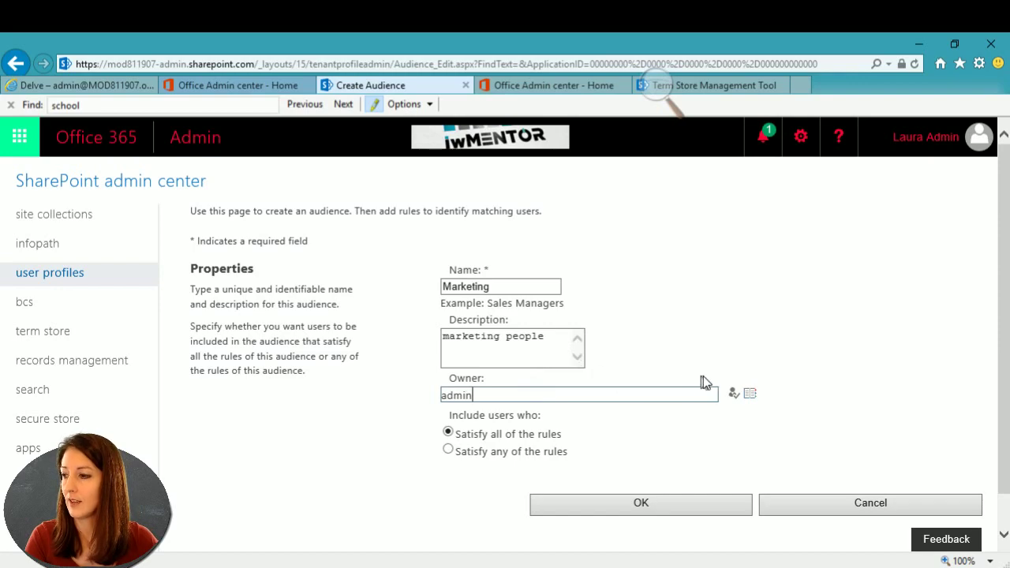
click(734, 394)
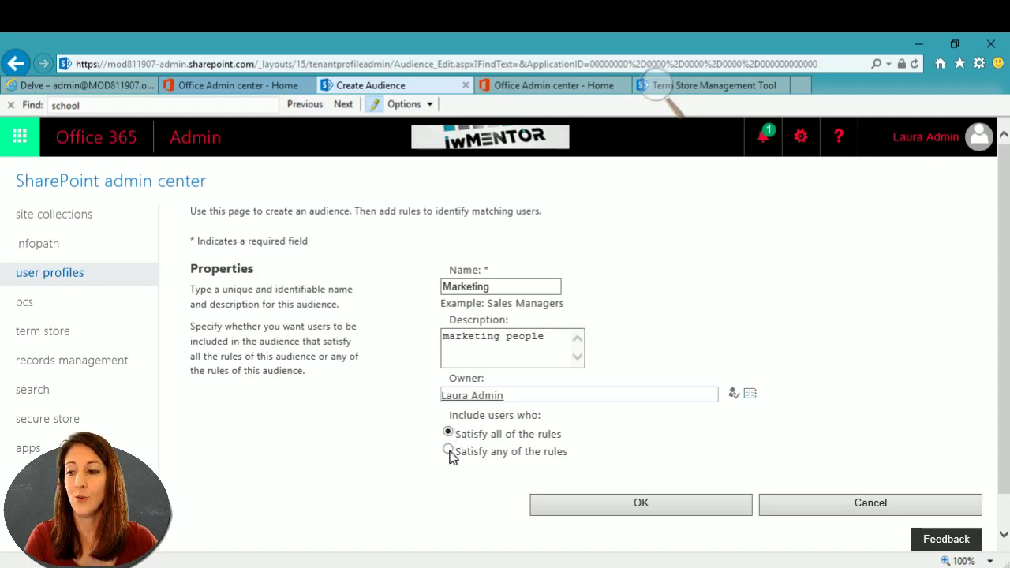
click(449, 452)
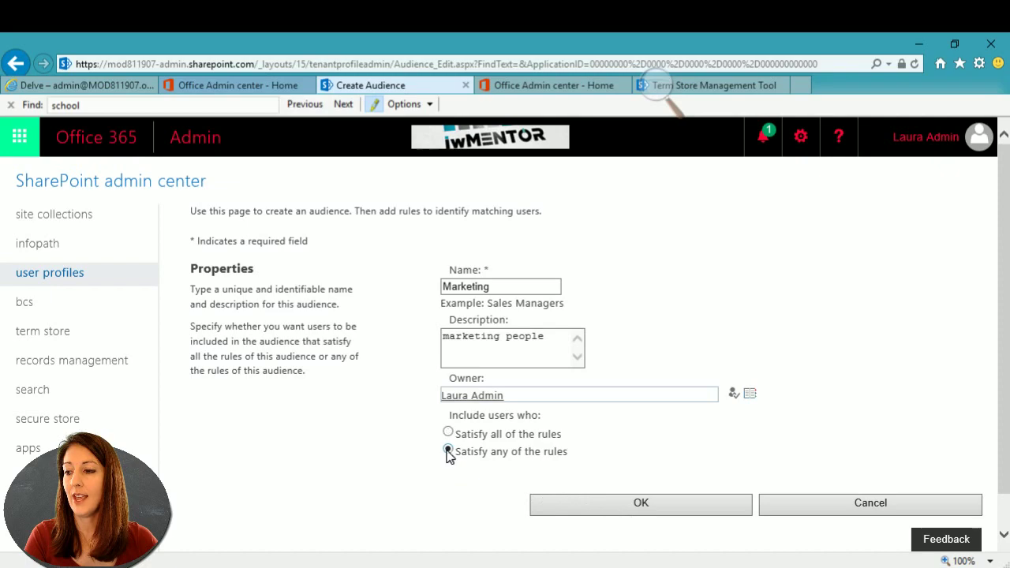
click(556, 504)
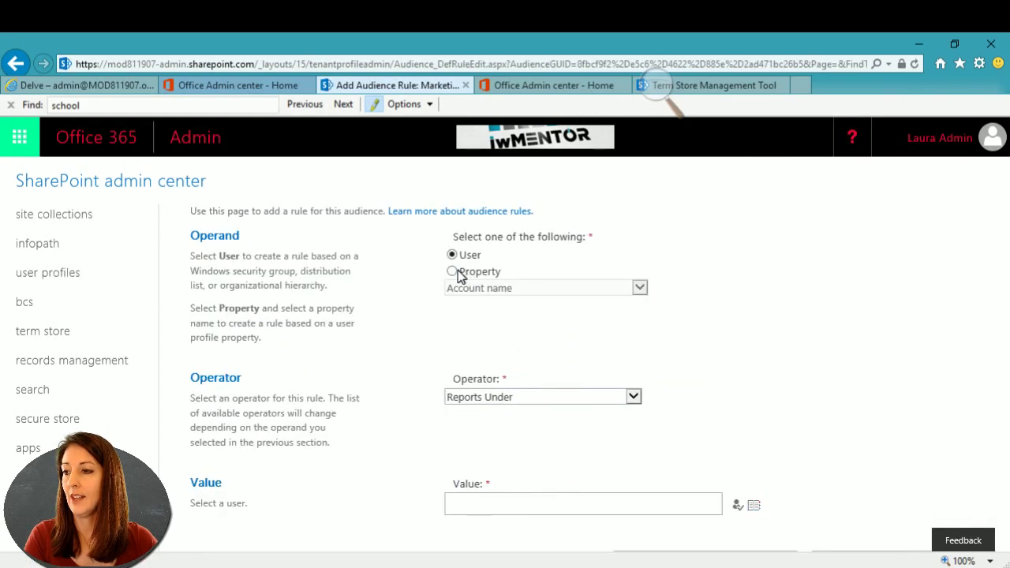
Add an audience rule based on the Department property with the operator Contains and the value Marketing
click(452, 272)
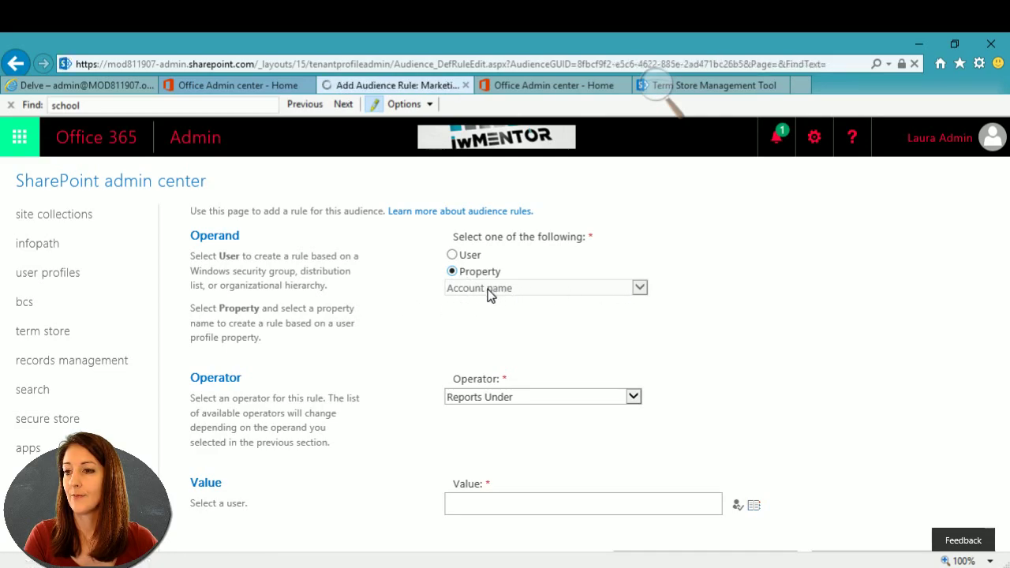
click(502, 294)
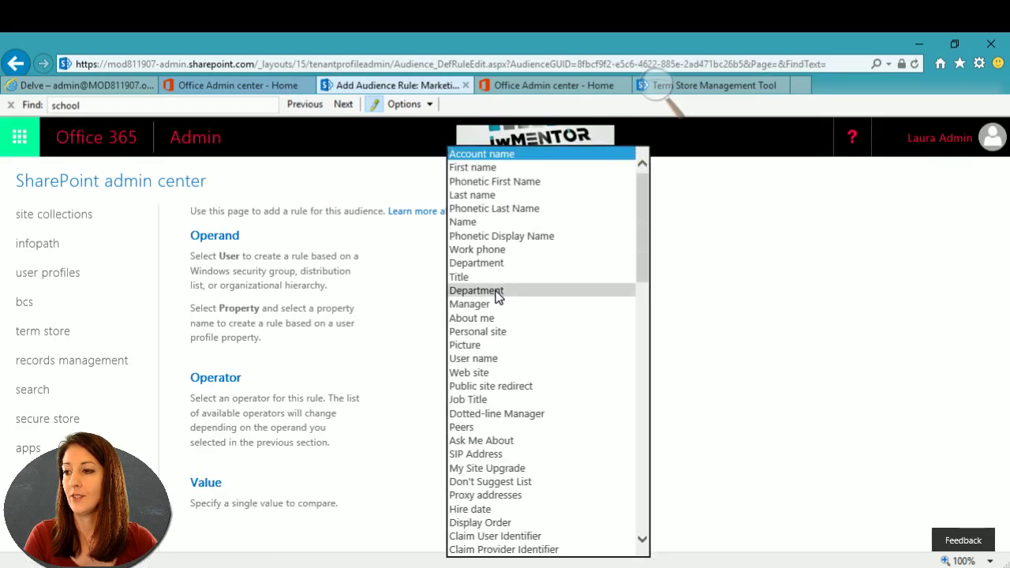
click(498, 294)
click(491, 486)
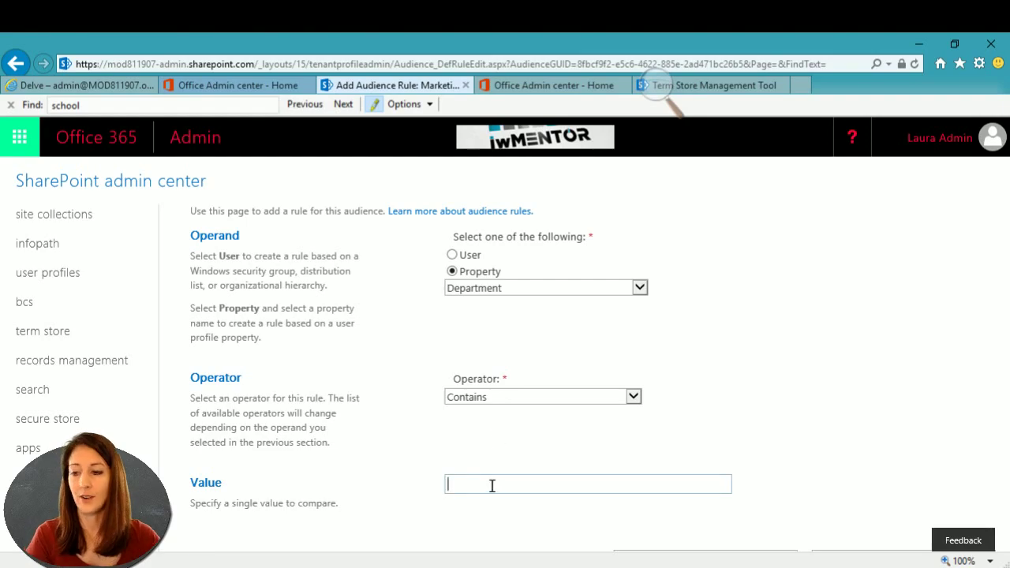
text(Marketin)
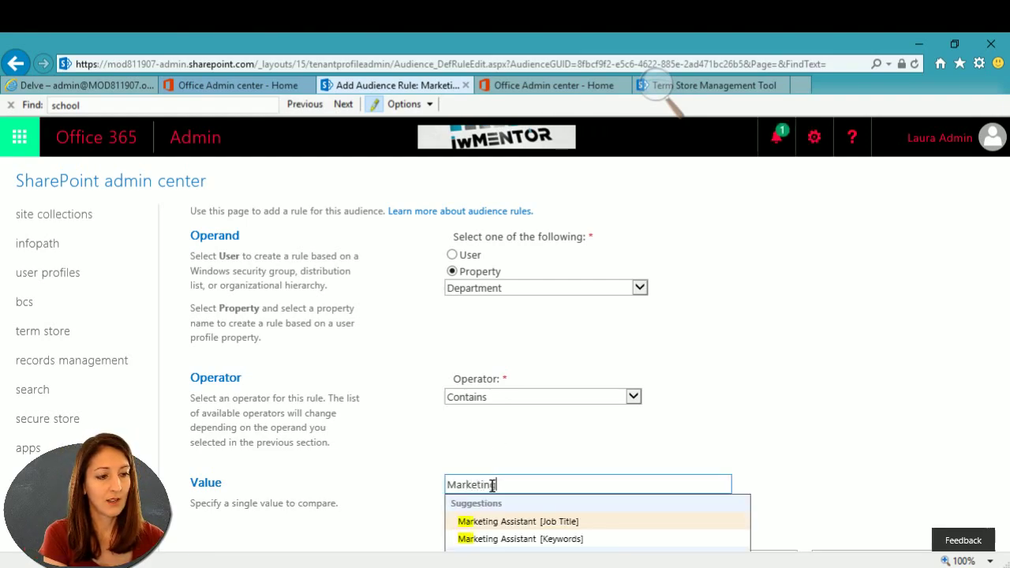
text(g)
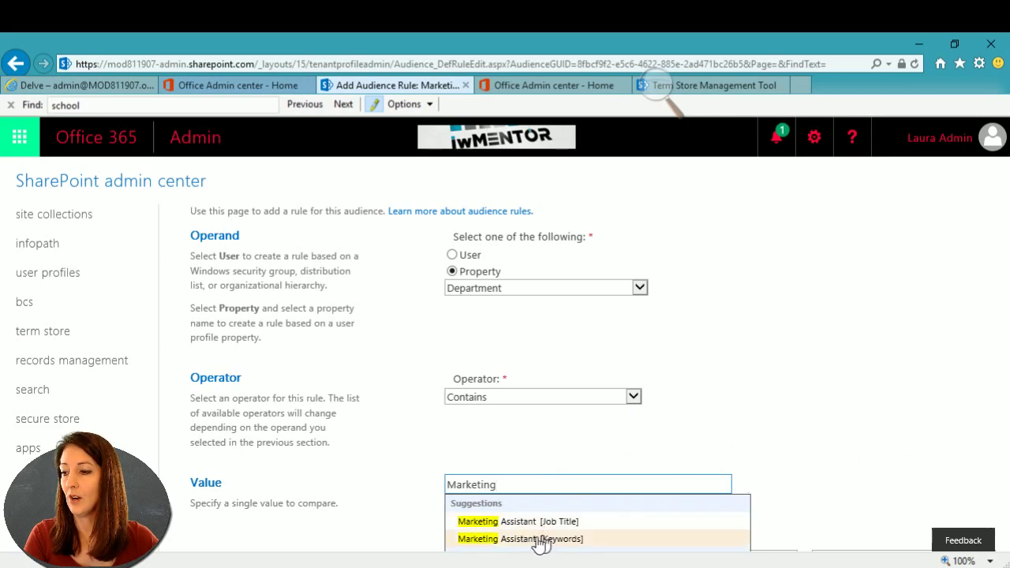
click(648, 464)
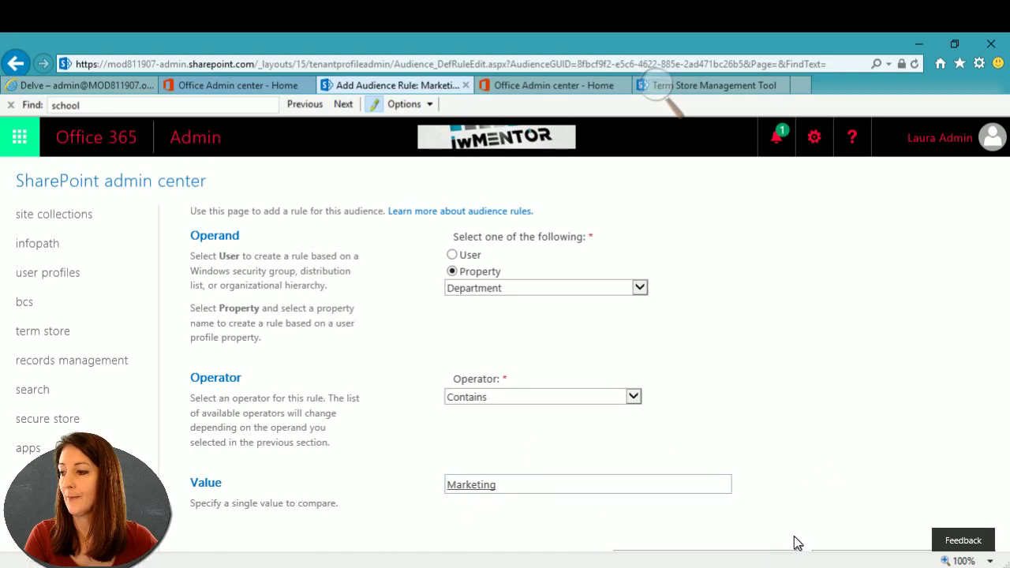
click(644, 556)
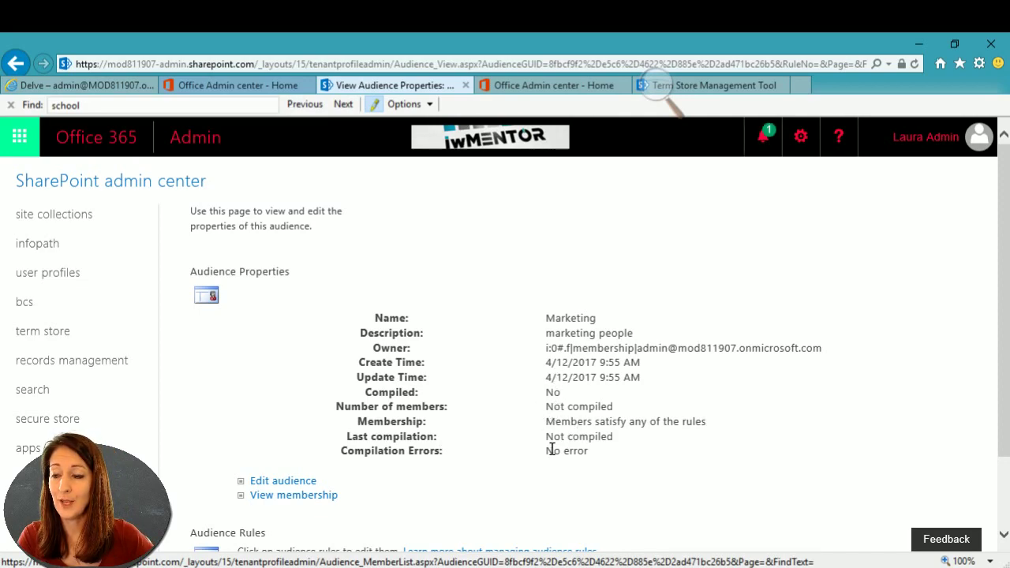
Review the Marketing audience's properties and rules, and open the list of organization profile properties
scroll(527, 458, down, 1)
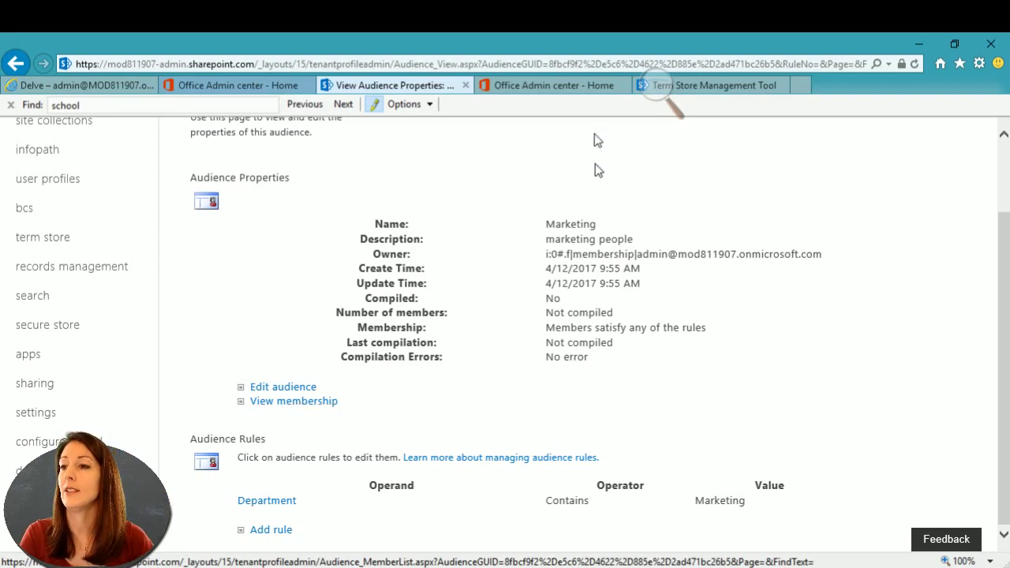
scroll(458, 275, up, 2)
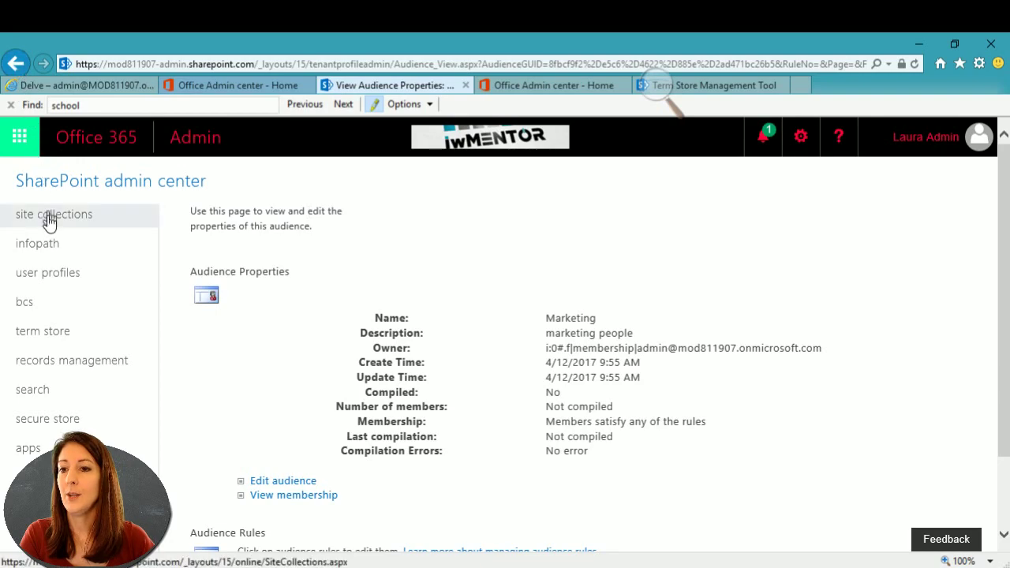
click(49, 273)
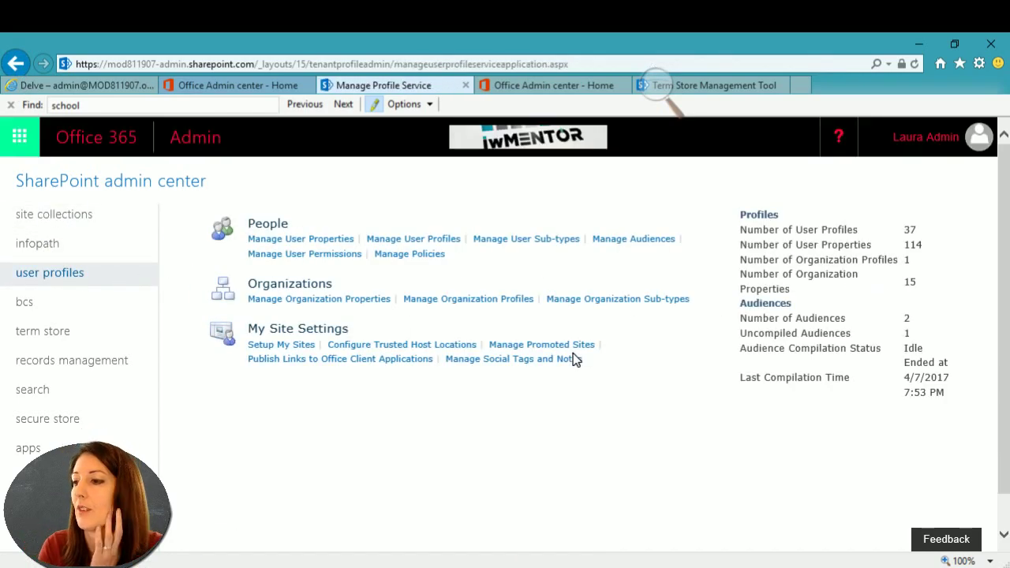
click(322, 302)
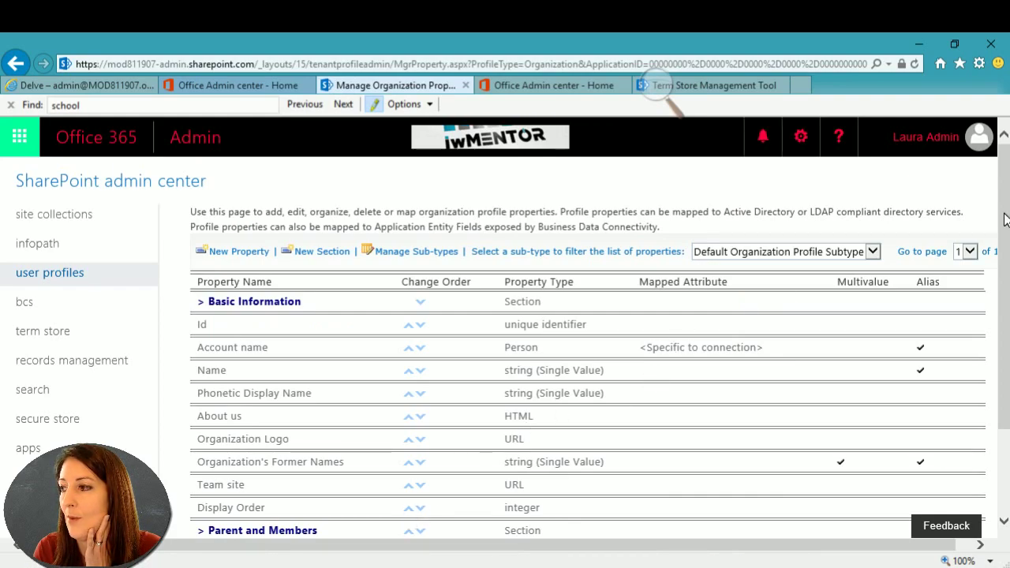
Review the organization profile properties and their sub-type filter, and open the list of organization profiles
scroll(641, 395, down, 3)
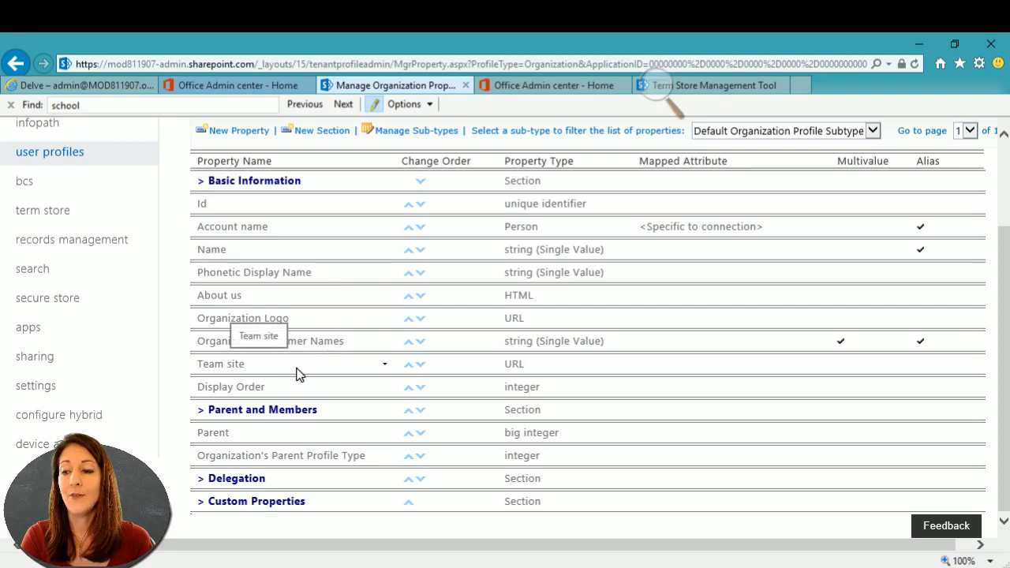
scroll(476, 327, up, 3)
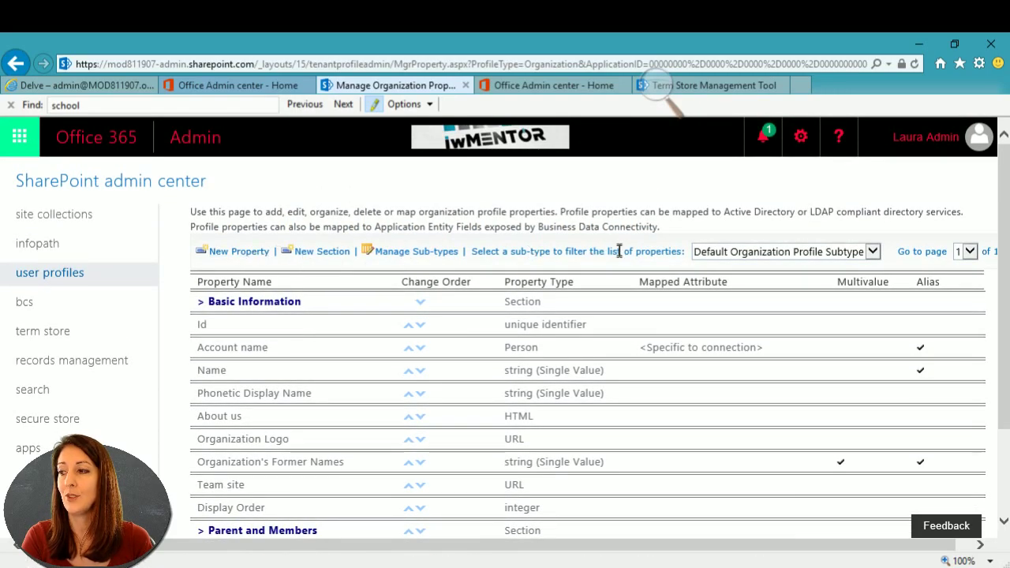
click(767, 254)
click(716, 225)
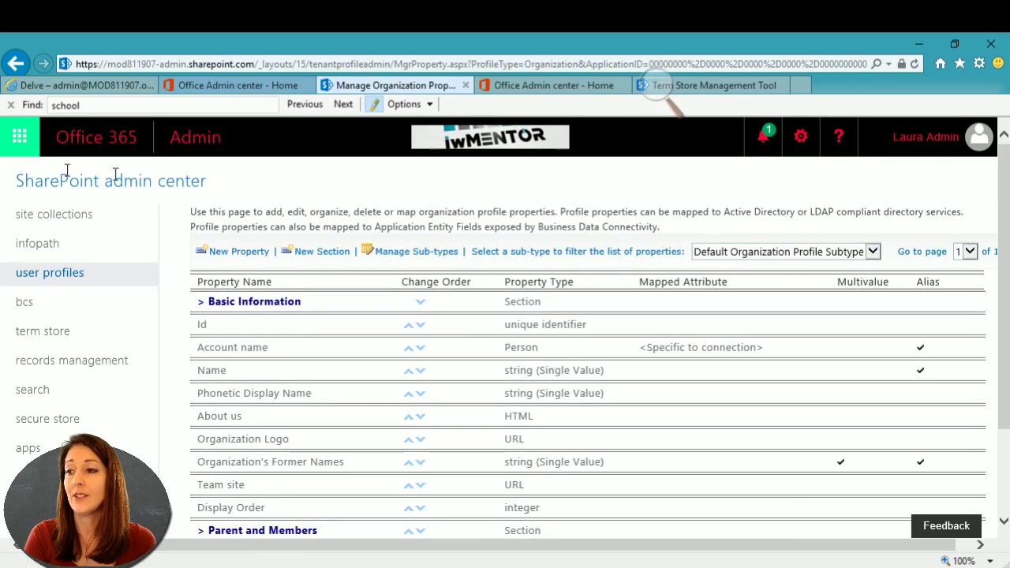
click(22, 63)
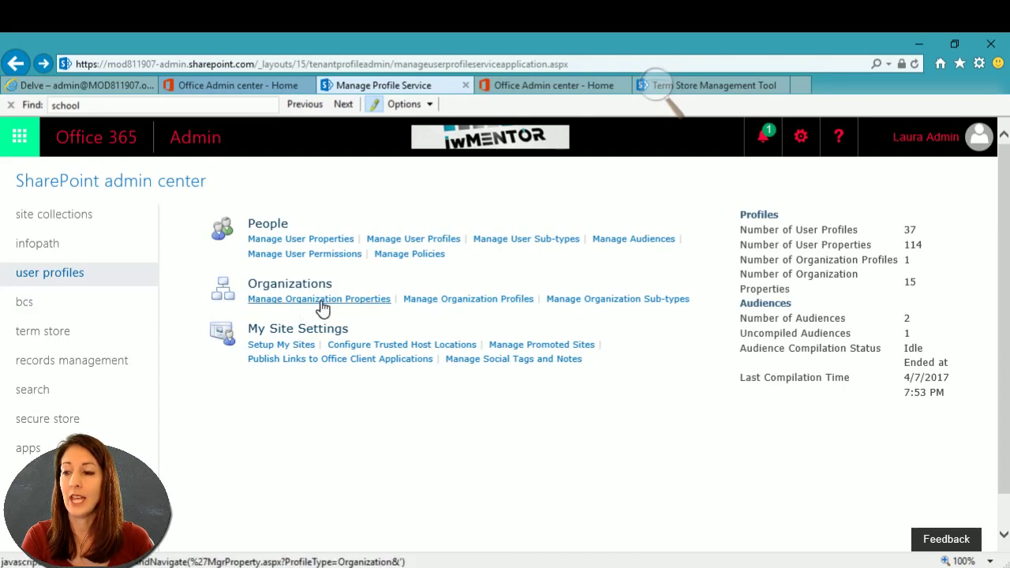
click(452, 306)
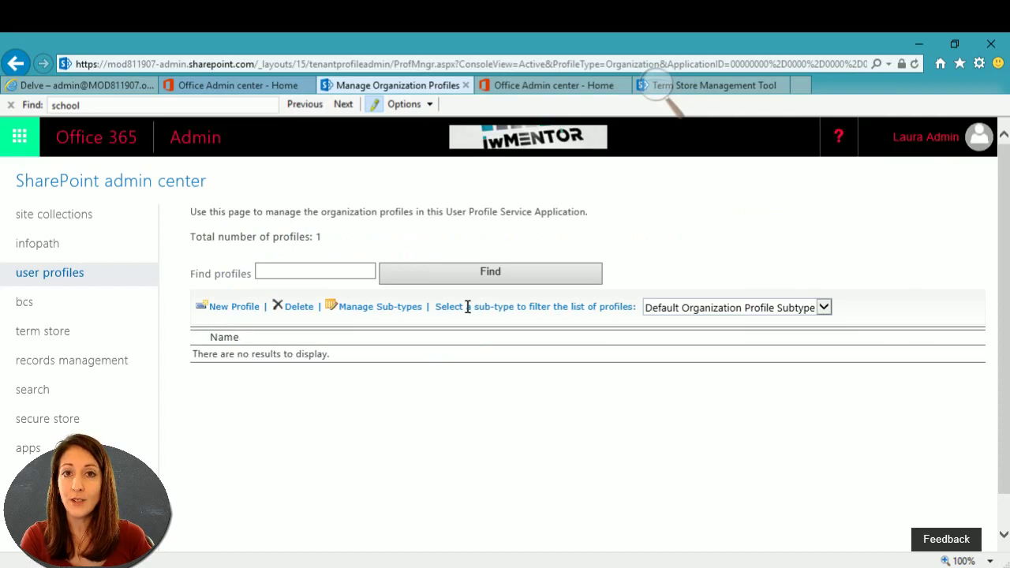
Start a new organization profile named "IW Mentor" with the About us text "This is all about IW mentor"
click(236, 309)
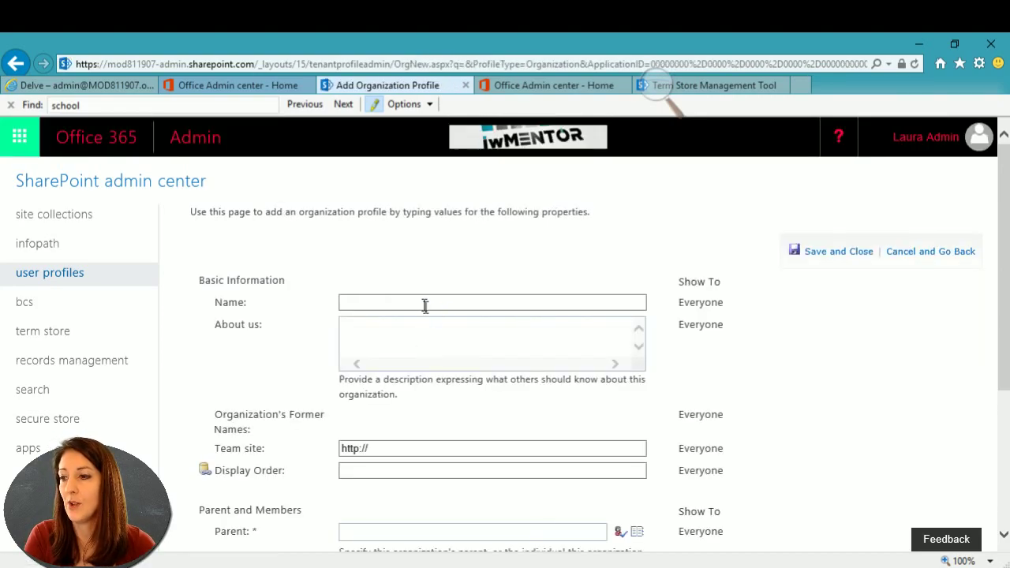
click(421, 302)
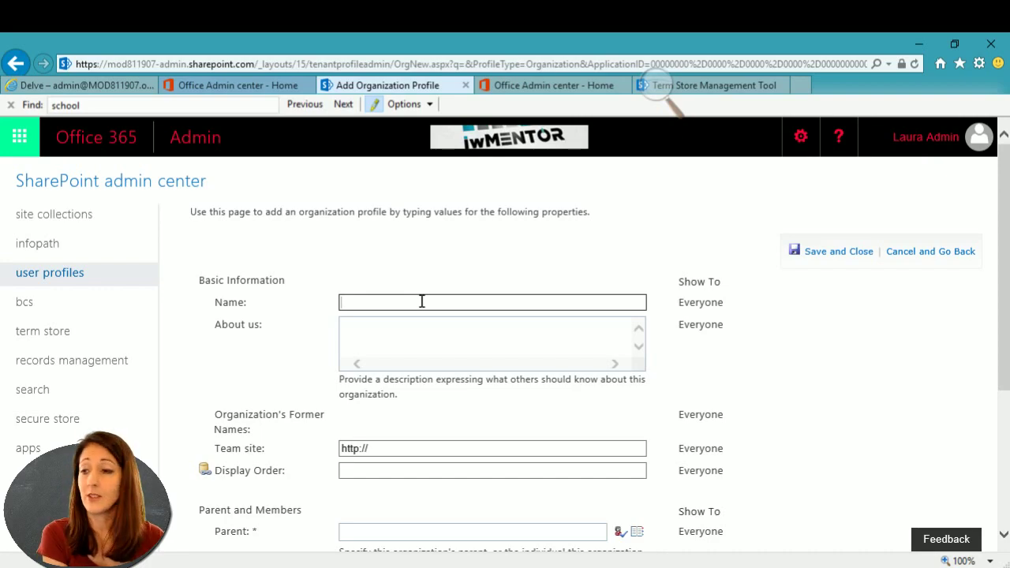
text(IW M)
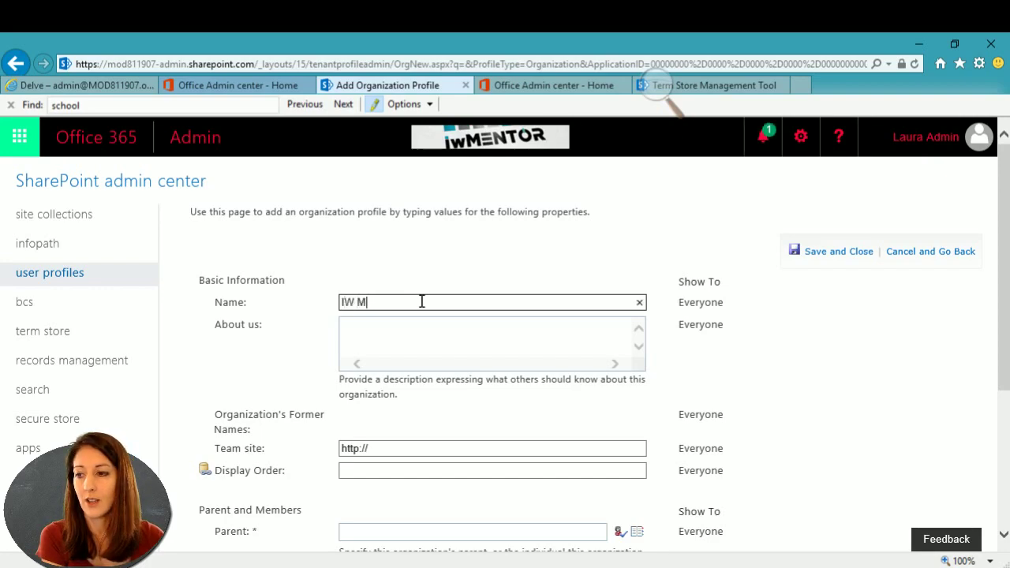
text(entor)
key(Tab)
text(Thi)
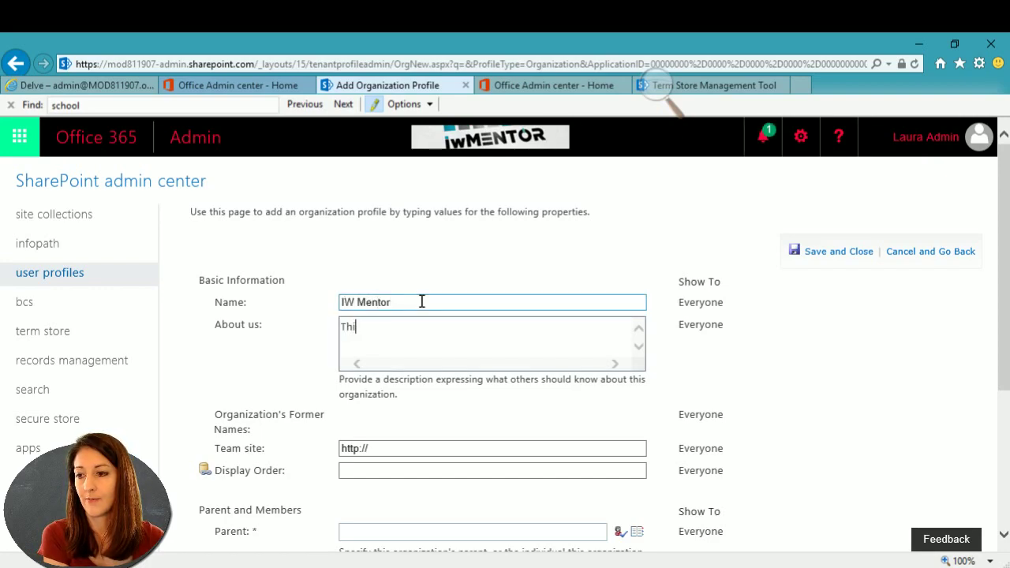
text(s is all a)
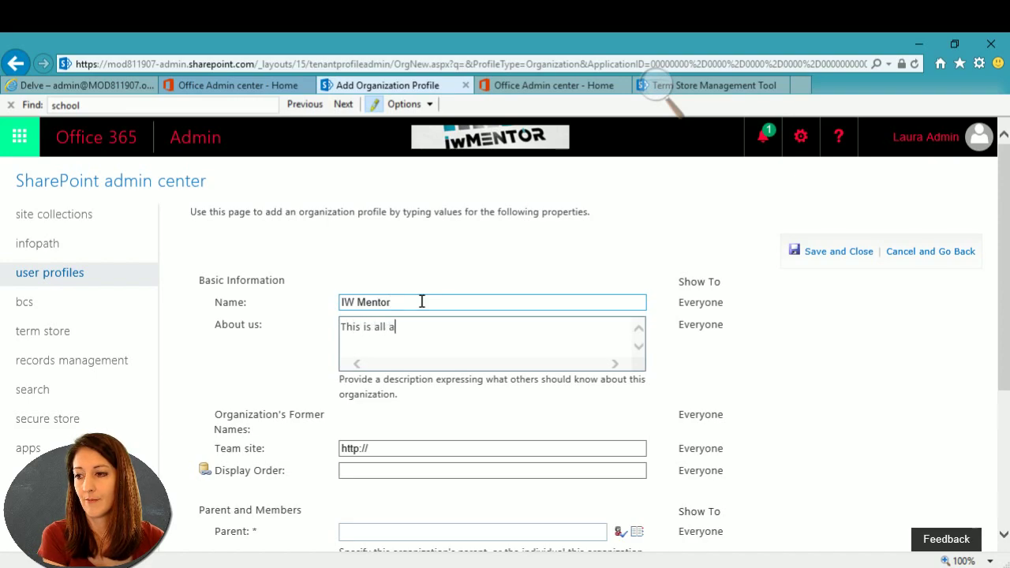
text(bout IW mentor)
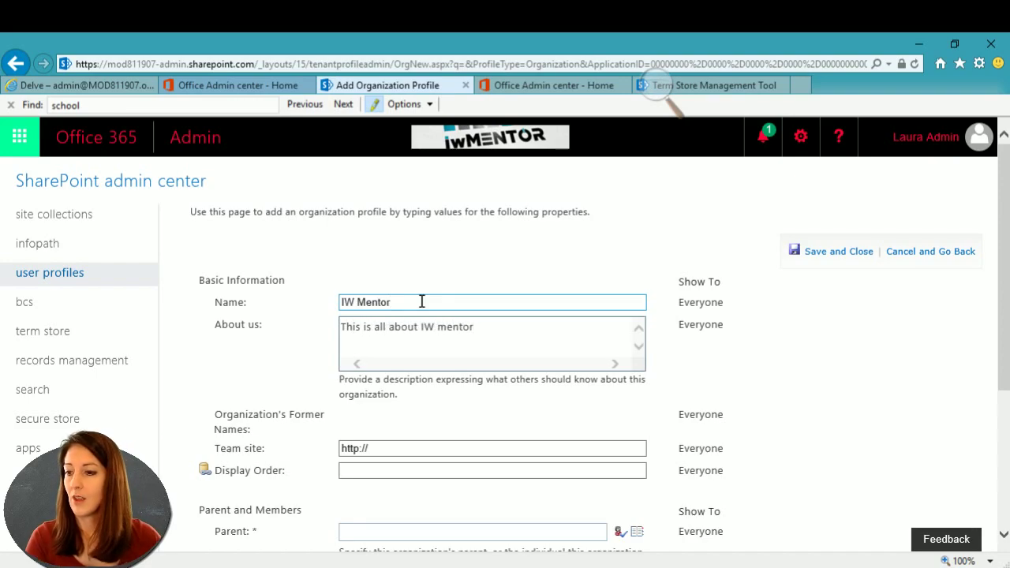
click(442, 448)
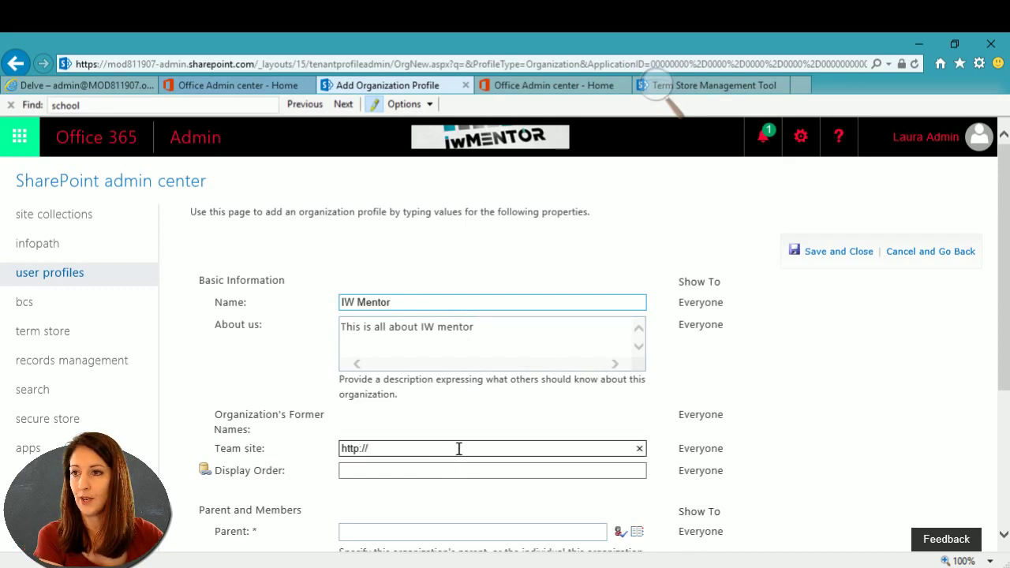
text(m)
key(BackSpace)
key(BackSpace)
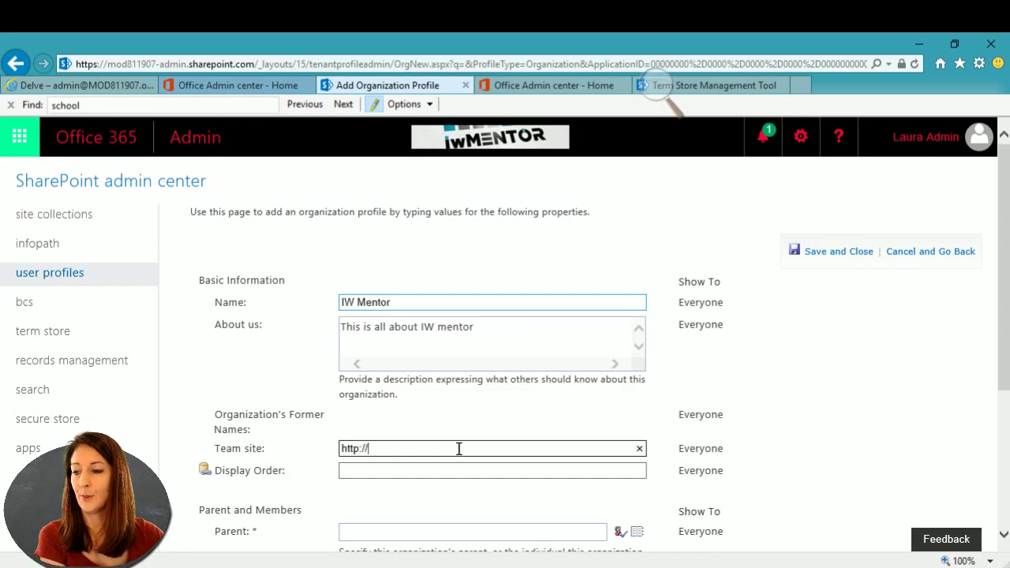
text(www.iwmentor.com)
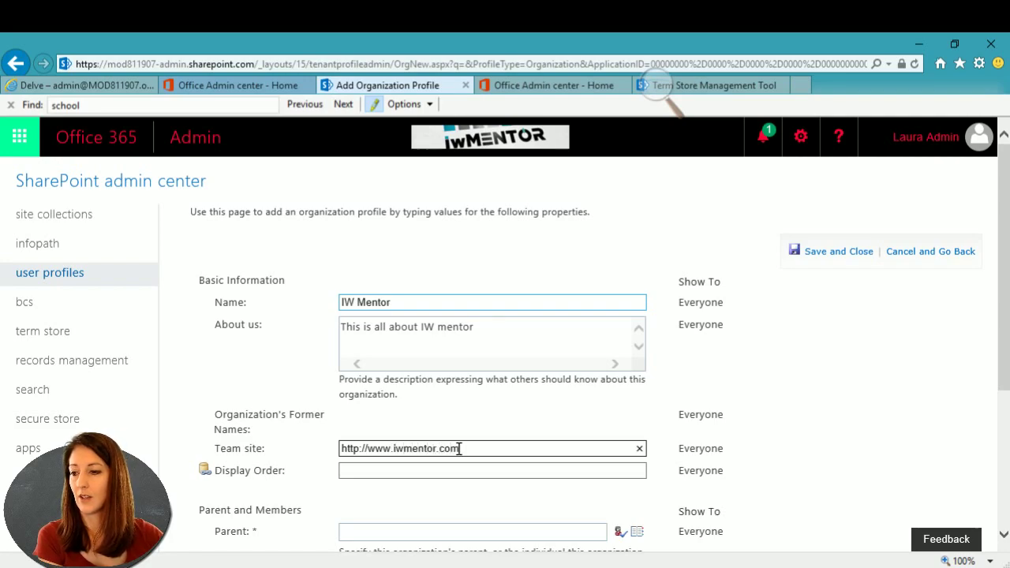
key(Tab)
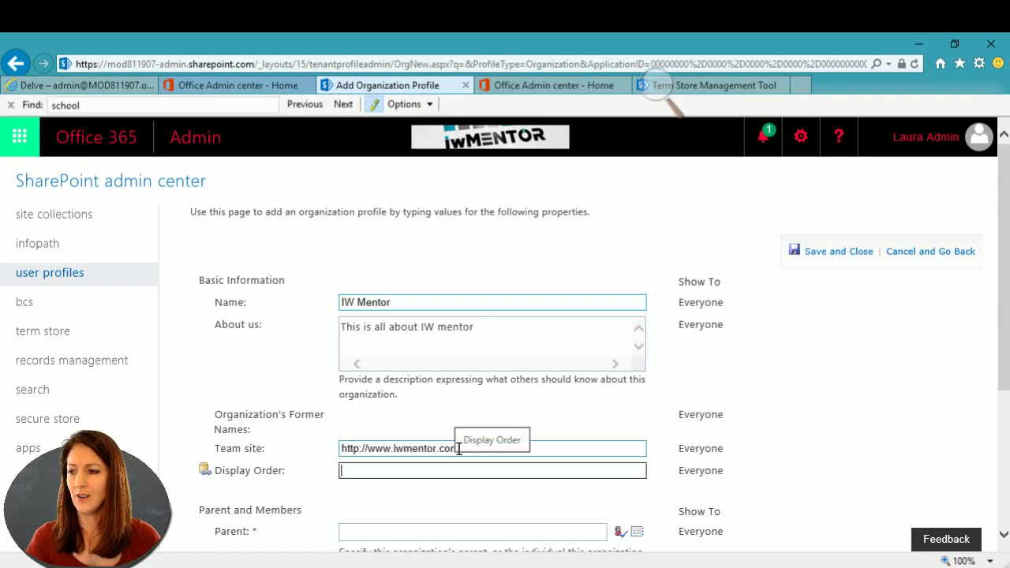
scroll(572, 466, down, 3)
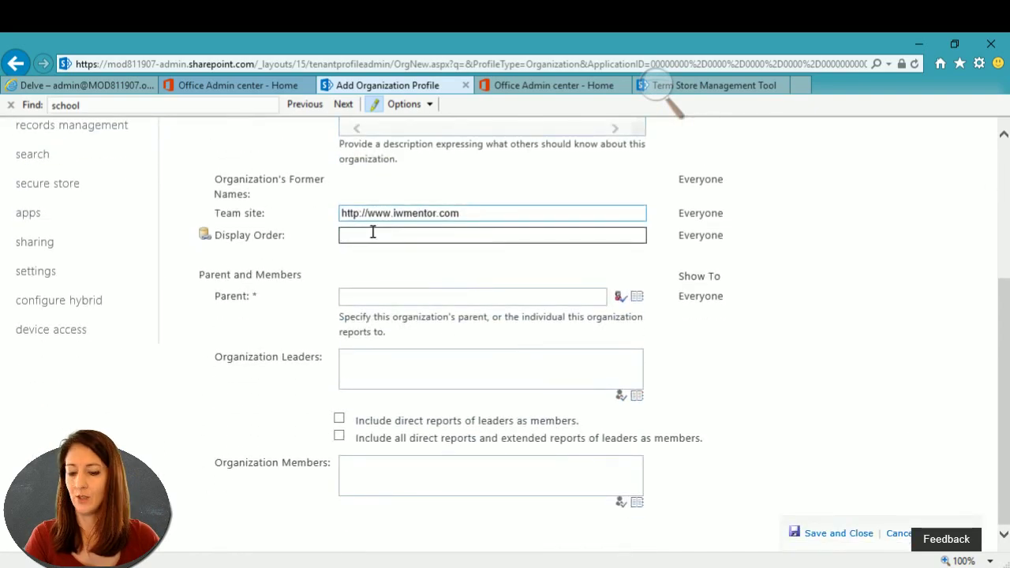
text(2)
click(423, 296)
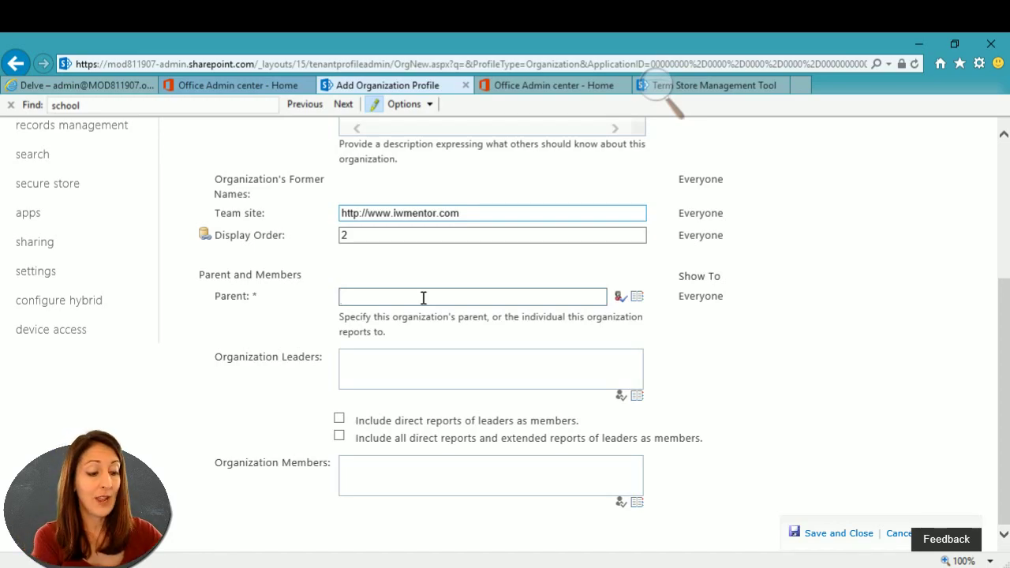
text(contoso)
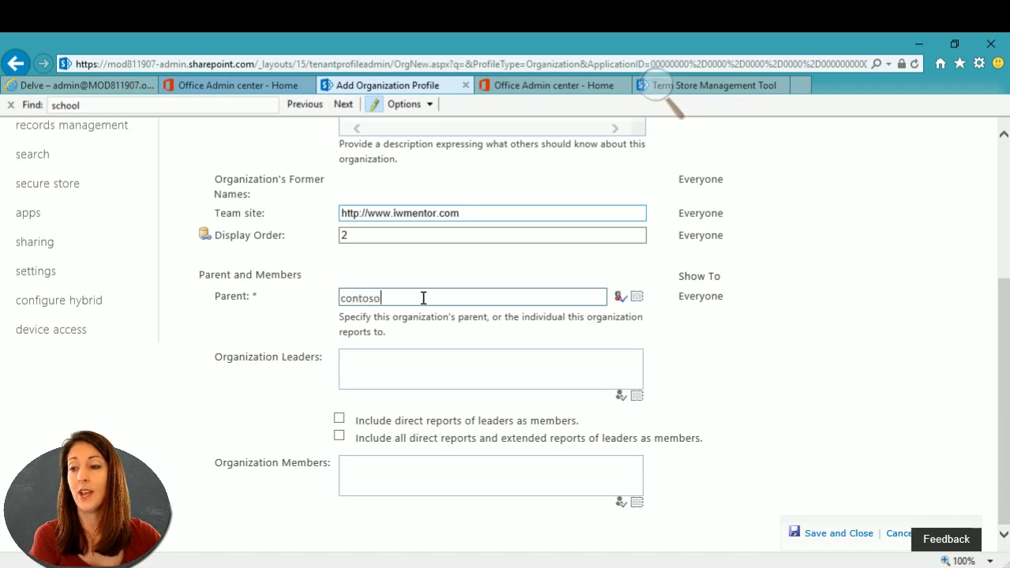
drag(392, 296, 323, 296)
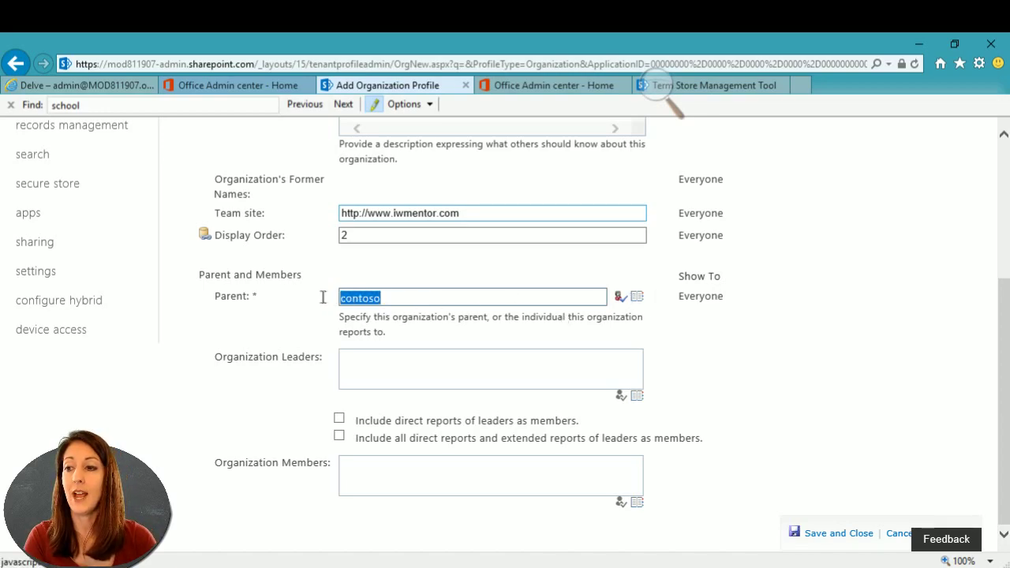
key(BackSpace)
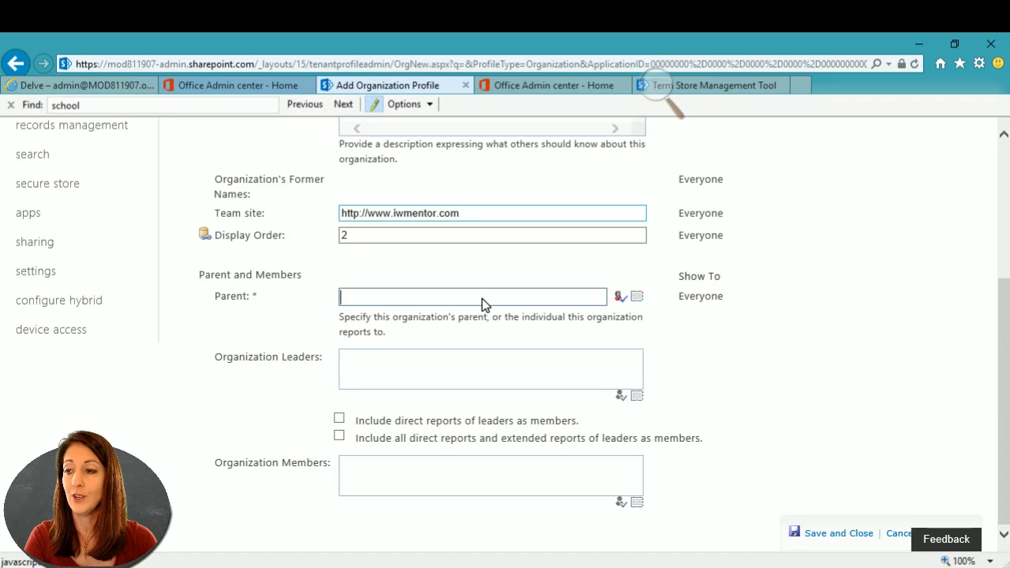
Browse the parent picker's organization tree, search types and view options, and close it without choosing a parent
click(637, 297)
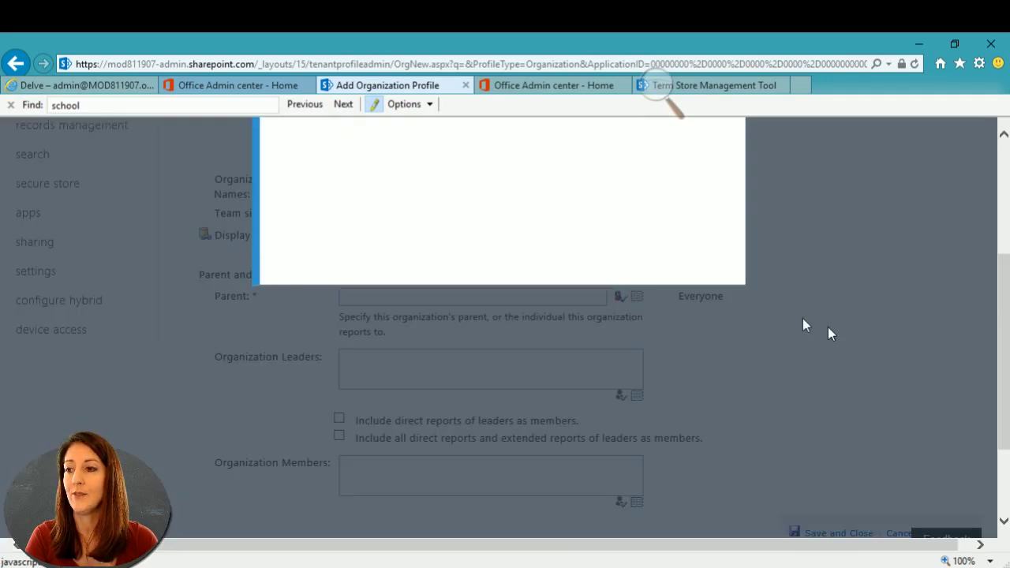
click(340, 295)
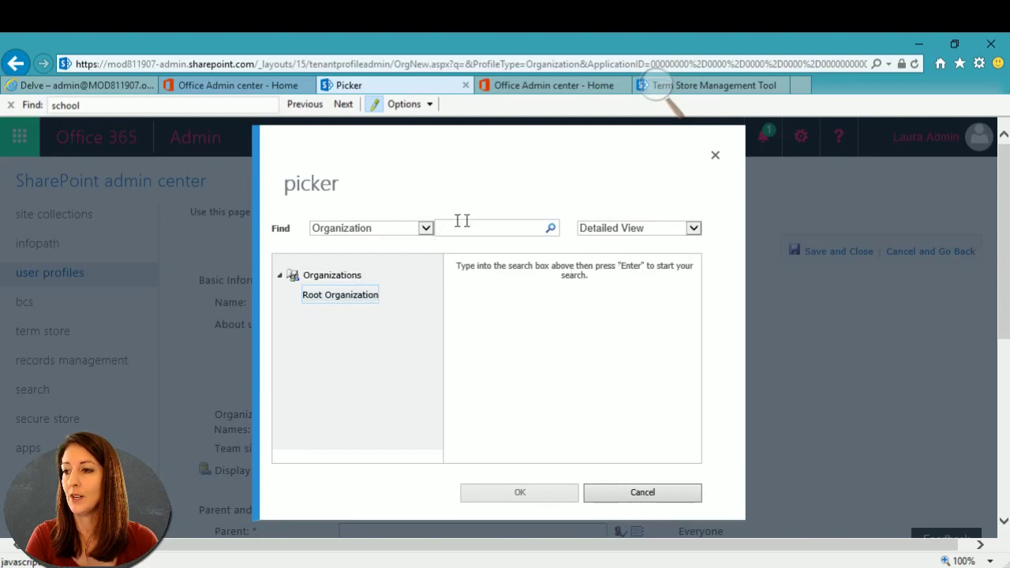
click(316, 276)
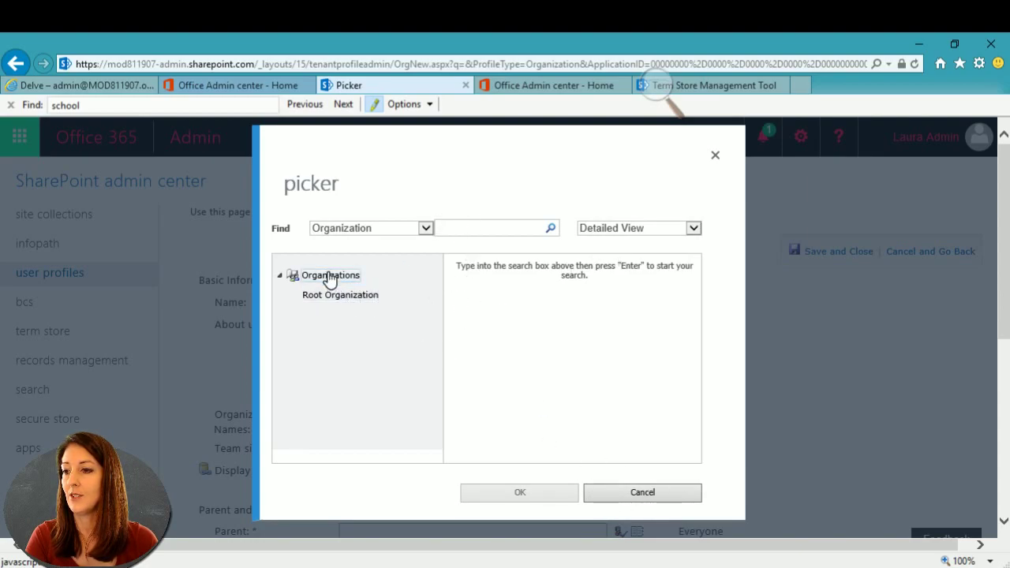
click(349, 297)
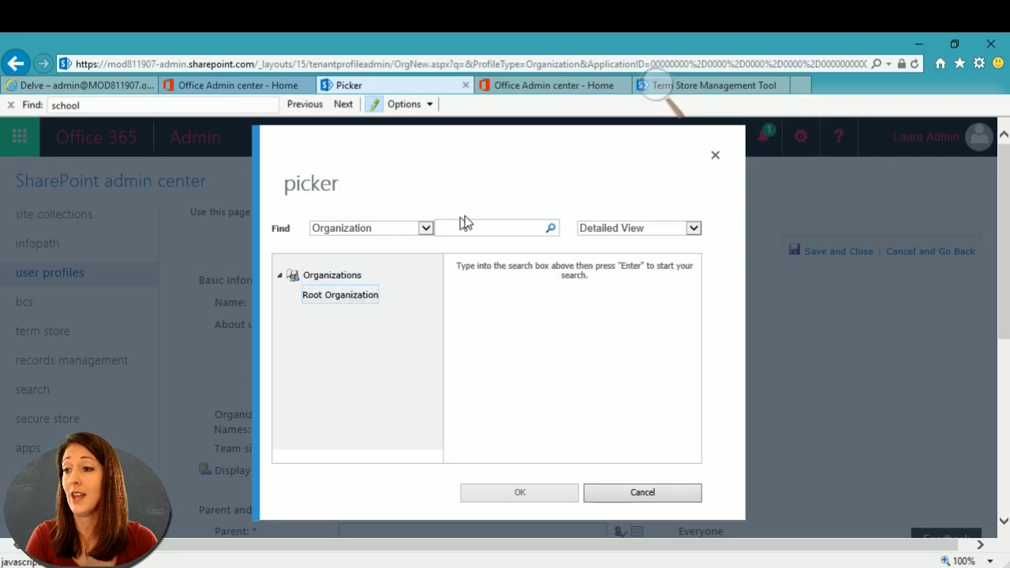
click(427, 229)
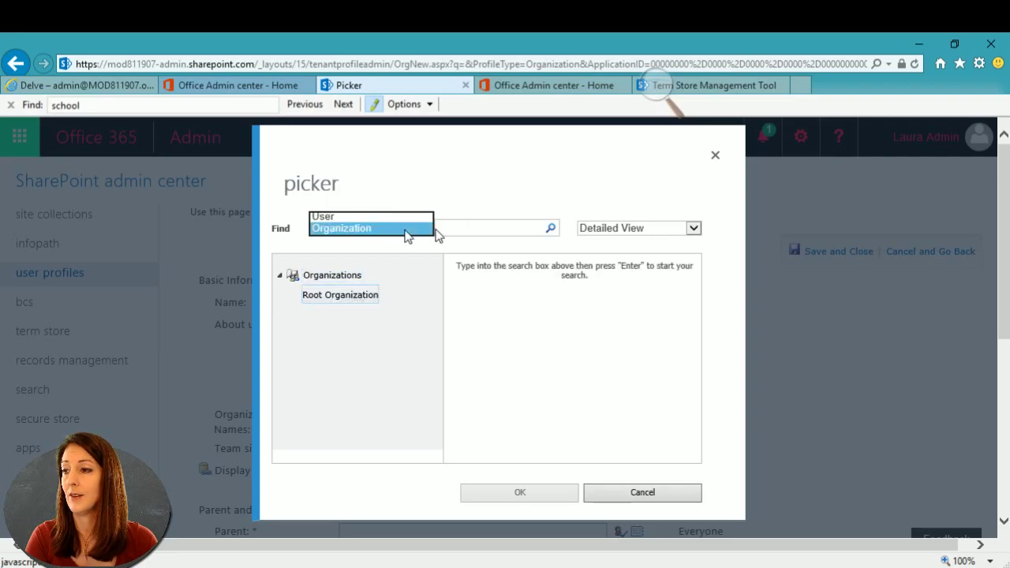
click(418, 231)
click(653, 227)
click(654, 233)
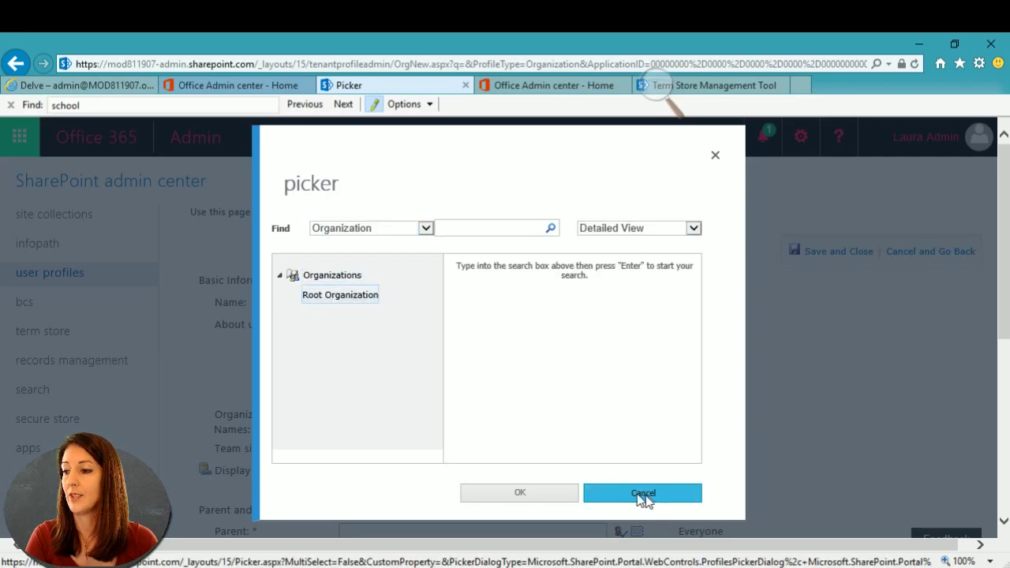
click(642, 495)
Enter Contoso as the parent organization and add a user as the organization leader
scroll(411, 500, down, 3)
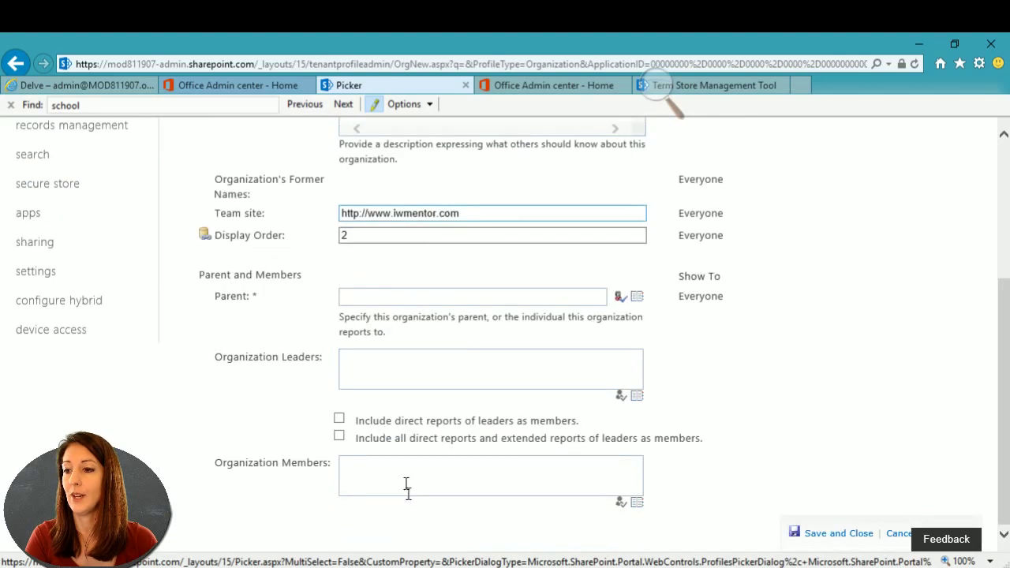
click(384, 297)
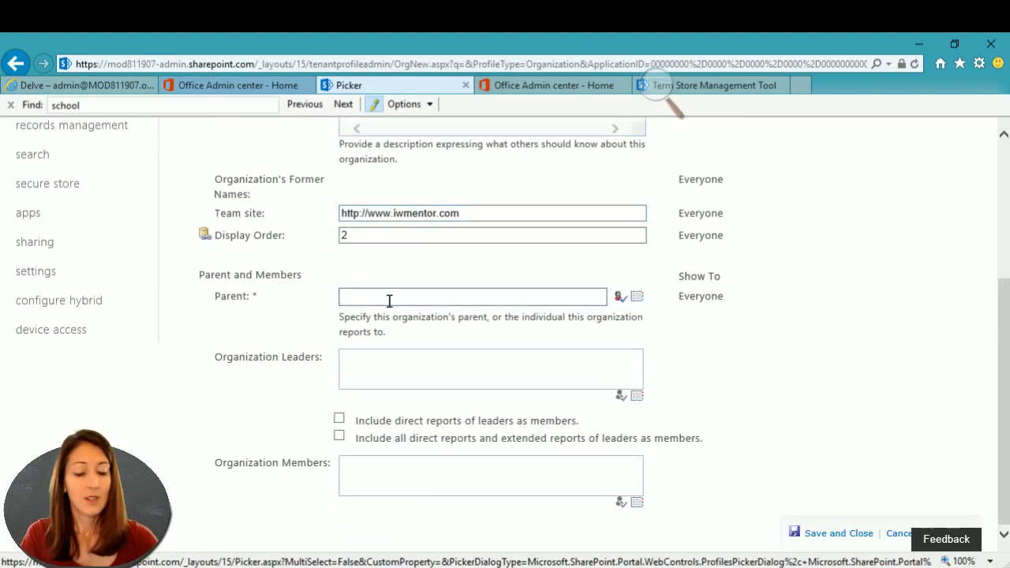
text(Contoso)
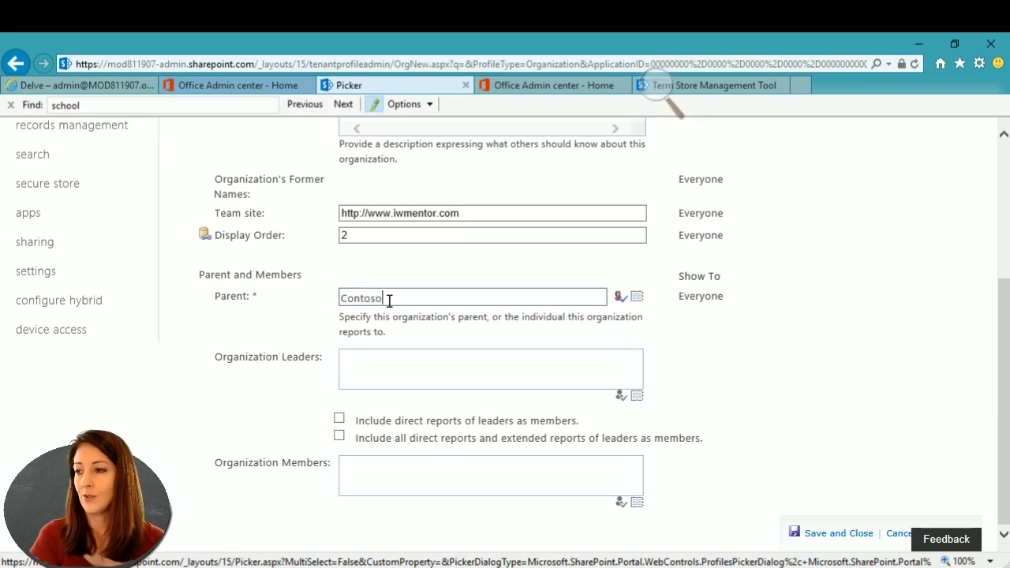
click(440, 365)
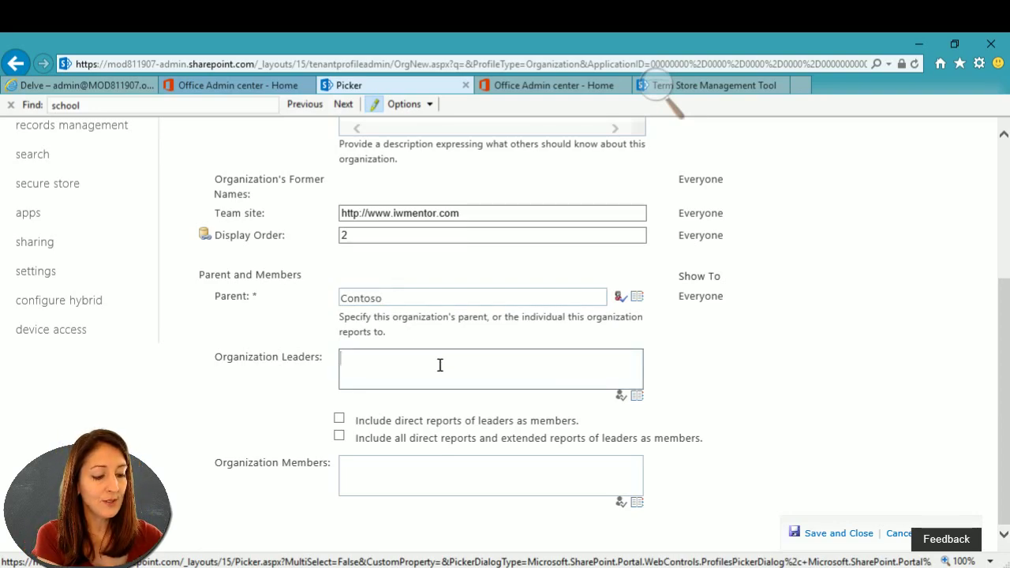
text(debra)
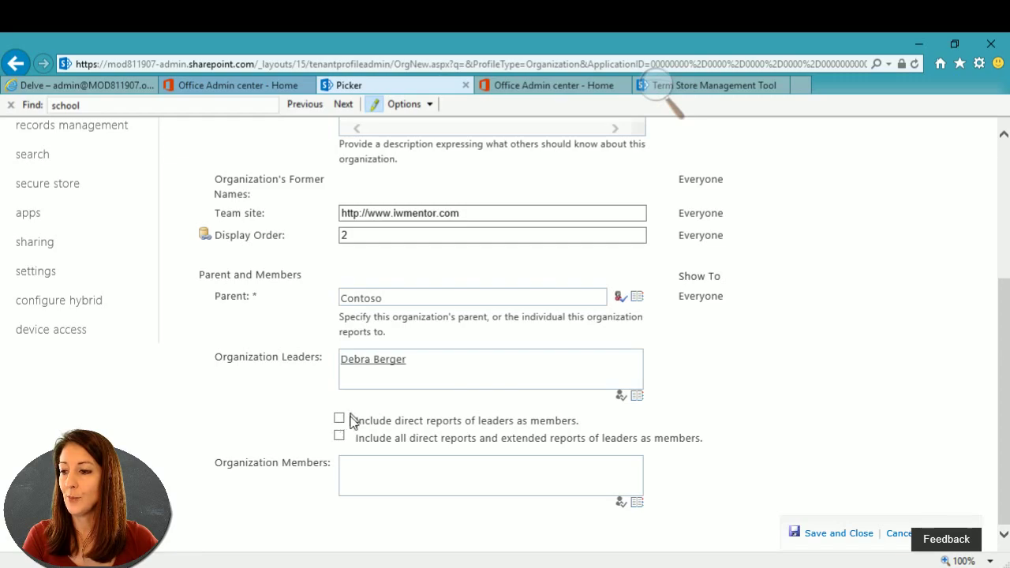
Try to save the new organization profile, and cancel it to return to the organization profiles list
click(843, 543)
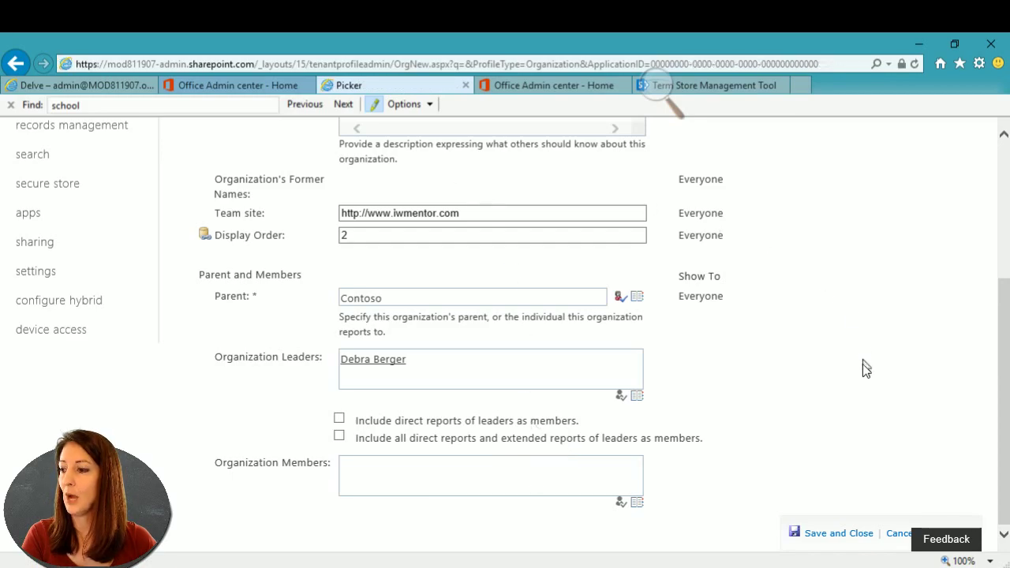
click(402, 470)
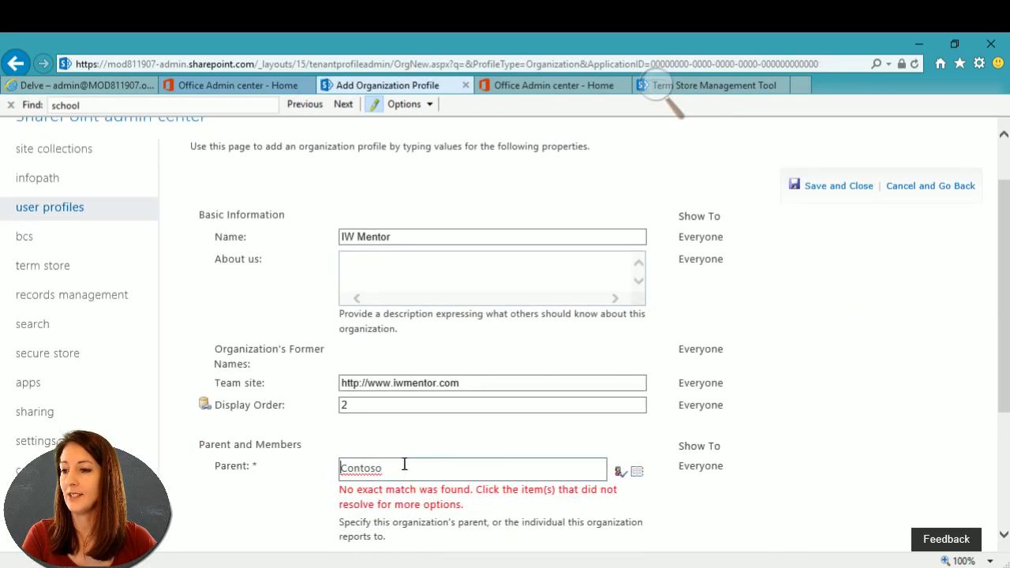
scroll(882, 433, down, 3)
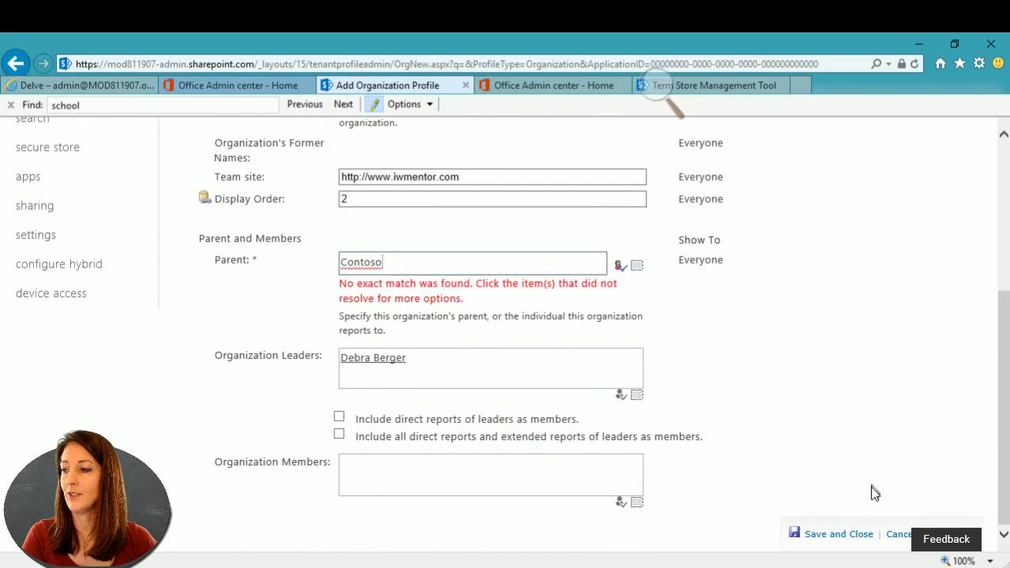
click(897, 535)
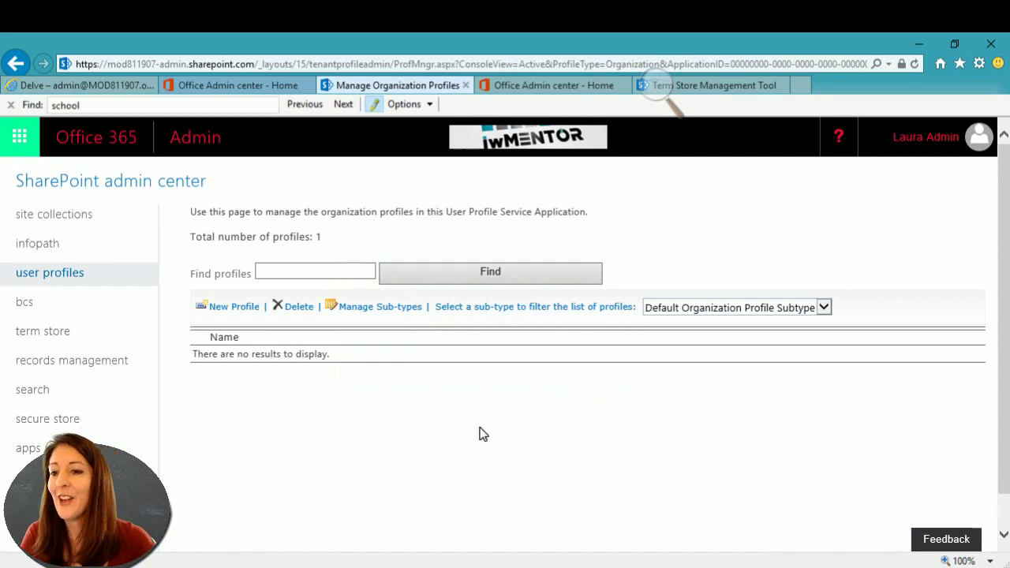
Open the promoted sites list from the user profiles administration page
click(65, 273)
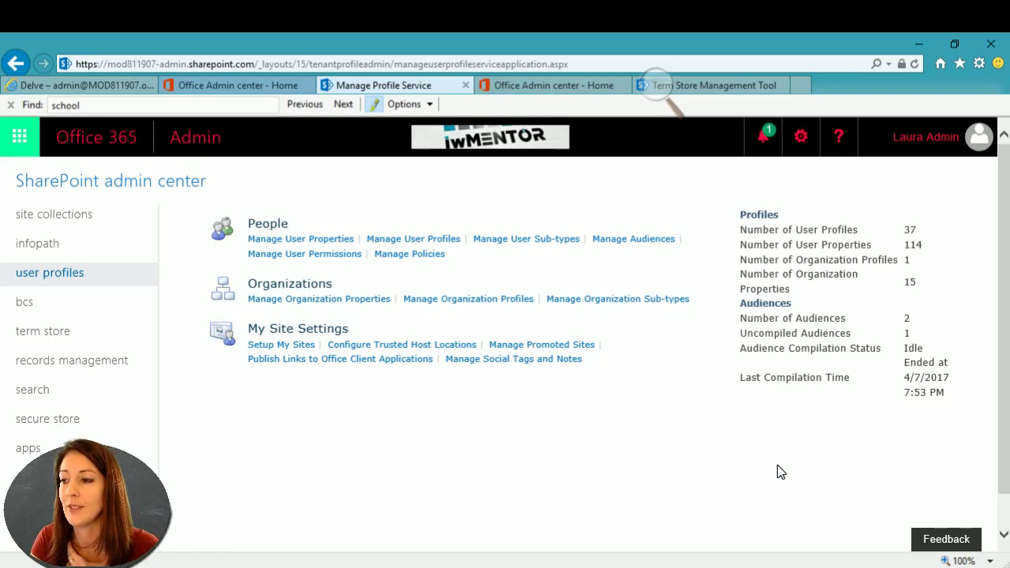
click(526, 347)
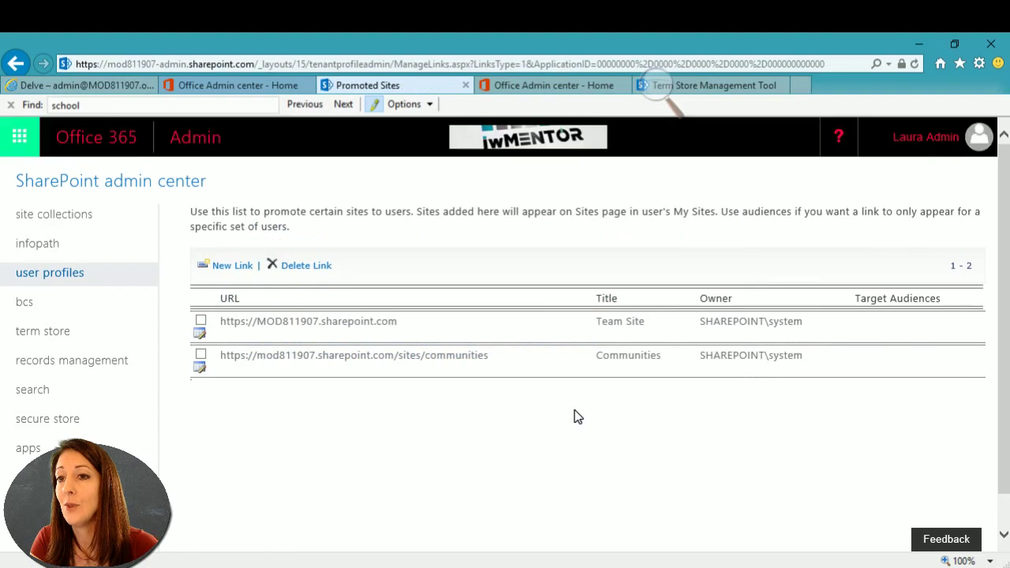
Switch from the Delve page to the SharePoint home page and dismiss its welcome tour
click(64, 85)
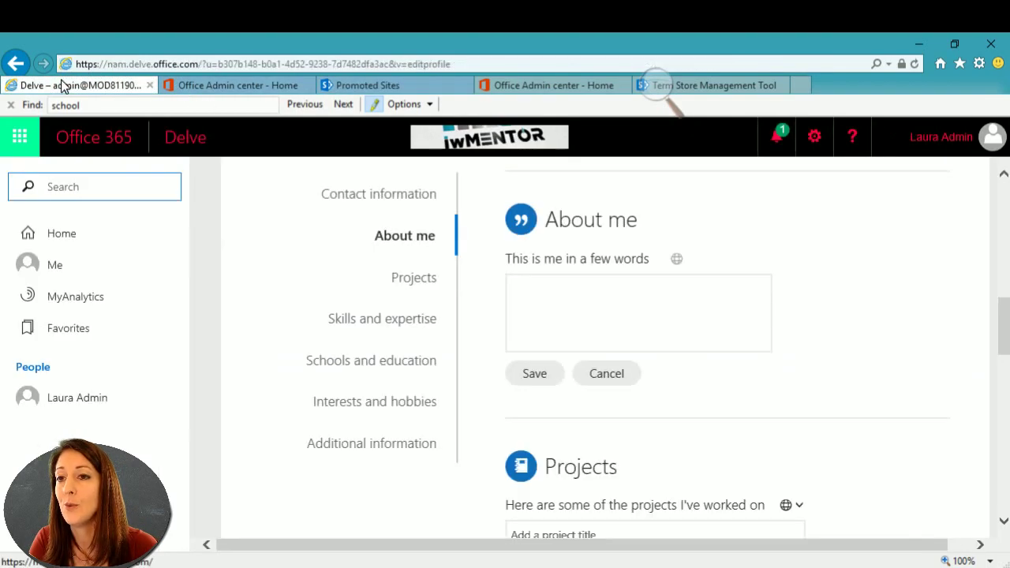
click(19, 137)
scroll(142, 331, down, 1)
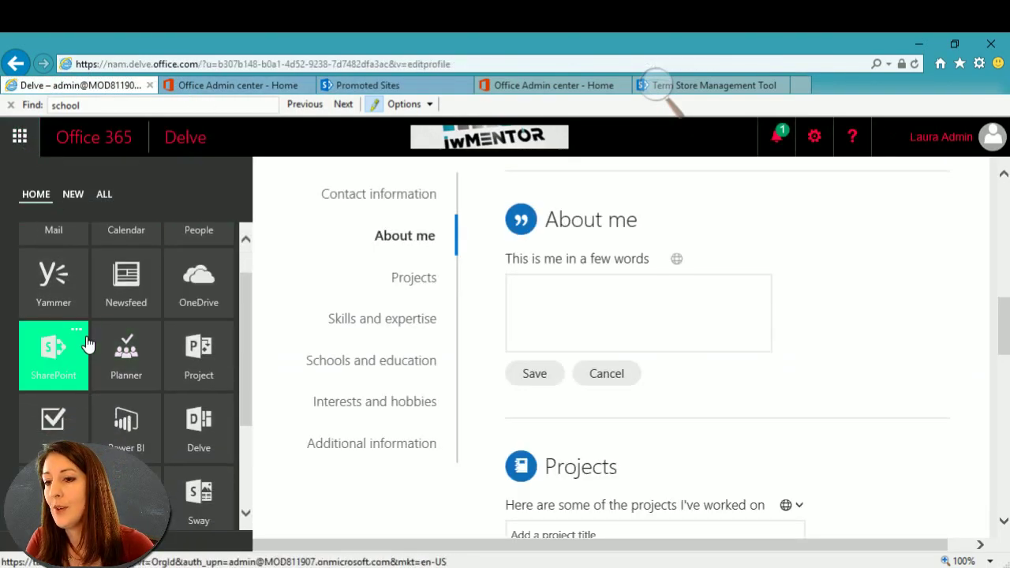
click(66, 350)
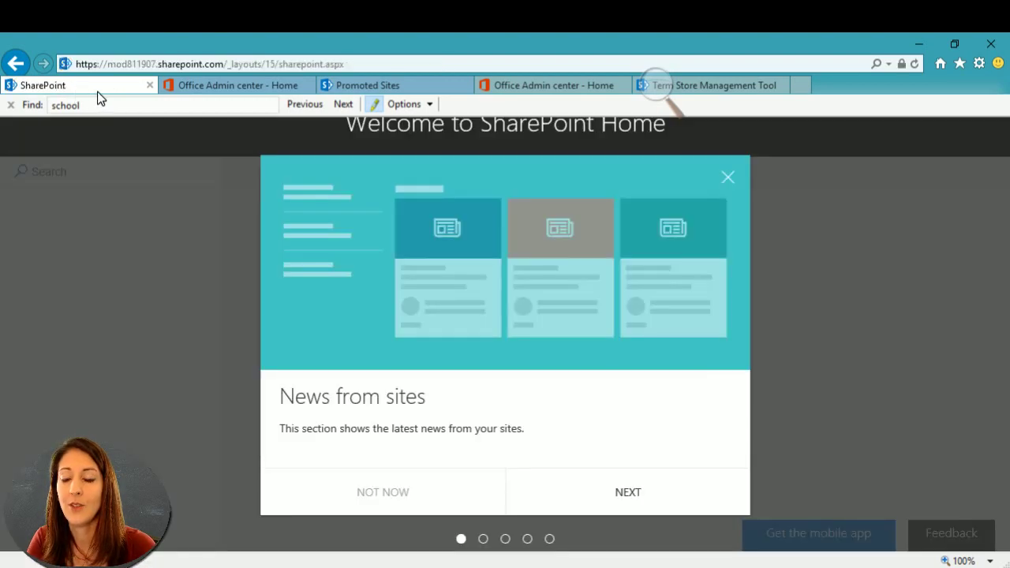
click(627, 496)
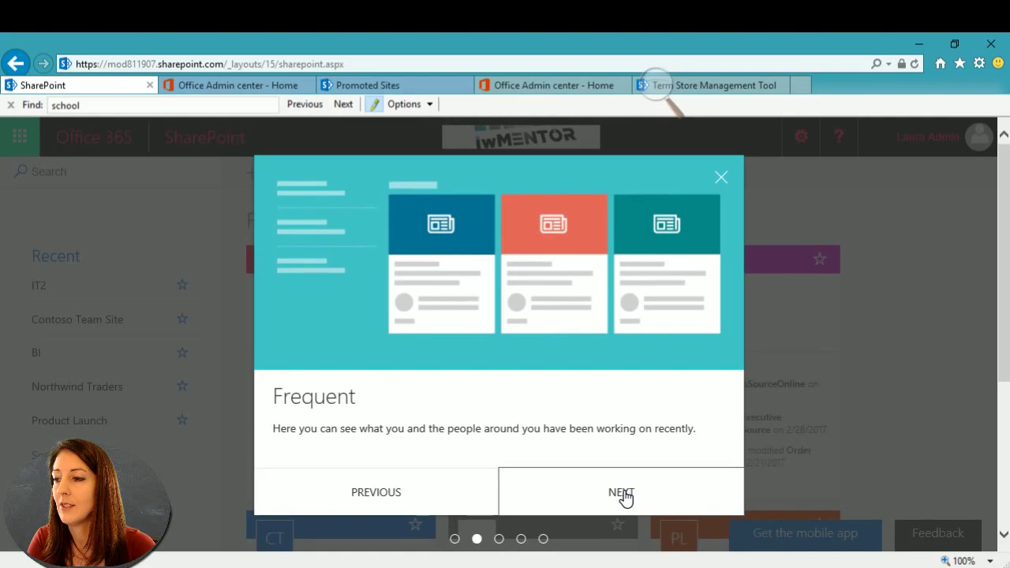
click(626, 497)
click(718, 170)
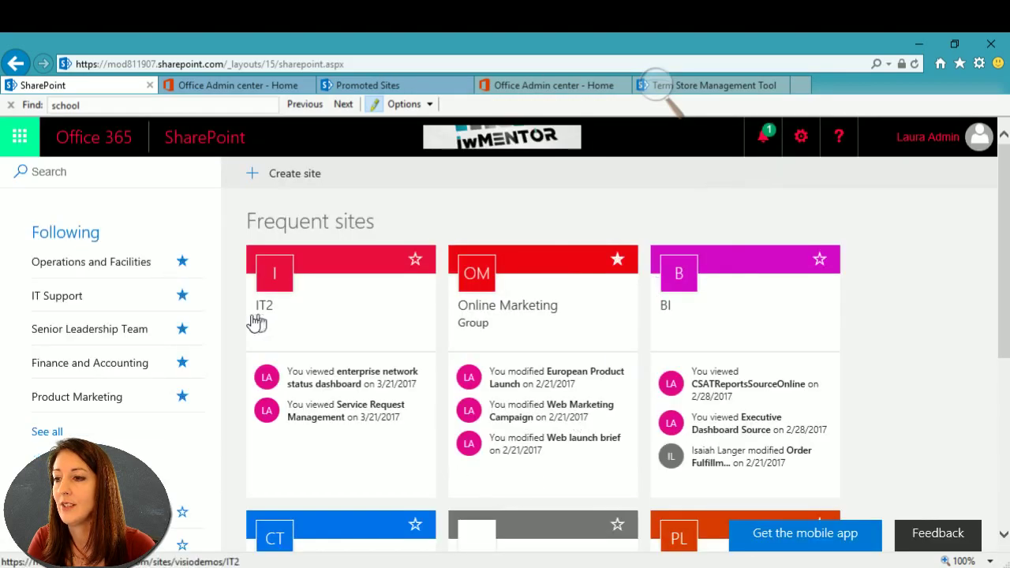
Compare the featured links on the SharePoint home page with the promoted sites list in the admin center
scroll(146, 319, down, 7)
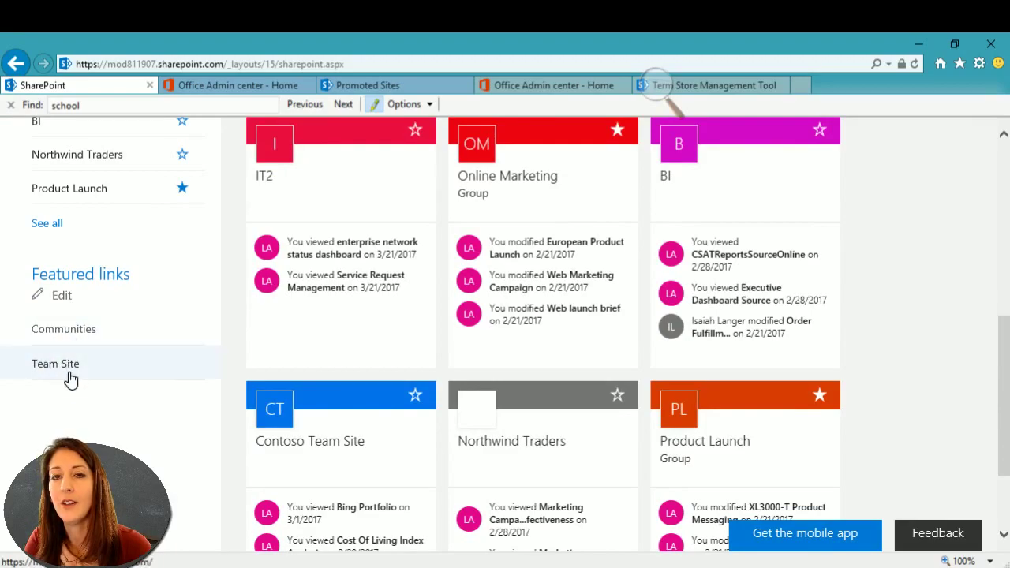
click(410, 85)
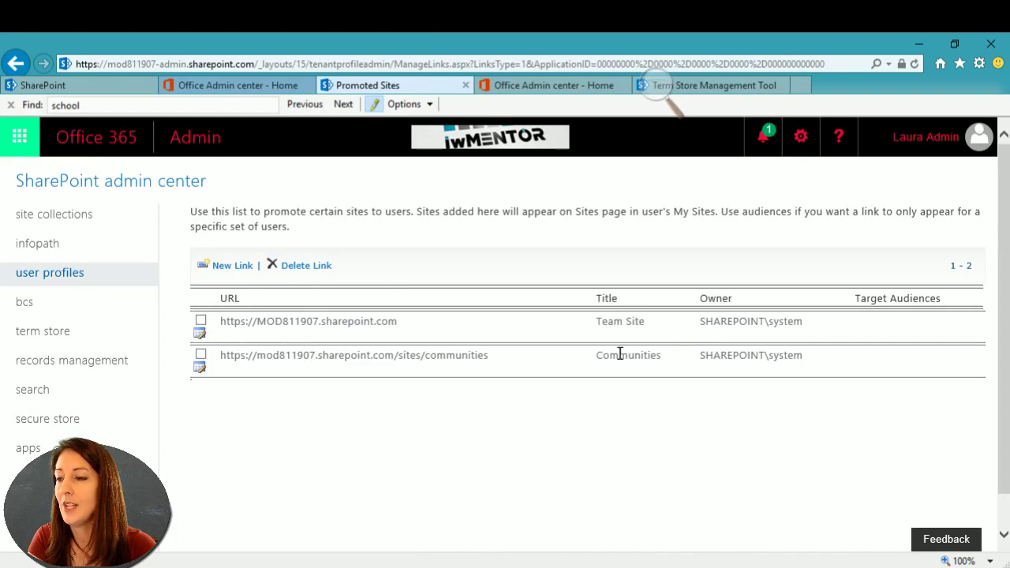
click(107, 87)
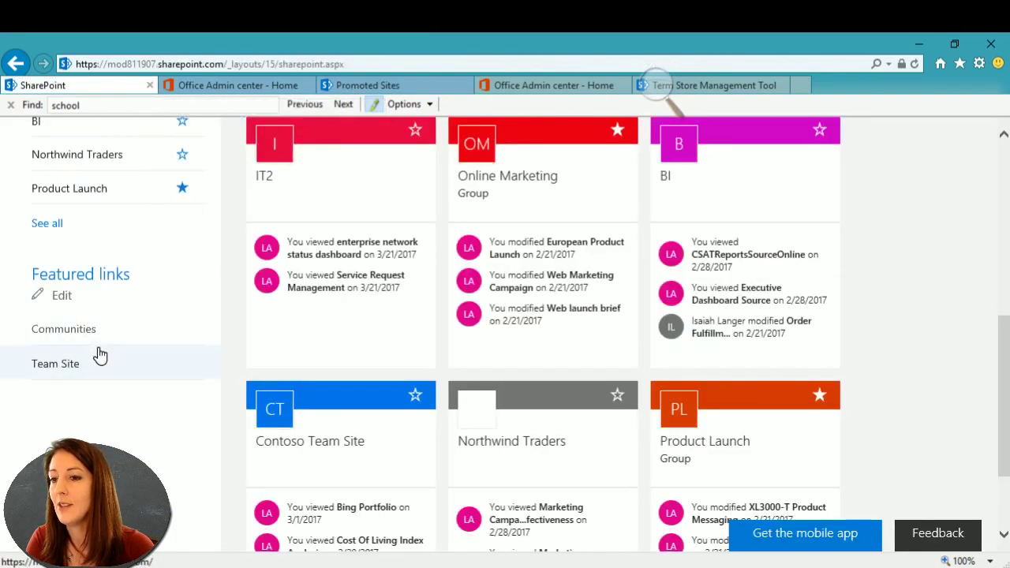
click(385, 89)
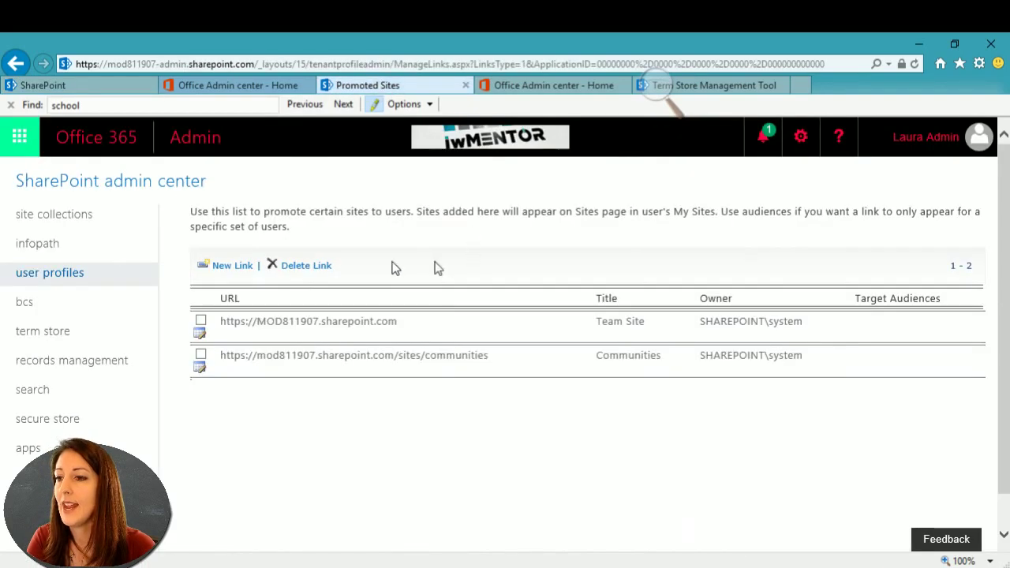
click(243, 267)
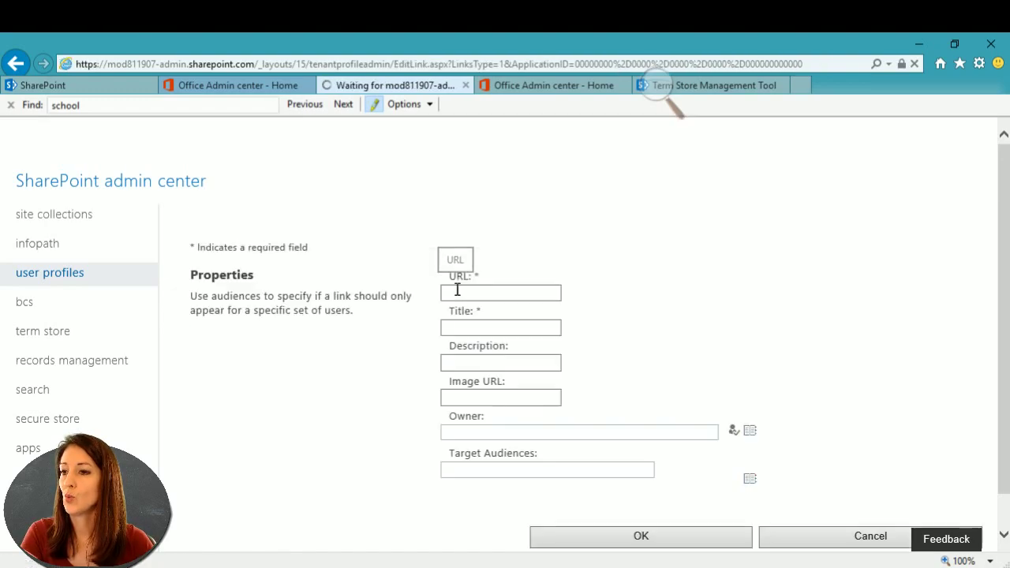
click(490, 289)
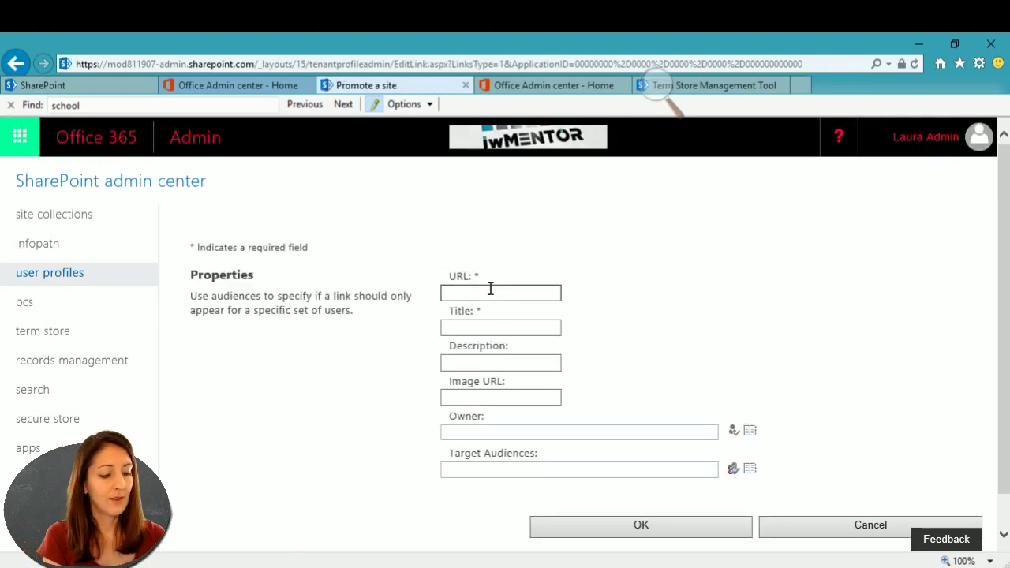
text(https://mod811901)
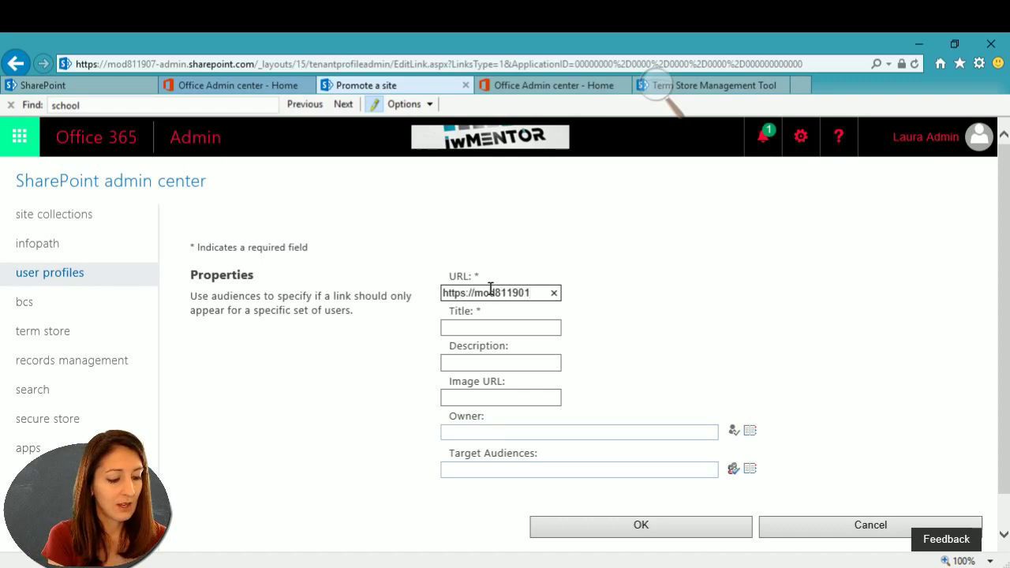
text(.sharepoint.)
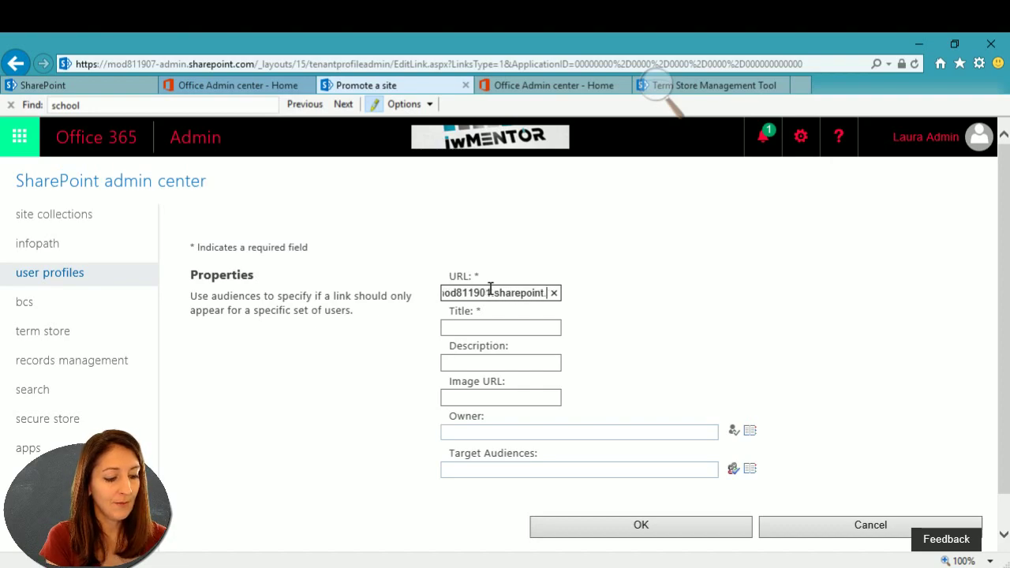
text(com/marketing)
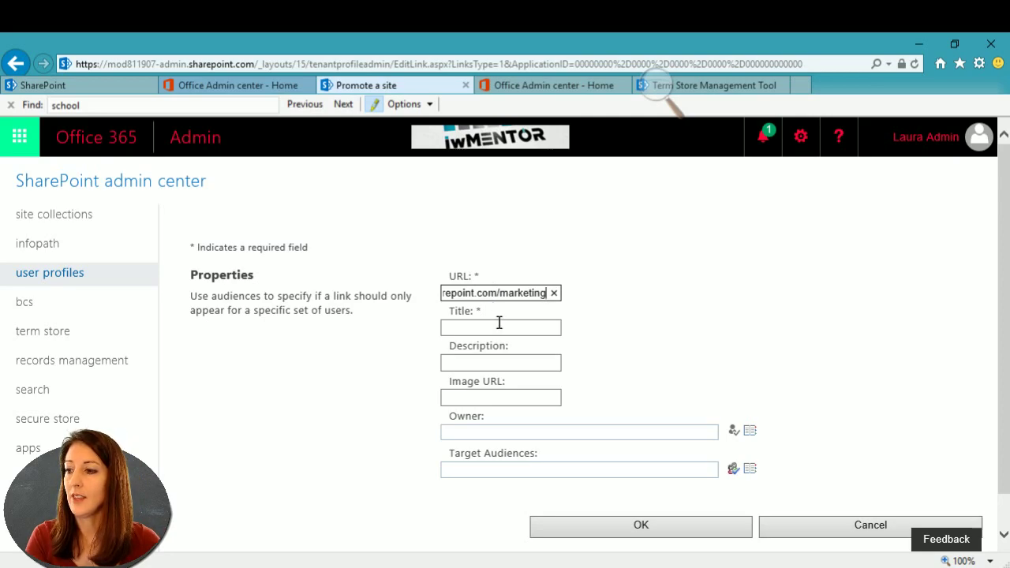
Title the promoted link "Marketing Site" and enter "testing" as its description
click(502, 325)
text(Ma)
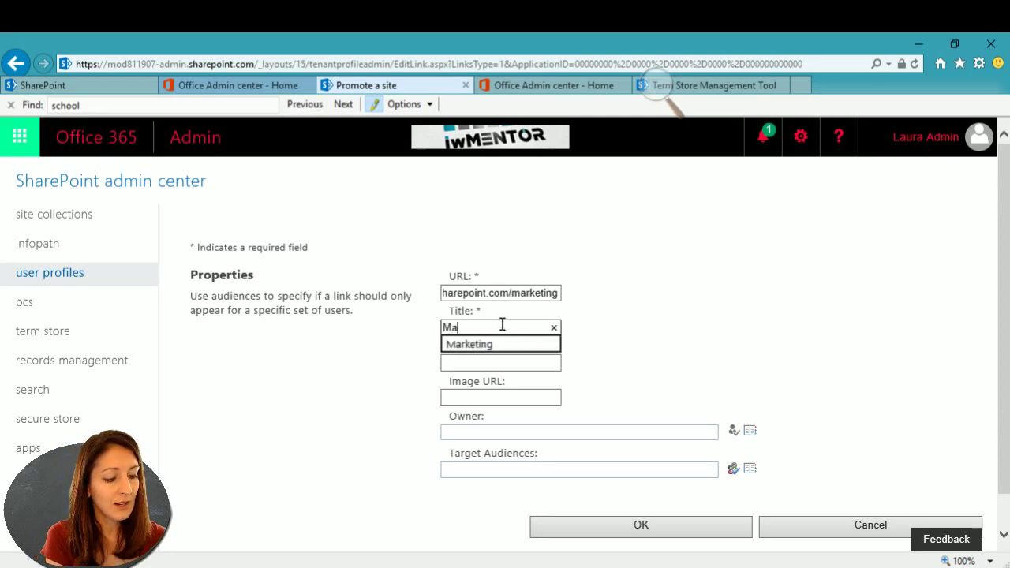
text(rketing)
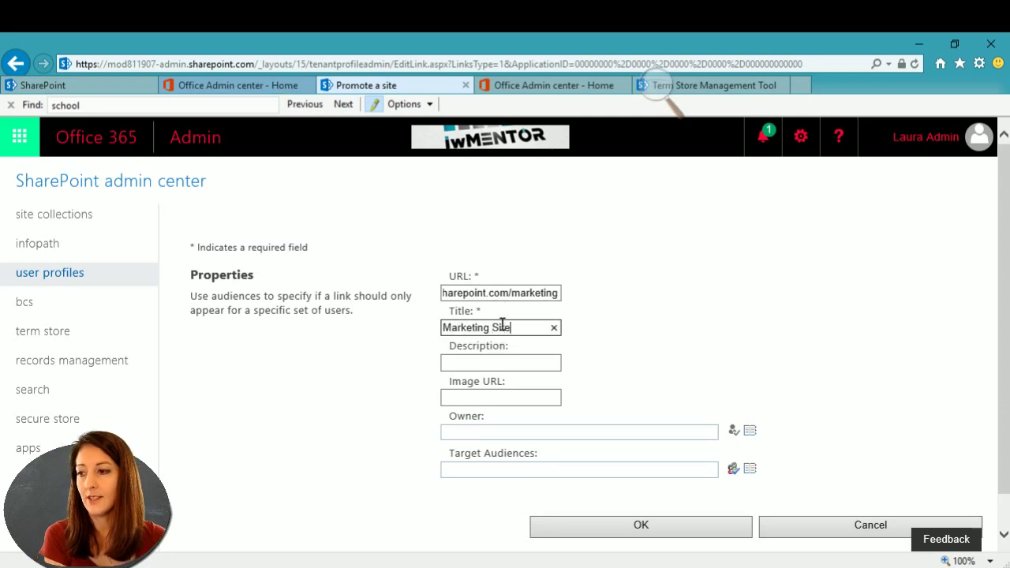
text( Site)
key(Tab)
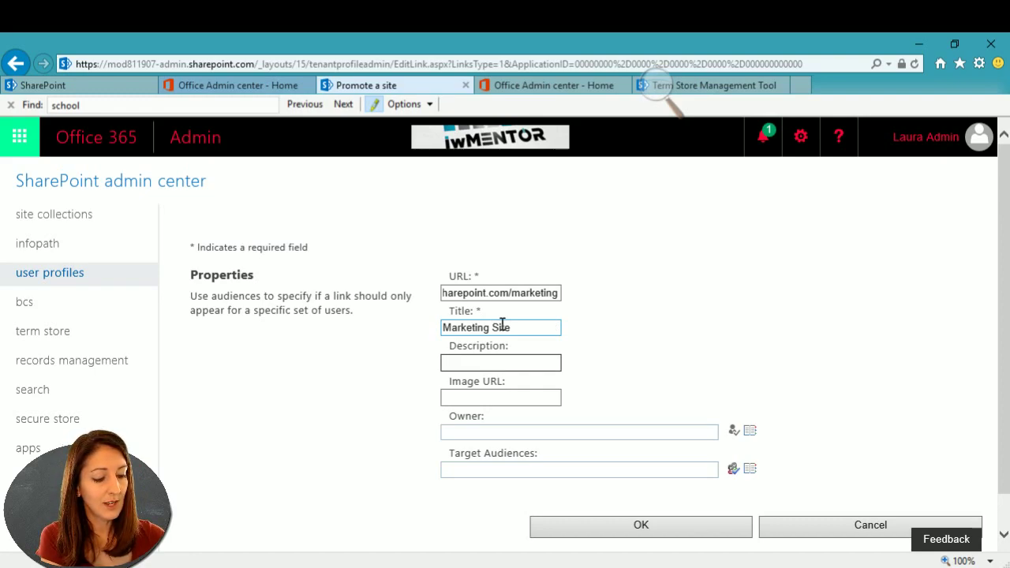
text(testing)
key(Tab)
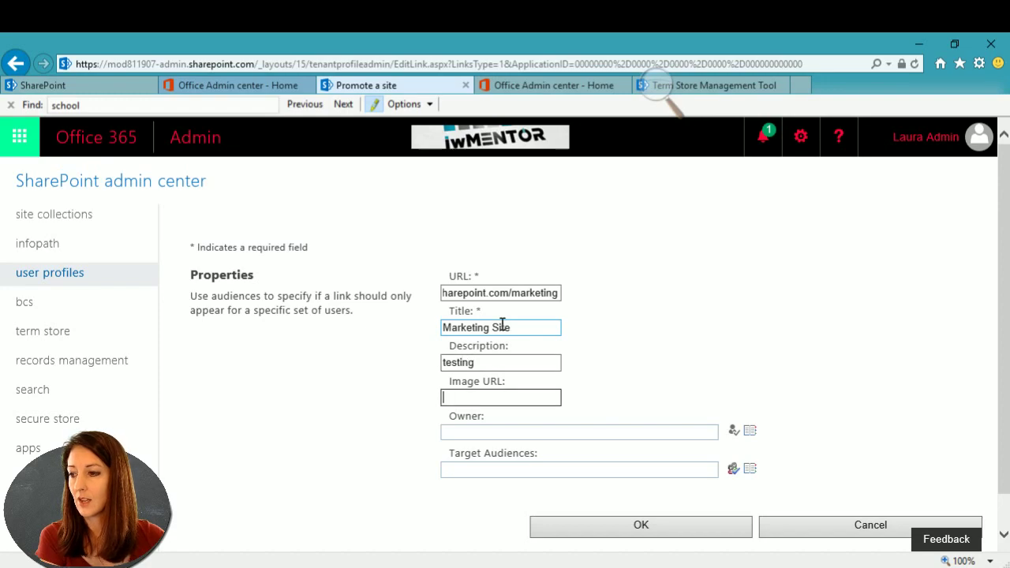
Set the promoted link's owner to the admin account, target it to the Marketing audience, and save it
click(518, 432)
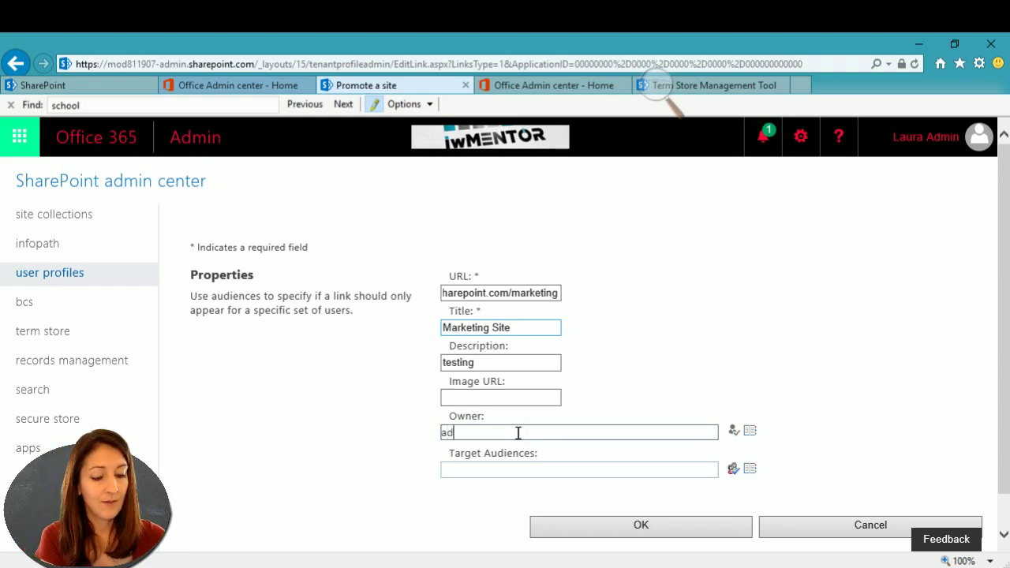
text(admin)
click(734, 430)
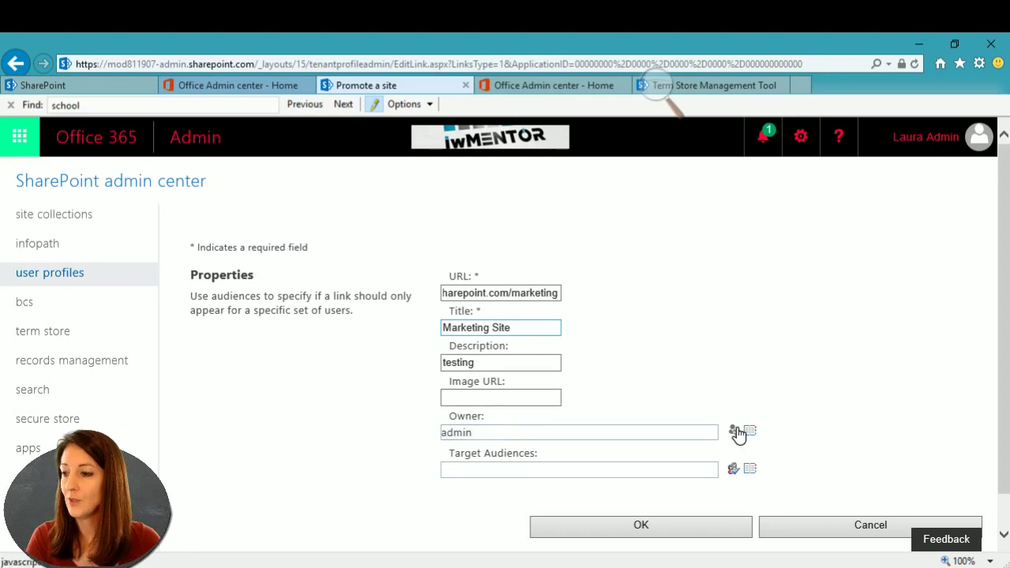
click(602, 474)
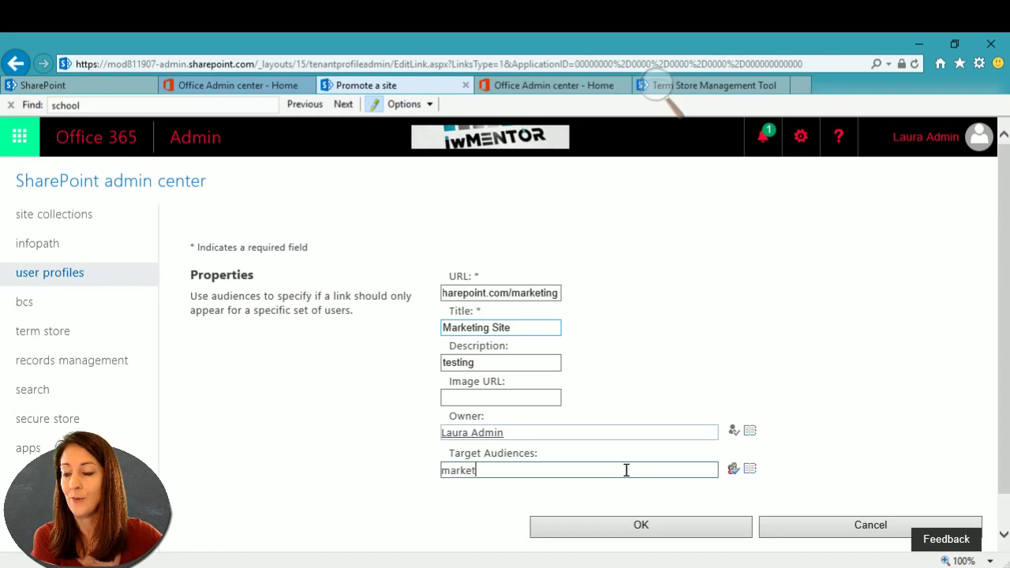
click(733, 469)
click(609, 528)
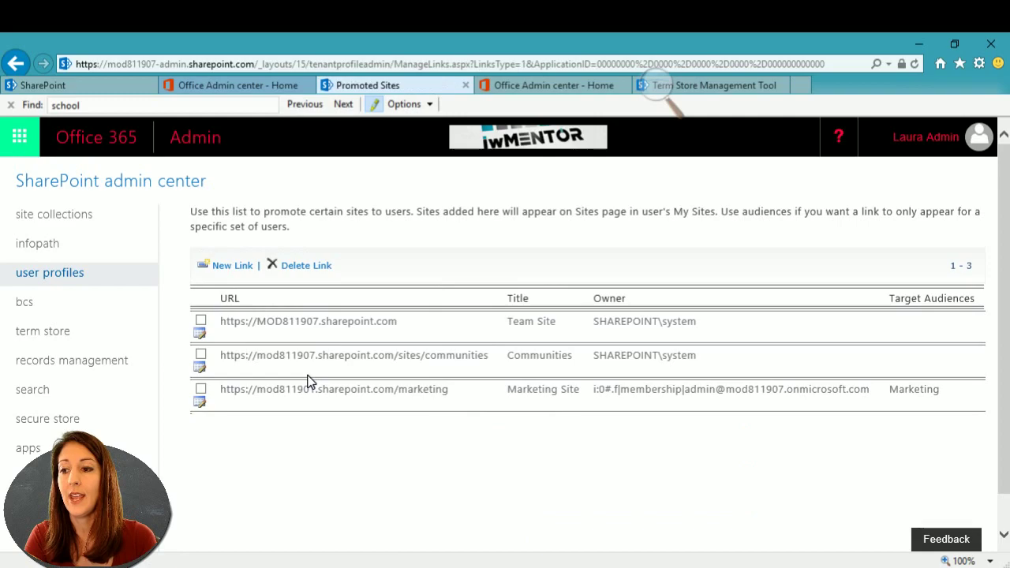
Check the featured links on the reloaded SharePoint home page for the new link, and return to the user profiles administration page
click(92, 87)
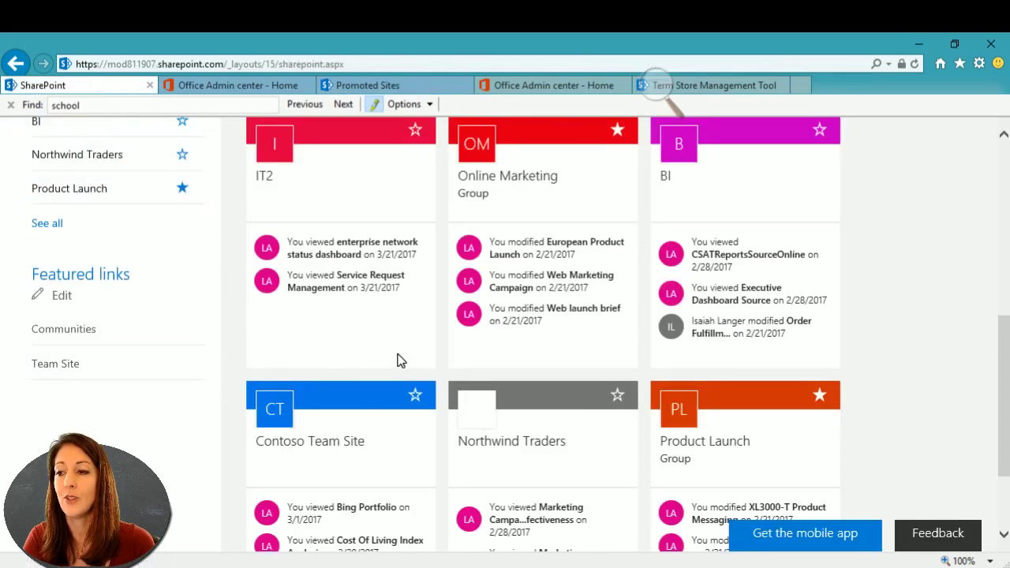
click(539, 63)
key(Return)
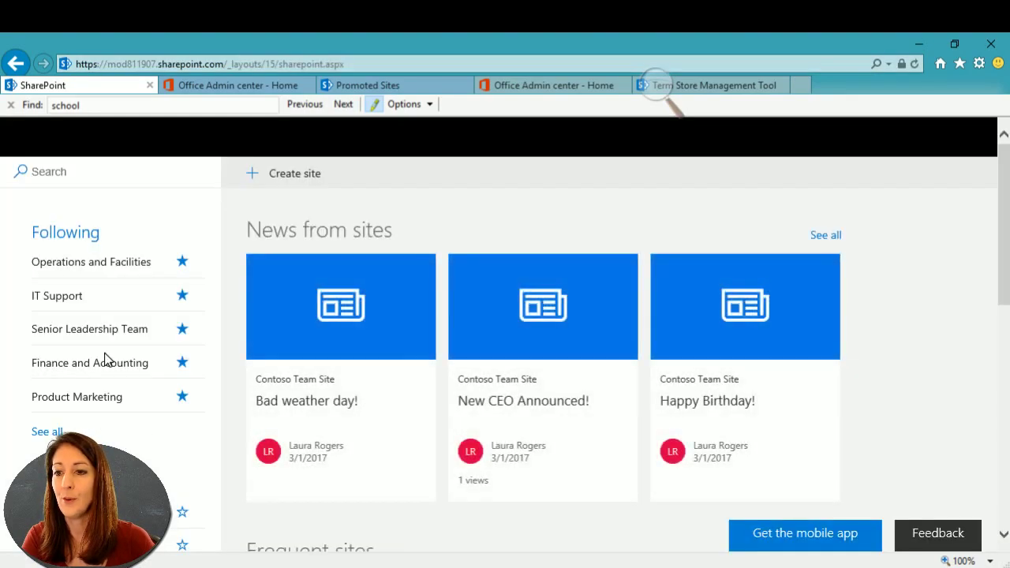
scroll(205, 419, down, 5)
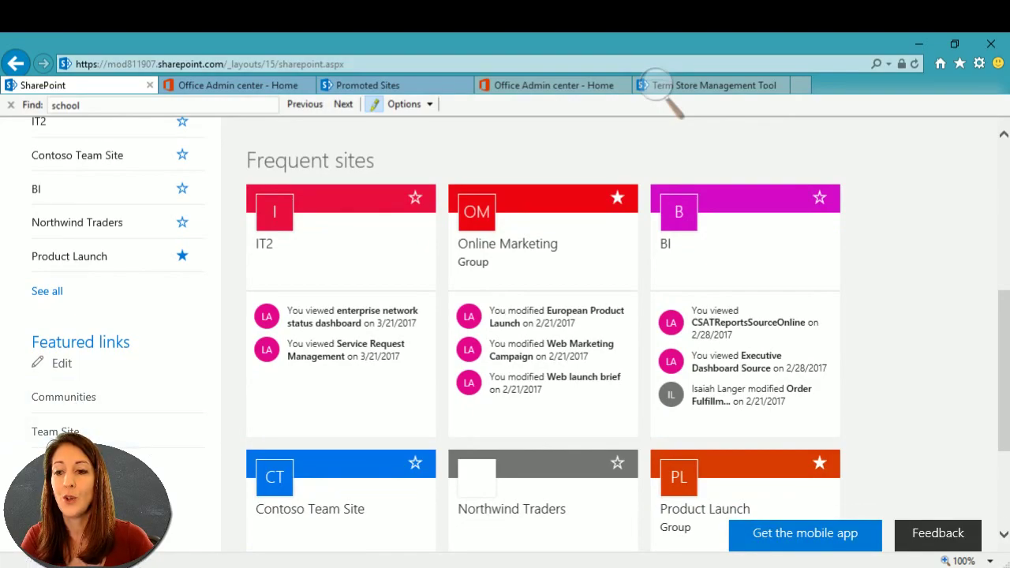
key(F5)
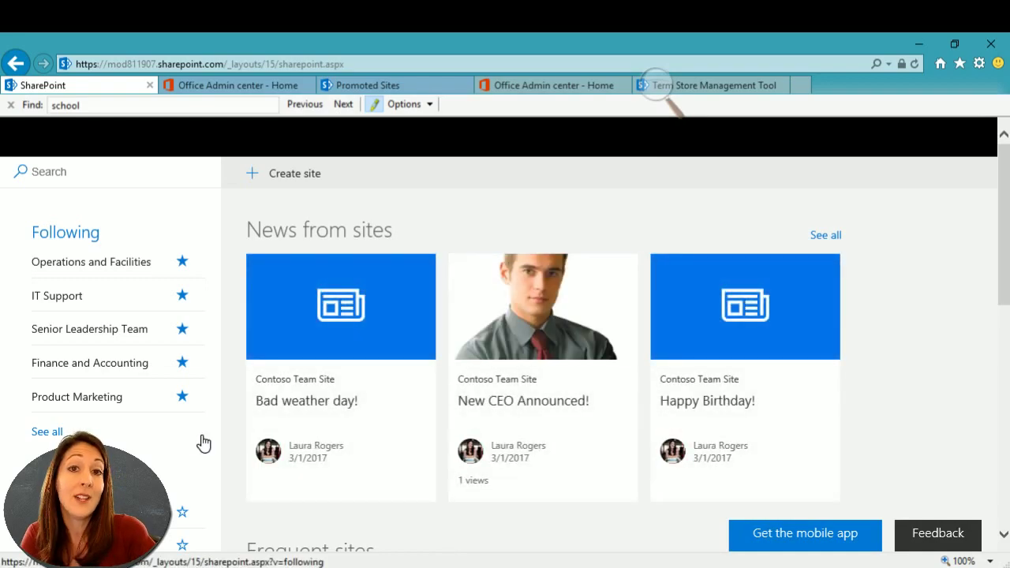
scroll(248, 440, down, 5)
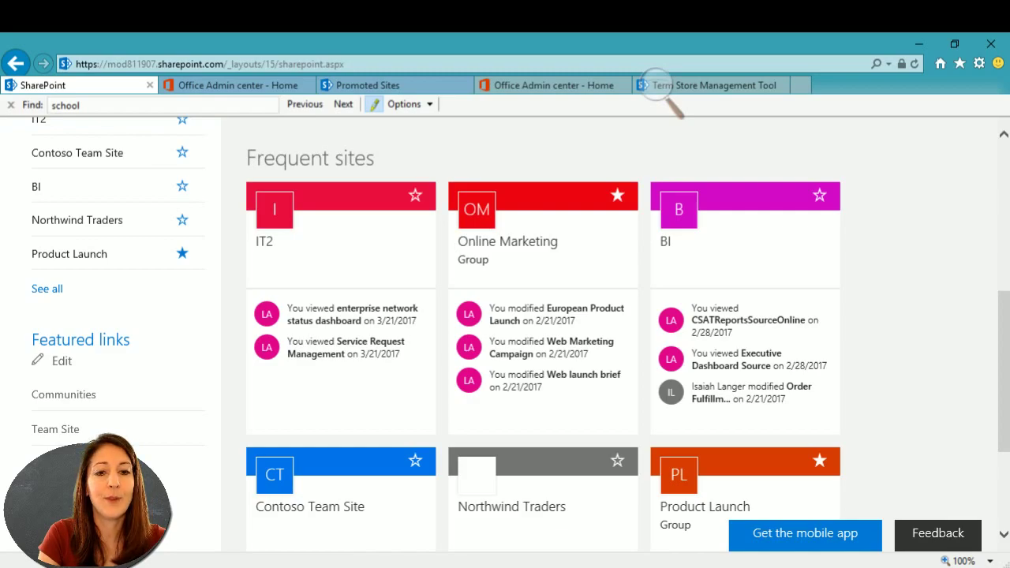
click(363, 87)
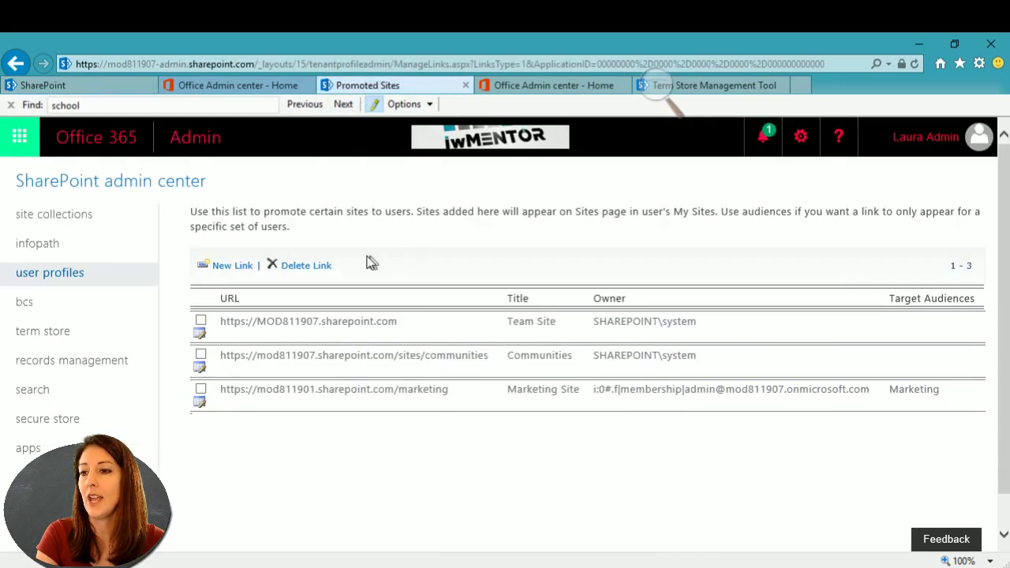
click(36, 270)
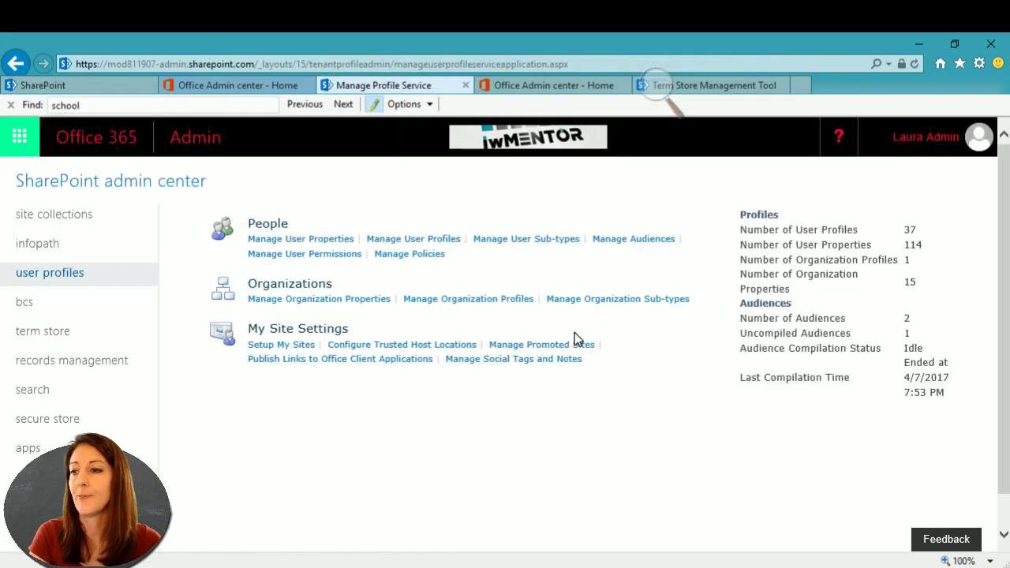